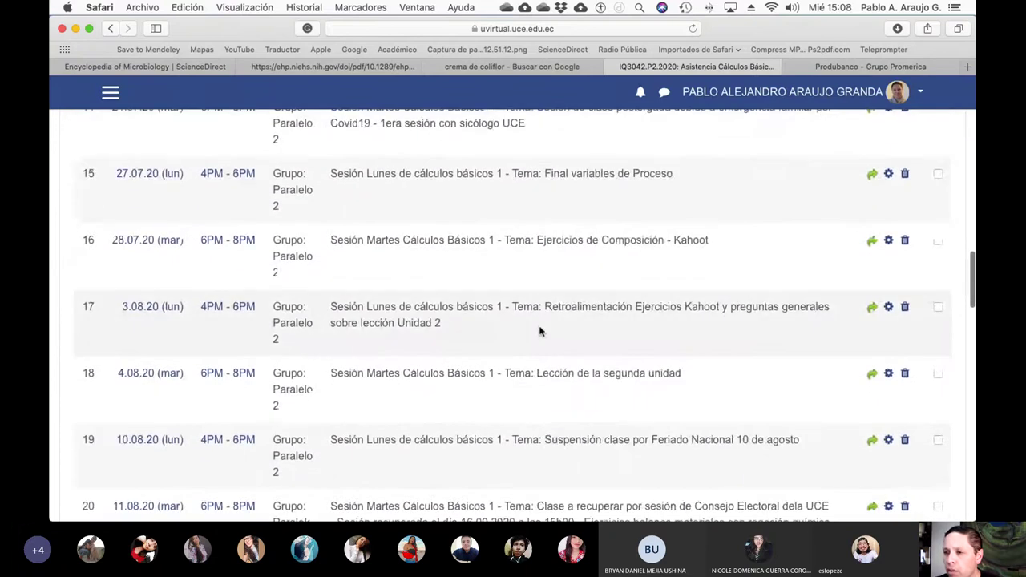
Find session 20, dated 11.08.20 from 6PM to 8PM, in the session list and open its attendance record.
scroll(540, 331, "up", 5)
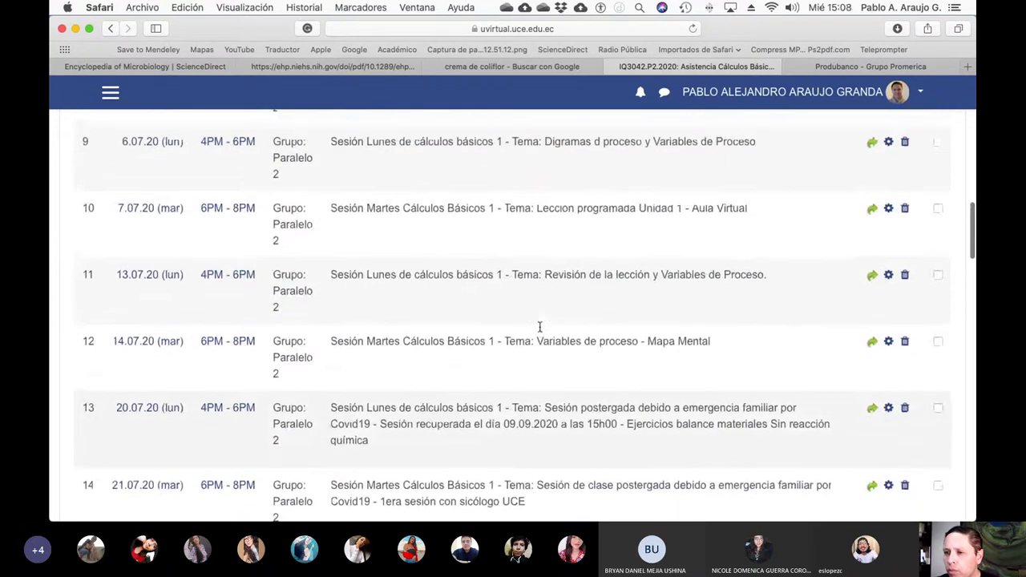
scroll(539, 329, "up", 5)
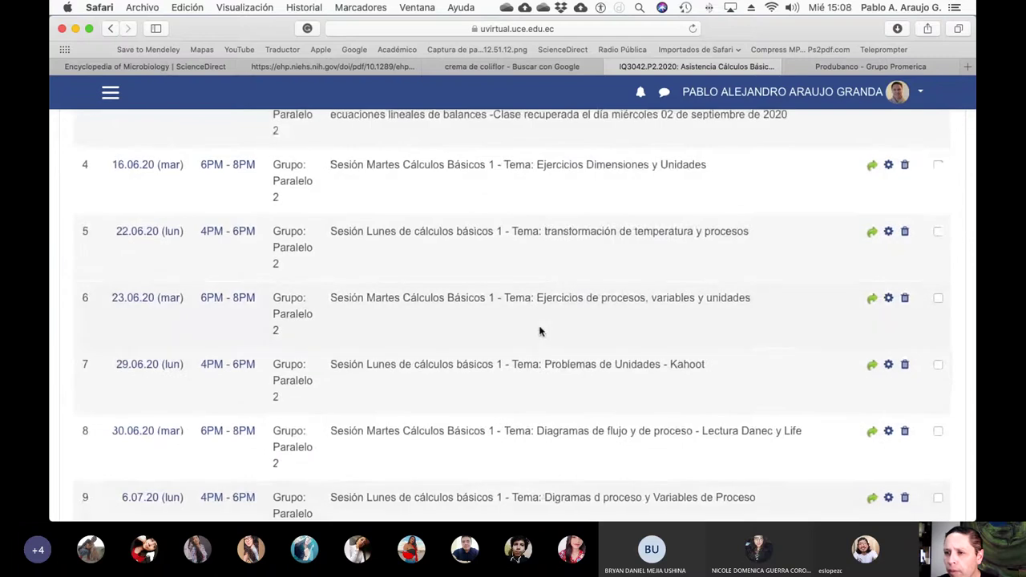
scroll(540, 332, "up", 4)
scroll(539, 327, "down", 5)
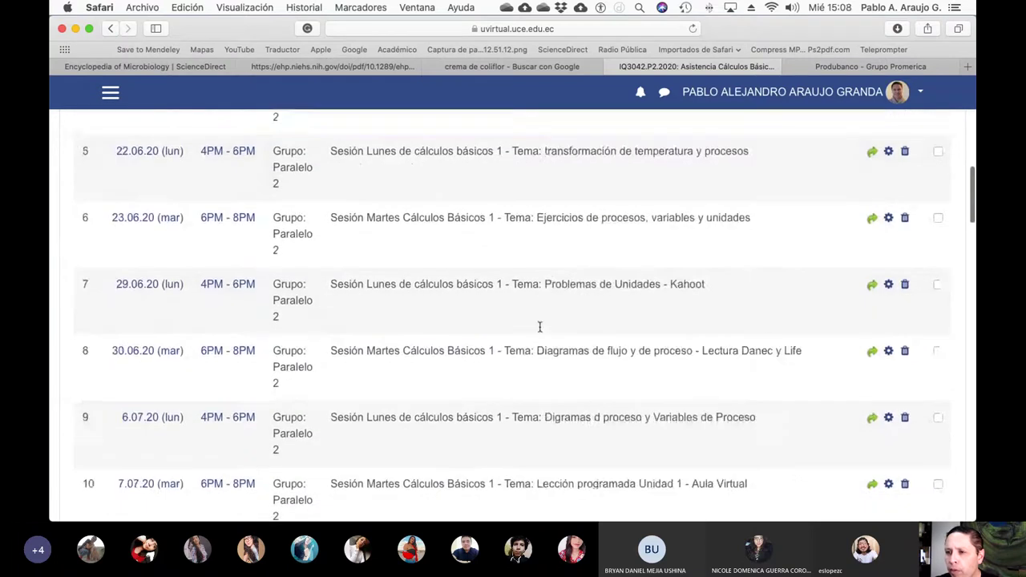
scroll(539, 329, "down", 10)
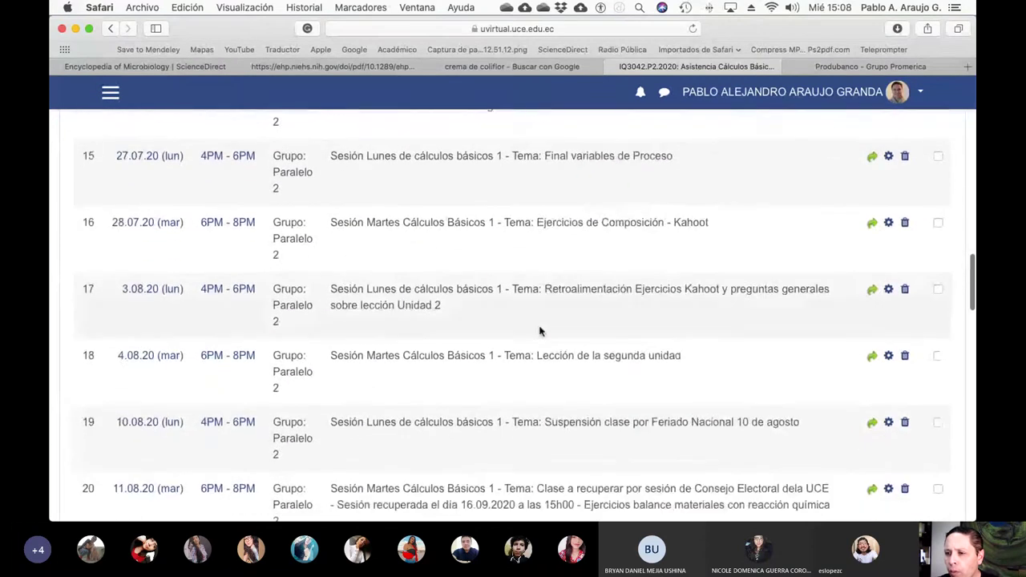
scroll(539, 331, "down", 3)
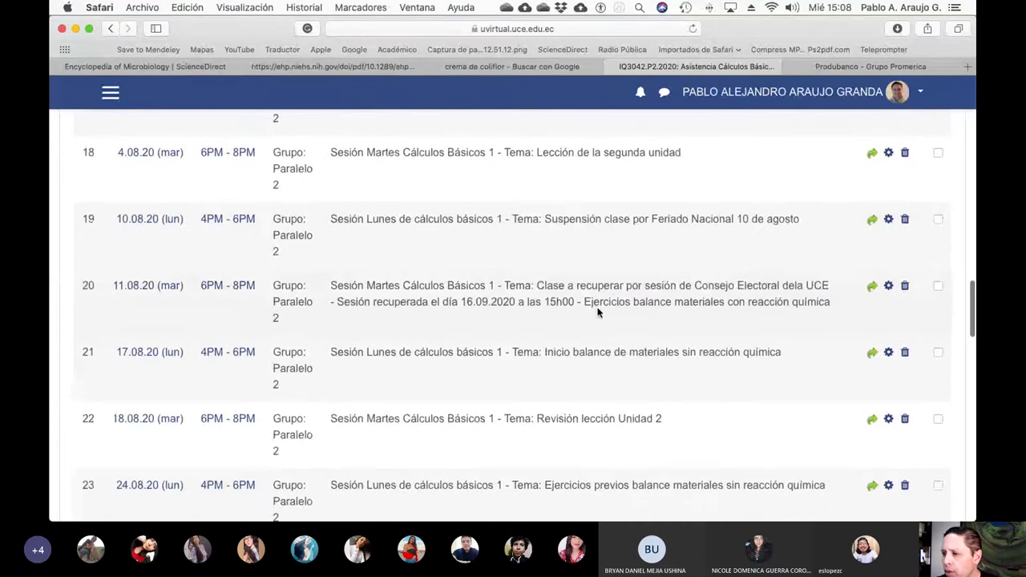
left_click(875, 289)
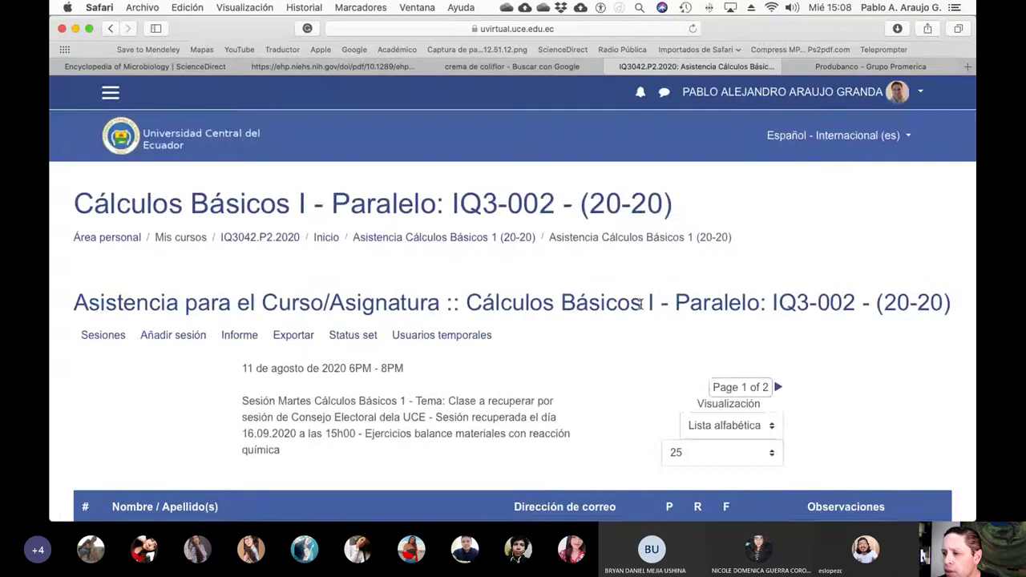
Set the session's attendance list to "No usar paginación".
scroll(710, 319, "down", 2)
left_click(709, 318)
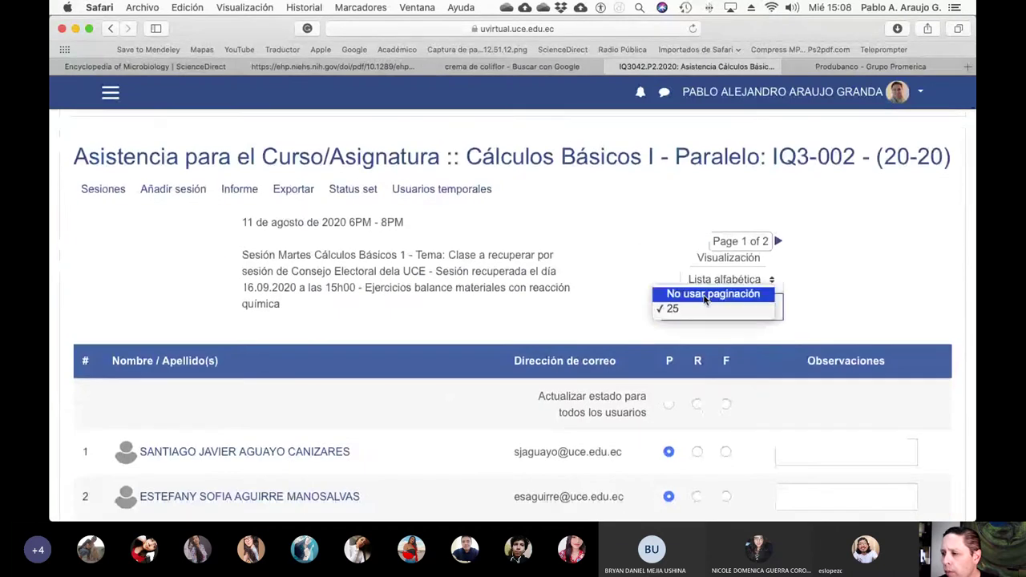
left_click(706, 295)
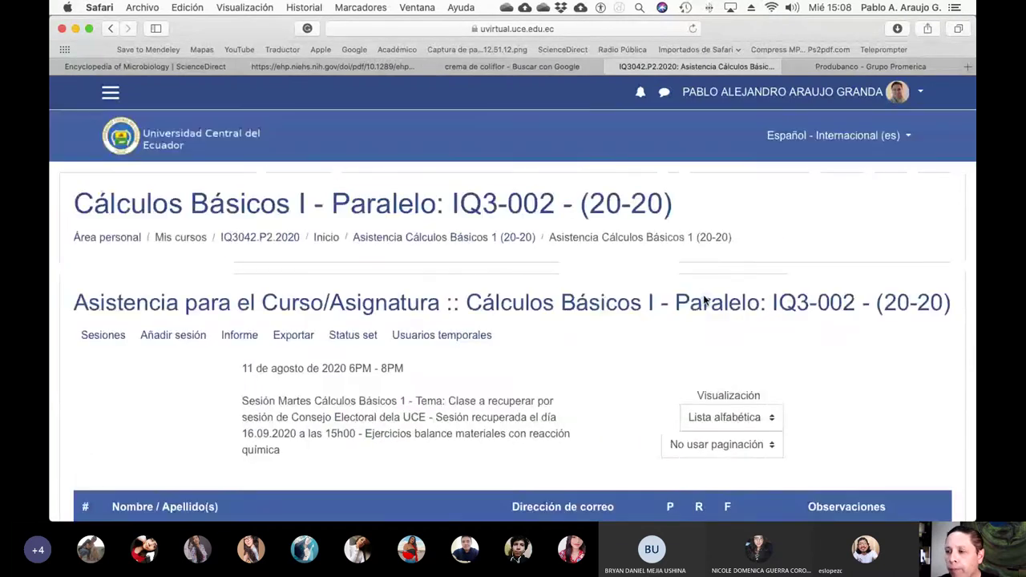
Check the students' attendance marks for the 11 August session and save the attendance.
scroll(705, 301, "down", 5)
scroll(704, 301, "down", 20)
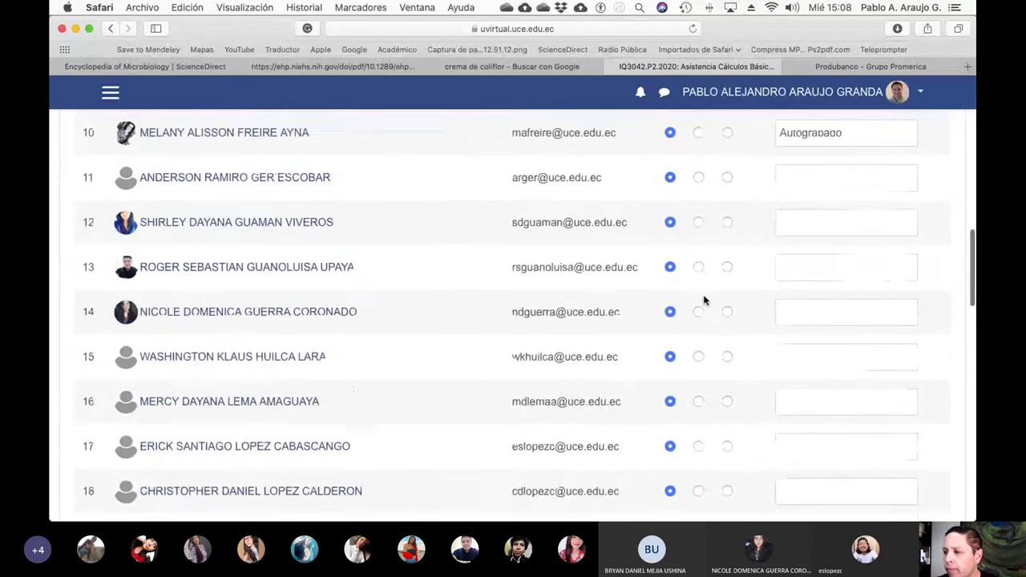
scroll(705, 301, "down", 10)
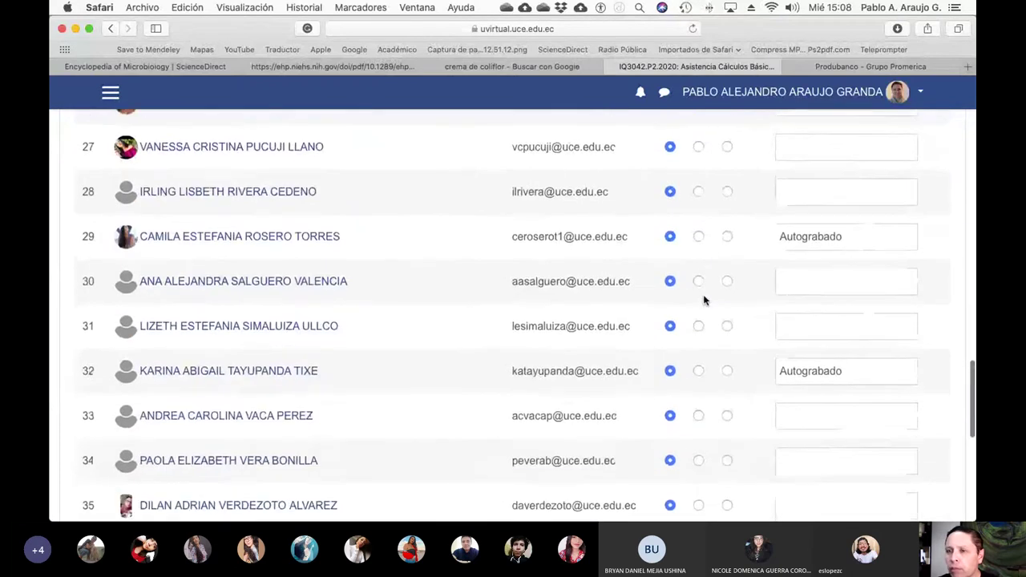
left_click(533, 305)
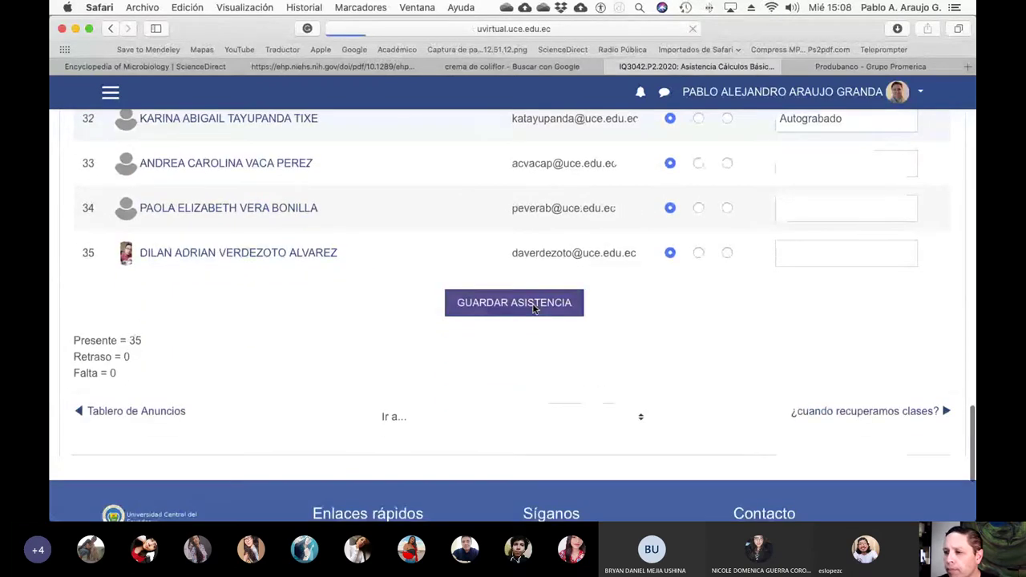
scroll(534, 307, "down", 15)
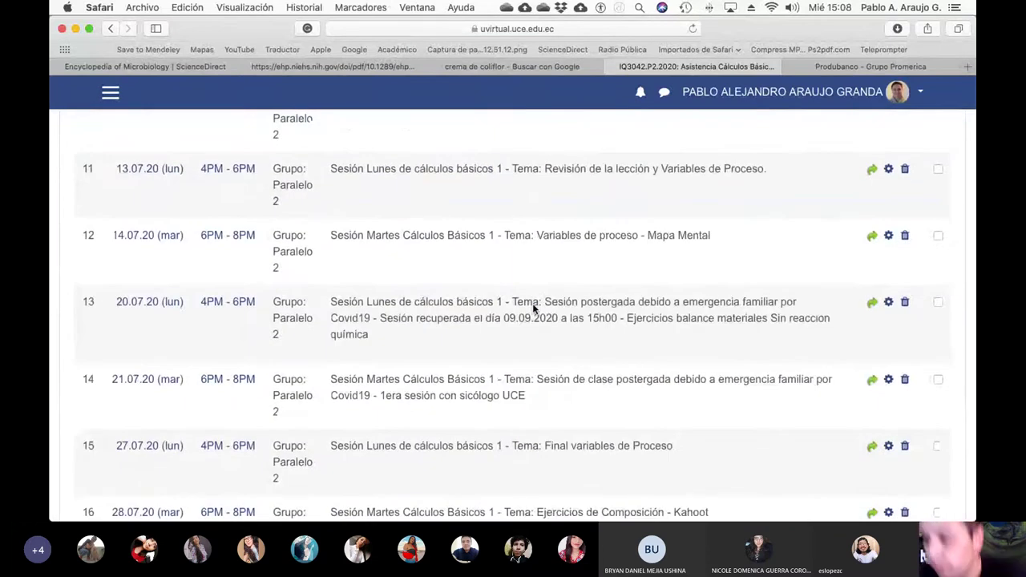
Switch to the Excel workbook and examine the reactor diagram and component balance table on sheet Ej.3.59.
key("super+Tab")
key("super+Tab")
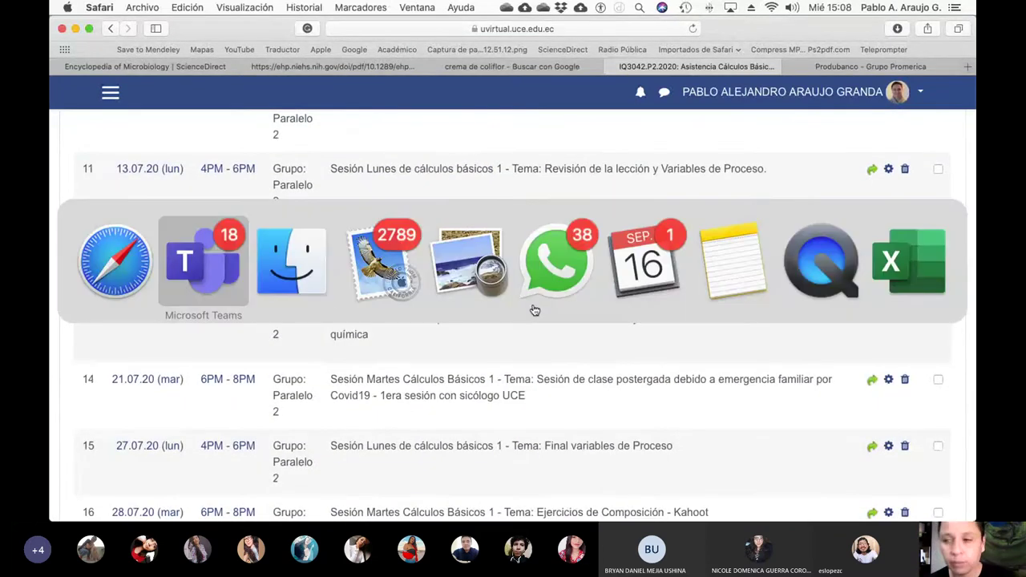
key("super+Tab")
key("super+Tab")
key("super+Tab")
key("super+Tab")
key("super+Tab")
key("super+Tab")
key("super+Tab")
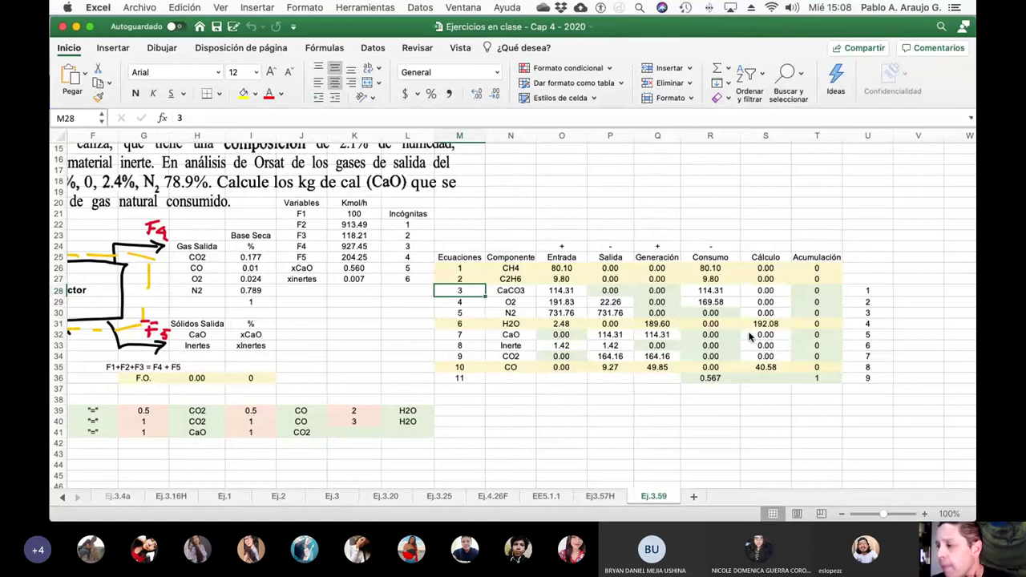
scroll(747, 336, "left", 3)
scroll(746, 331, "left", 5)
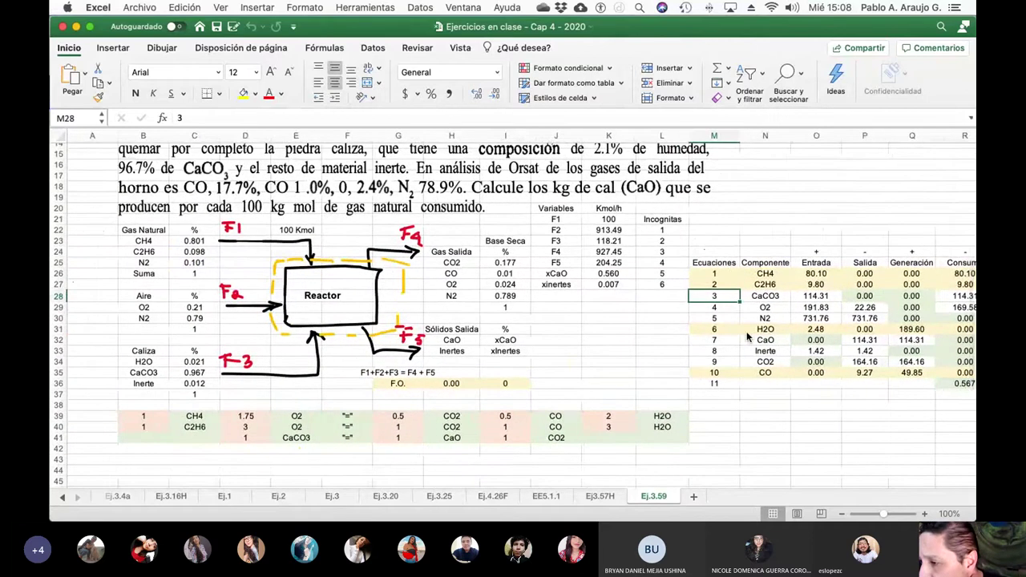
scroll(746, 332, "right", 5)
scroll(746, 331, "right", 2)
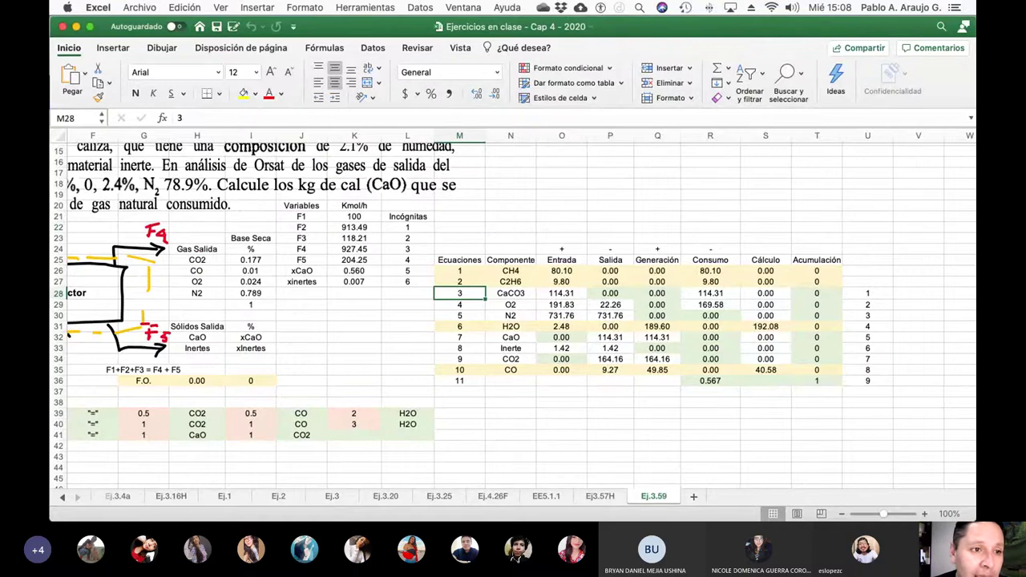
Switch to Microsoft Teams and enlarge the meeting window to fill the screen.
left_click(517, 559)
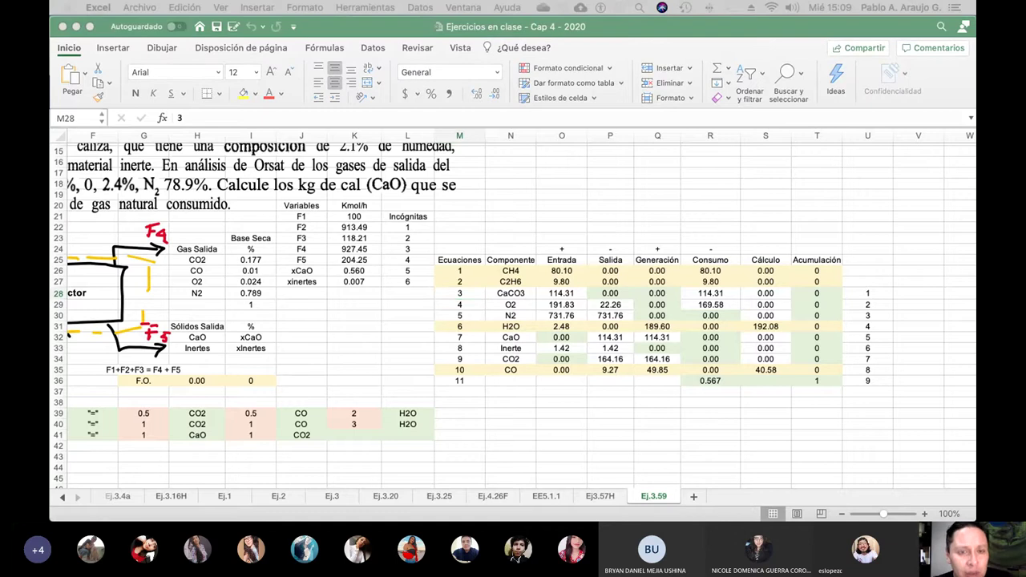
key("super+Tab")
key("super+Tab")
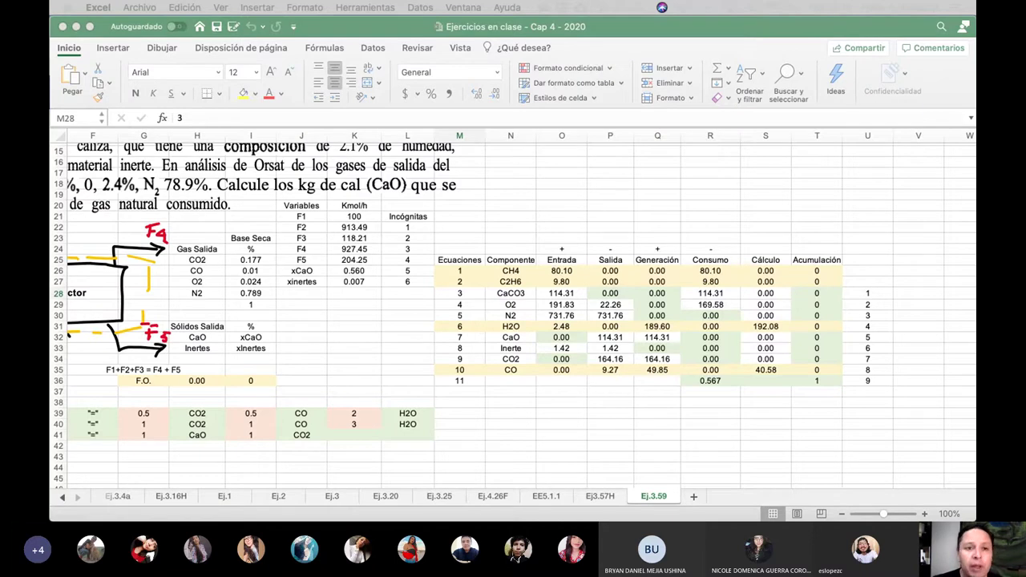
key("super+Tab")
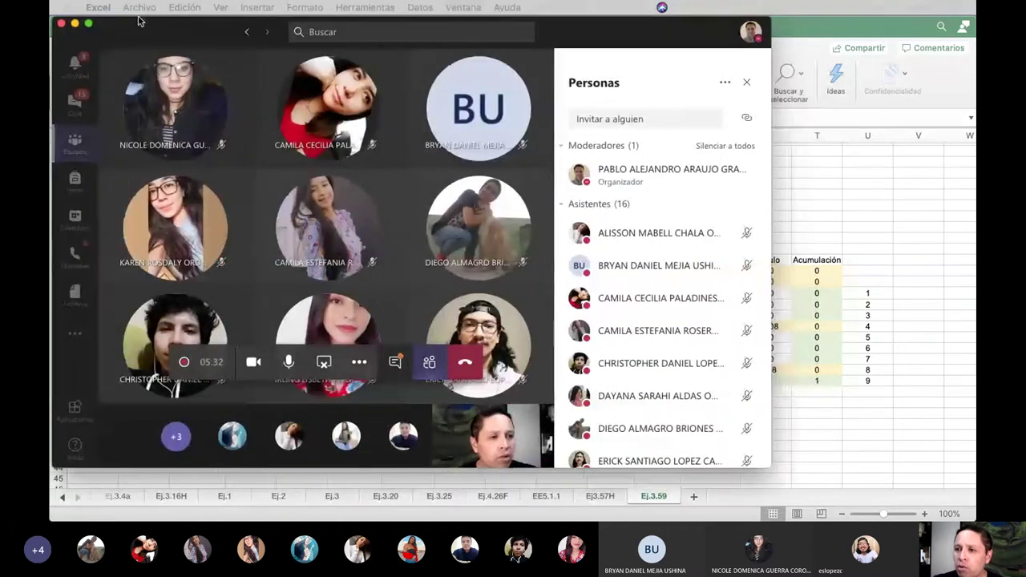
left_click(137, 21)
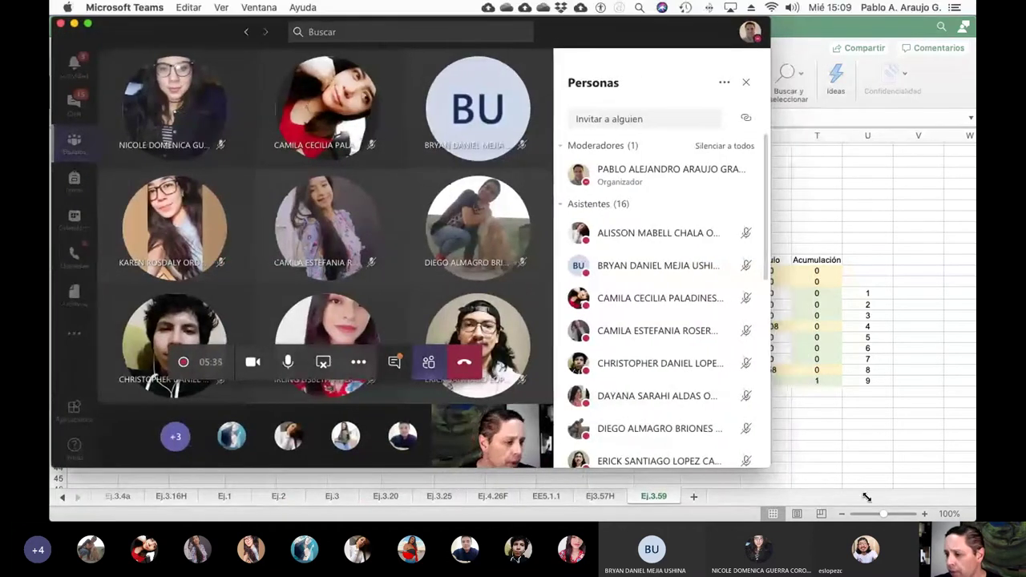
left_click_drag(772, 463, 977, 523)
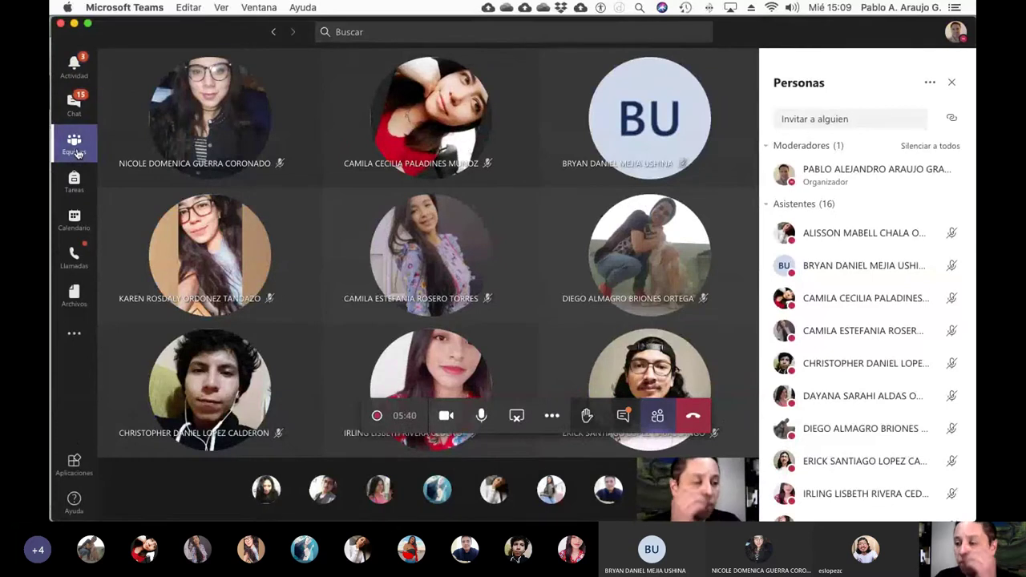
Leave the Química Orgánica III team and open the Cálculos Básicos I - Paralelo: IQ3-002 team from the list of all teams.
left_click(74, 145)
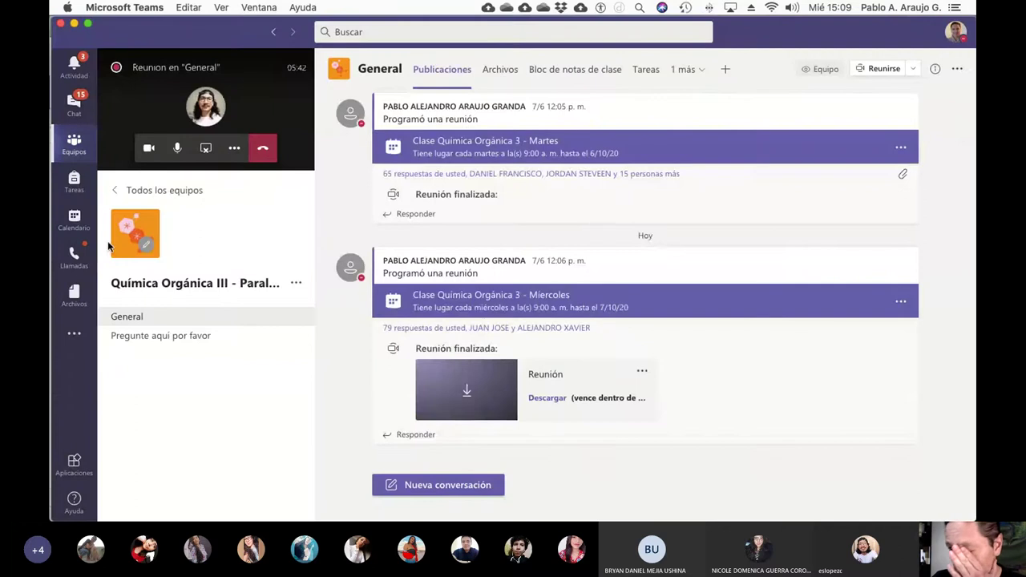
left_click(165, 193)
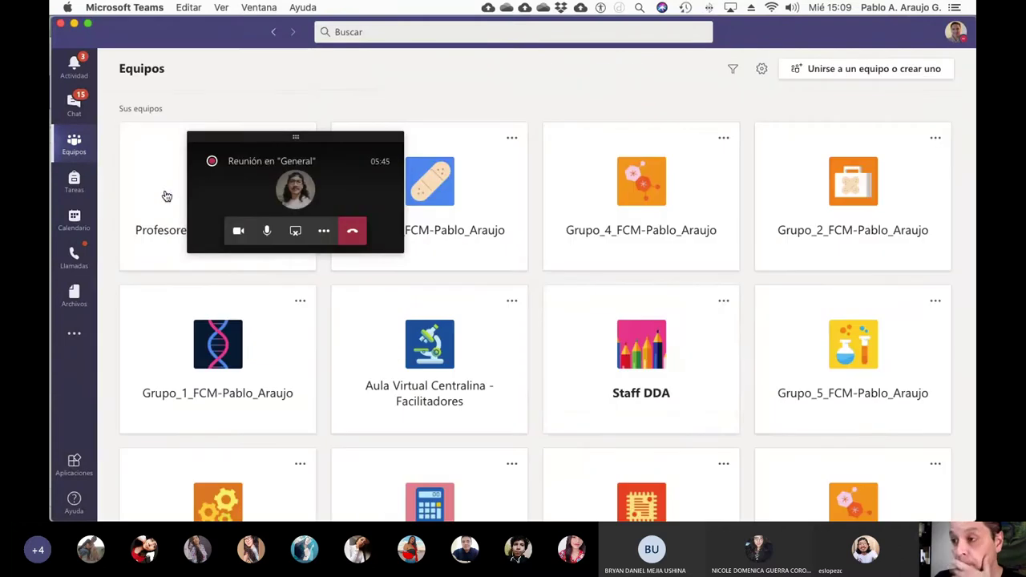
scroll(641, 383, "down", 5)
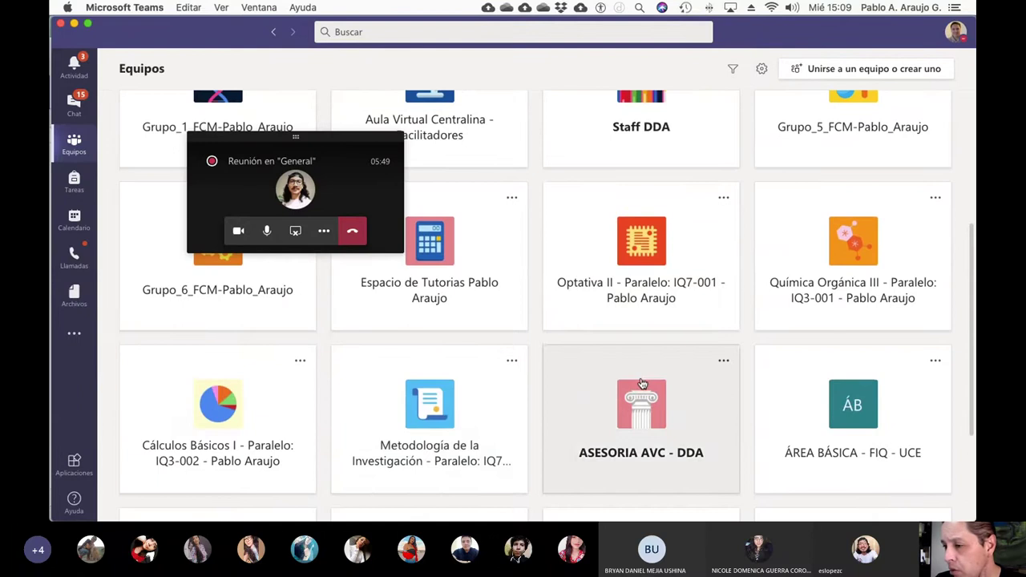
left_click(281, 412)
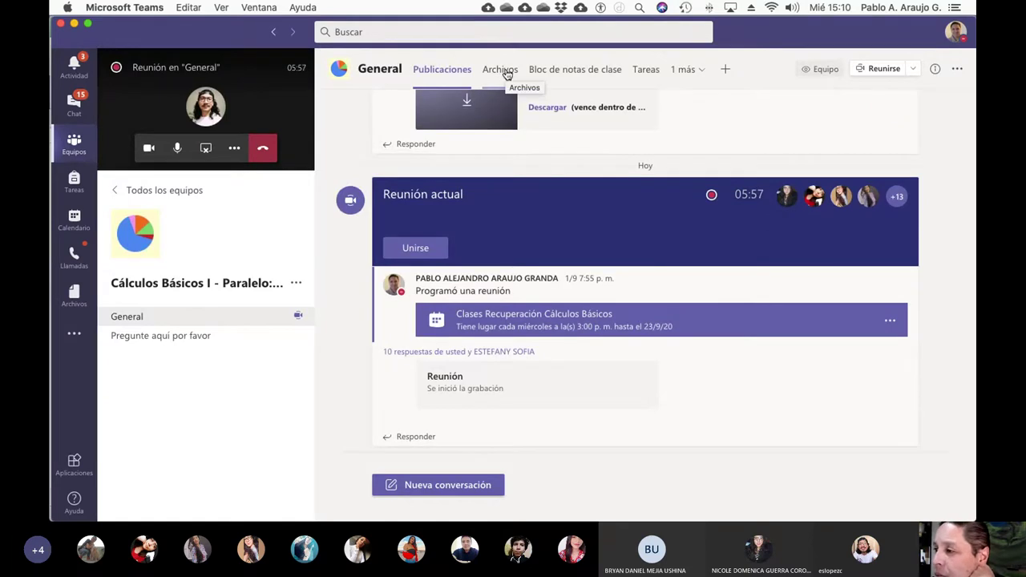
Look through the General channel's files, including the Materiales de clase folder, and return to the files' top level.
left_click(506, 71)
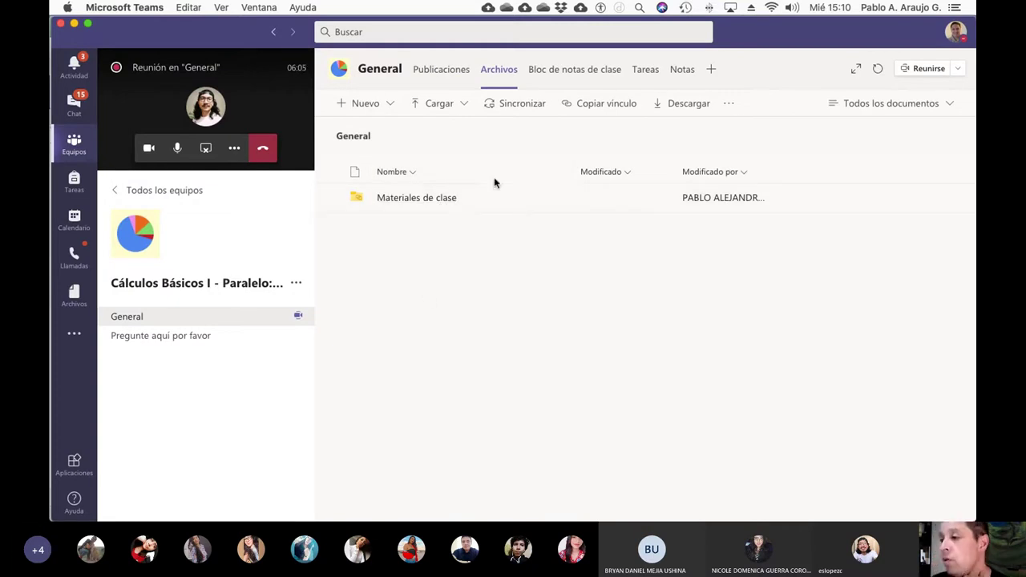
left_click(417, 202)
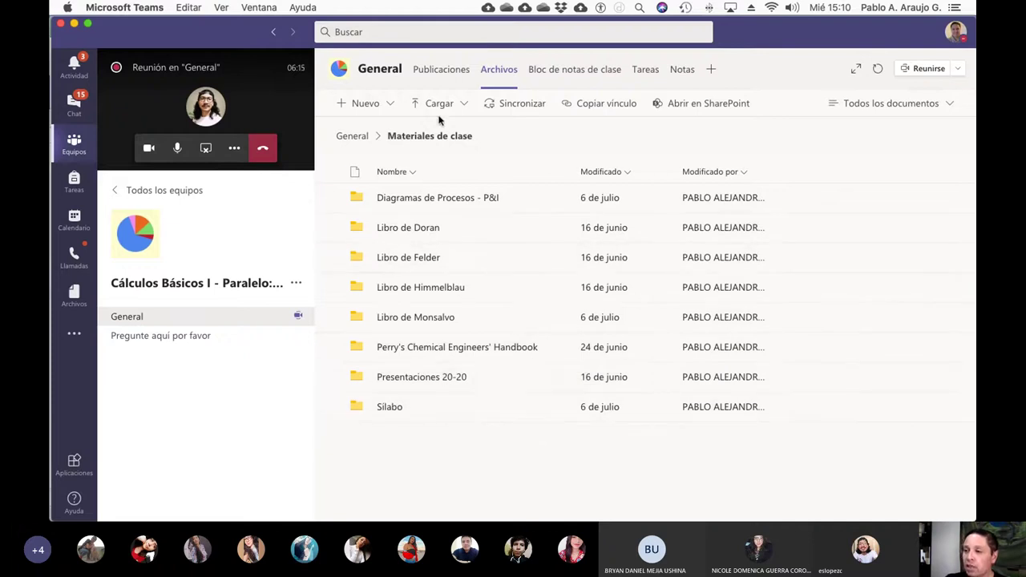
left_click(348, 138)
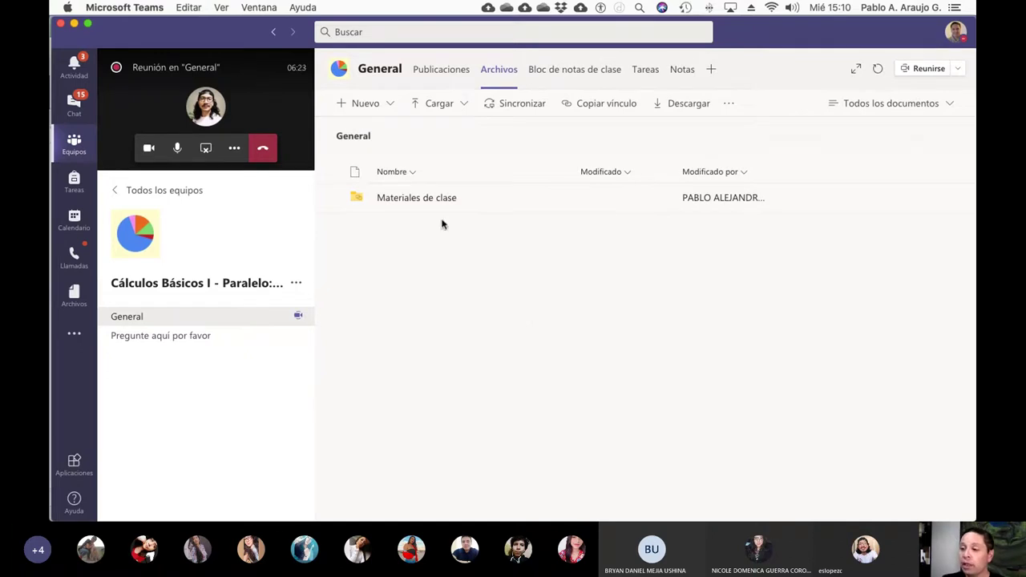
Return to the ongoing meeting from the list of all teams and minimize the Teams window.
left_click(165, 191)
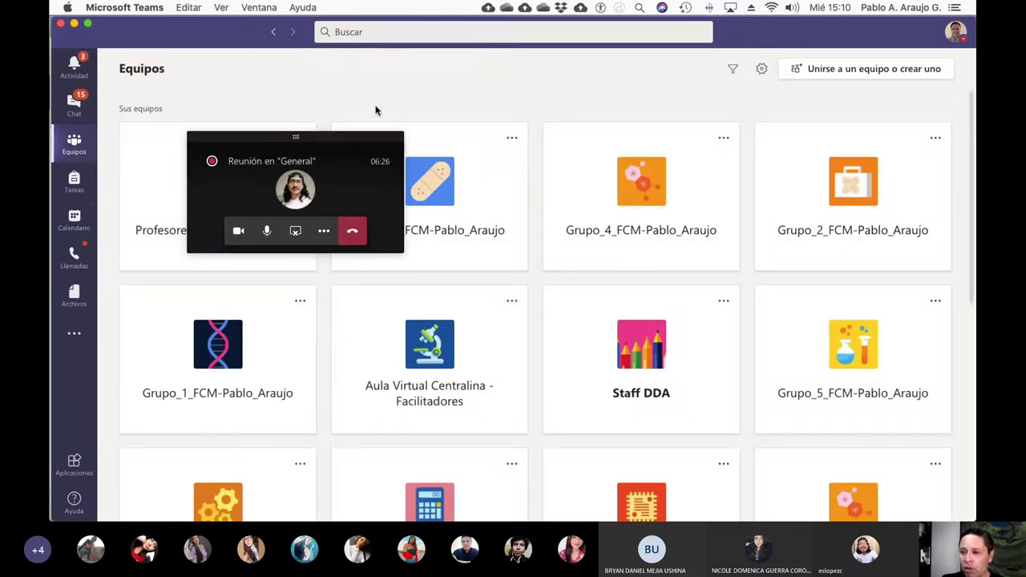
left_click(255, 168)
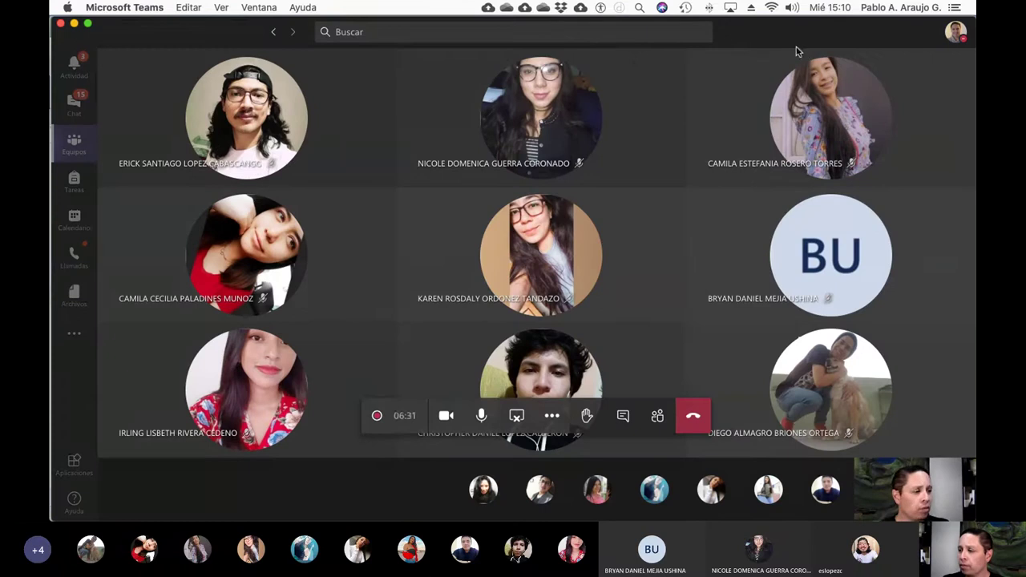
key("super+m")
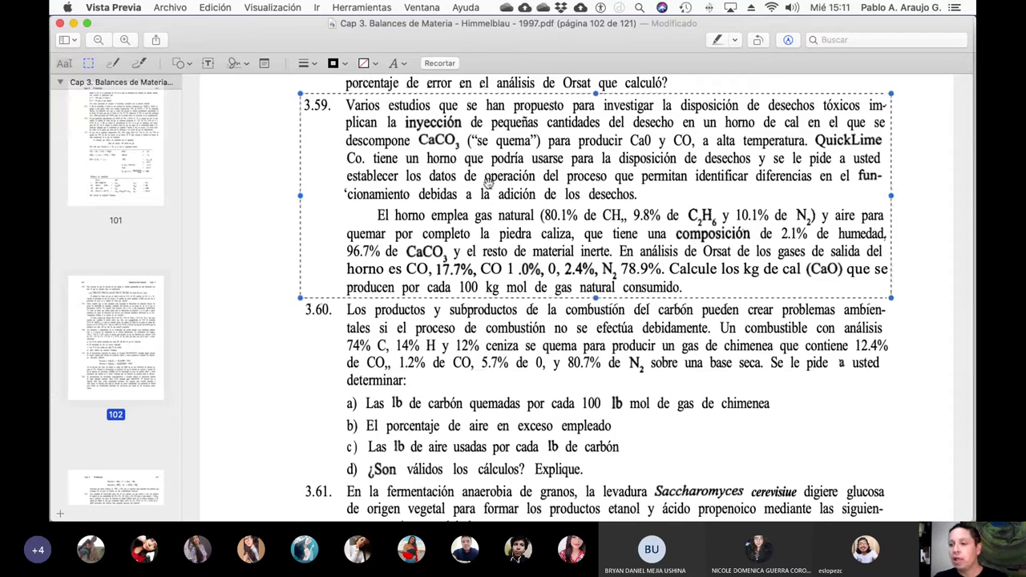
Read through exercises 3.60 to 3.62 on page 102 of the Himmelblau material balances PDF.
scroll(515, 265, "down", 1)
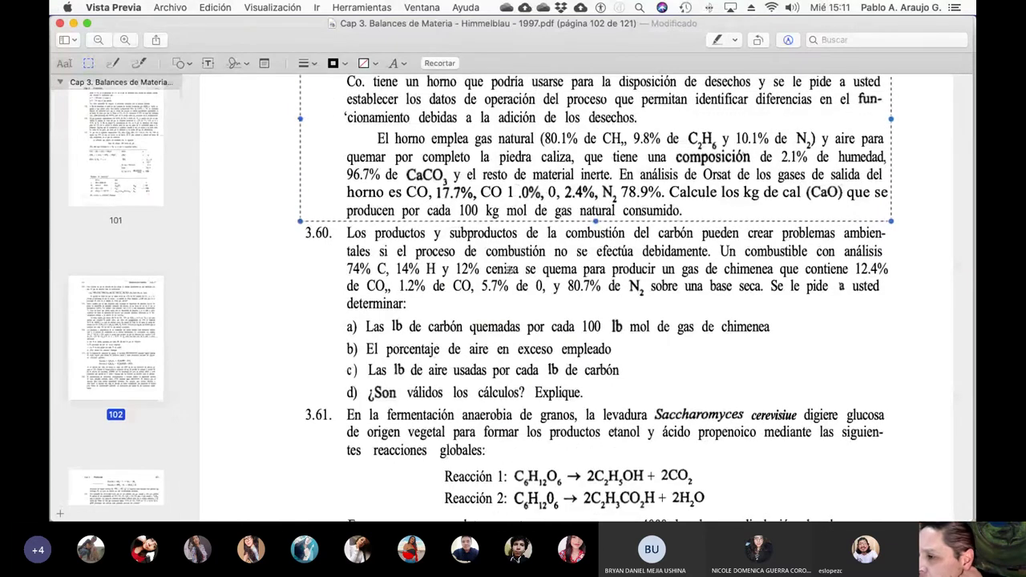
scroll(510, 269, "down", 5)
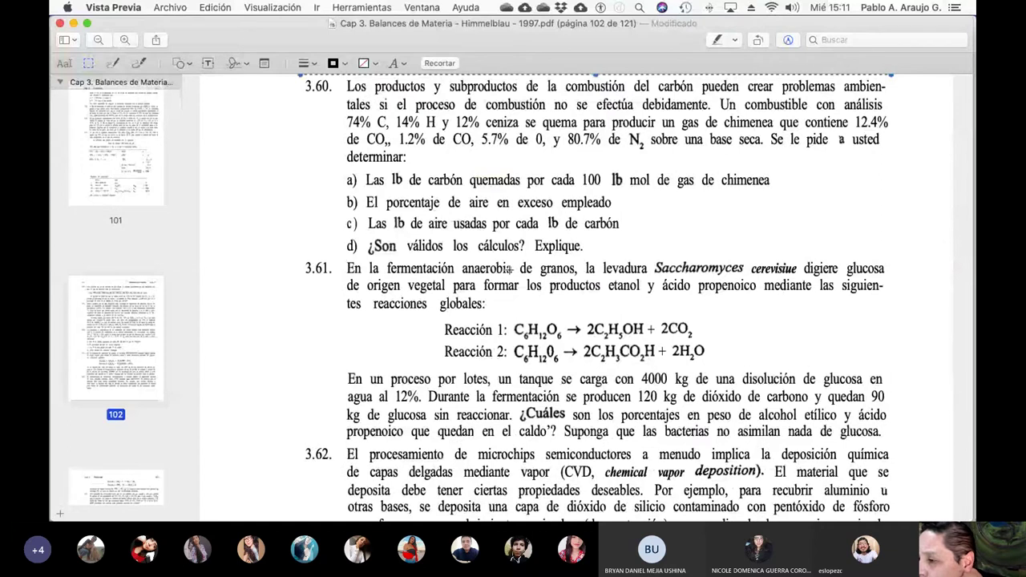
scroll(510, 269, "down", 3)
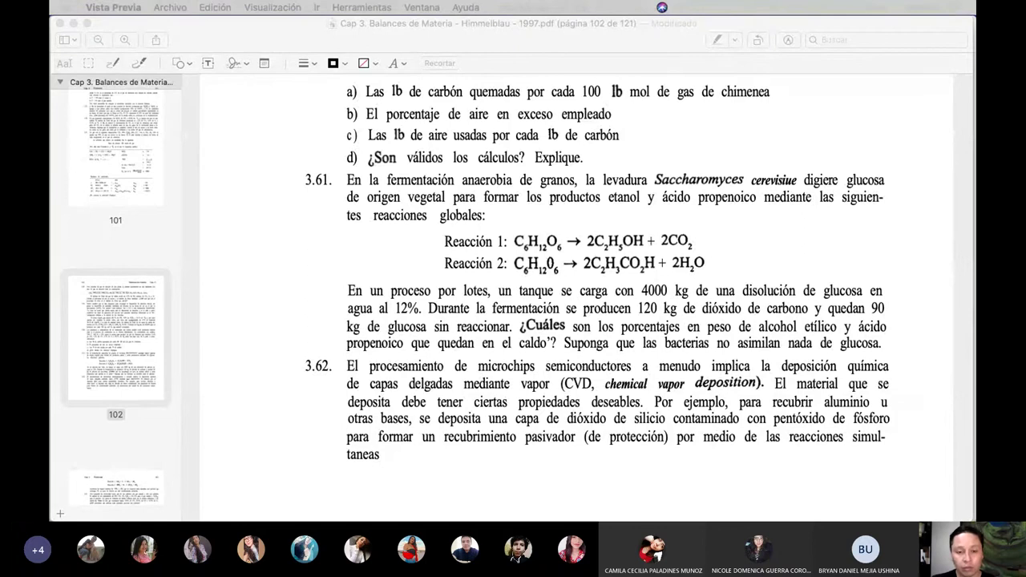
left_click(132, 126)
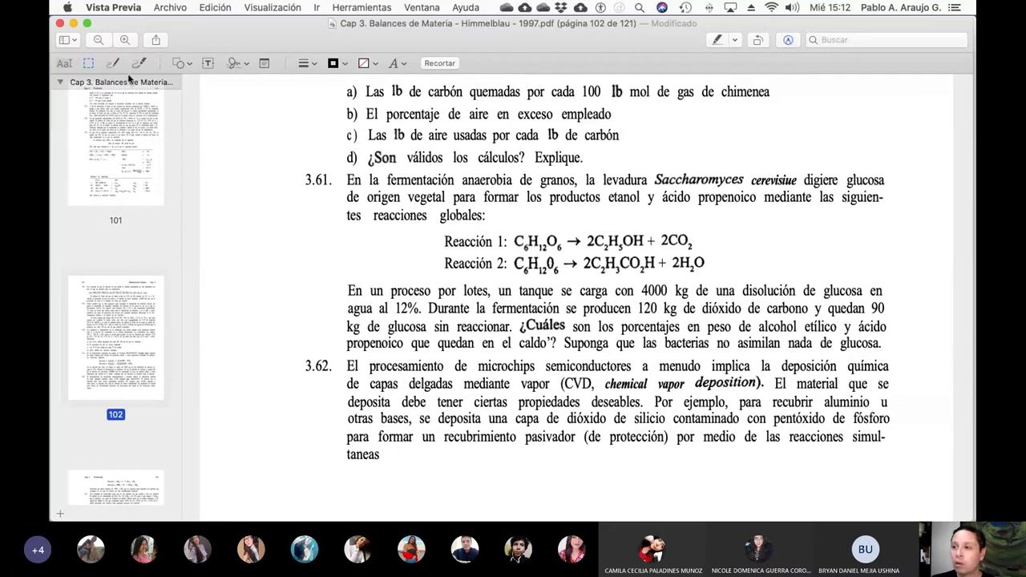
Show the DDT review article in ehp.02110125.pdf, select its title and author lines, and close the article.
left_click(420, 10)
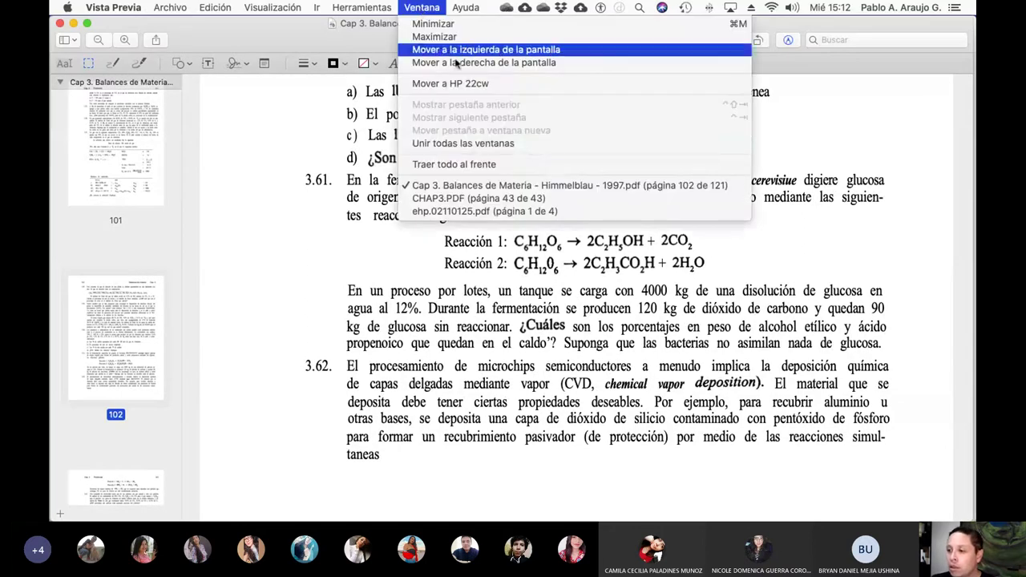
left_click(537, 211)
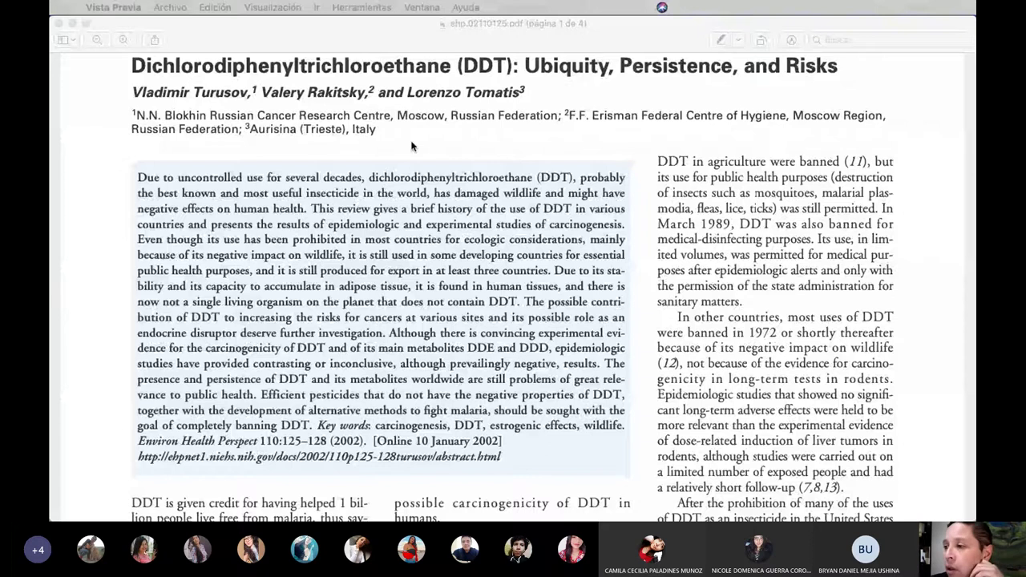
left_click(112, 215)
scroll(112, 214, "up", 3)
left_click_drag(136, 187, 808, 211)
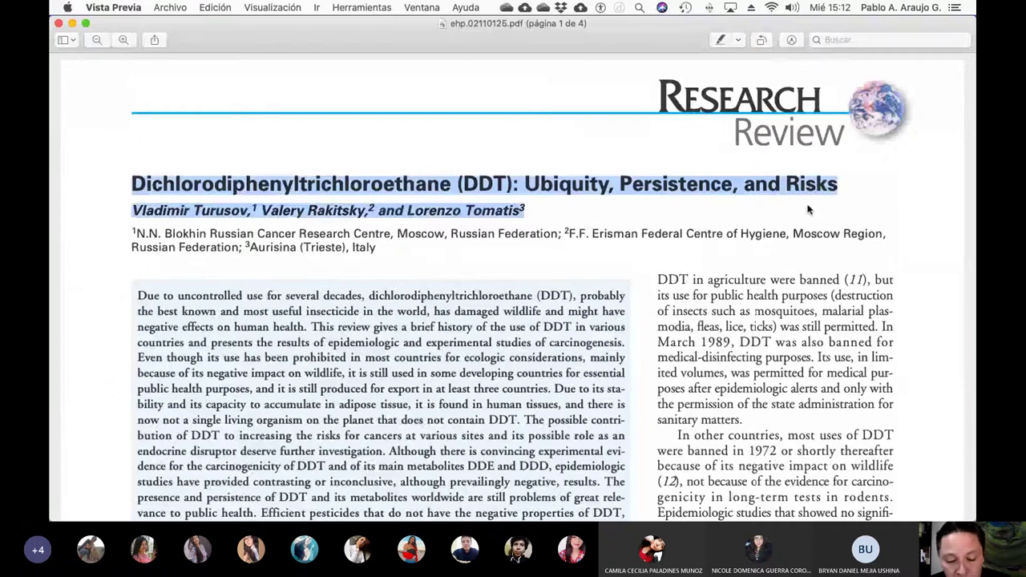
left_click(517, 559)
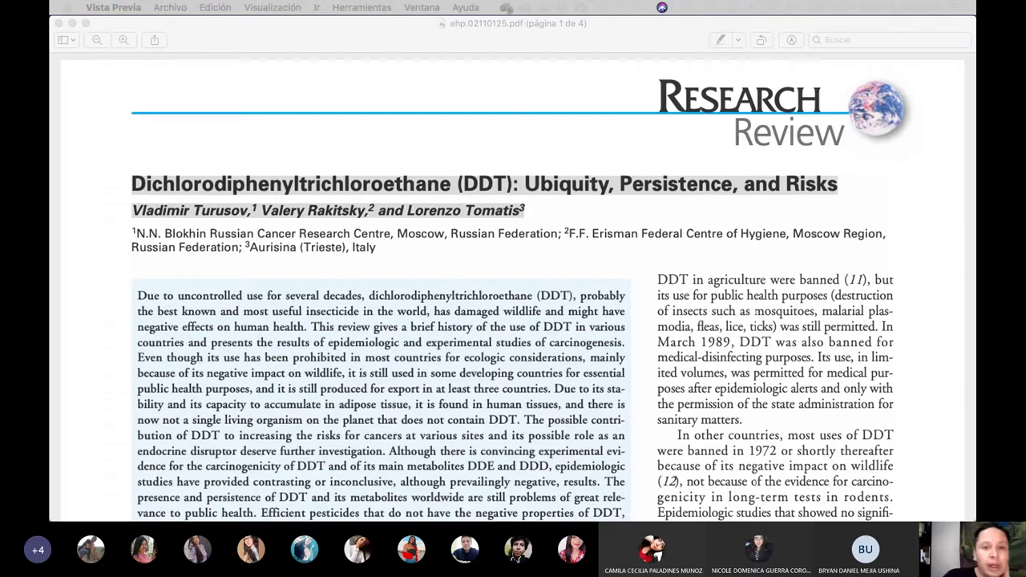
left_click(360, 32)
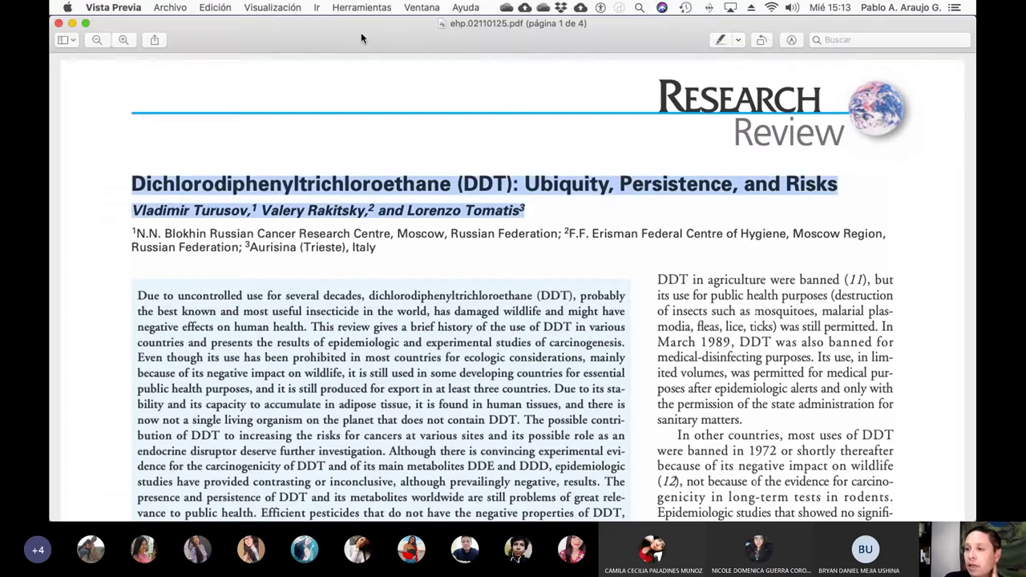
left_click(59, 23)
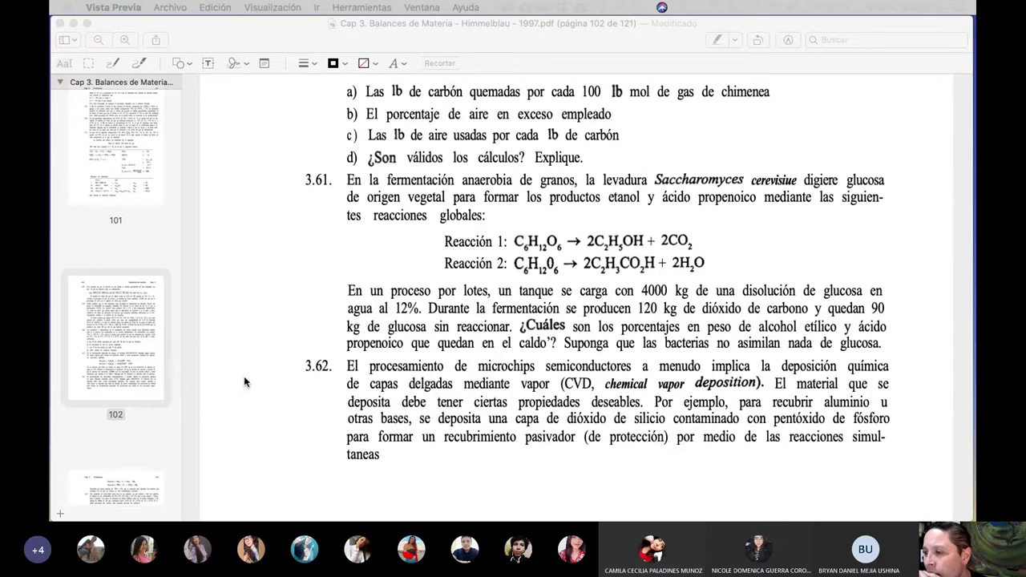
Select the full statement of exercise 3.61 with a rectangular selection in the Himmelblau PDF and copy it.
left_click(286, 289)
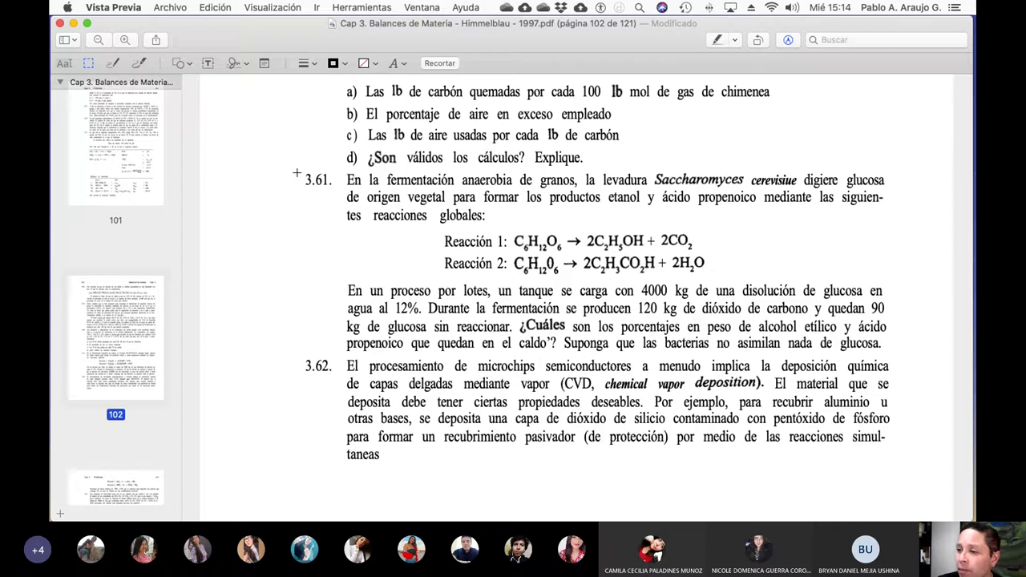
left_click_drag(297, 166, 895, 355)
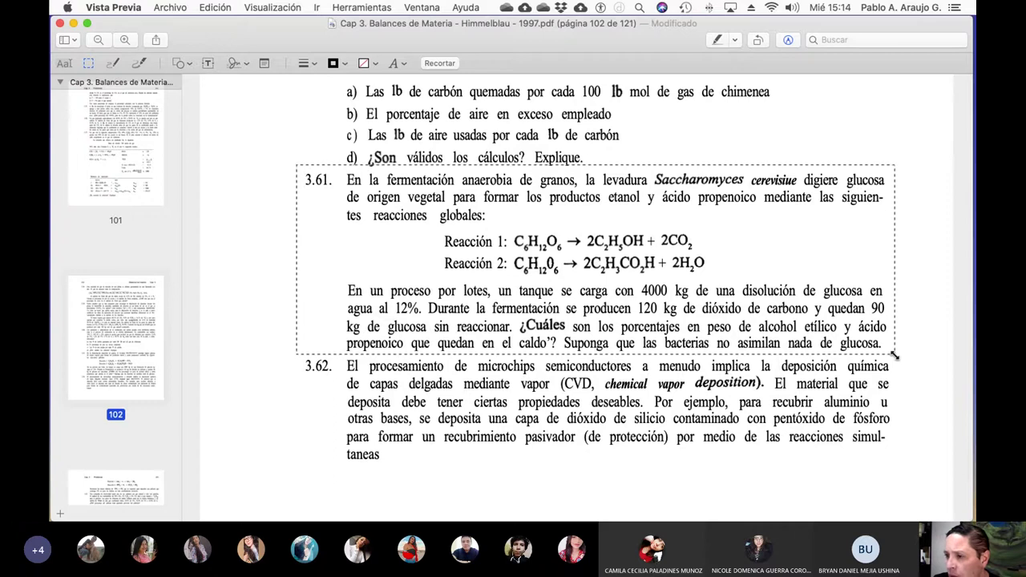
left_click_drag(894, 355, 895, 355)
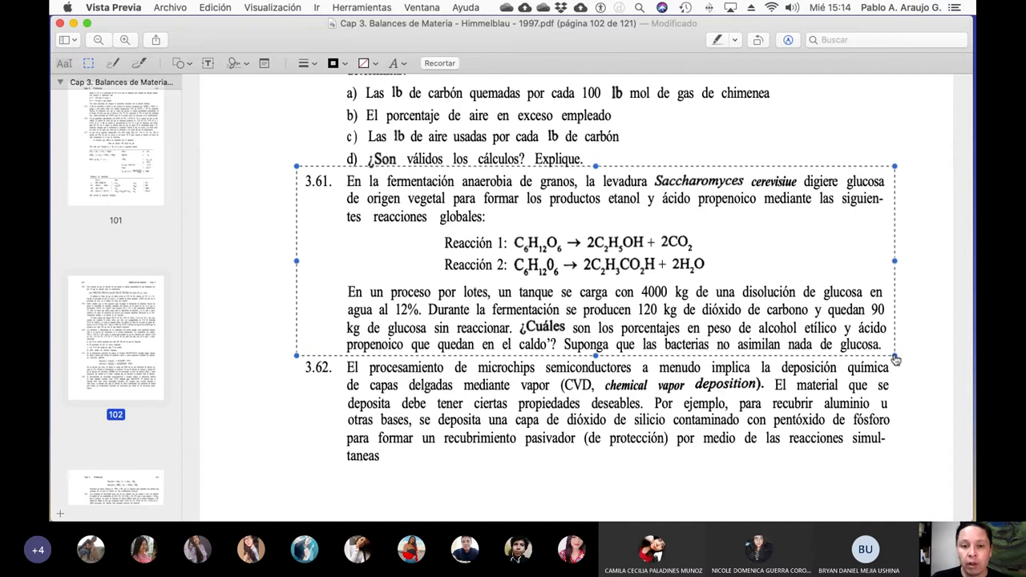
Switch to Excel and add a new sheet named Ej.3.61H at the end of the Ejercicios en clase - Cap 4 - 2020 workbook.
key("ctrl+Right")
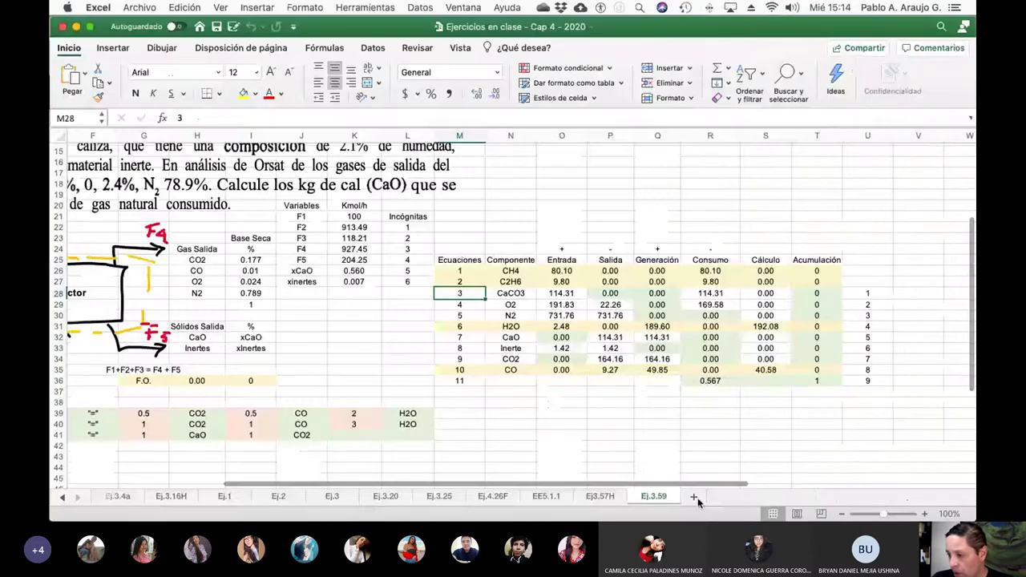
left_click(698, 498)
right_click(698, 498)
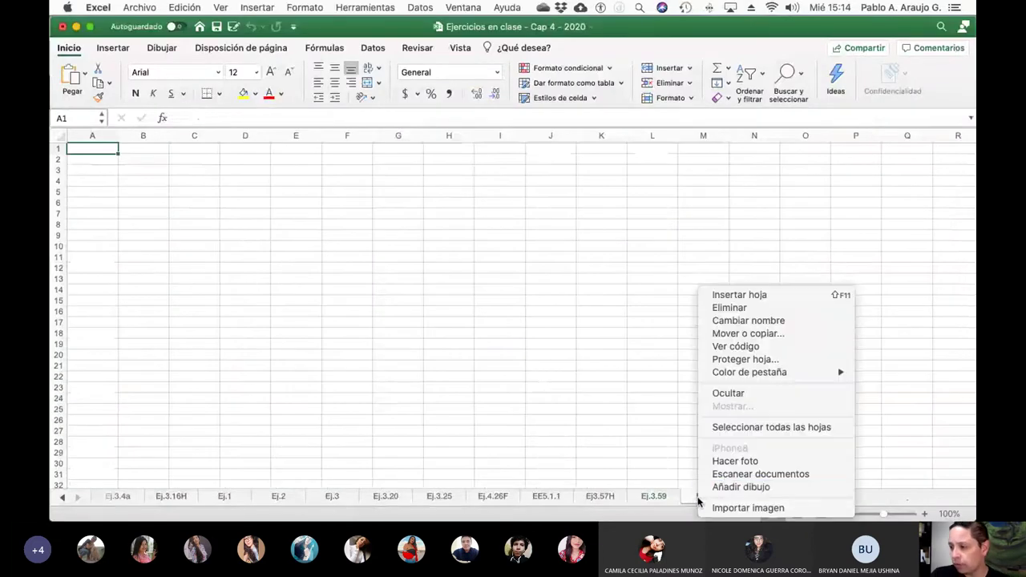
left_click(750, 321)
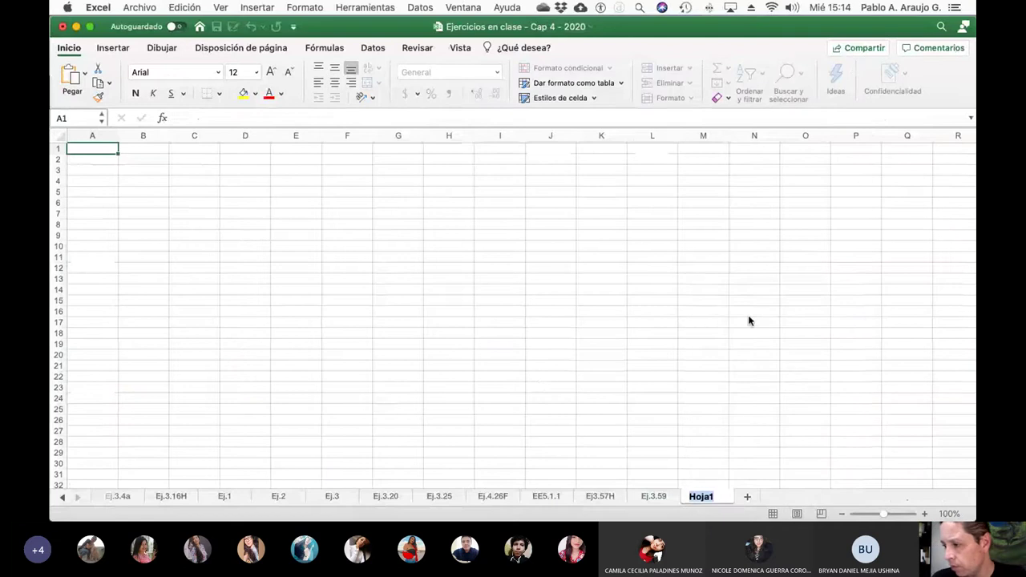
type("Ej.")
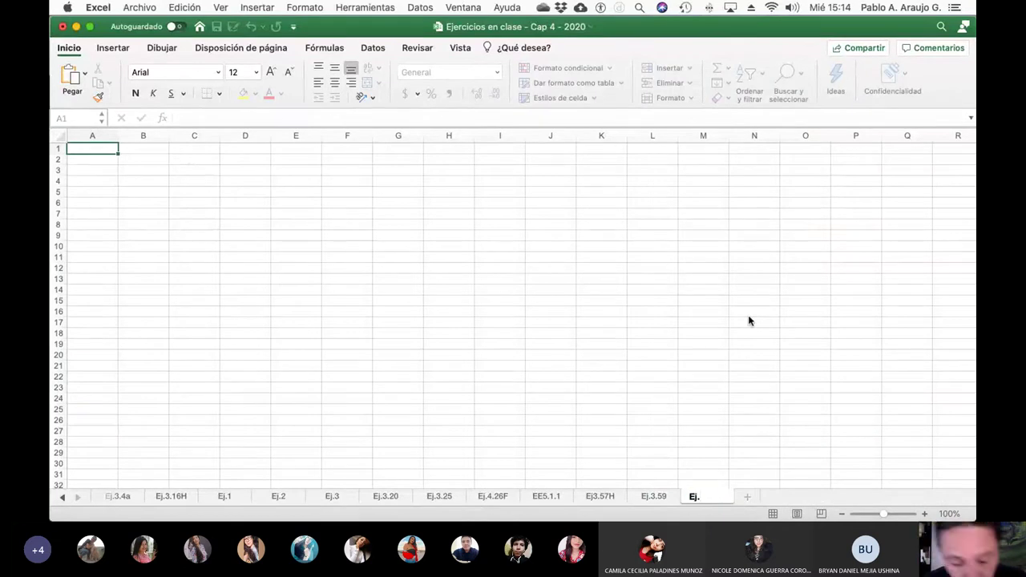
type("3.61H")
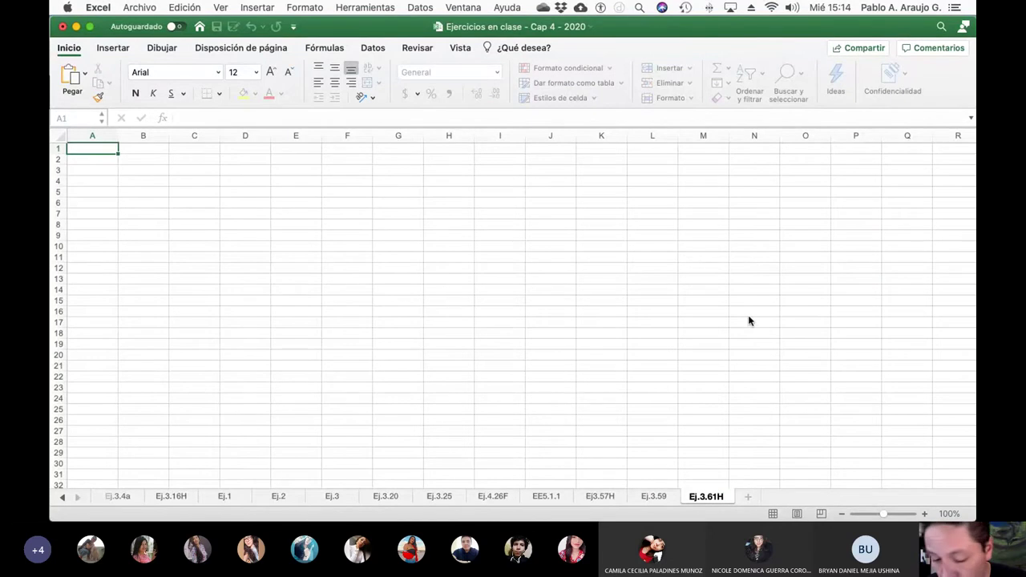
key("Return")
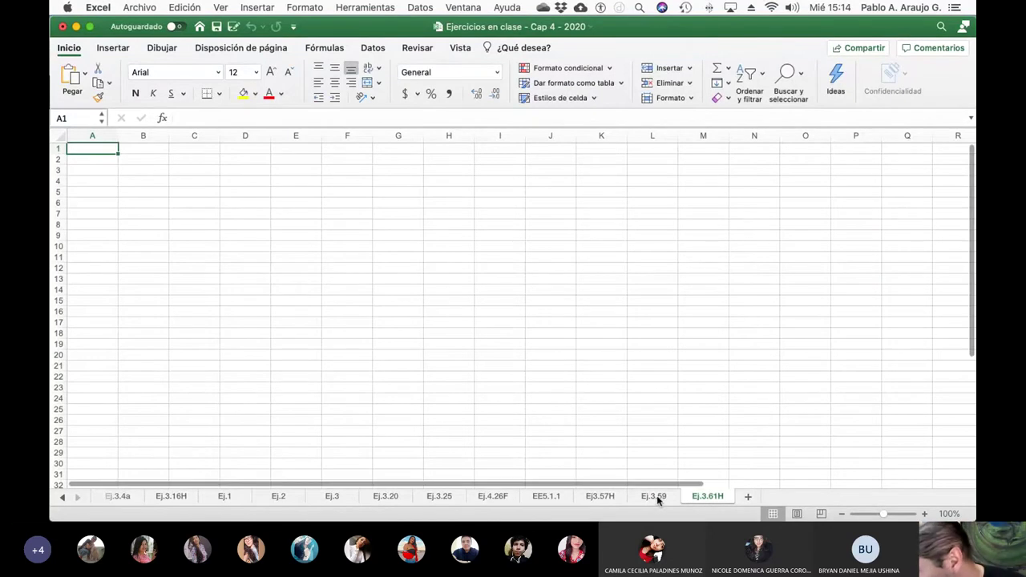
Rename the Ej.3.59 sheet as Ej.3.59H.
left_click(657, 496)
right_click(657, 497)
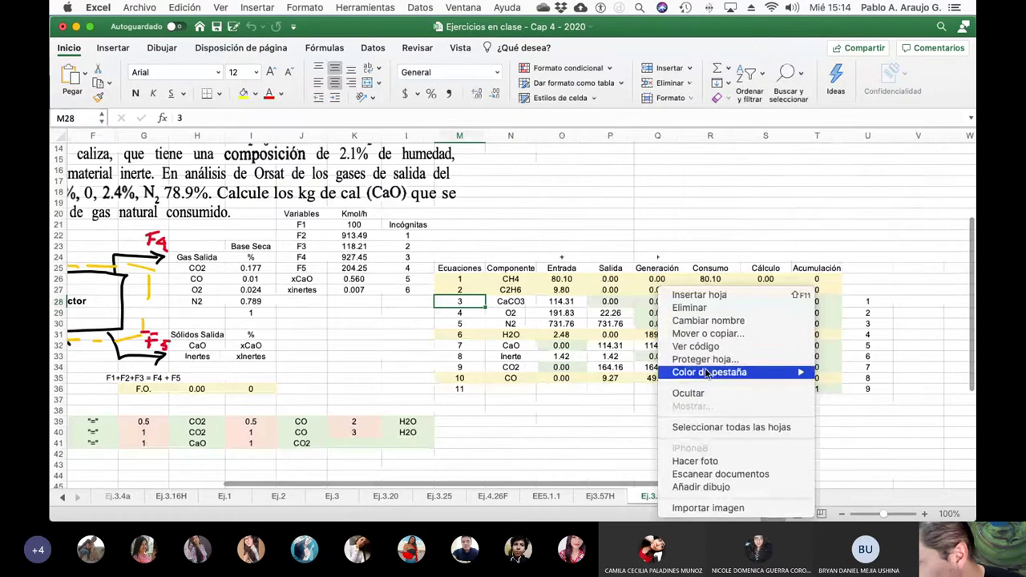
left_click(707, 320)
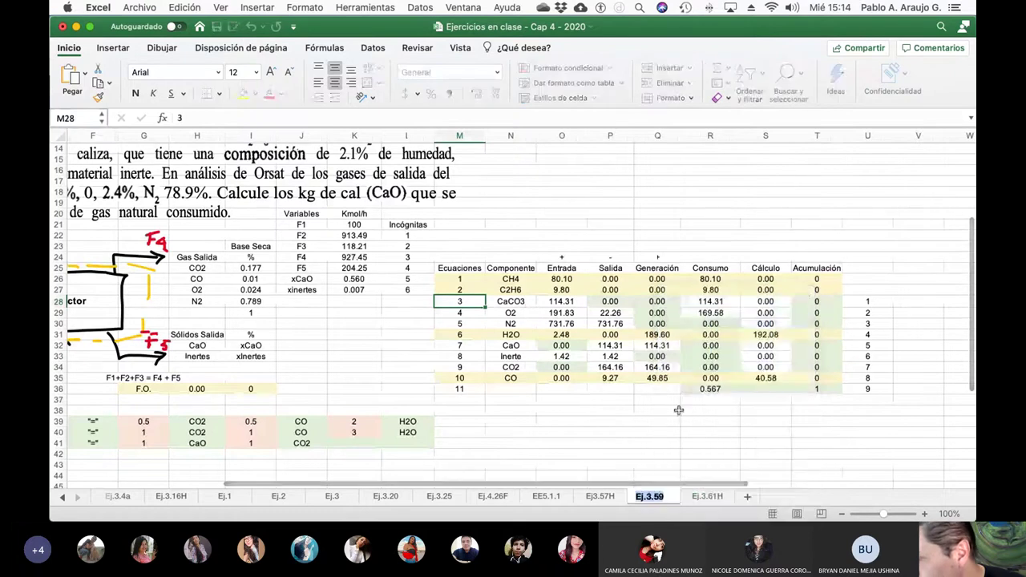
left_click(668, 496)
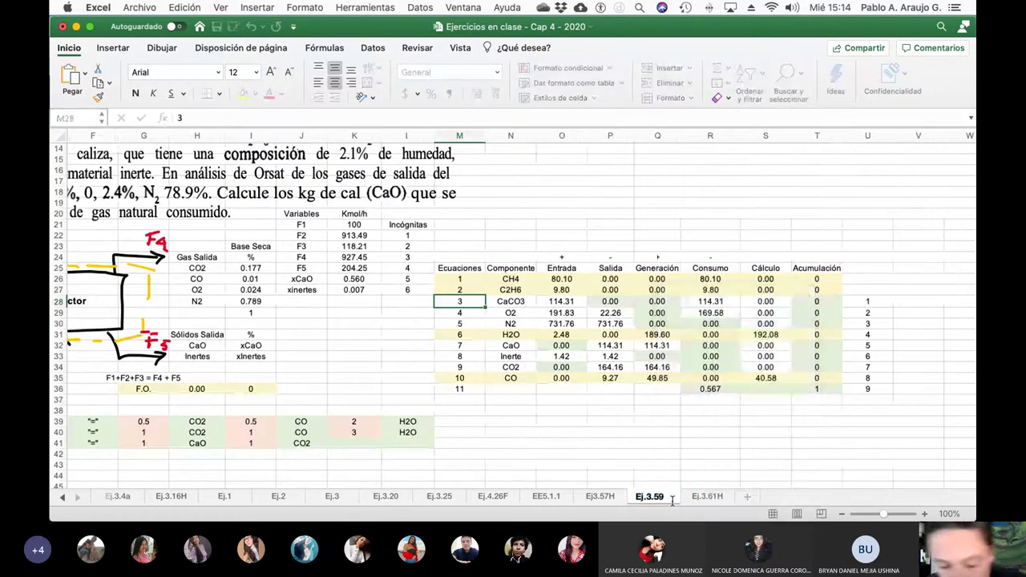
type("H")
key("Return")
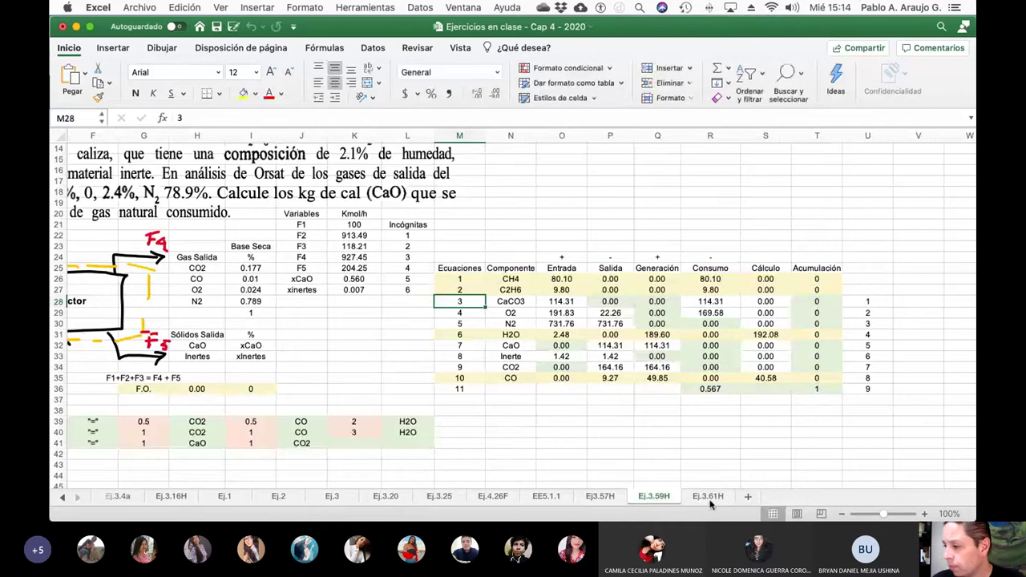
Paste the exercise 3.61 image into the Ej.3.61H sheet, enlarged to span about columns A to M, and save the workbook.
left_click(709, 497)
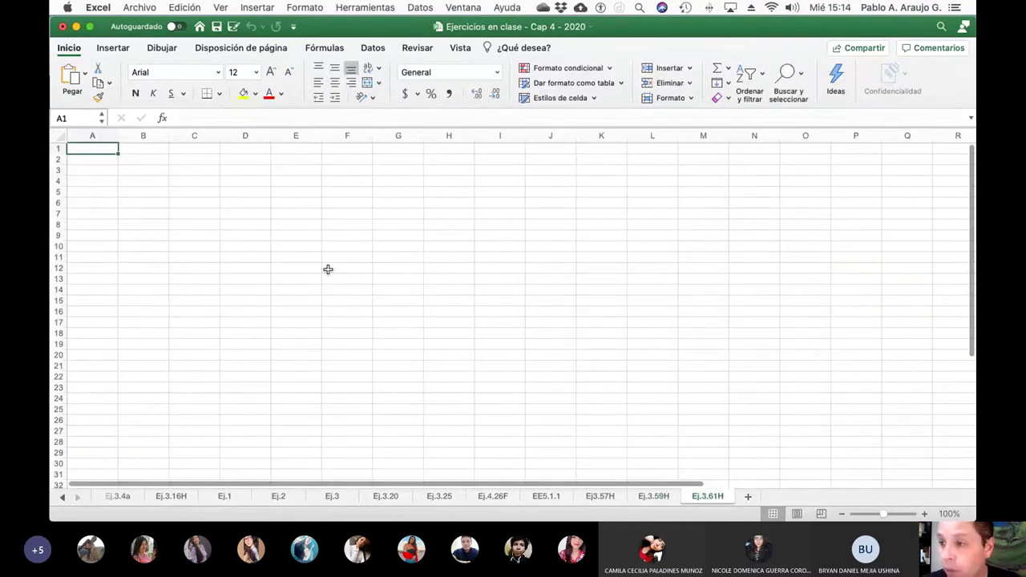
key("super+v")
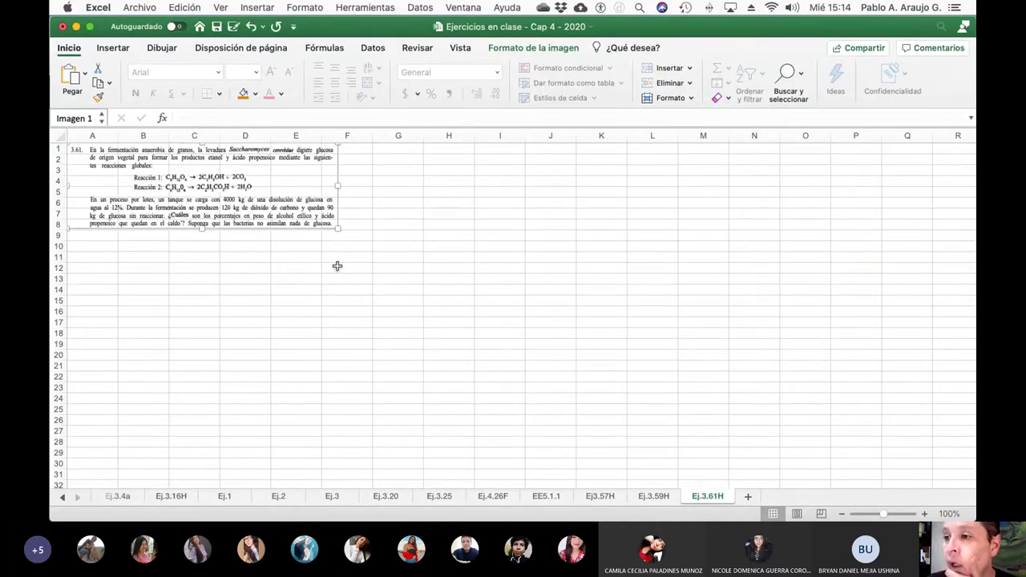
left_click_drag(338, 228, 570, 353)
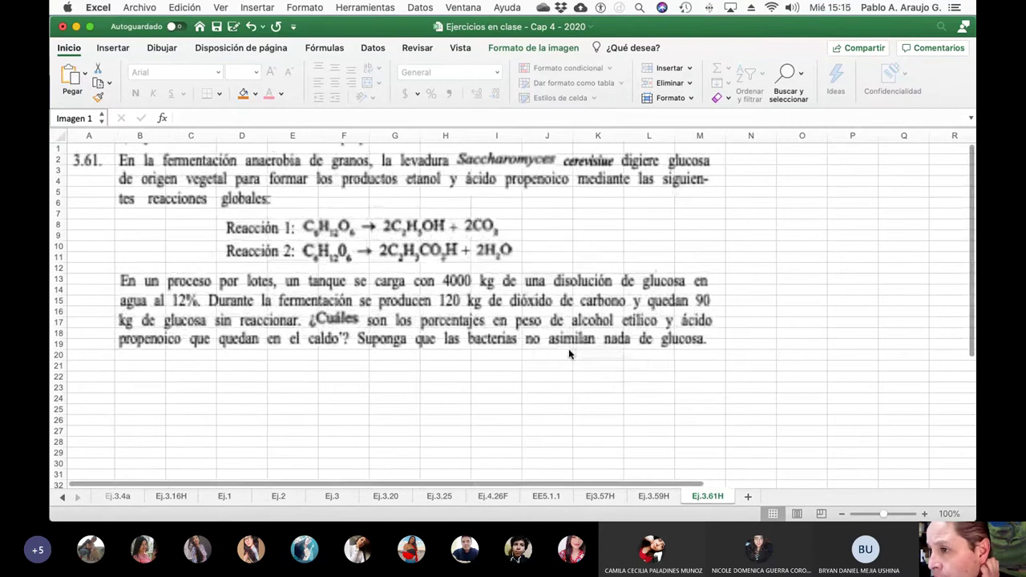
left_click(559, 389)
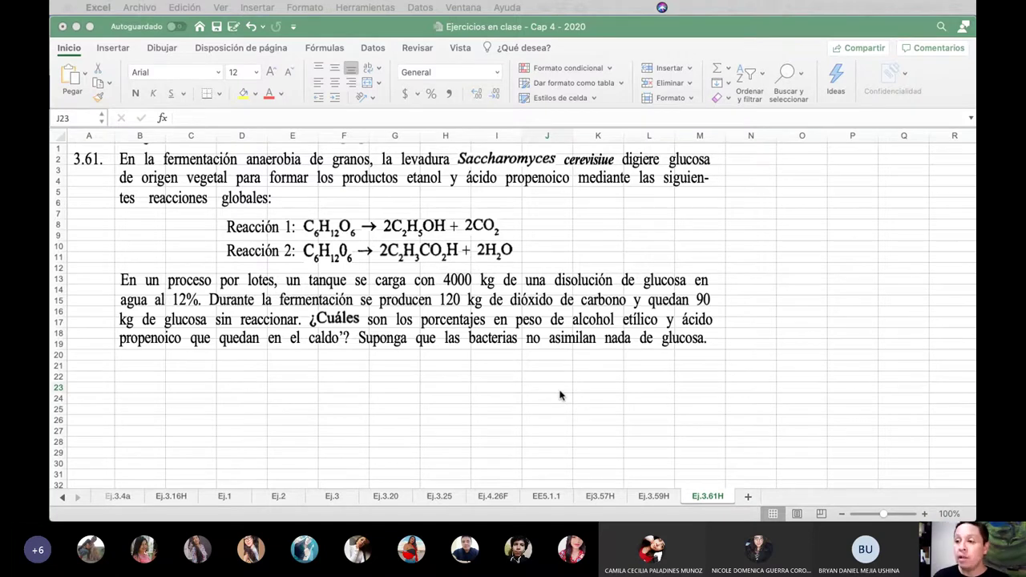
left_click(323, 31)
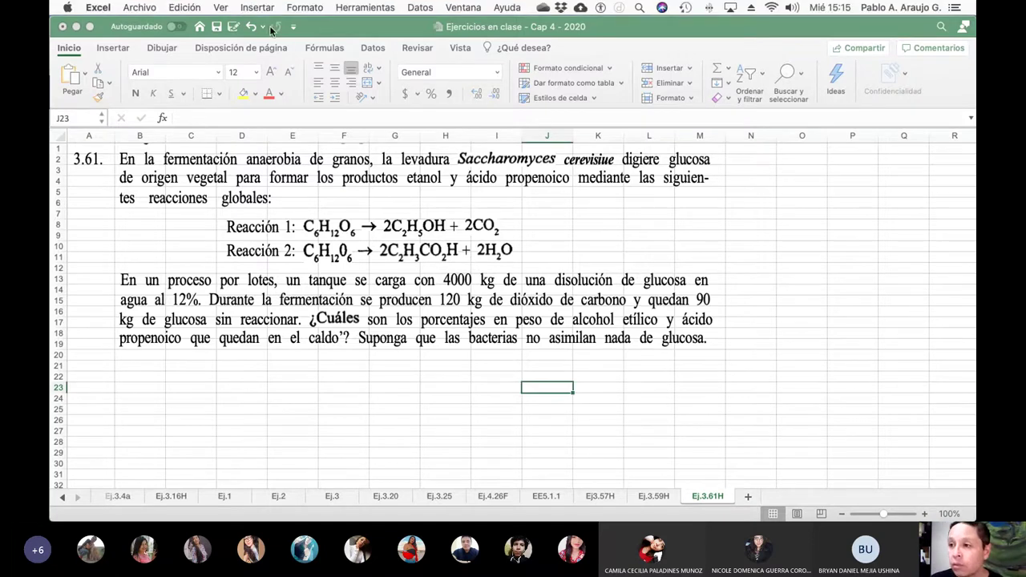
left_click(216, 26)
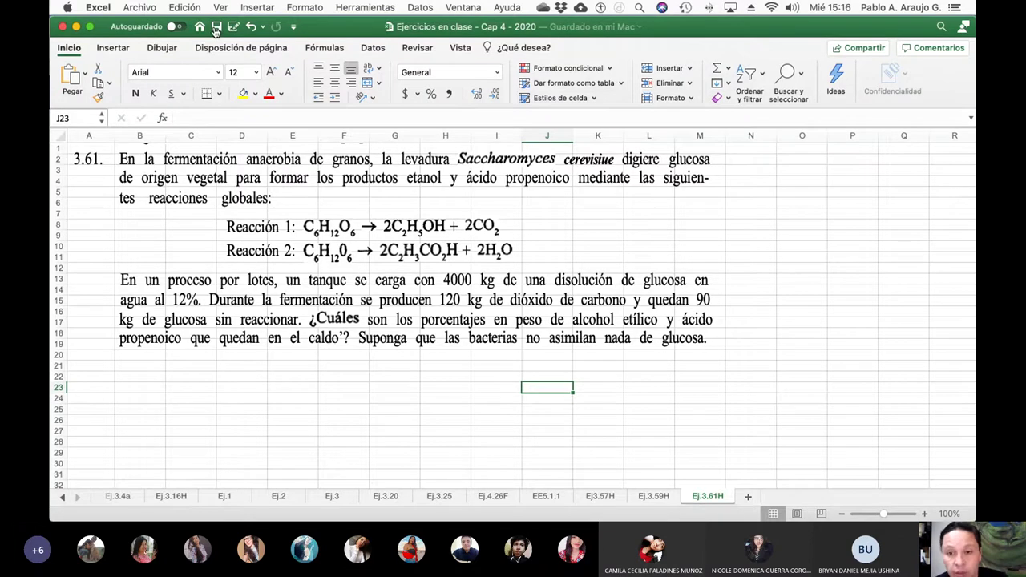
Quit WhatsApp, Preview with the Himmelblau PDF, and Notes.
key("super+Tab")
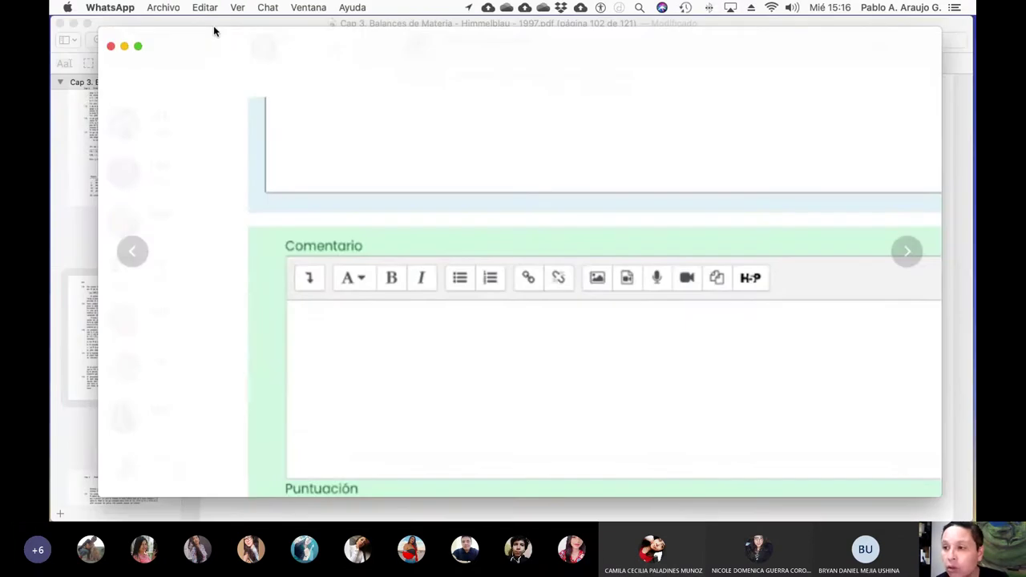
left_click(119, 7)
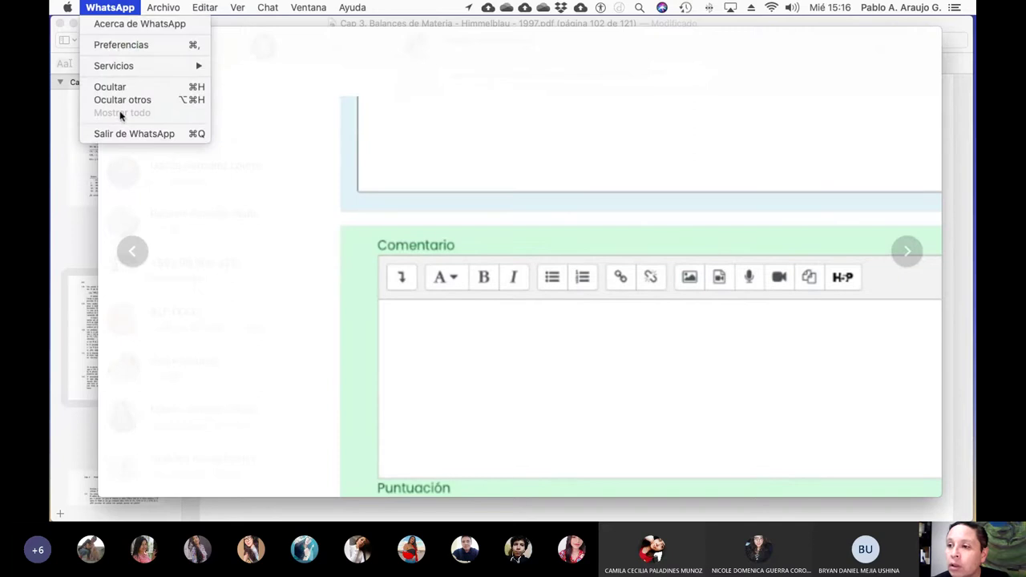
left_click(121, 134)
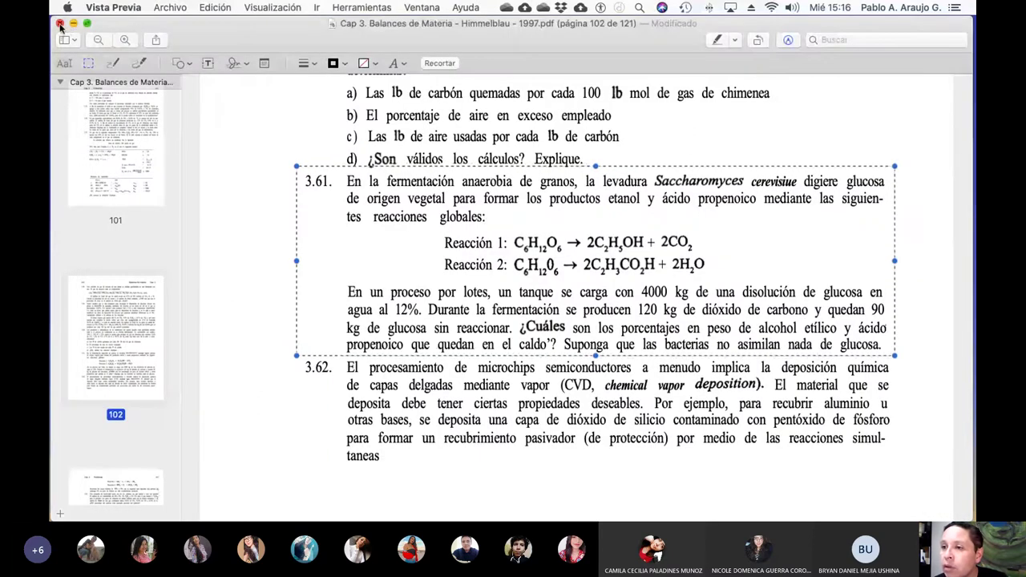
left_click(60, 24)
left_click(113, 8)
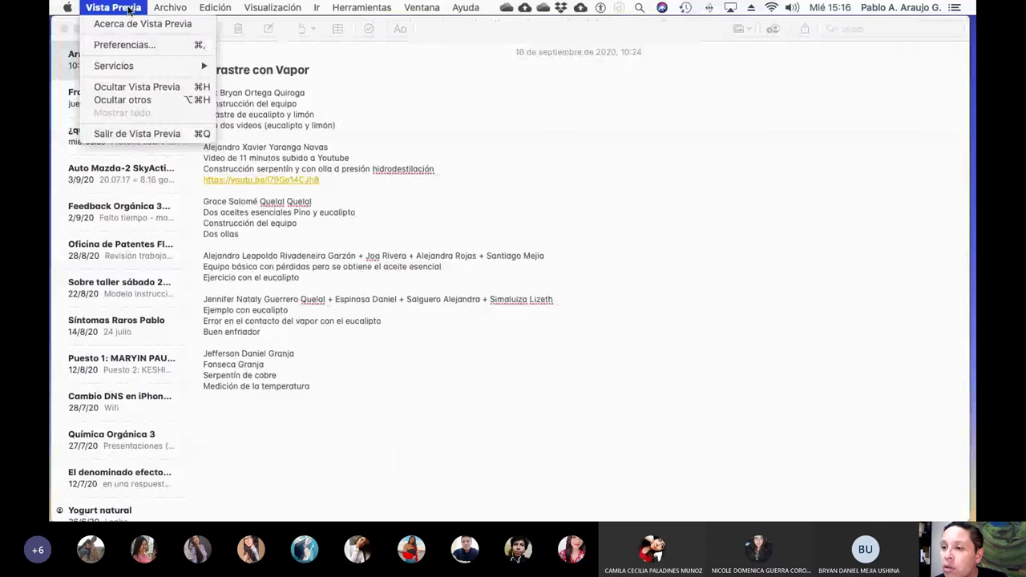
left_click(141, 138)
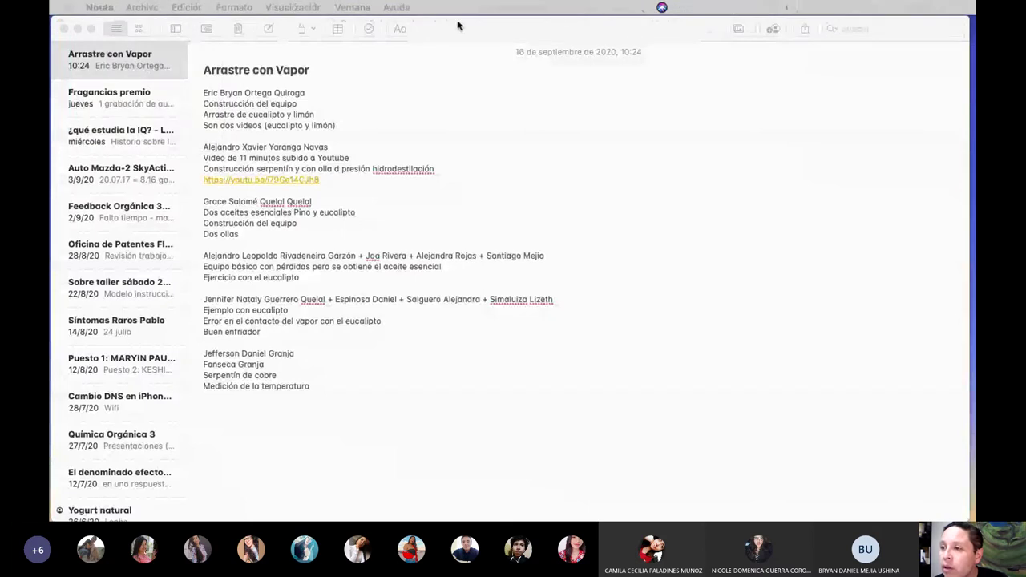
left_click(101, 7)
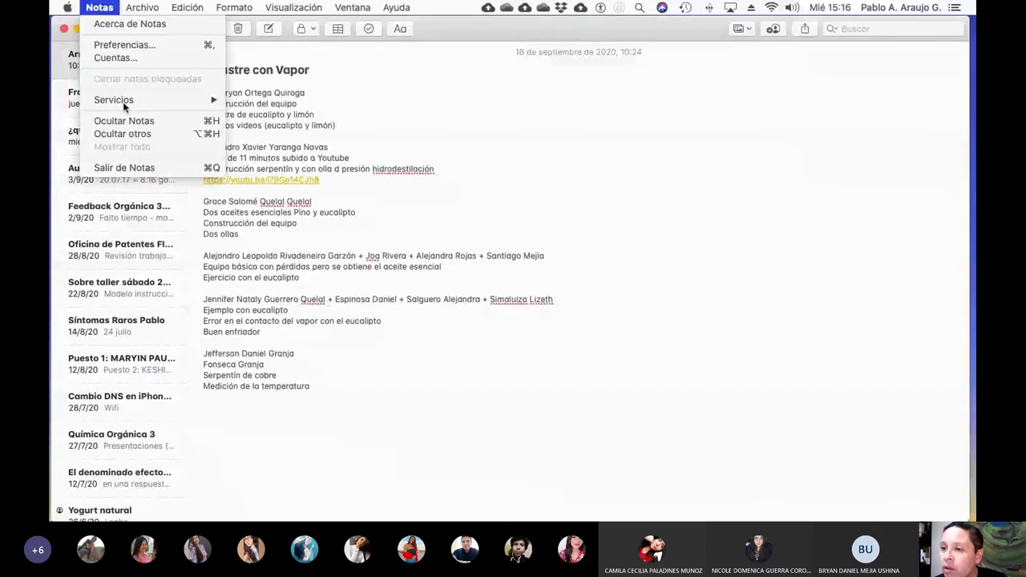
left_click(124, 167)
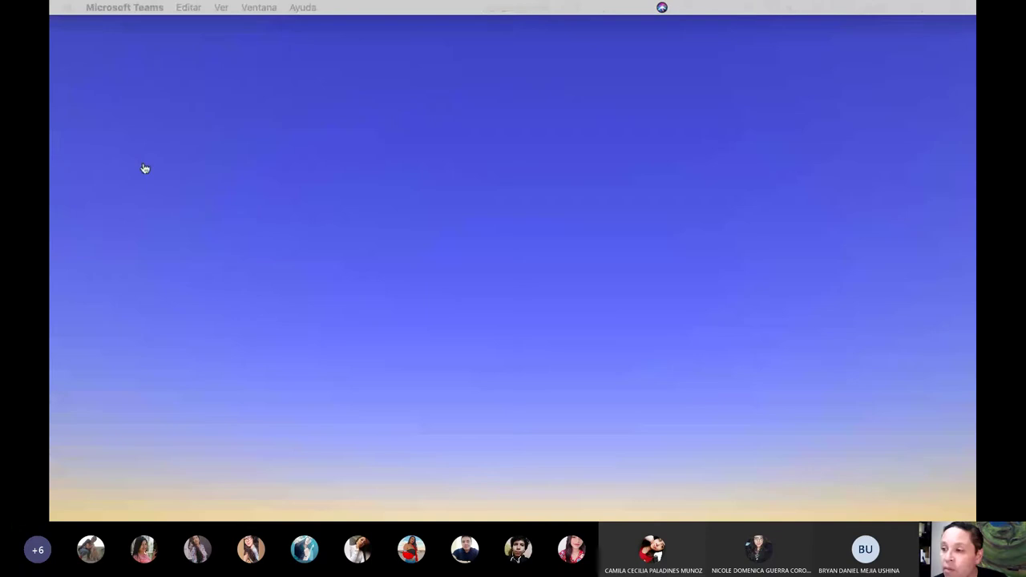
Switch to Excel and enter the glucose formula C6H12O6 in cell D21, below the exercise statement.
key("super+Tab")
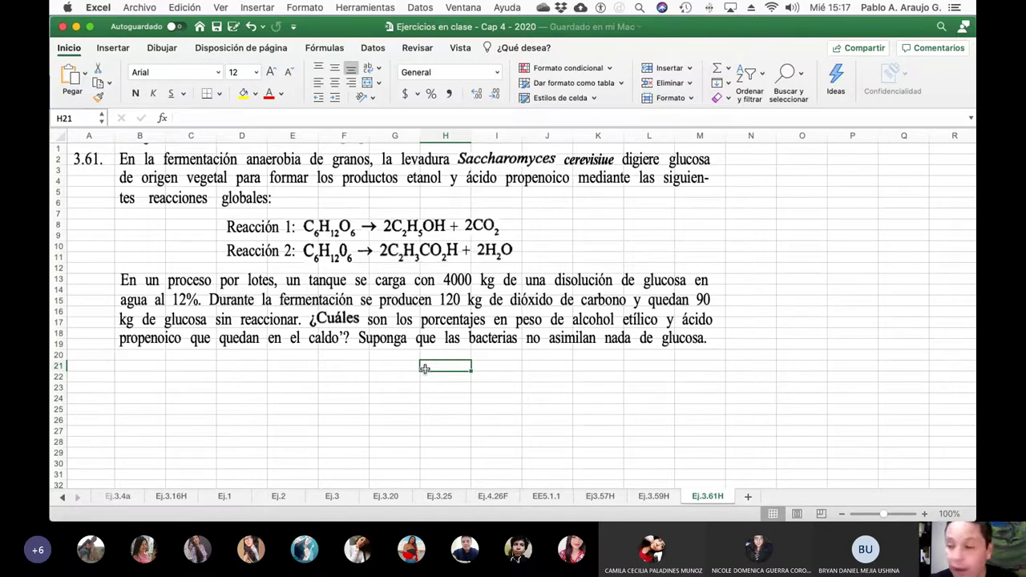
key("Left")
key("Left")
key("Left")
key("Left")
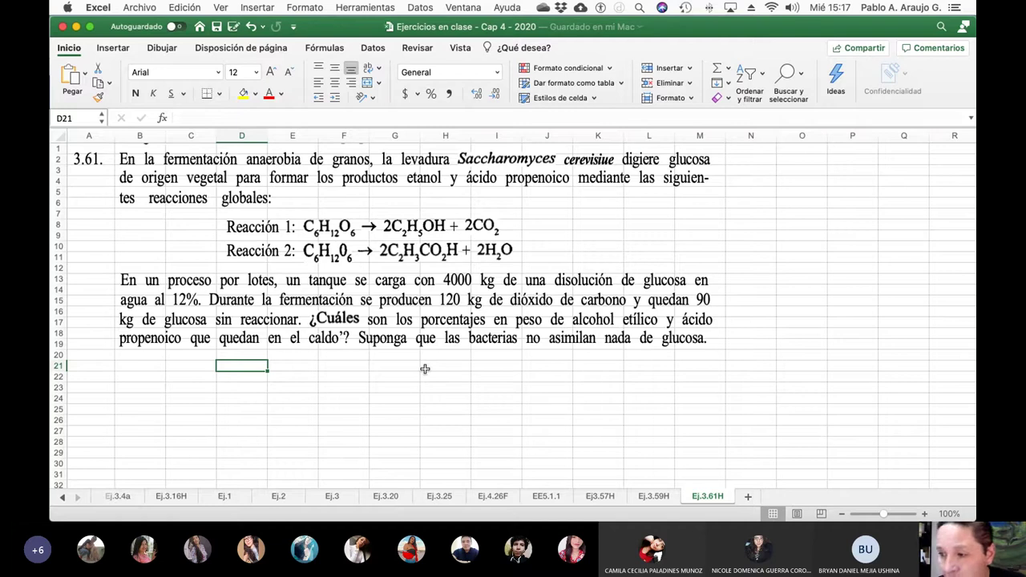
type("C")
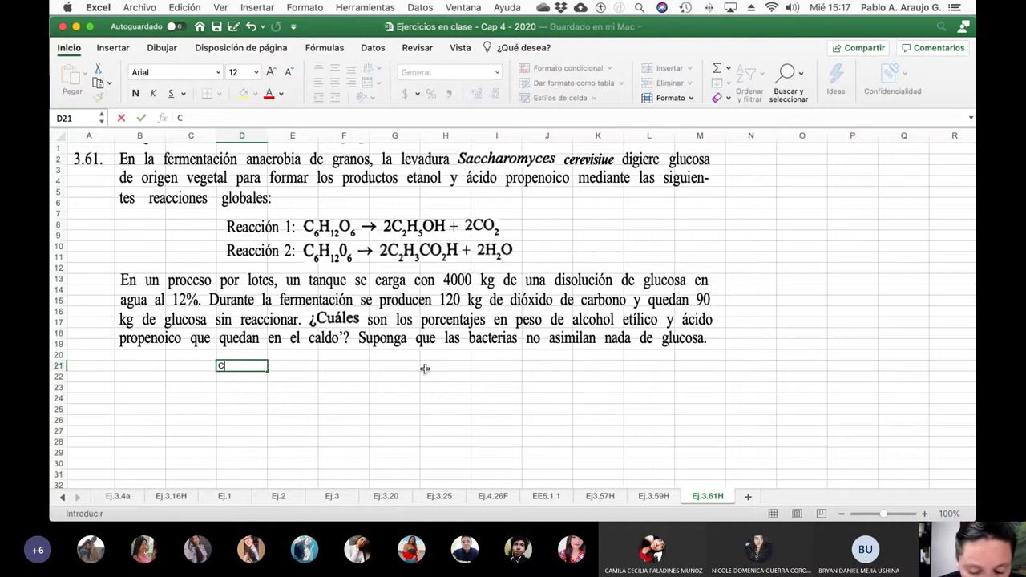
type("6H12O6")
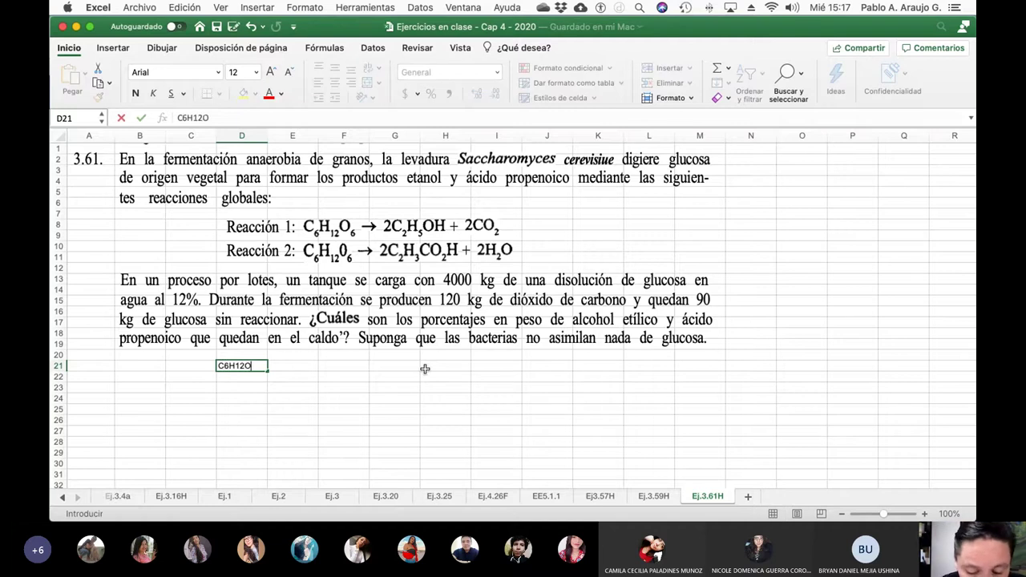
key("Return")
Enter an equals sign as text in cell E21, beside the first glucose formula.
key("Up")
key("Right")
key("Right")
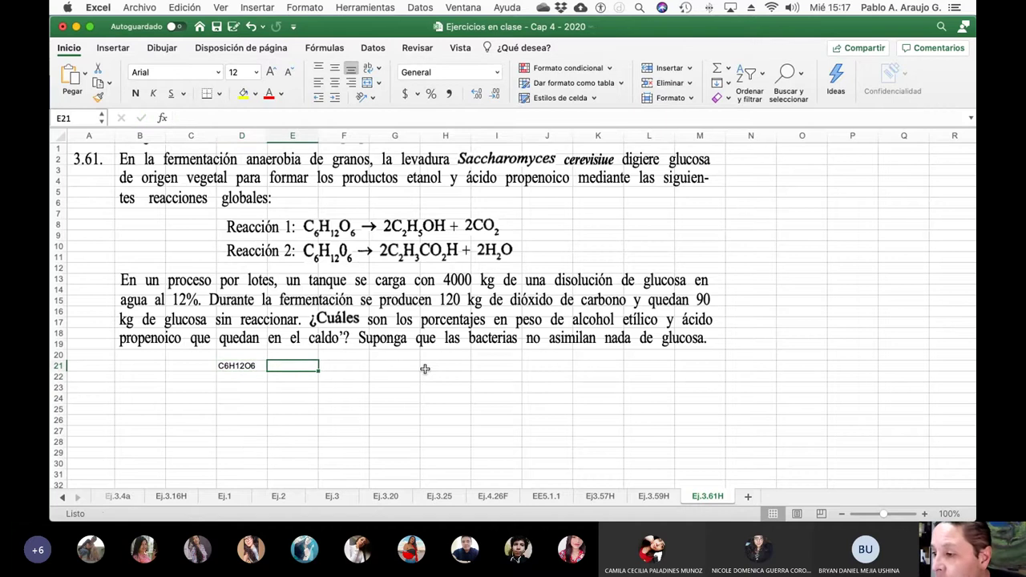
key("Left")
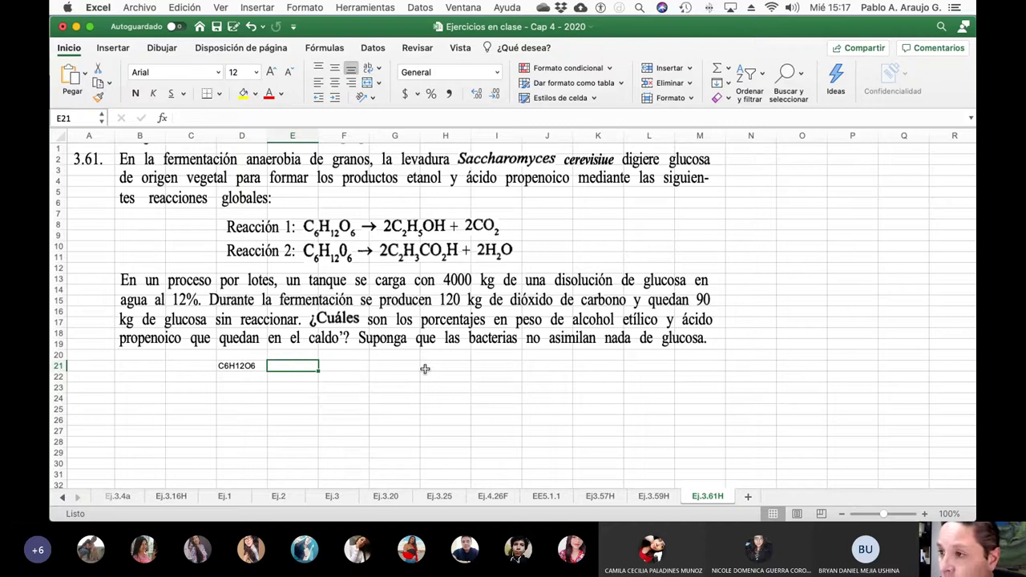
type("=")
key("Escape")
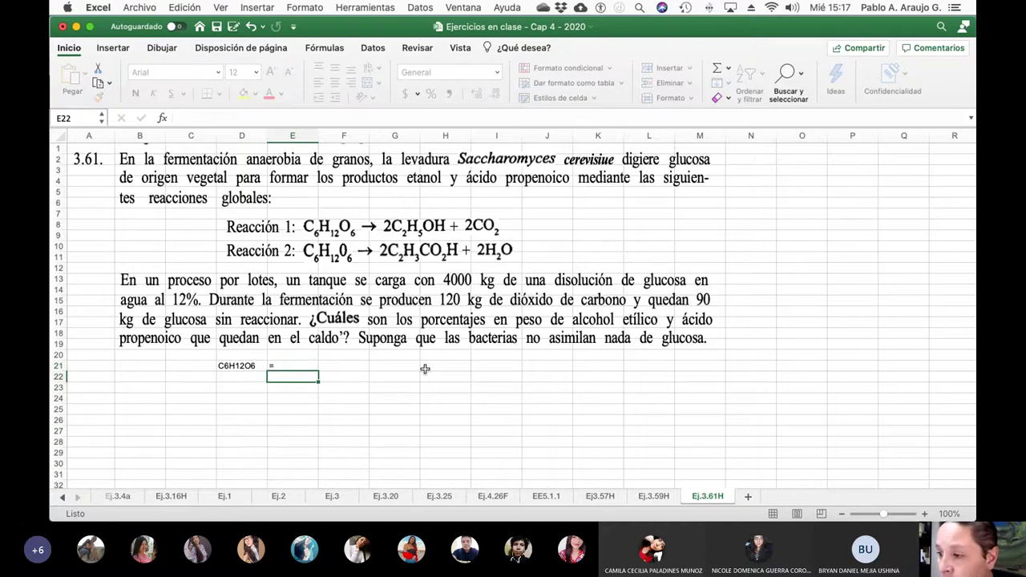
type("=")
key("Tab")
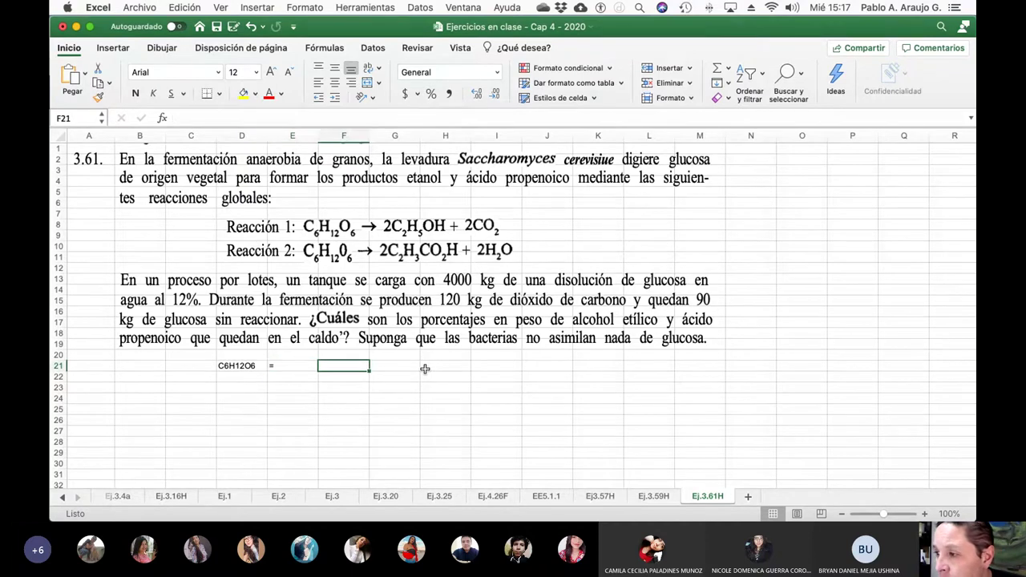
Enter the first reaction's products, C2H5OH in F21 and CO2 in H21.
type("C2")
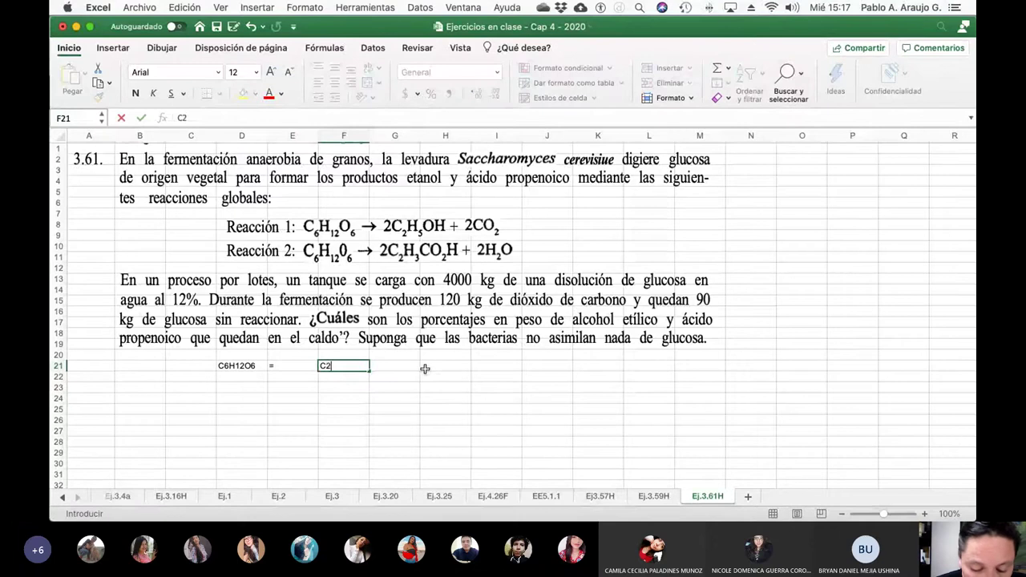
type("H5O")
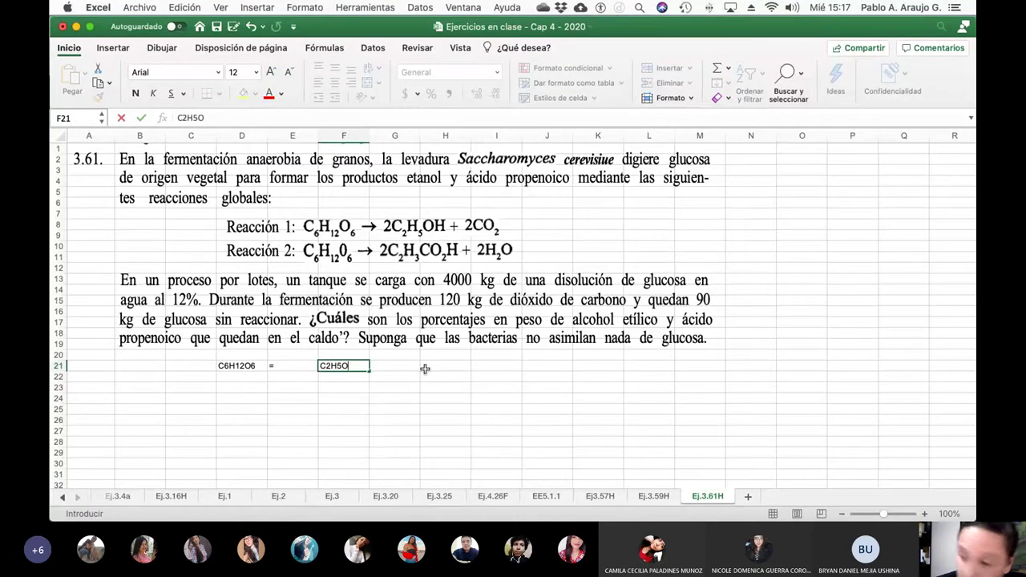
type("H")
left_click(425, 368)
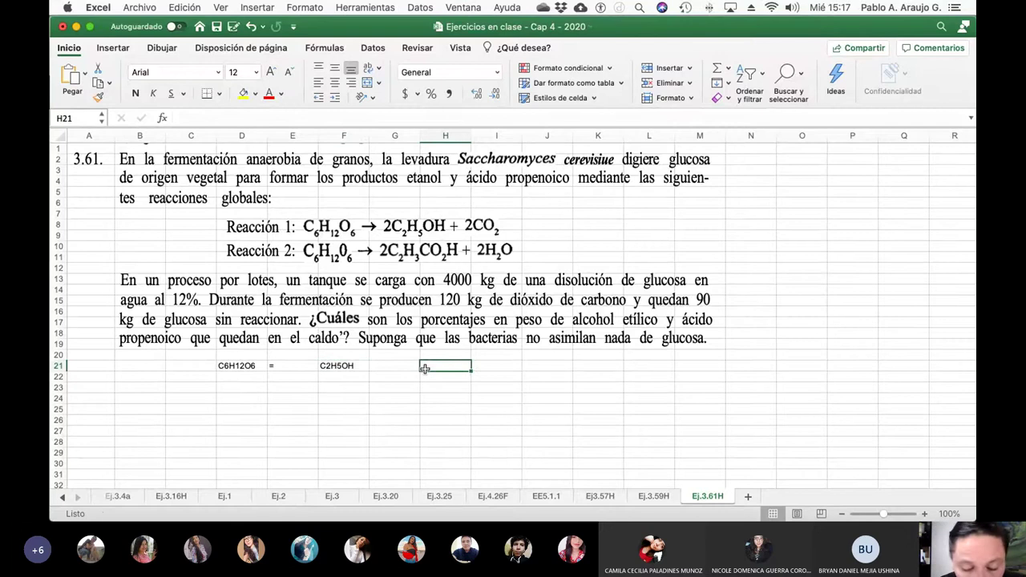
type("CO2")
key("Return")
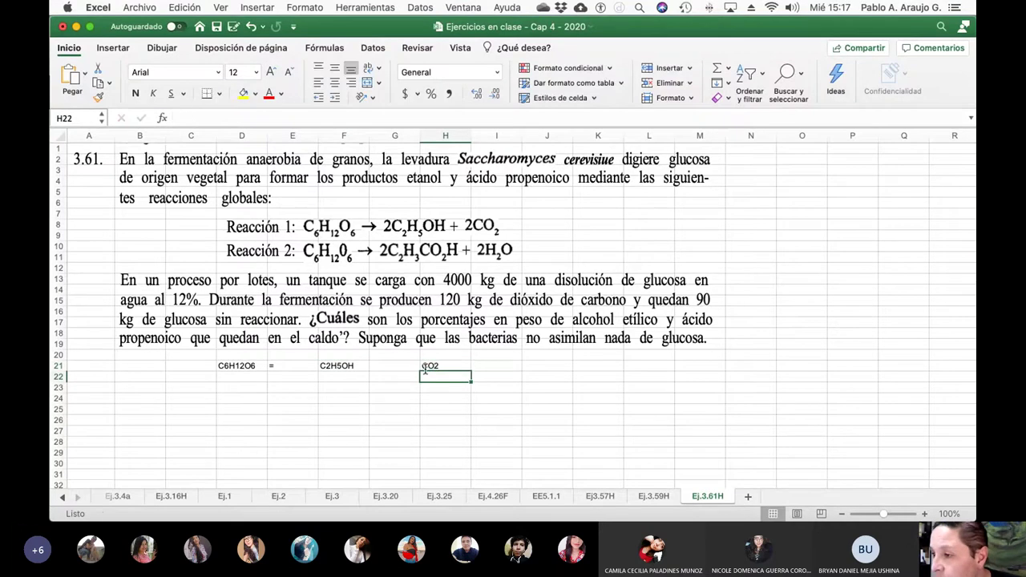
Begin the second reaction with C6H12O6 in D22 and an equals sign in E22.
key("Left")
key("Left")
key("Left")
key("Left")
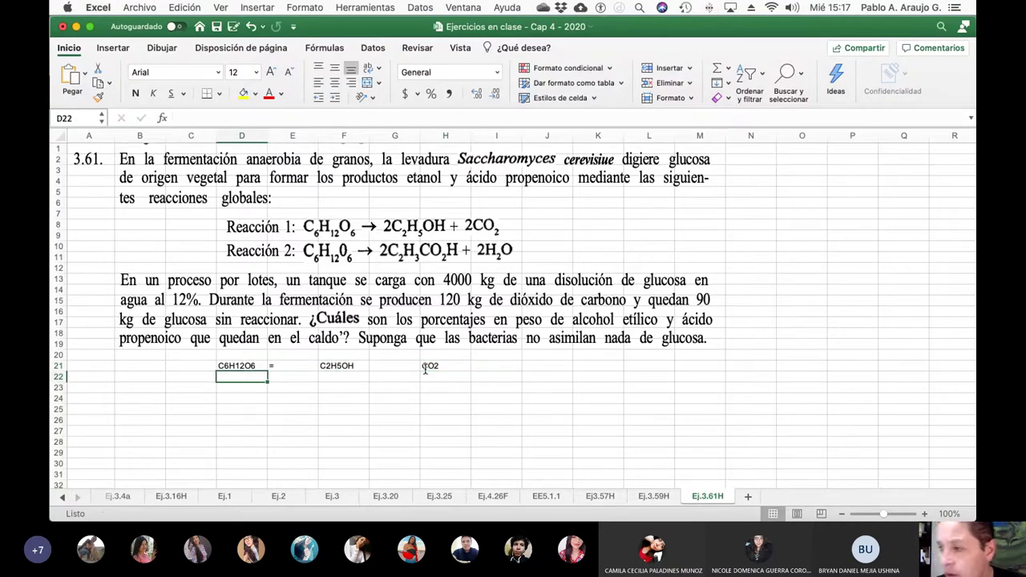
type("C6H12O6")
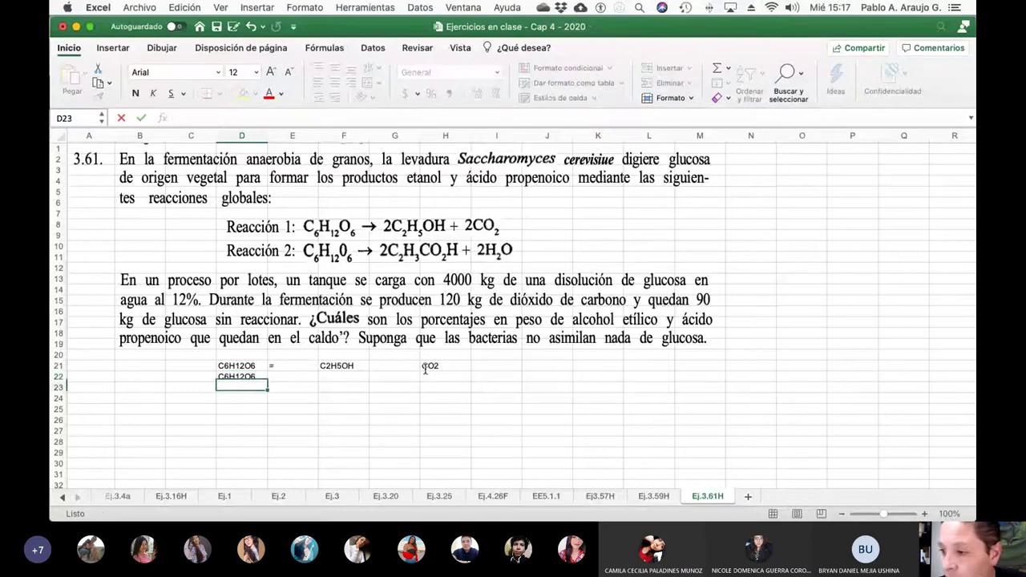
key("Tab")
type("=")
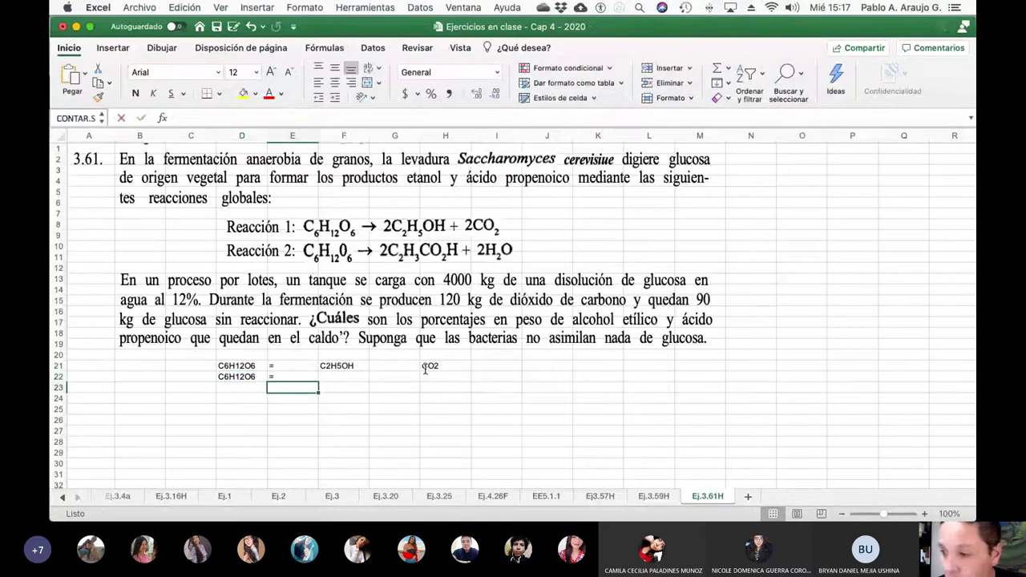
key("Tab")
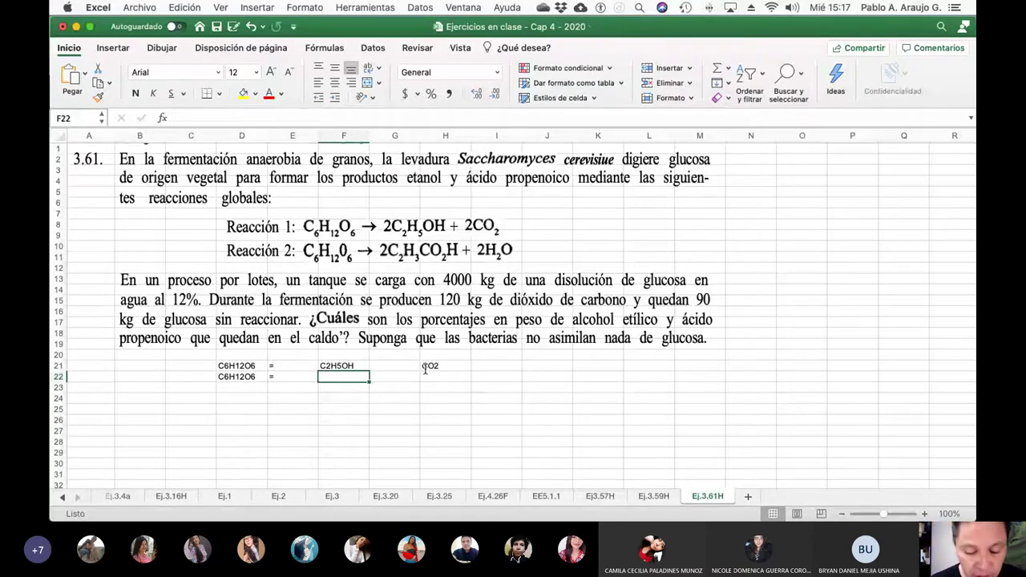
Enter the second reaction's products, C2H3COOH in F22 and H2O in H22.
type("C")
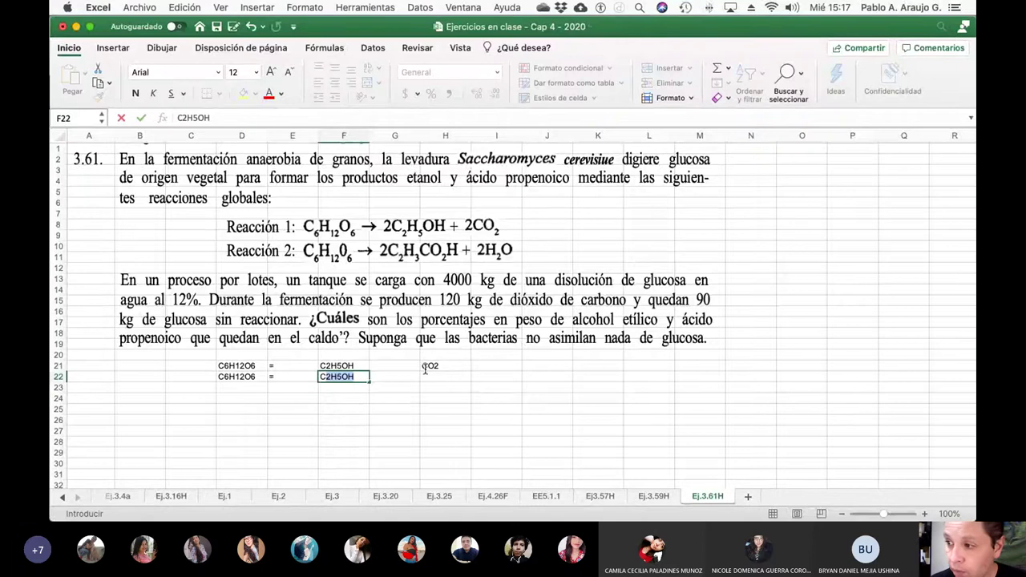
type("C2H3")
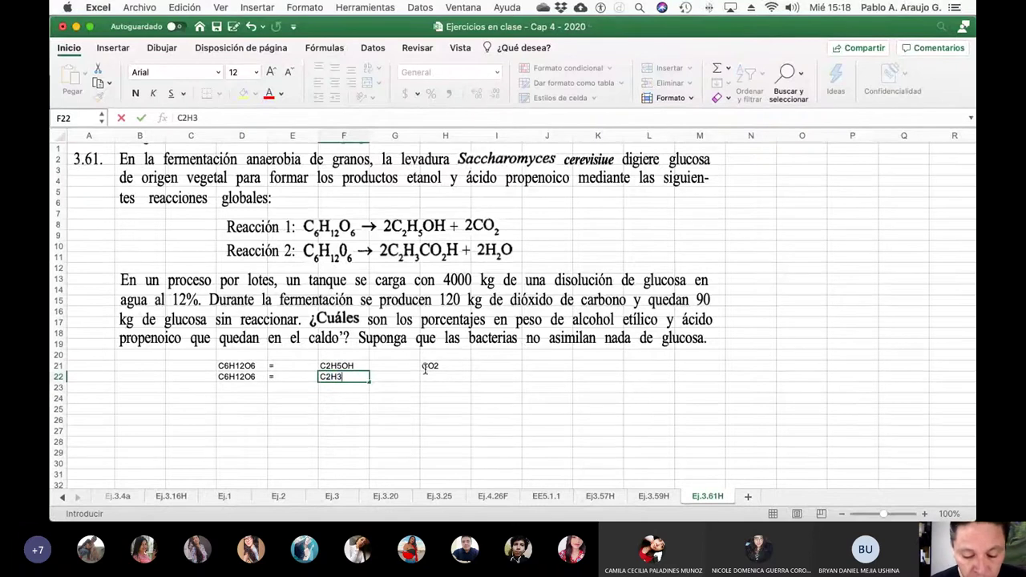
type("COOH")
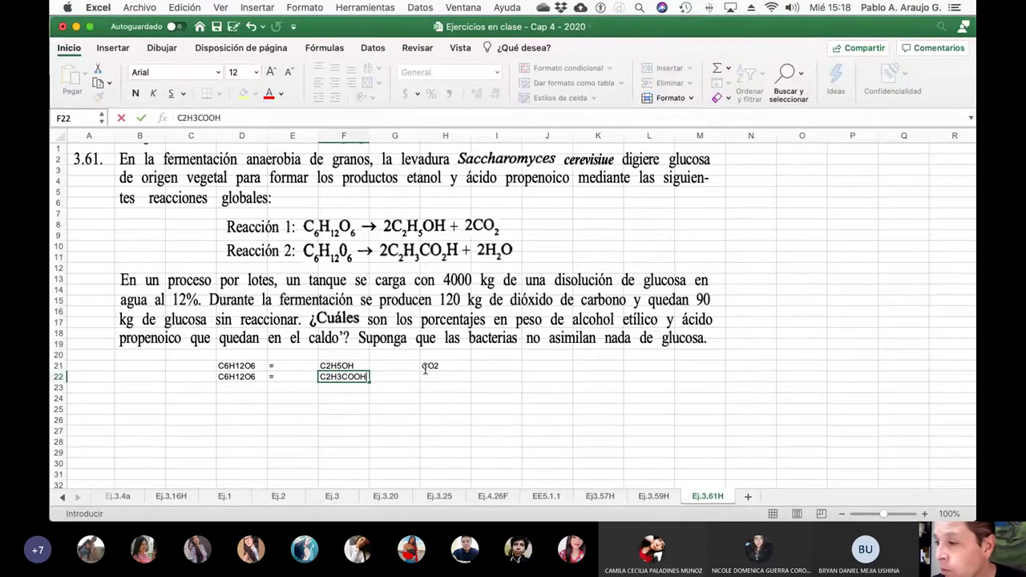
key("Return")
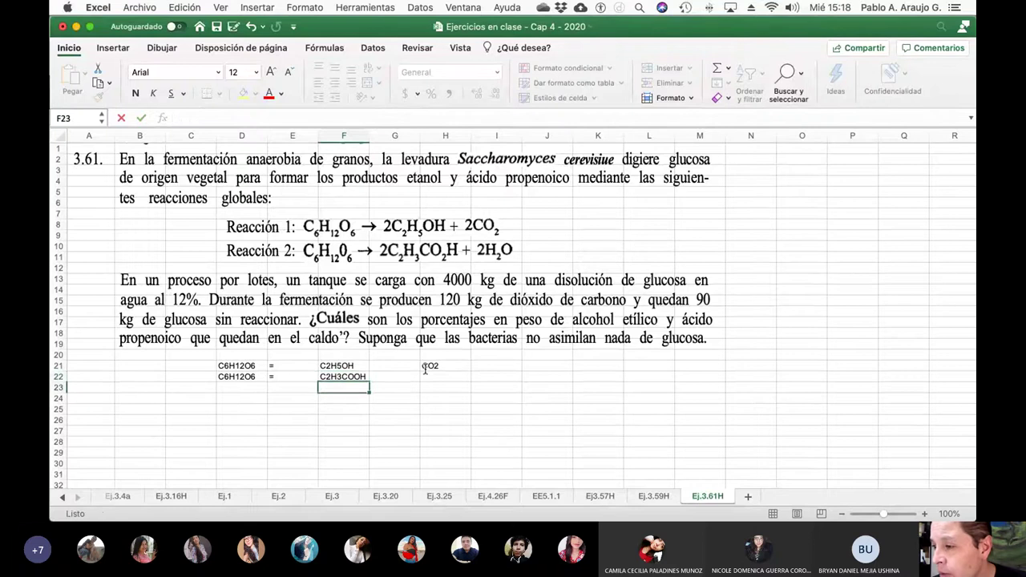
key("Up")
key("Right")
key("Right")
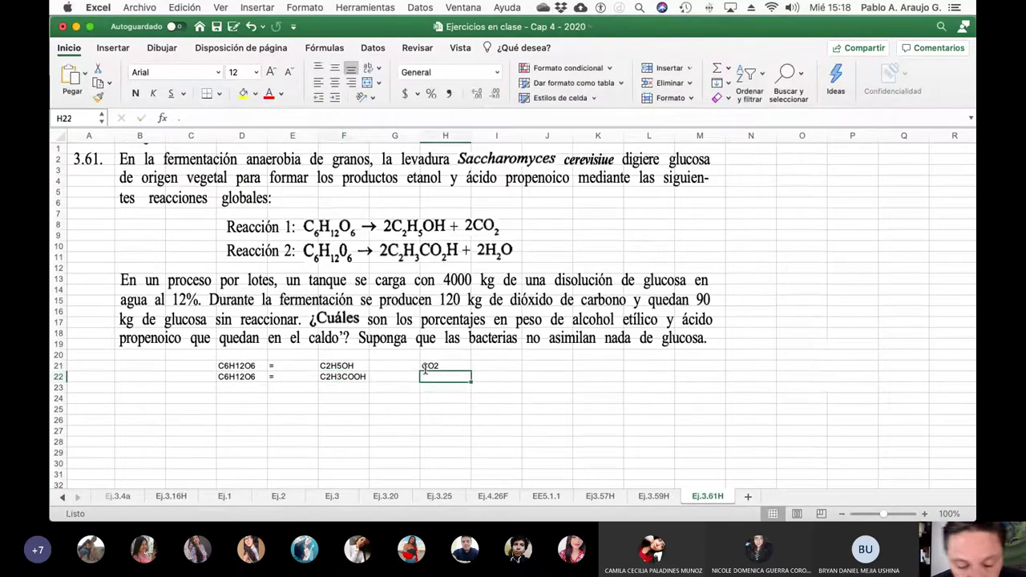
type("H2O")
key("Return")
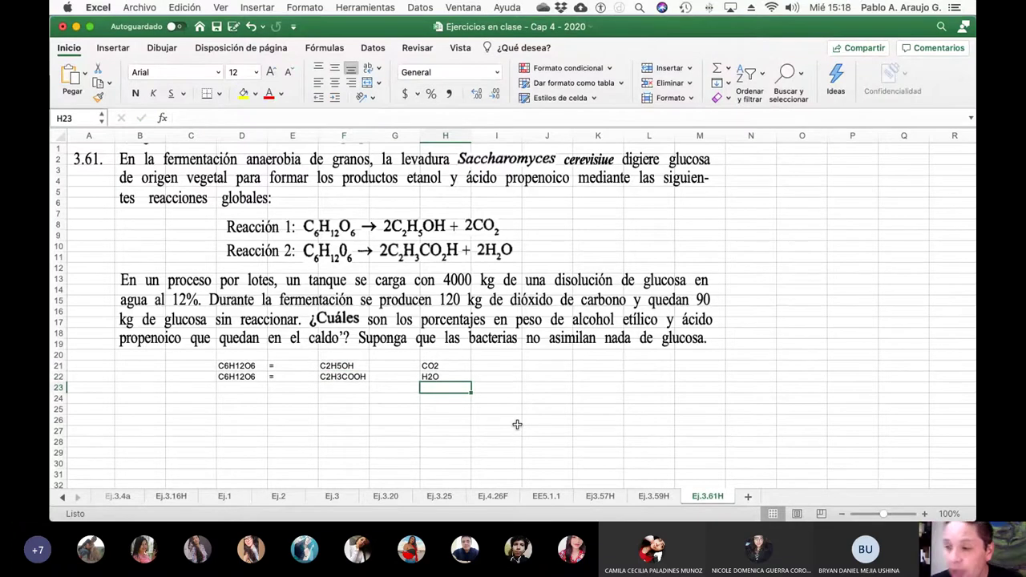
Center the contents of the entire Ej.3.61H sheet both vertically and horizontally.
left_click(57, 136)
left_click(335, 67)
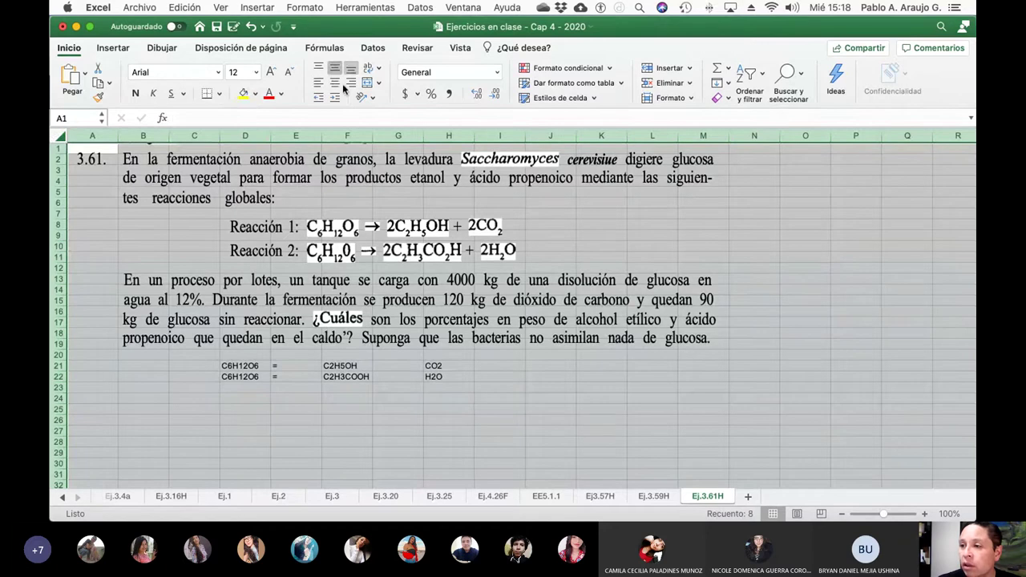
left_click(335, 84)
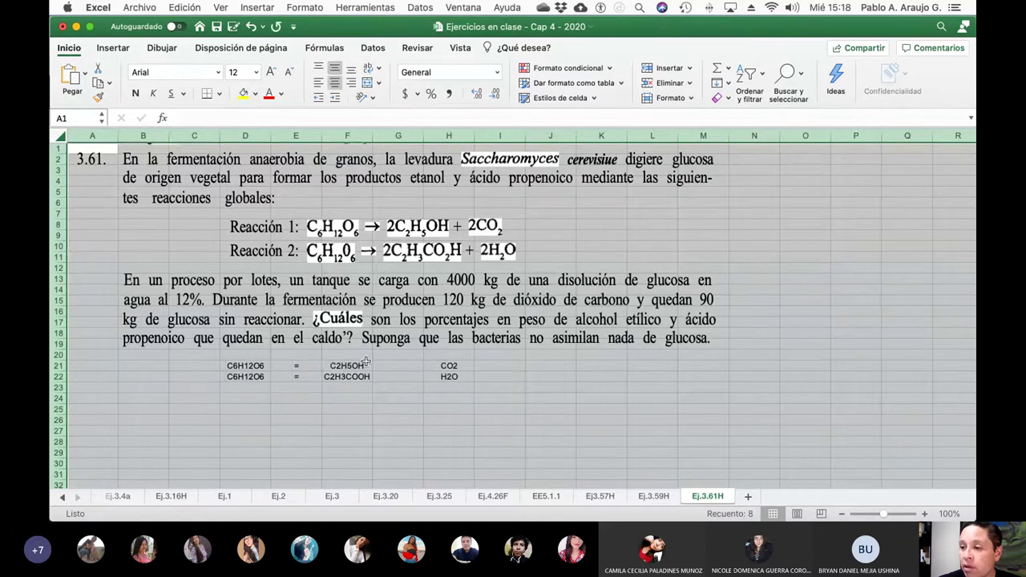
Enter the stoichiometric coefficient 1 for glucose in C21 and C22.
left_click(255, 397)
key("Up")
key("Up")
key("Up")
key("Left")
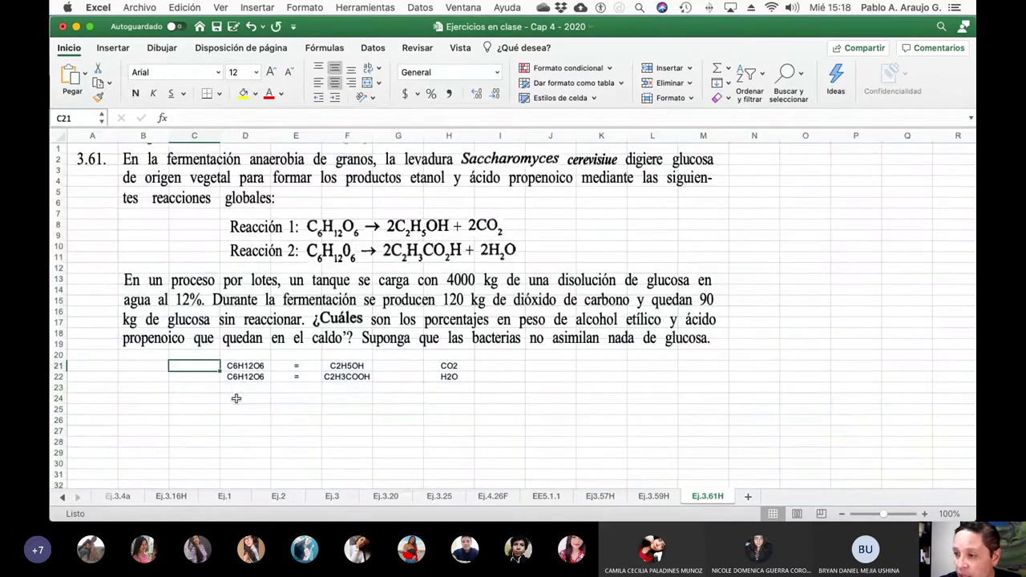
type("1")
key("Return")
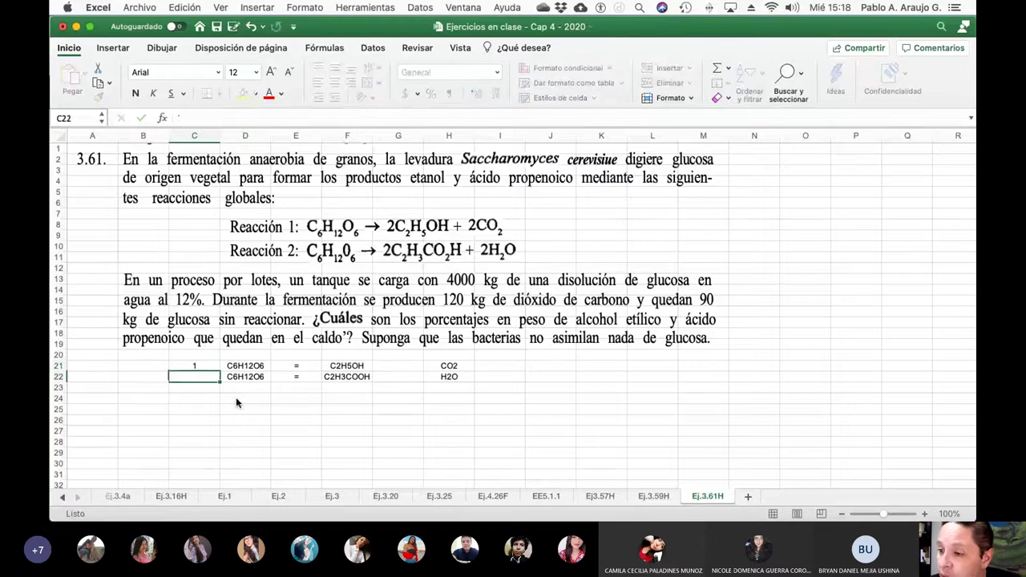
type("1")
key("Tab")
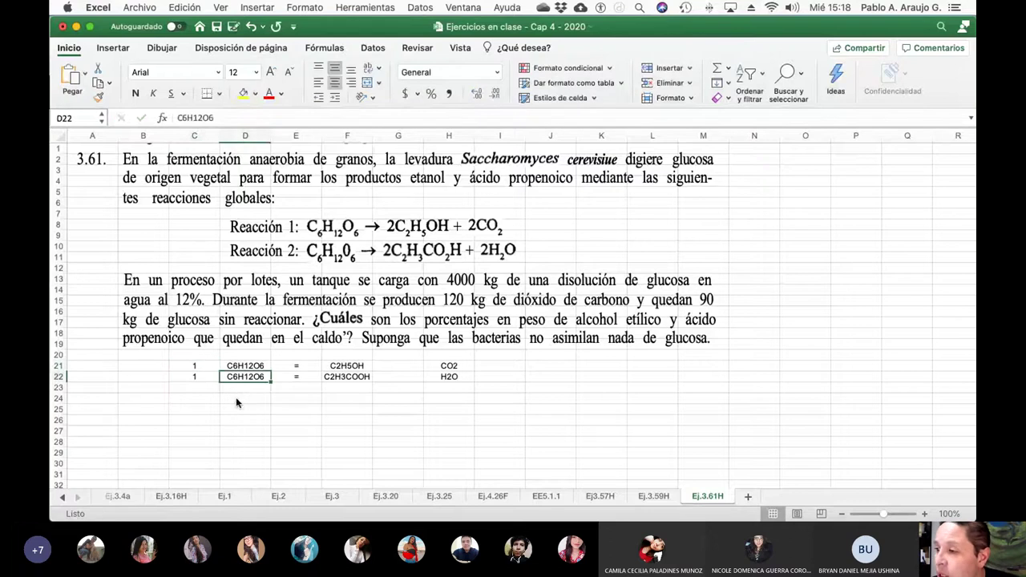
Move the product formulas in F21:H22 one column over to G21:I22, leaving room for coefficients.
key("Right")
key("Right")
key("Up")
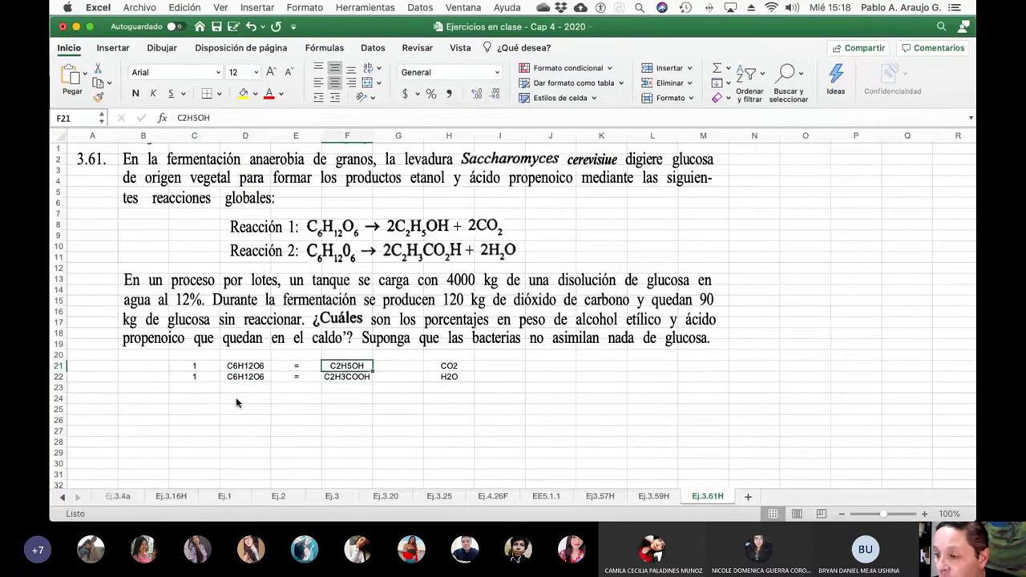
key("Down")
key("Up")
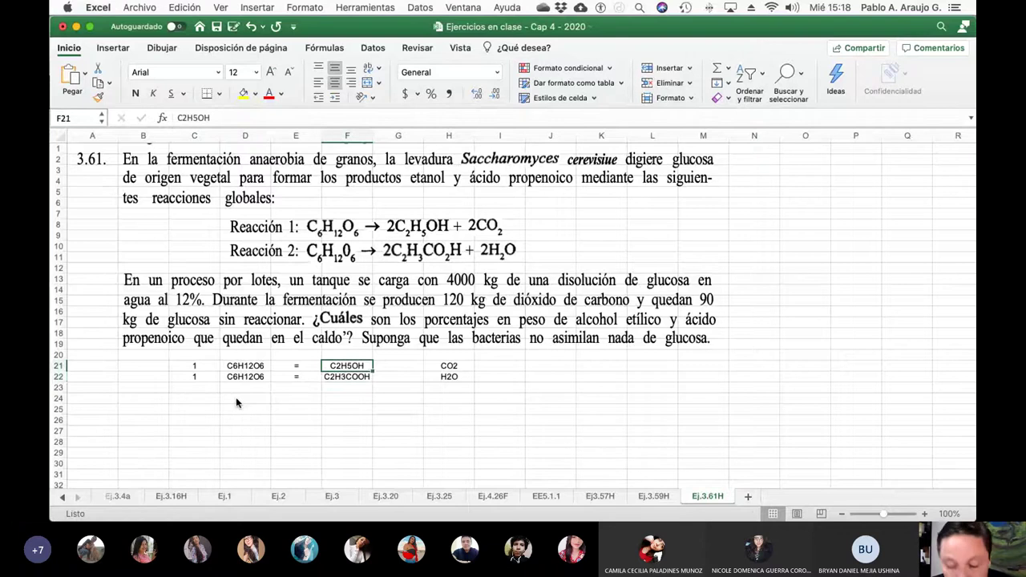
key("shift+Down")
key("shift+Right")
key("shift+Right")
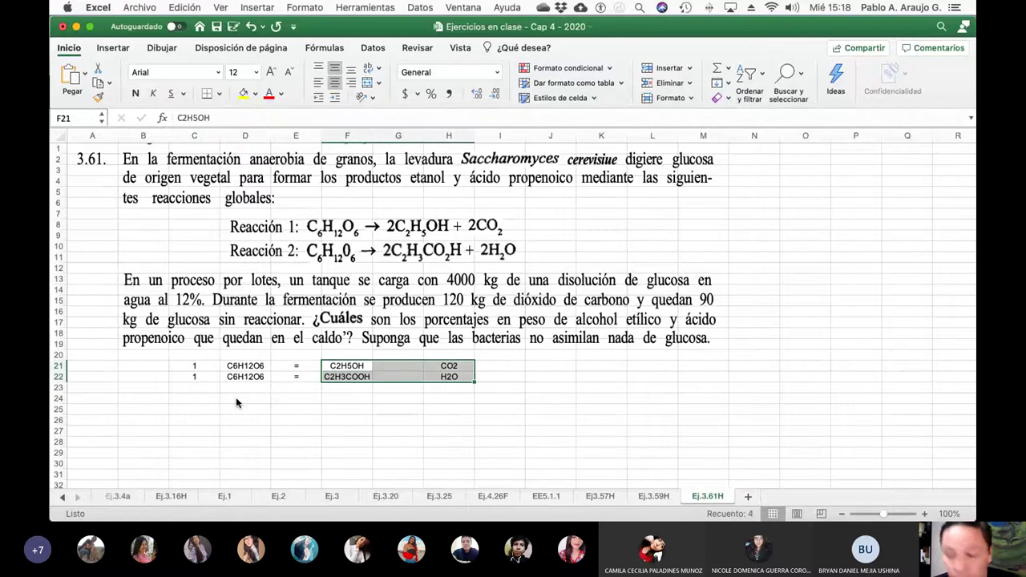
key("super+x")
key("Right")
key("super+v")
key("Down")
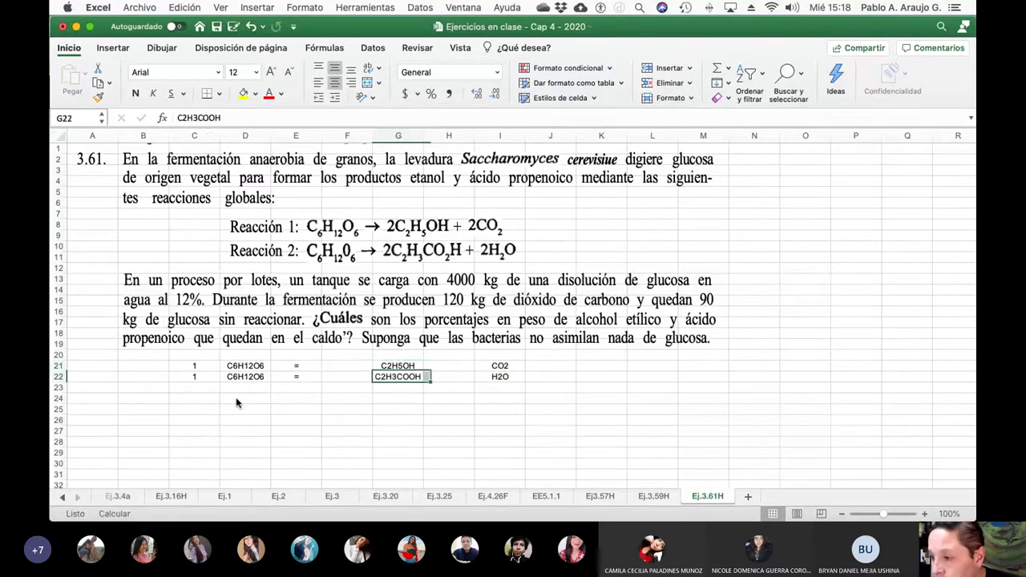
Enter the coefficient 2 for both products of the first reaction, in F21 and H21.
key("Up")
key("Left")
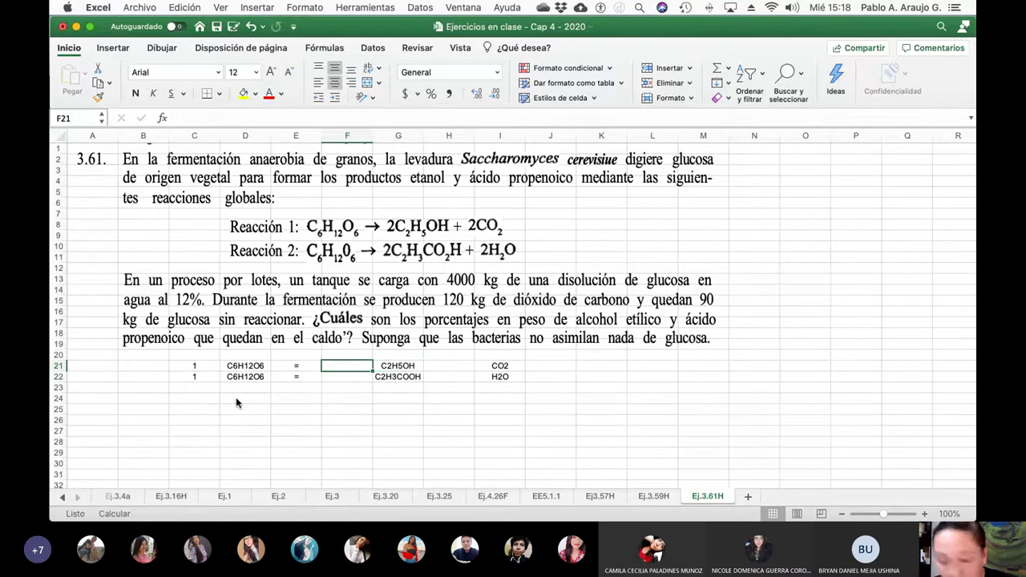
type("2")
key("Right")
key("Right")
key("Right")
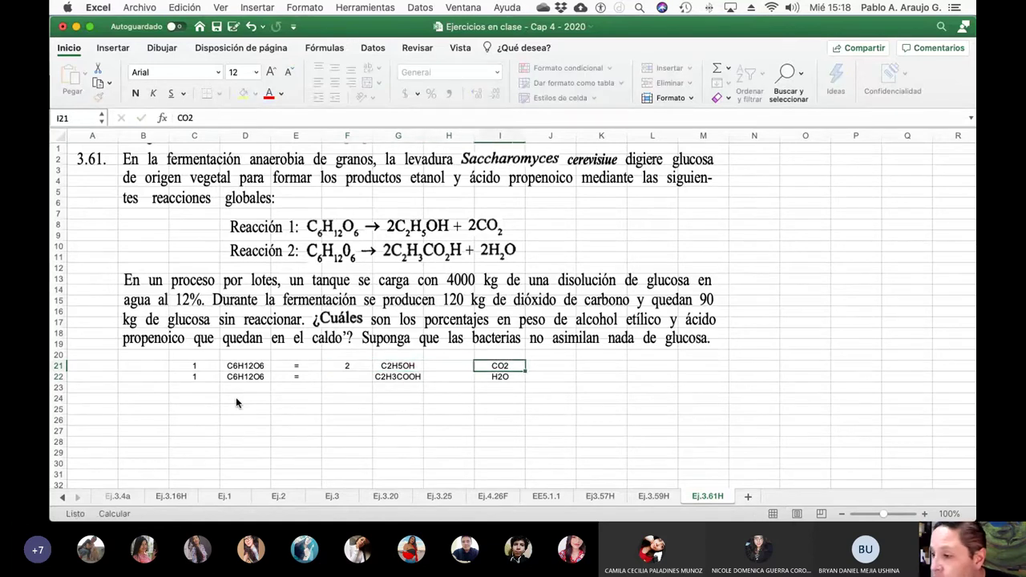
key("shift+Tab")
type("2")
key("Return")
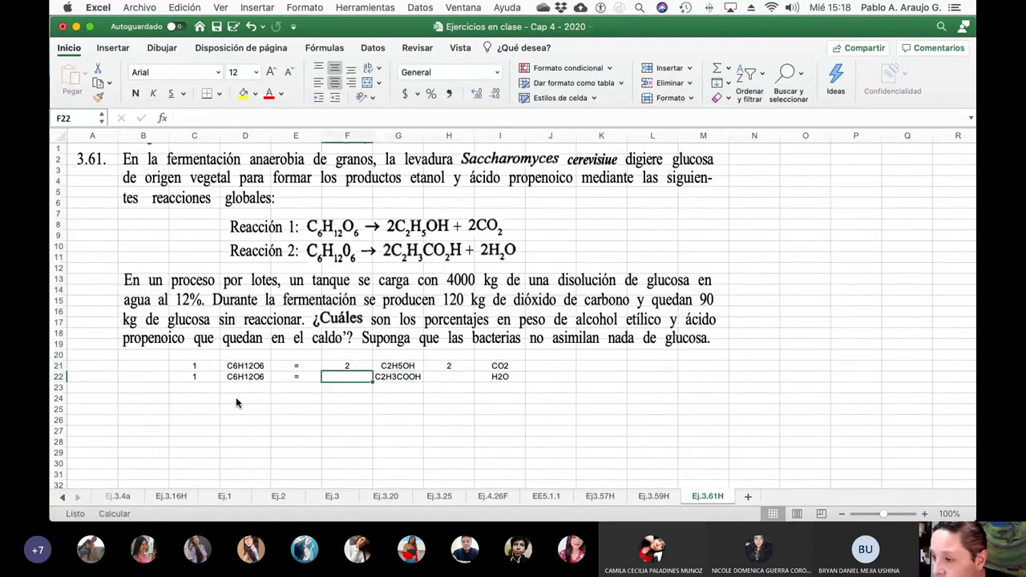
Enter the coefficient 2 for both products of the second reaction, in F22 and H22.
type("2")
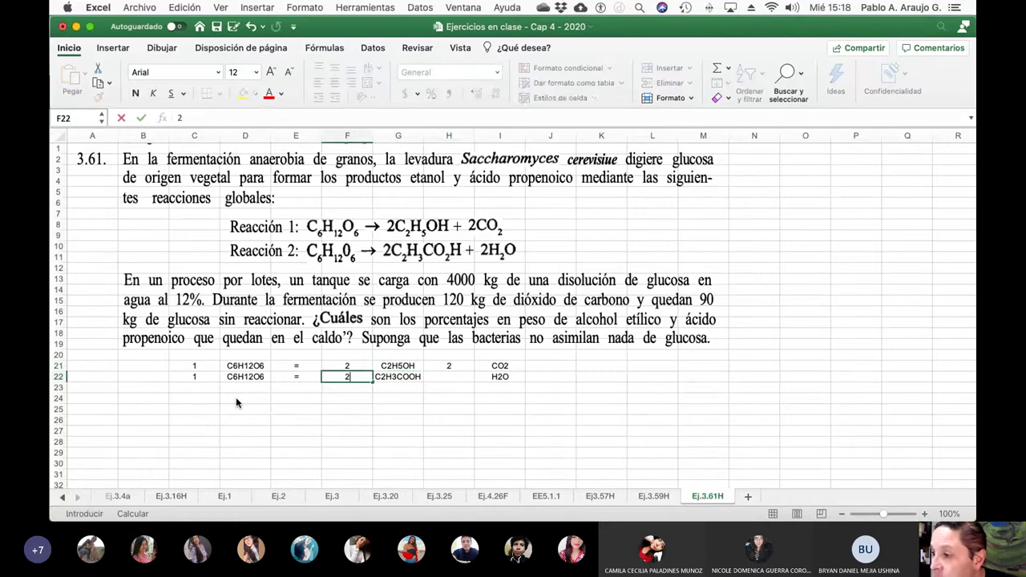
key("Right")
key("Right")
type("2")
key("Return")
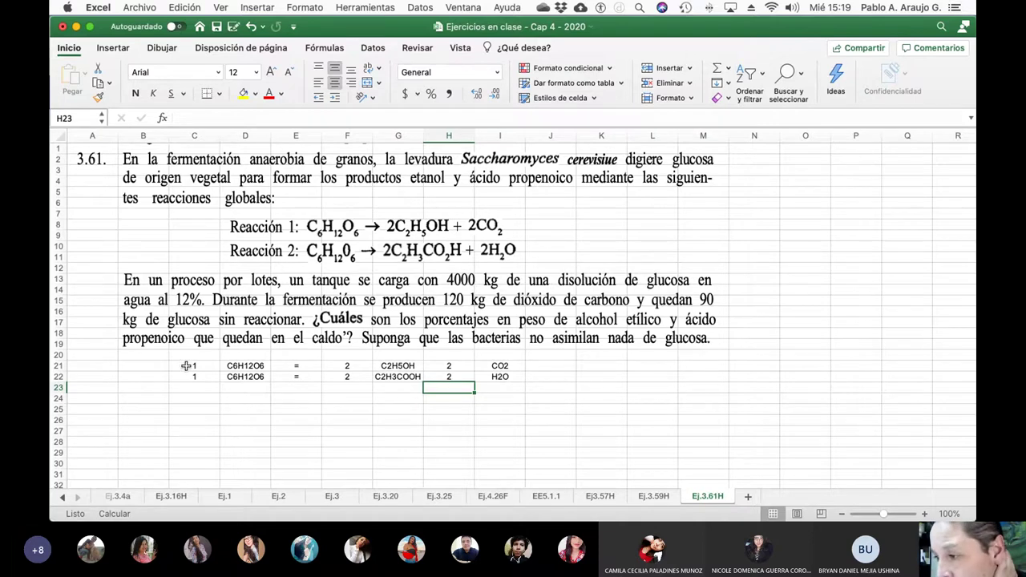
Fill both reaction rows, C21:I22, with the lightest green theme colour.
left_click_drag(186, 367, 505, 379)
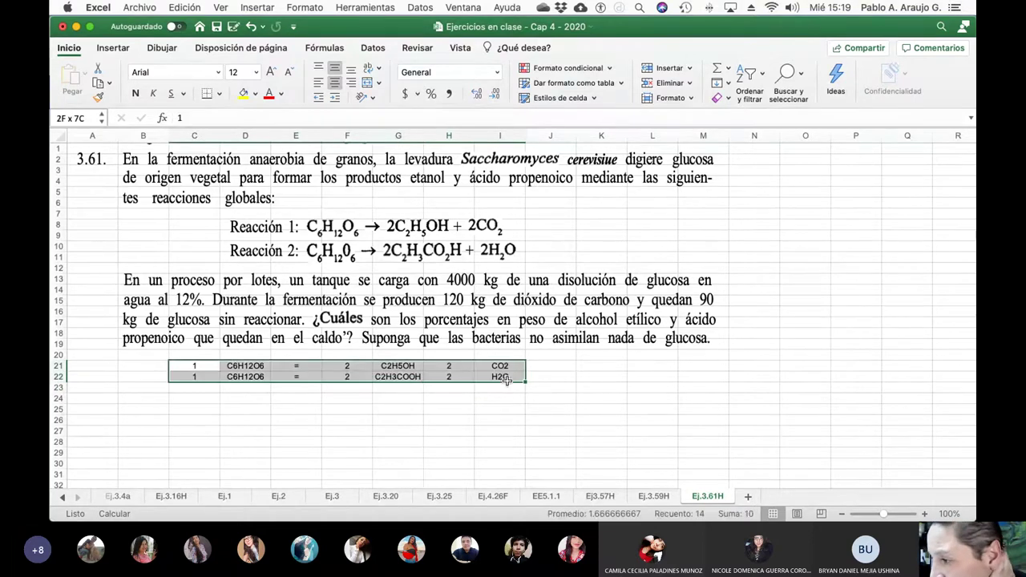
left_click(259, 94)
left_click(357, 174)
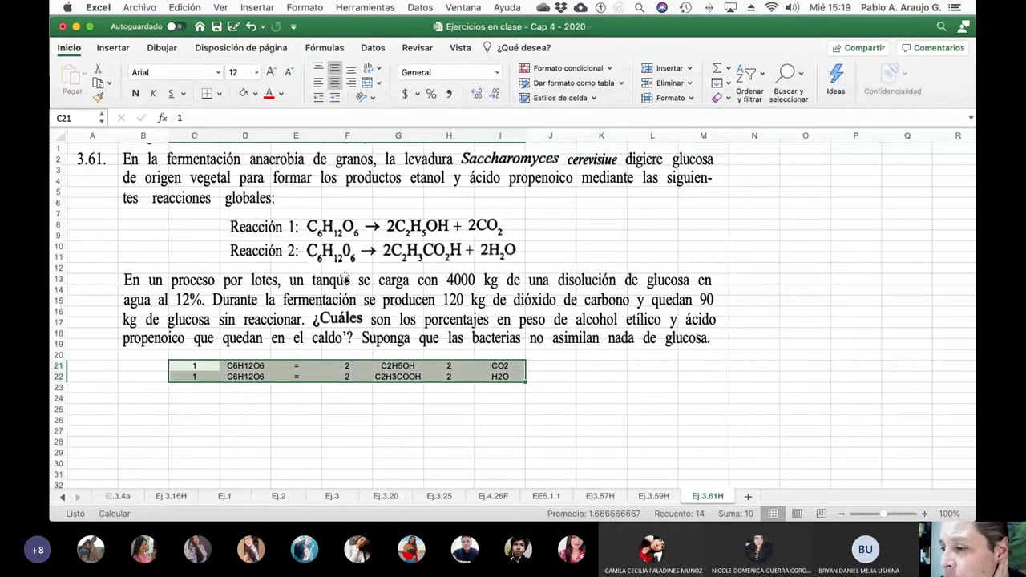
Fill the glucose coefficients in C21:C22 with a light orange theme colour.
left_click(200, 370)
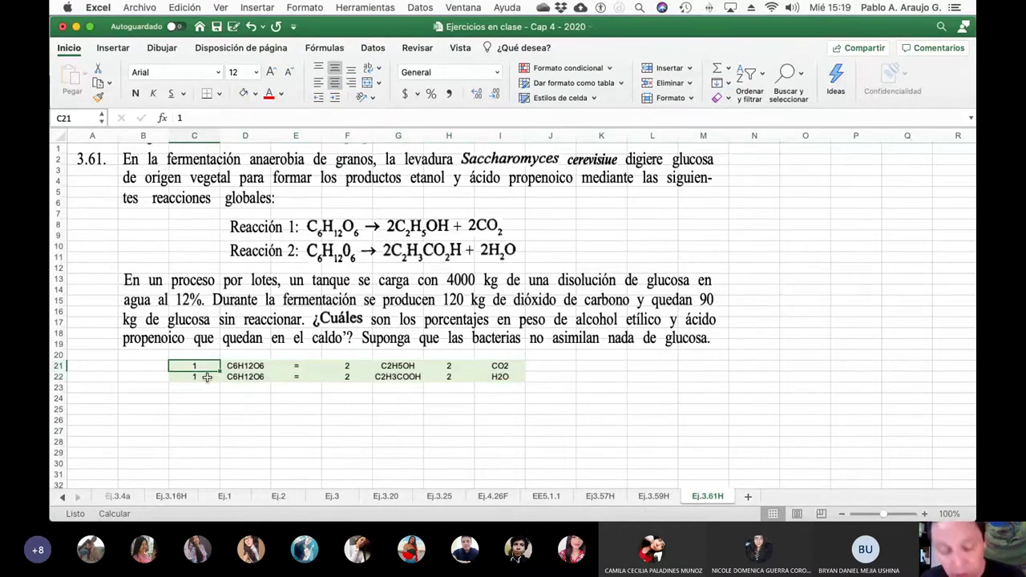
left_click(207, 377, "shift")
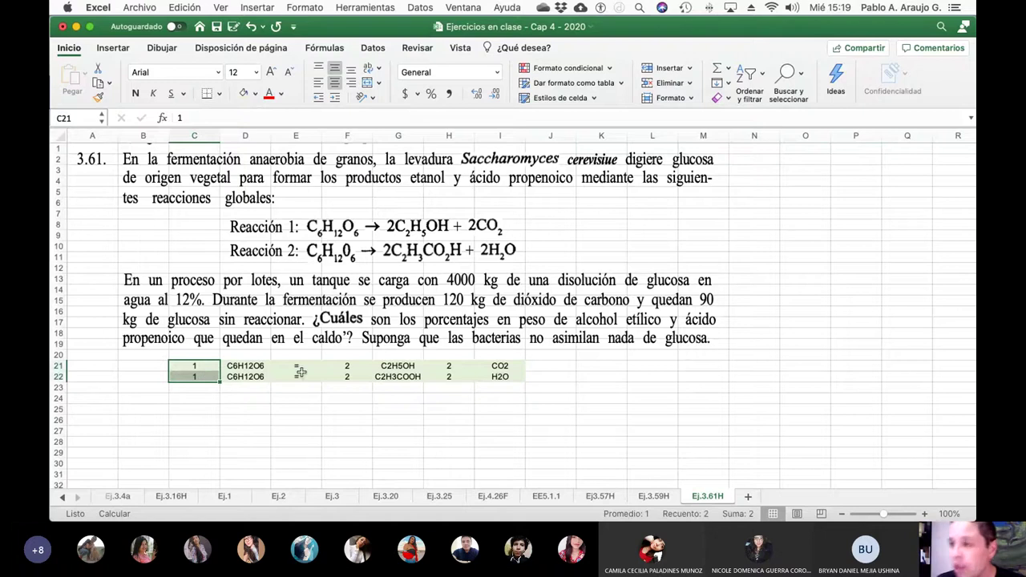
left_click(256, 94)
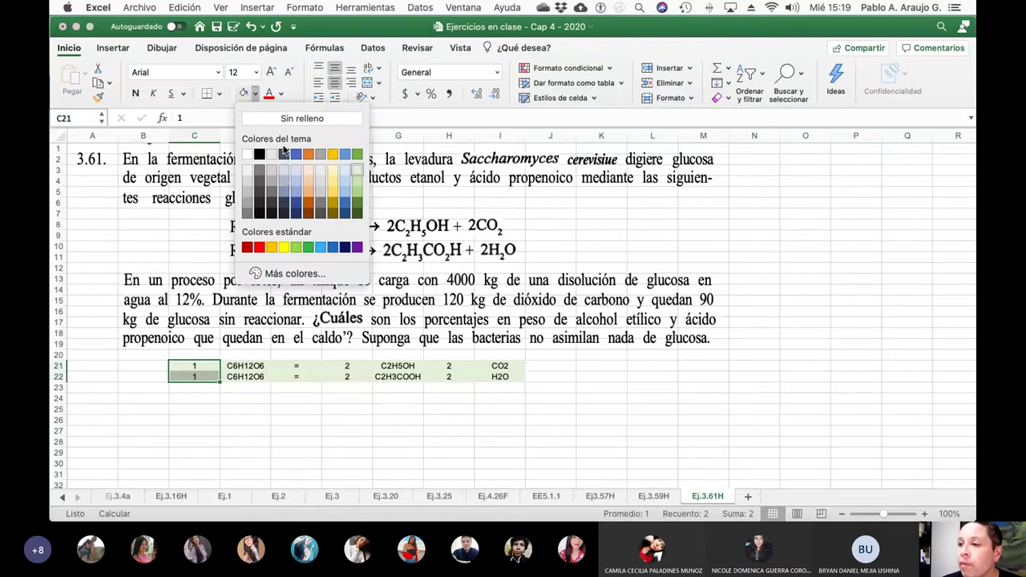
left_click(309, 177)
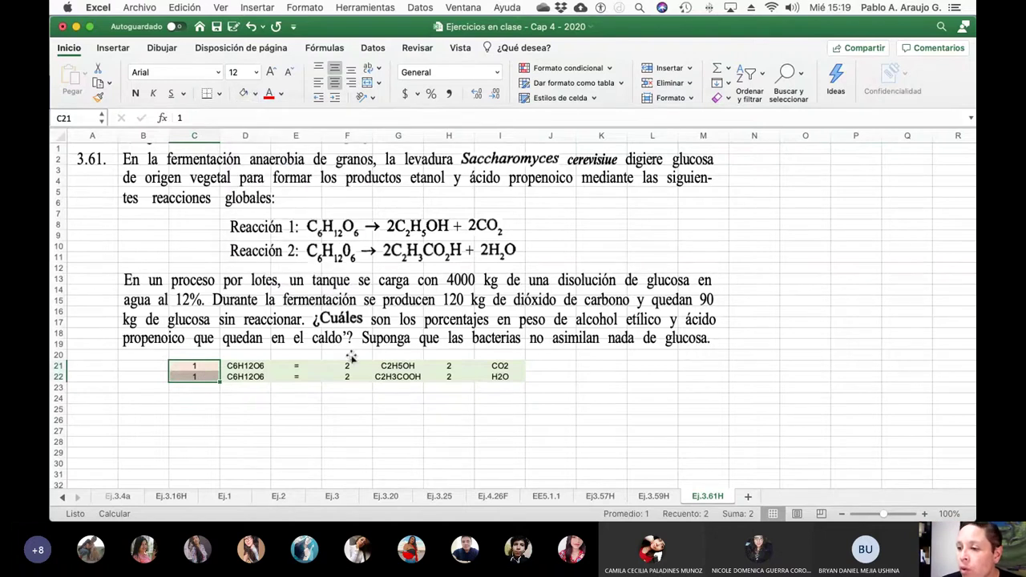
Apply the same light orange fill to the product coefficients in F21:F22 and H21:H22, and save the workbook.
left_click(350, 366)
left_click_drag(350, 365, 349, 377)
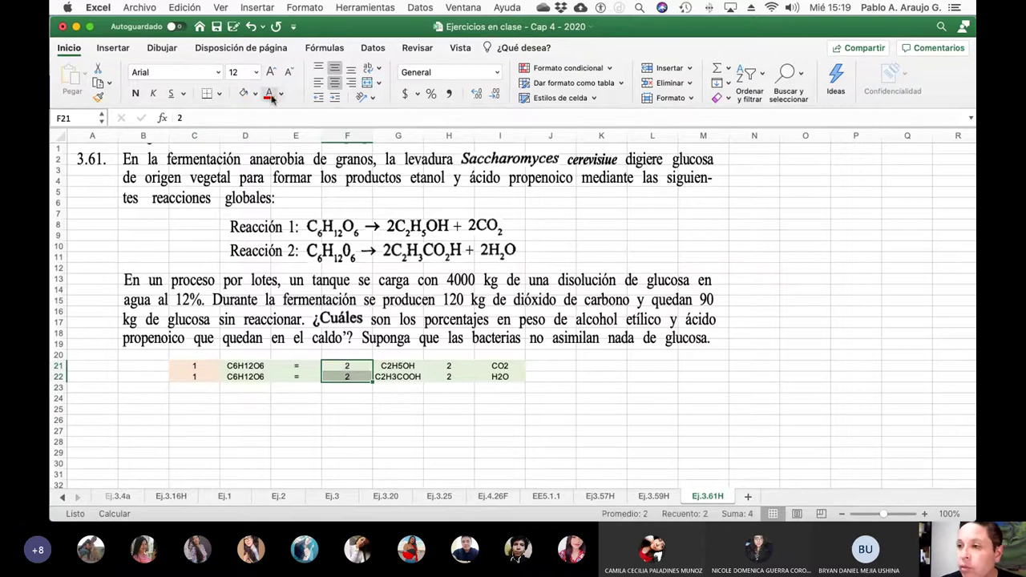
left_click(243, 93)
left_click(463, 368)
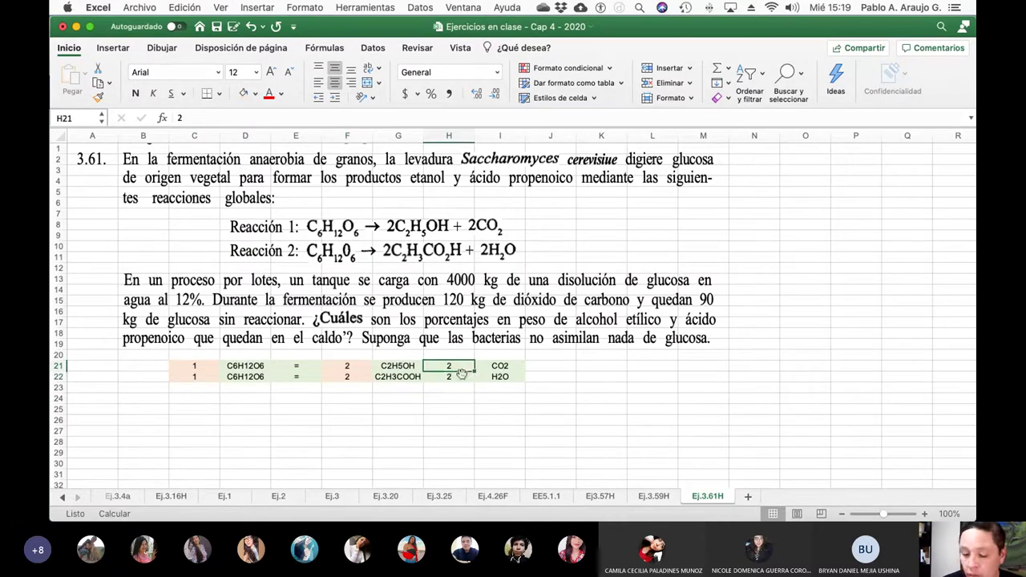
left_click_drag(462, 368, 459, 378)
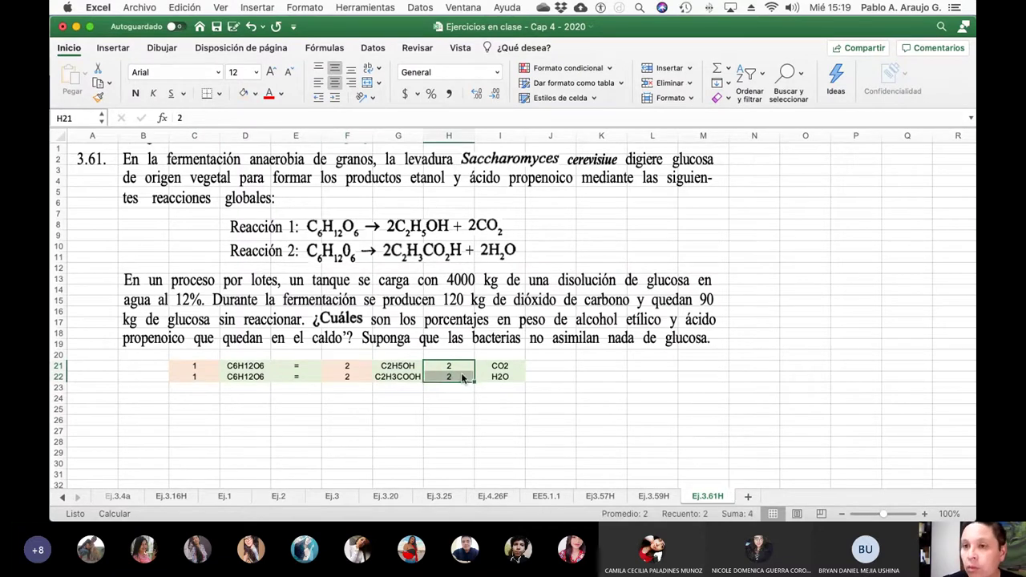
left_click(244, 93)
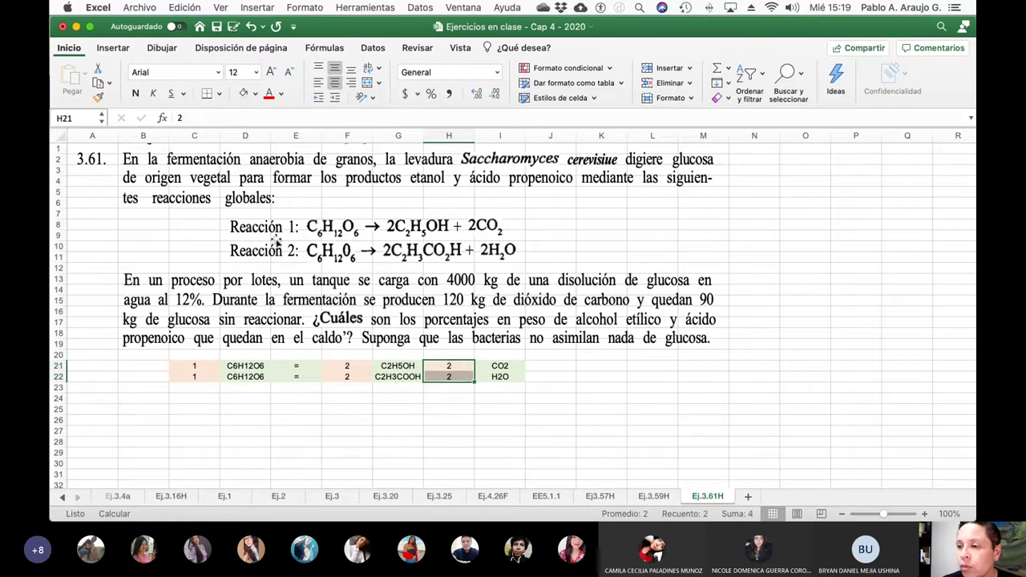
left_click(562, 389)
left_click(216, 27)
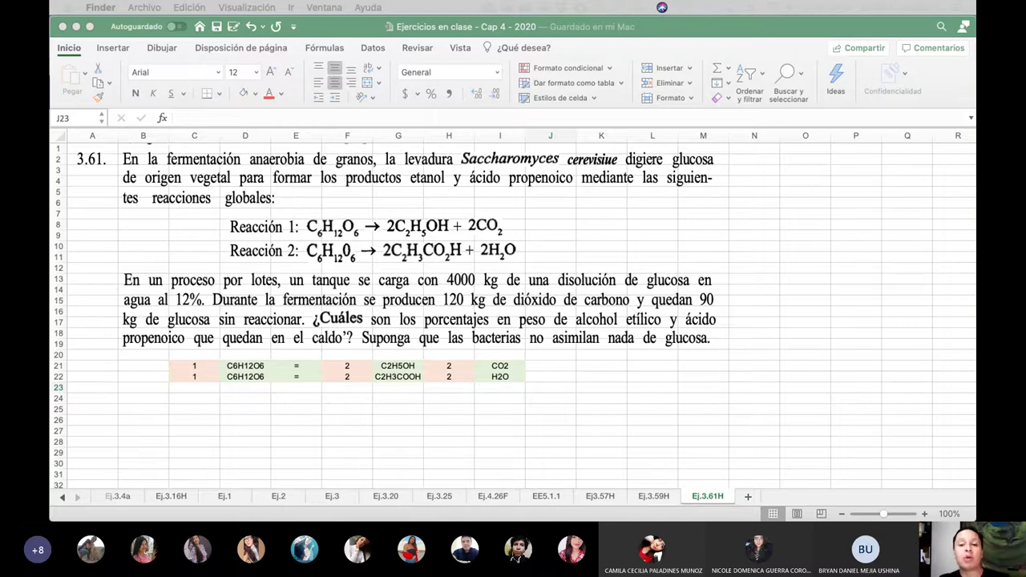
Switch to the Reactor Batch PDF in Preview, hide its page thumbnails and reduce the zoom to fit the slide.
key("ctrl+Right")
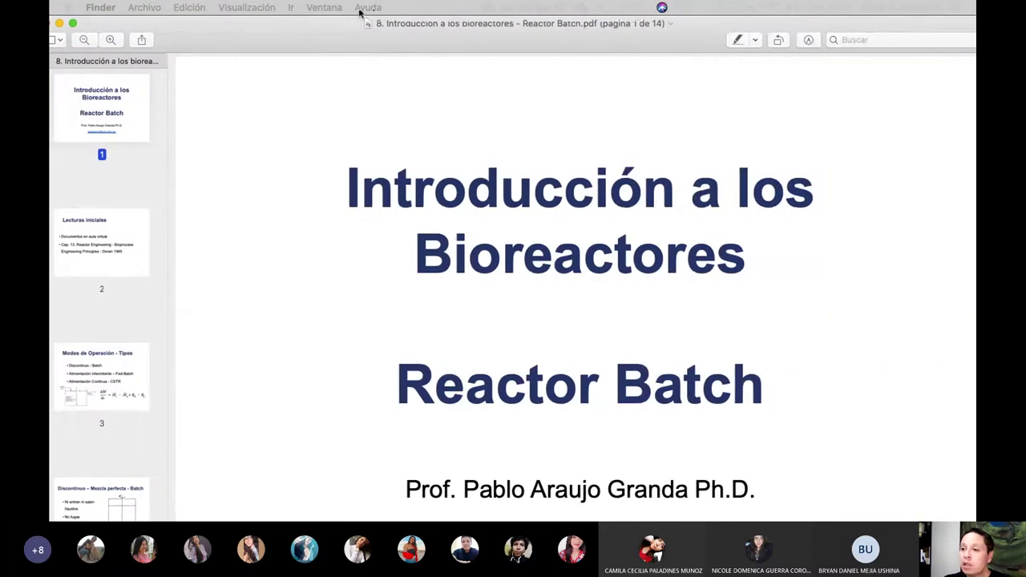
left_click(58, 40)
left_click(84, 59)
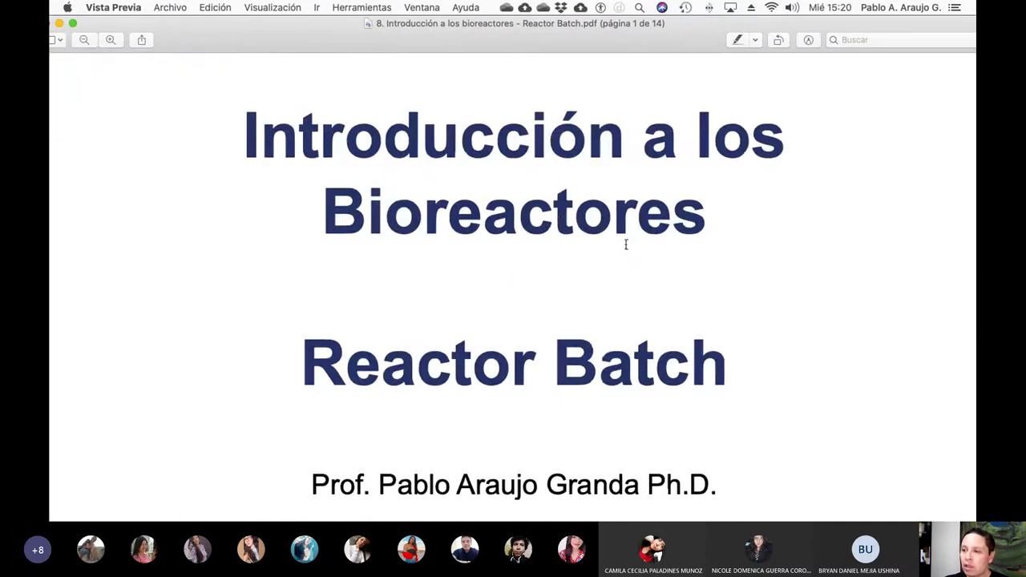
key("super+minus")
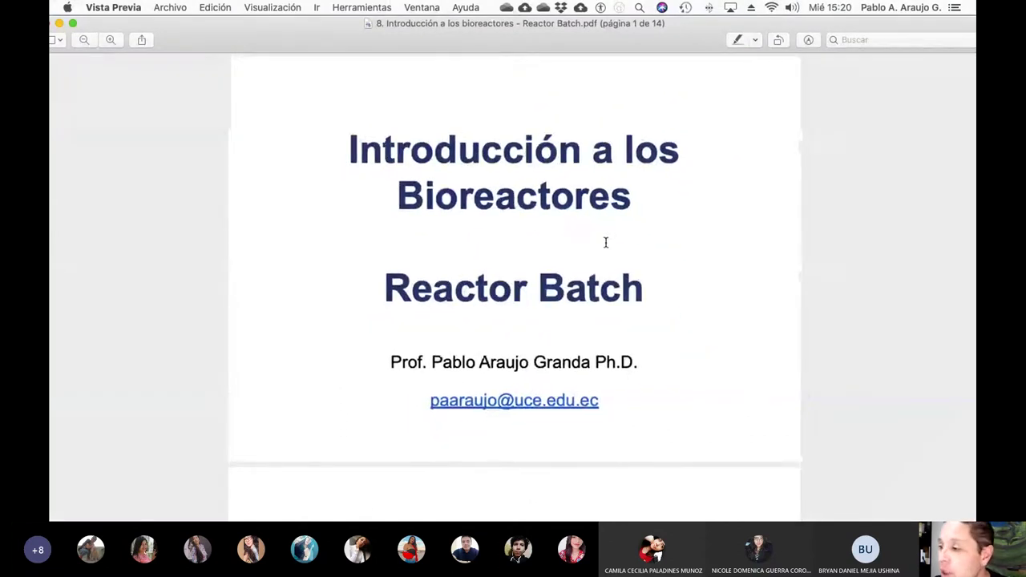
Go through the slides to the total batch reactor time diagram on page 13 and enlarge it.
scroll(605, 241, "down", 10)
scroll(605, 242, "down", 5)
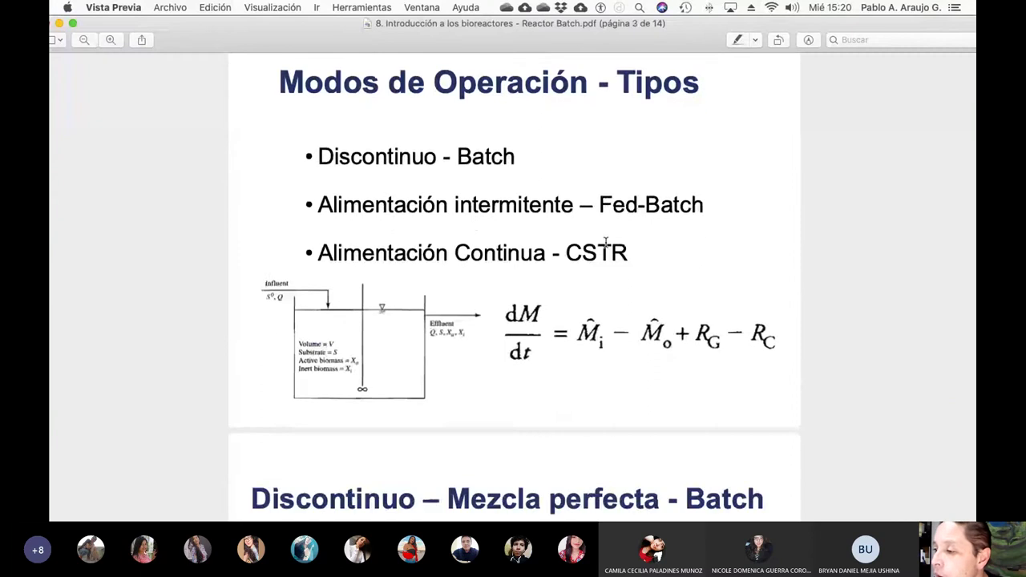
scroll(676, 300, "down", 15)
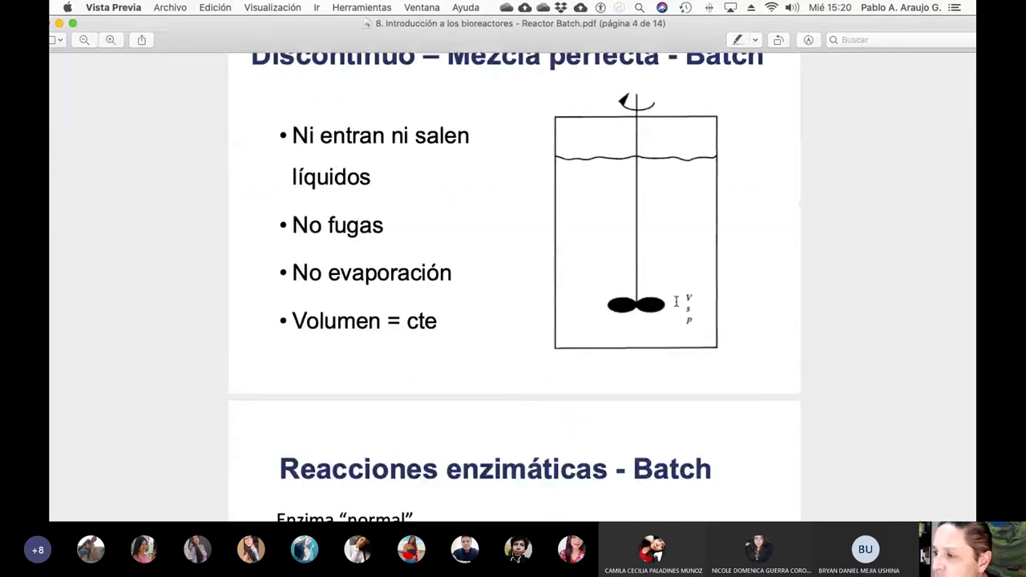
scroll(676, 301, "down", 15)
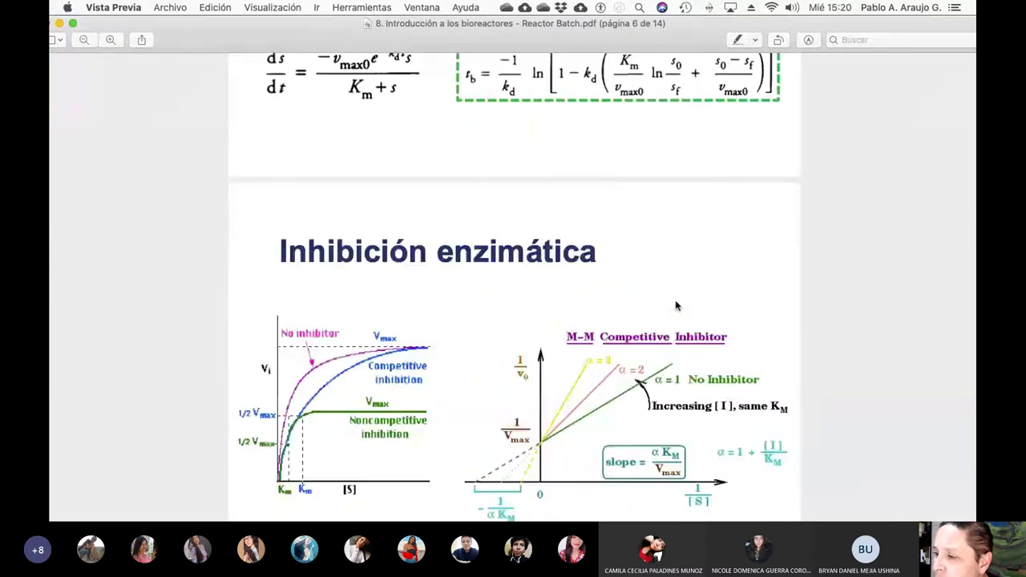
scroll(676, 305, "down", 15)
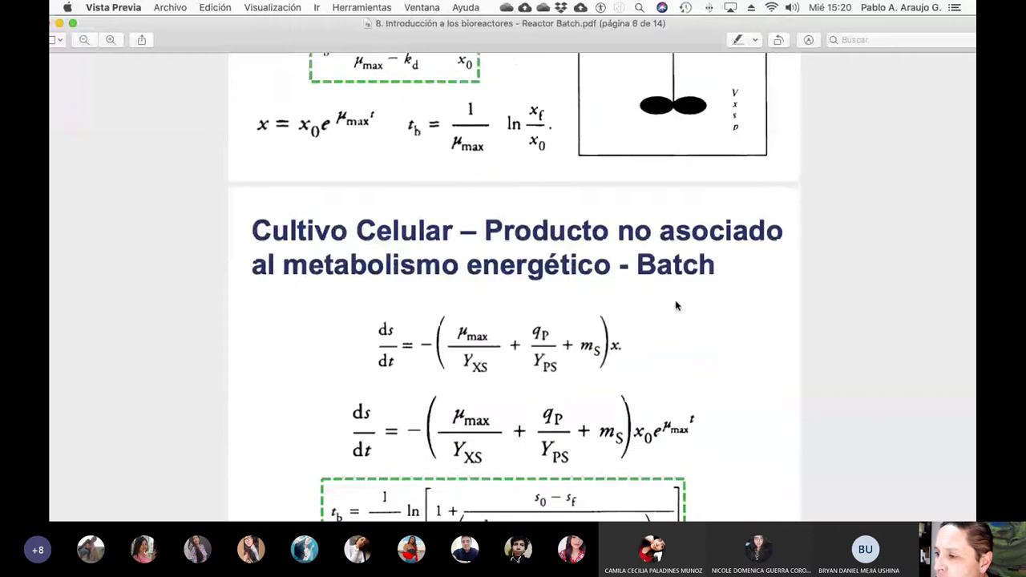
scroll(676, 306, "down", 15)
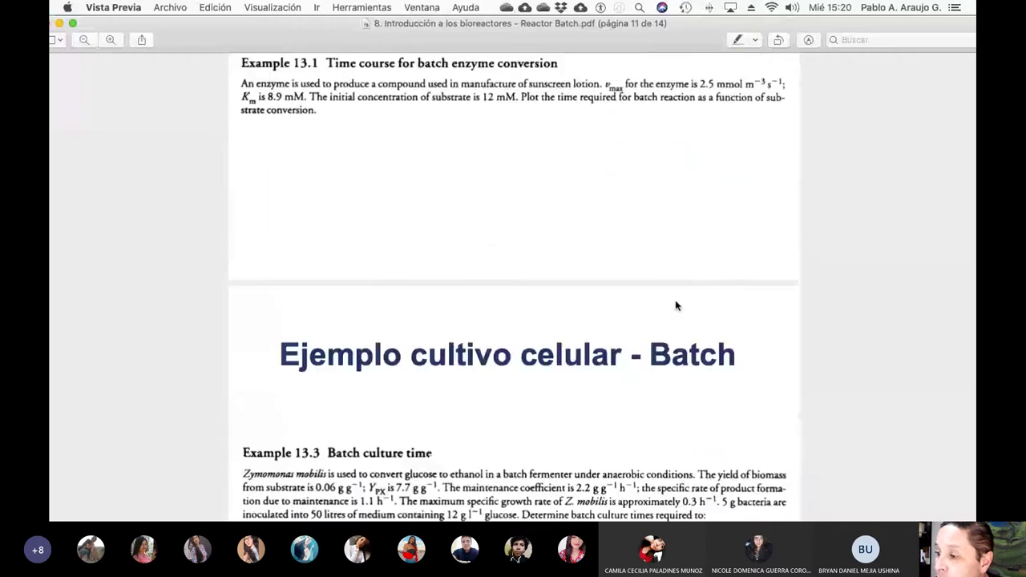
scroll(676, 305, "down", 3)
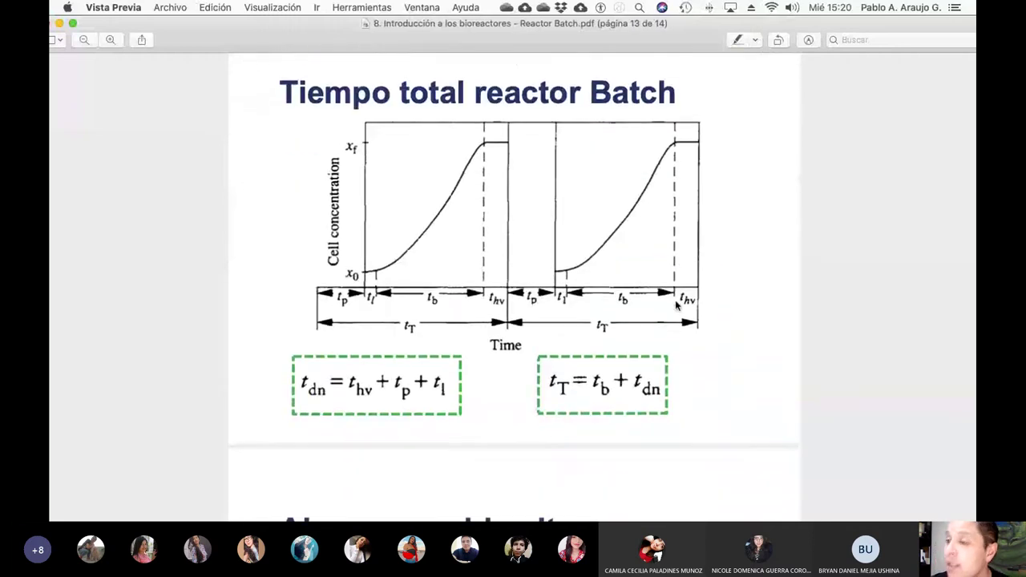
key("super+plus")
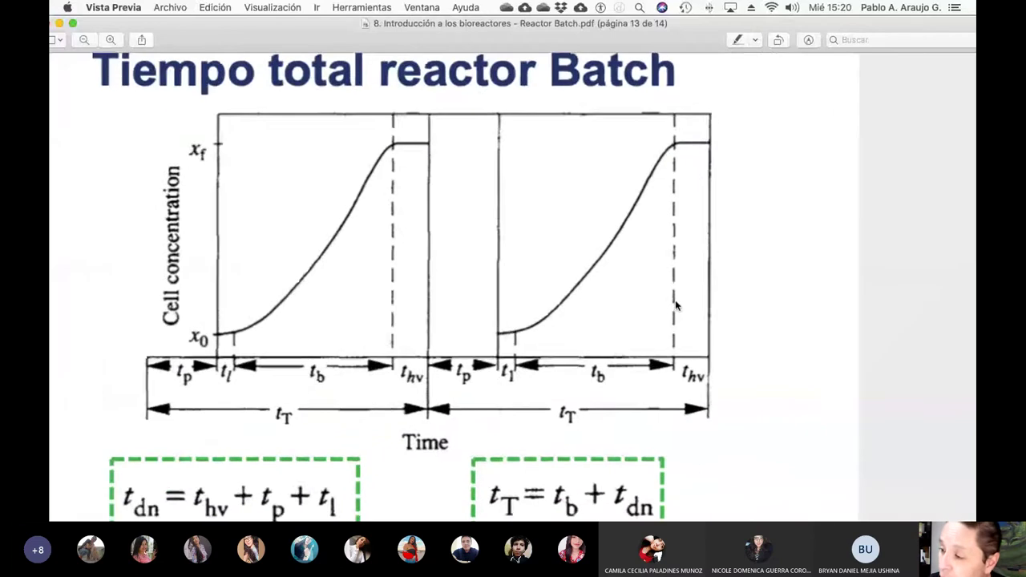
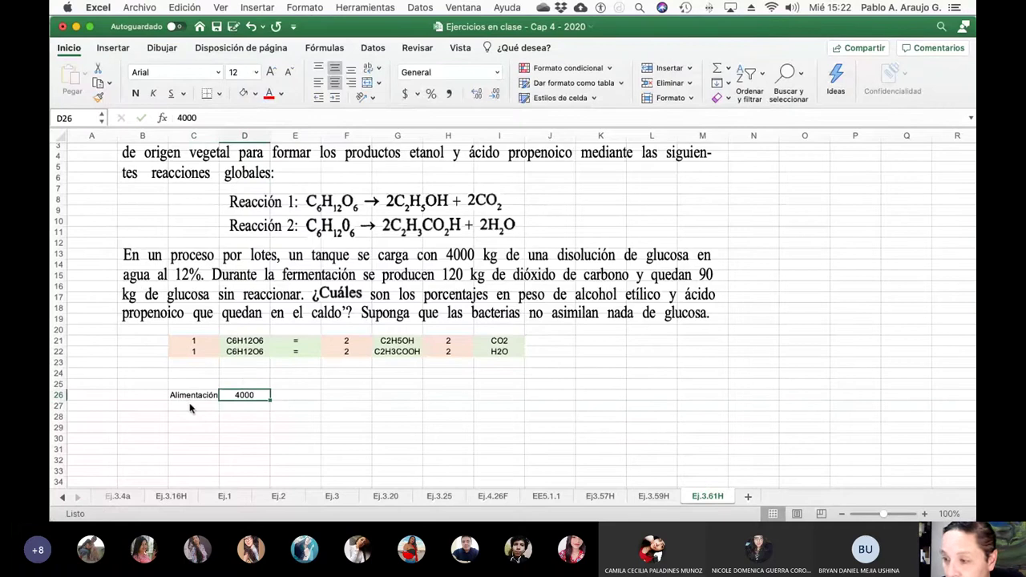
Enter the unit heading Kg in D25, above the feed amount.
key("Up")
type("Kg")
key("Return")
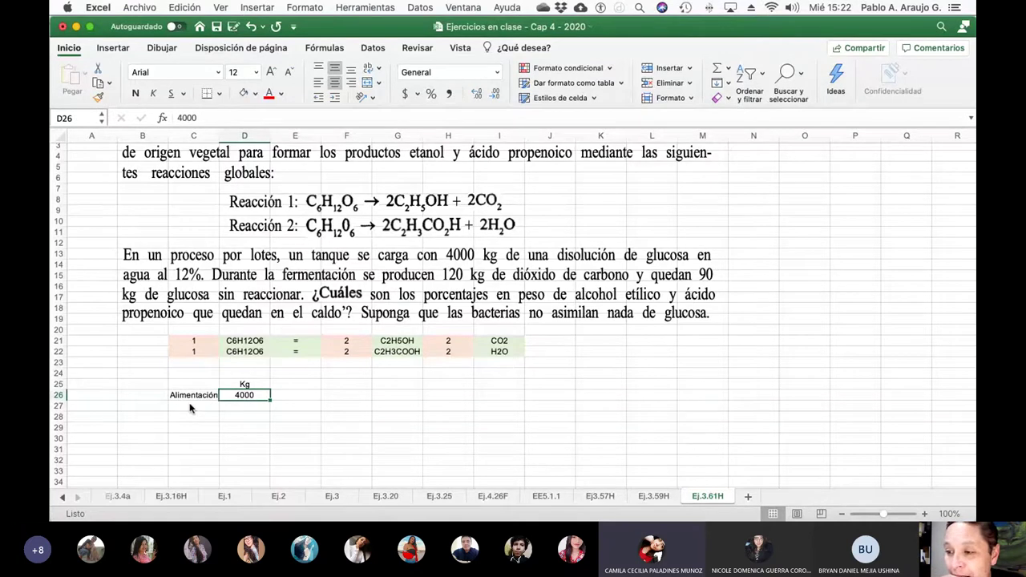
List the feed components below Alimentación, with C6H12O6 in C27 and H2O in C28.
left_click(190, 409)
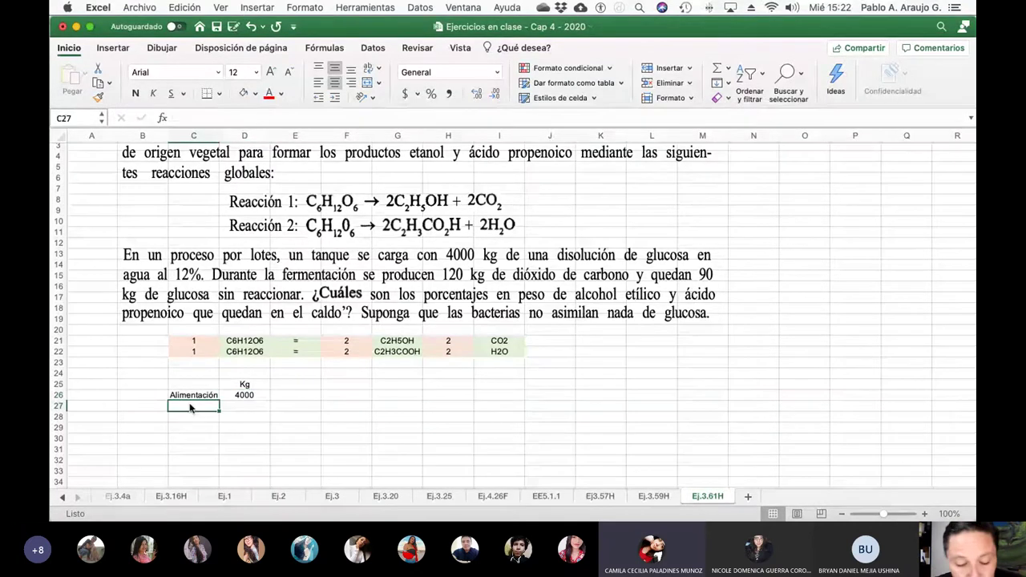
type("C6H12O6")
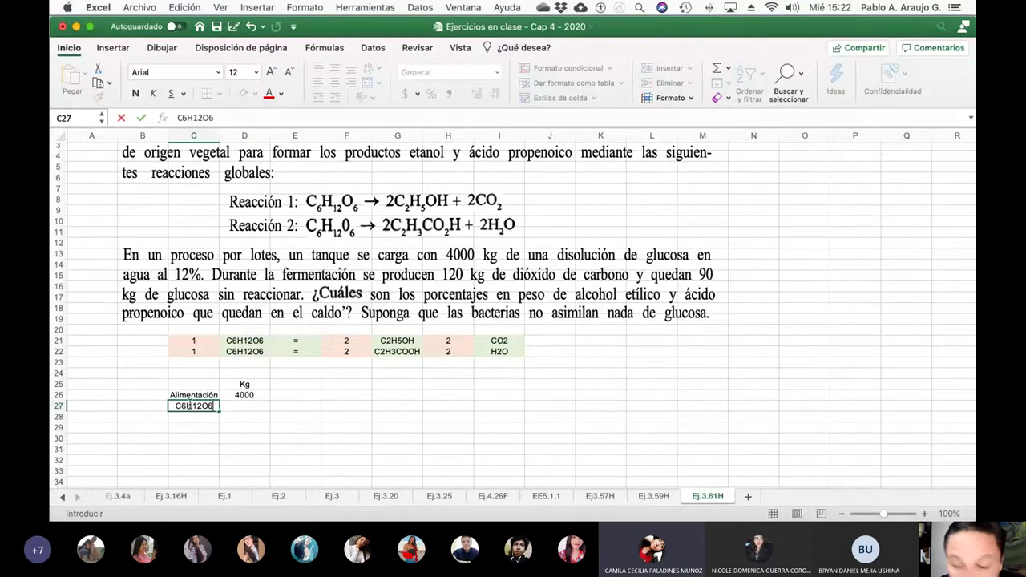
key("Return")
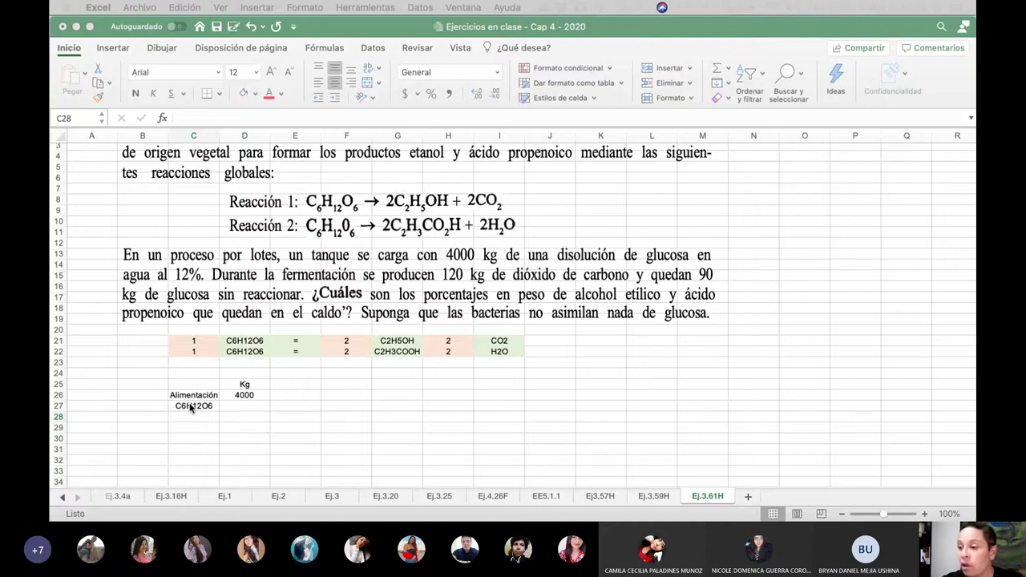
left_click(198, 420)
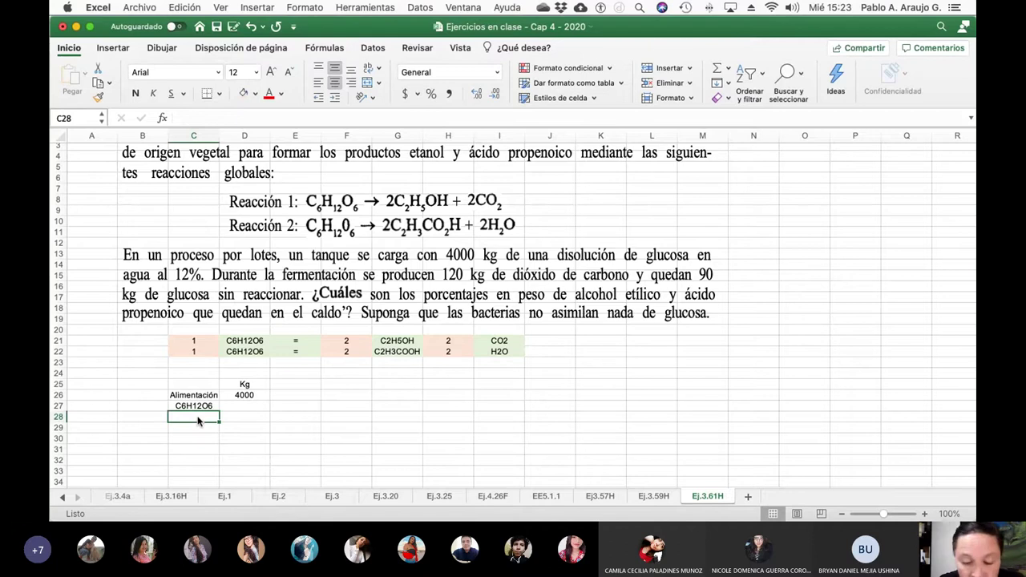
type("H2O")
key("Return")
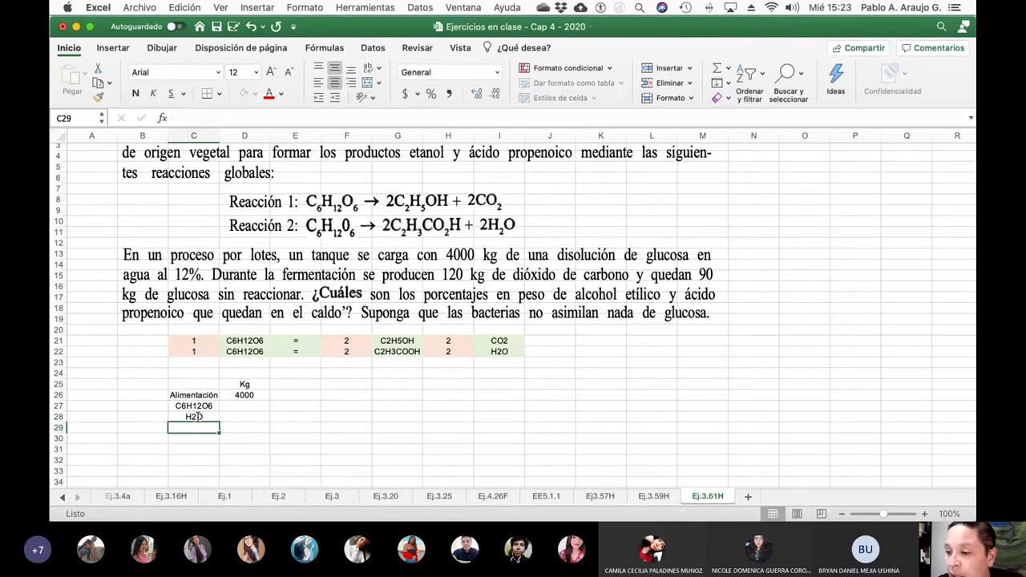
Enter 0.12 in D27 as the glucose fraction of the feed.
key("Up")
key("Up")
key("Right")
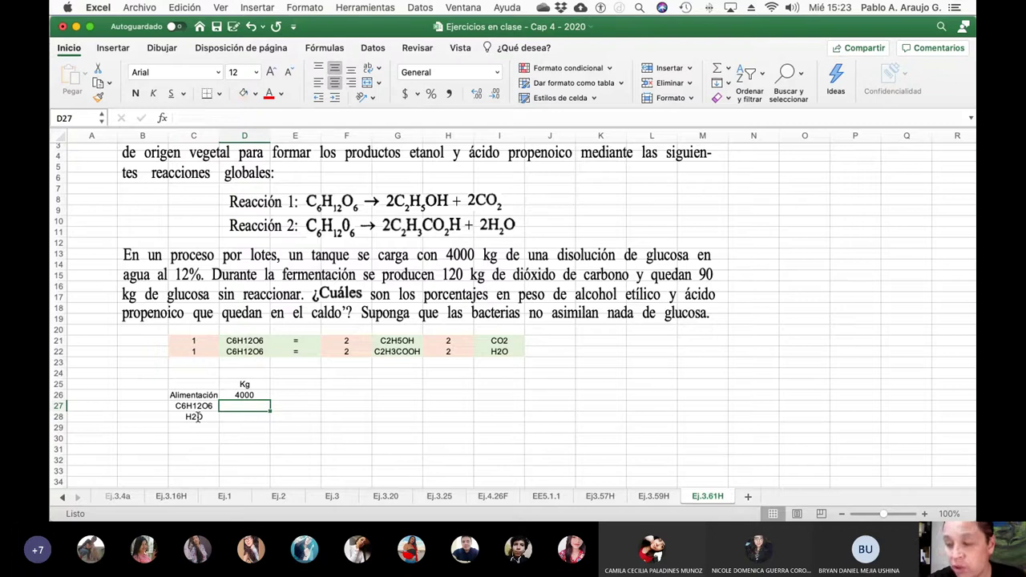
type("0.12")
key("Return")
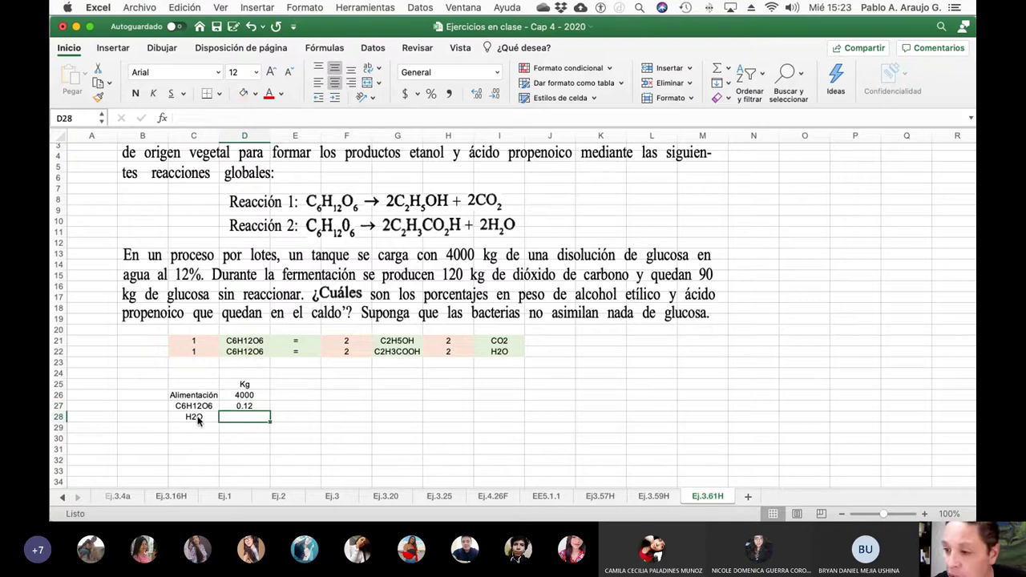
Calculate the water fraction of the feed in D28 with the formula =1-D27.
type("=1-")
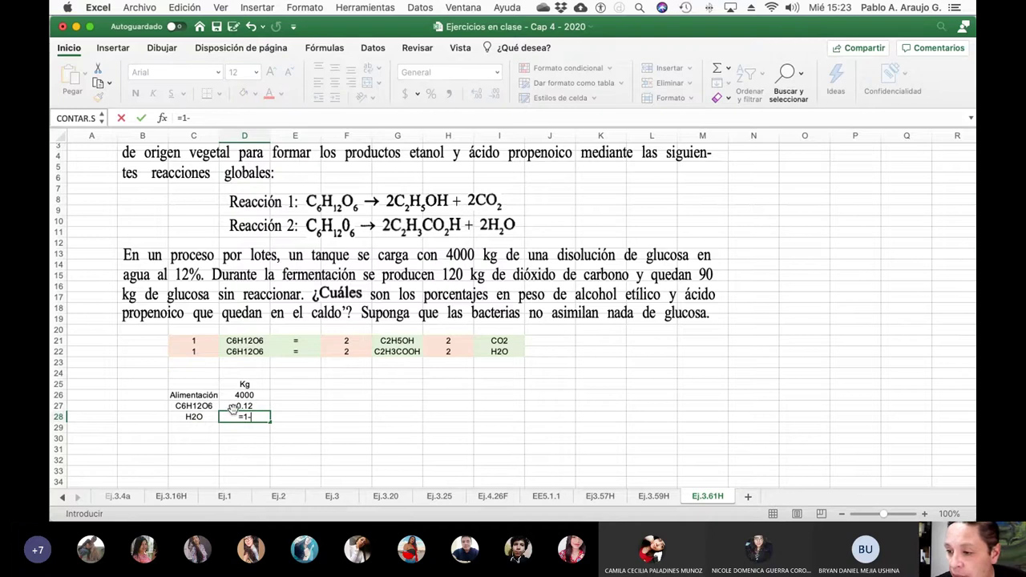
left_click(234, 406)
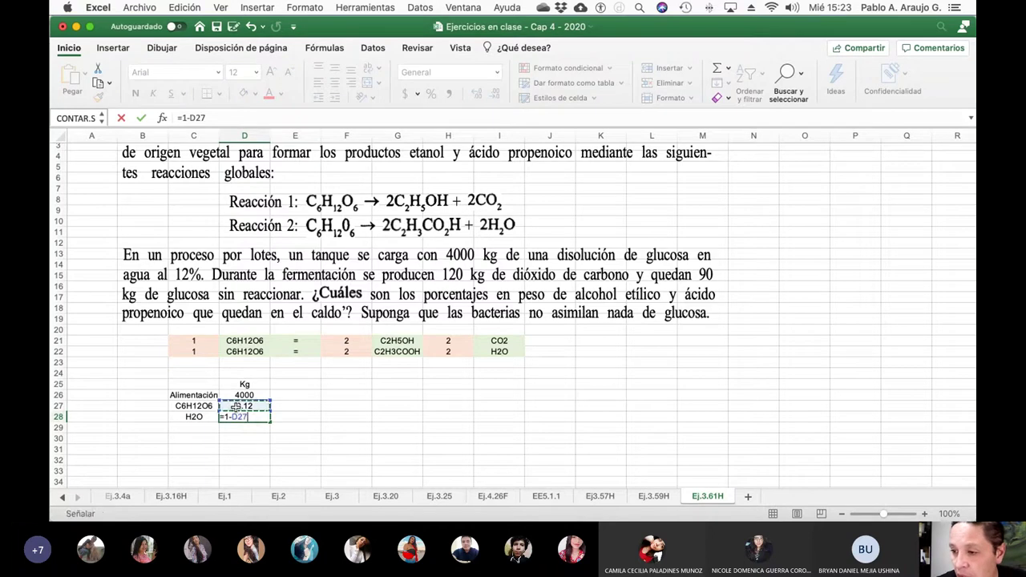
key("Return")
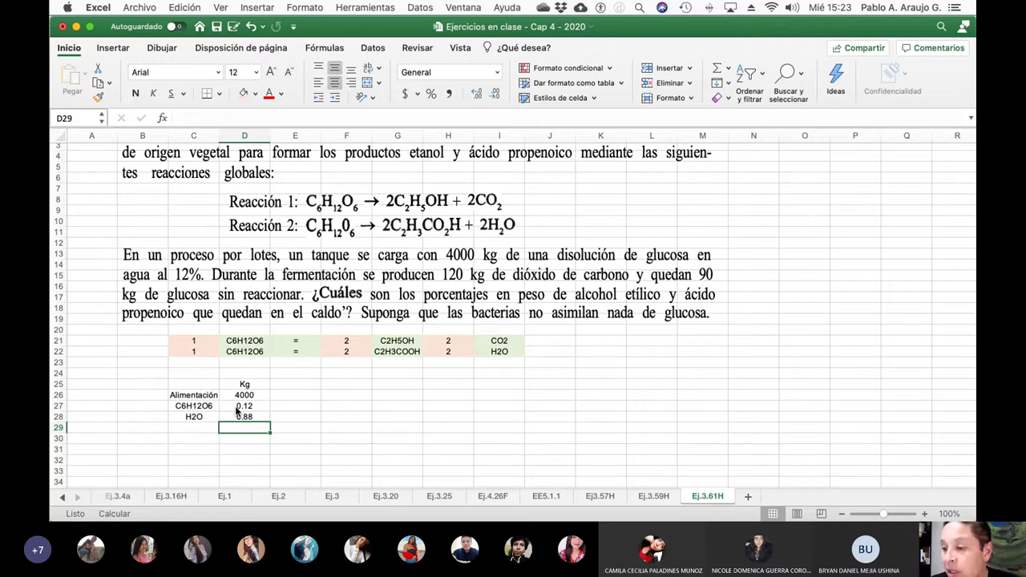
Enter the label Reactor in F27, between the feed data and the area for the outlet.
left_click(337, 406)
type("REactor")
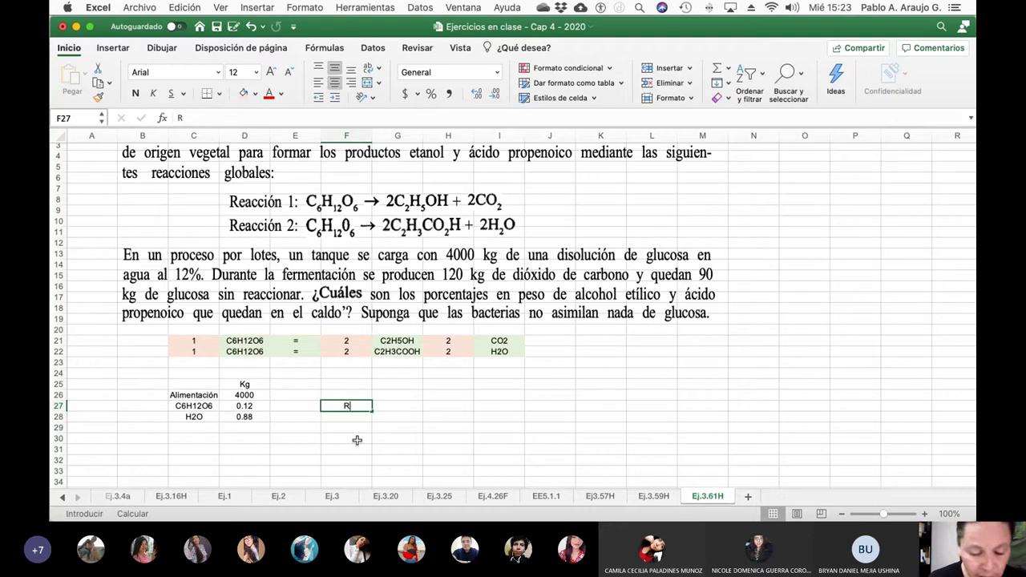
key("BackSpace")
key("BackSpace")
key("BackSpace")
key("BackSpace")
key("BackSpace")
key("BackSpace")
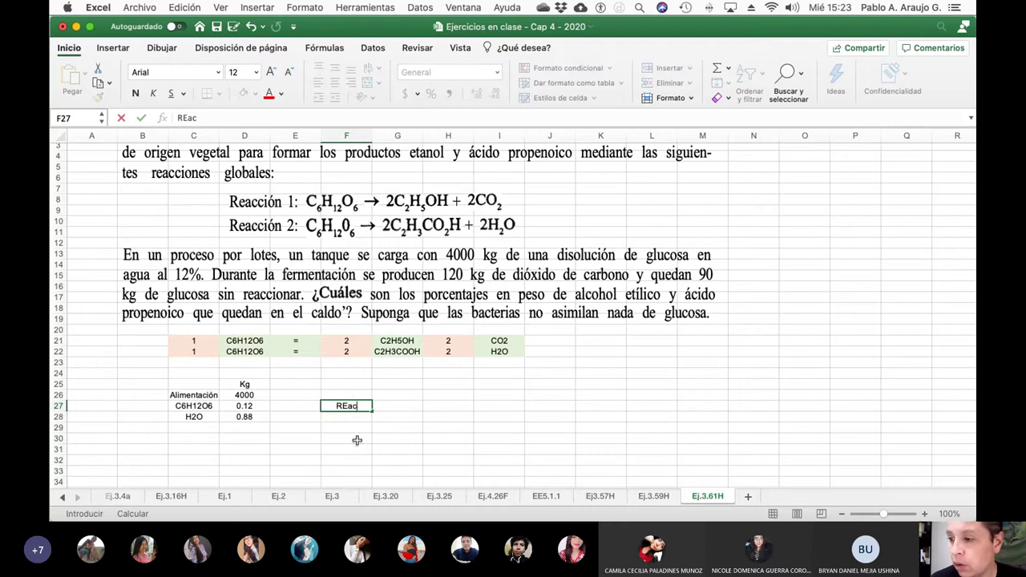
type("eactor")
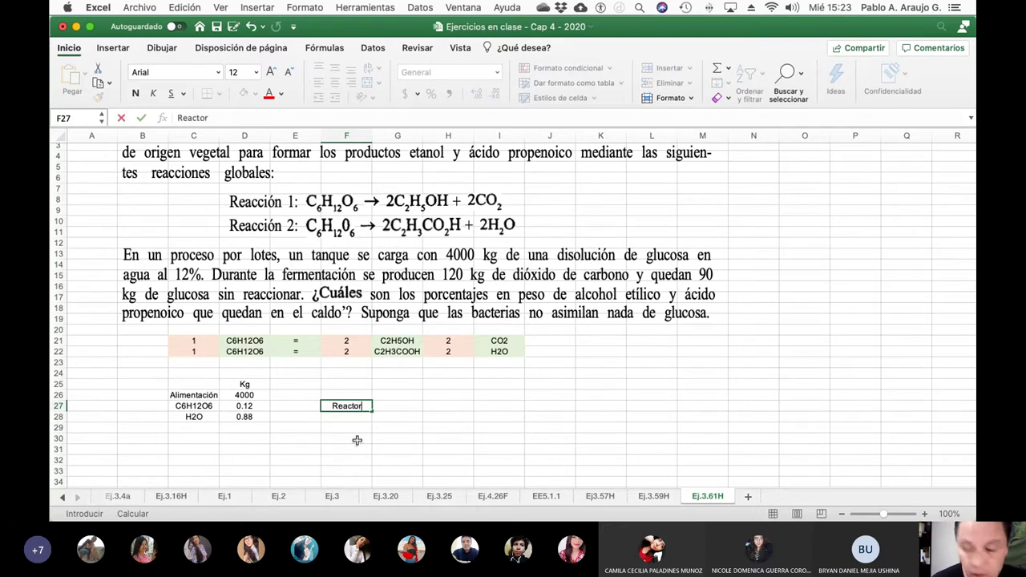
key("Return")
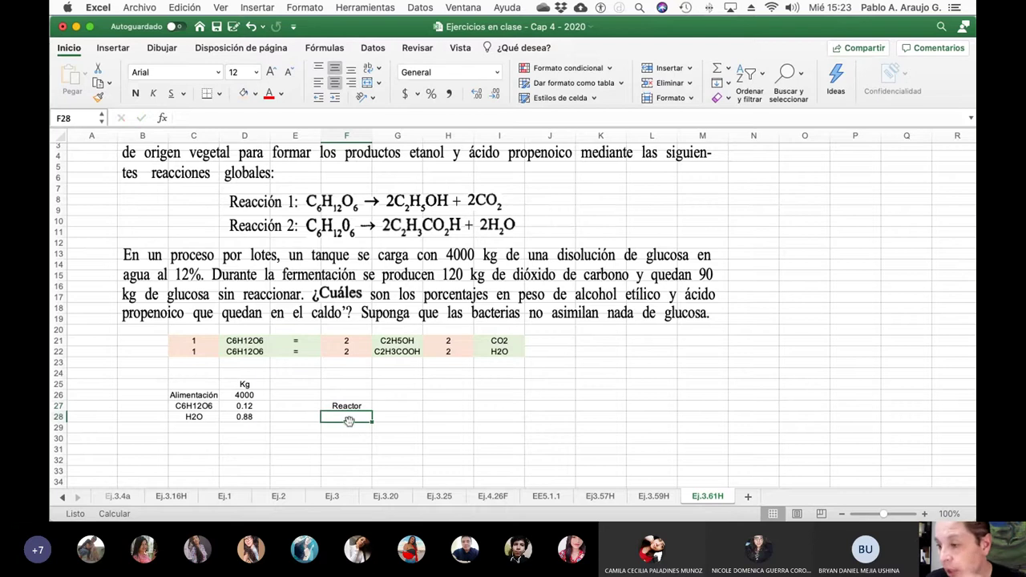
Make the Reactor label in F27 bold and increase its font size by two increments.
left_click(354, 407)
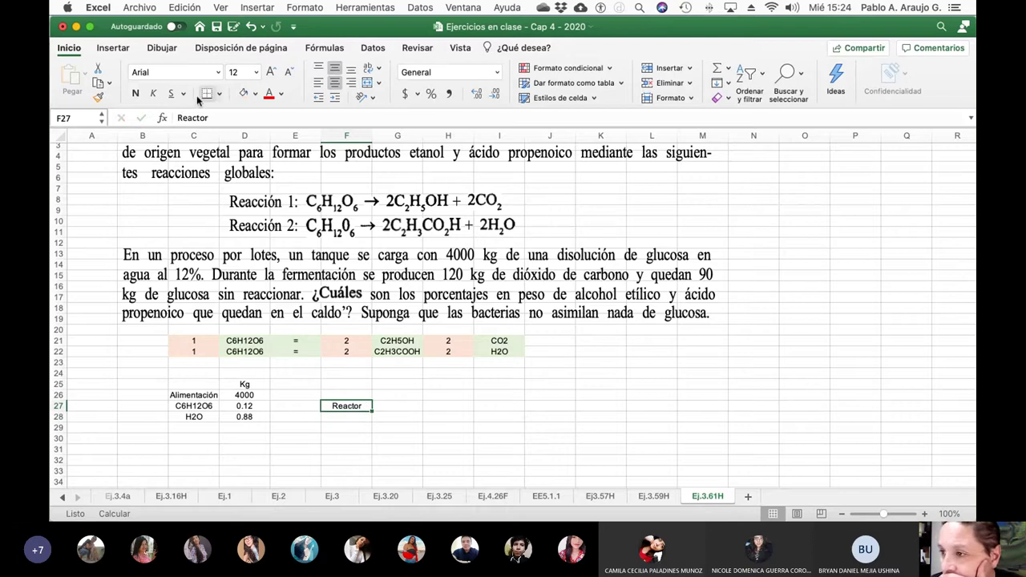
left_click(136, 93)
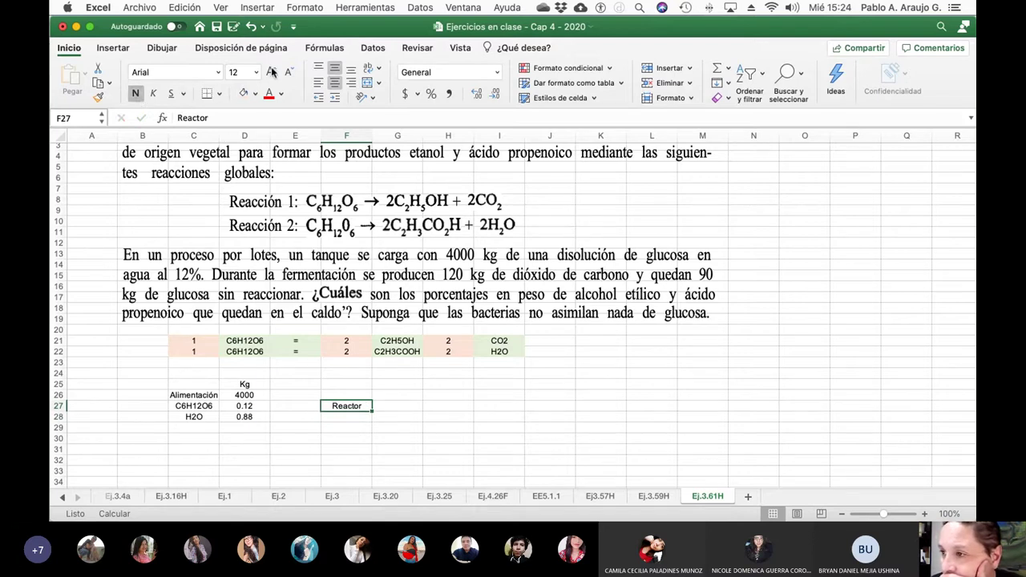
left_click(271, 72)
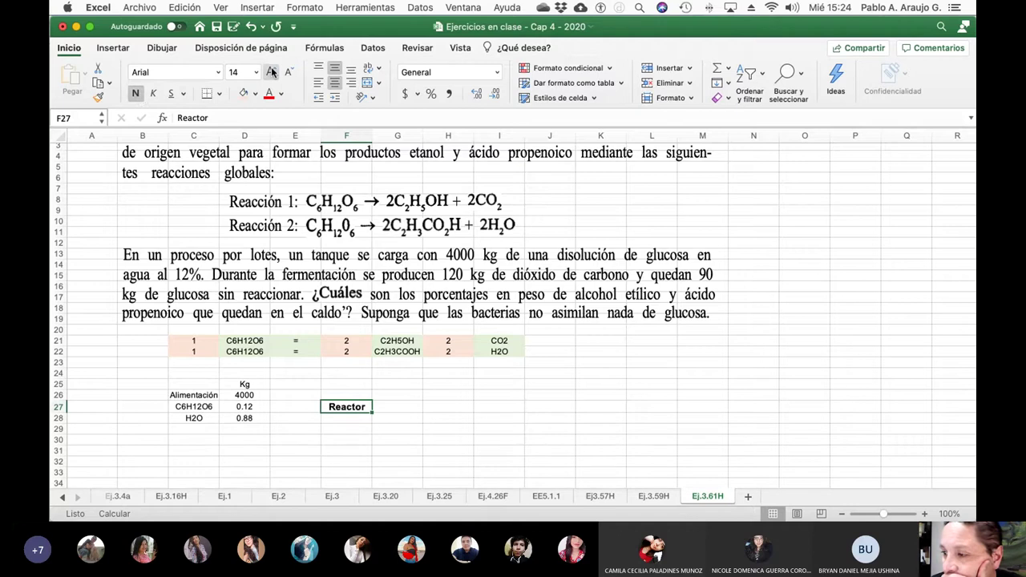
left_click(271, 72)
Enter the heading Salida in H26 for the reactor outlet data.
left_click(469, 429)
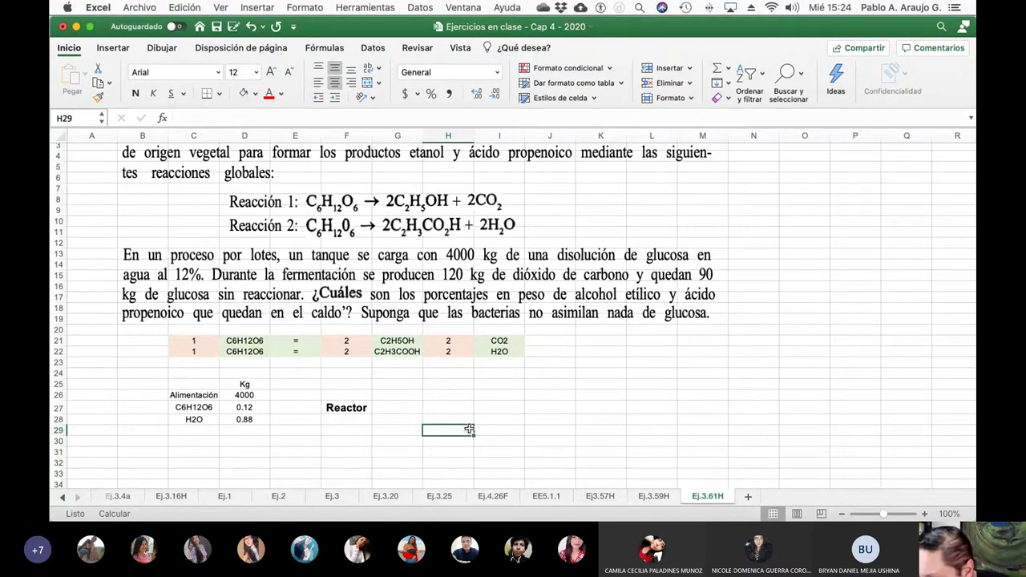
key("Up")
key("Up")
key("Up")
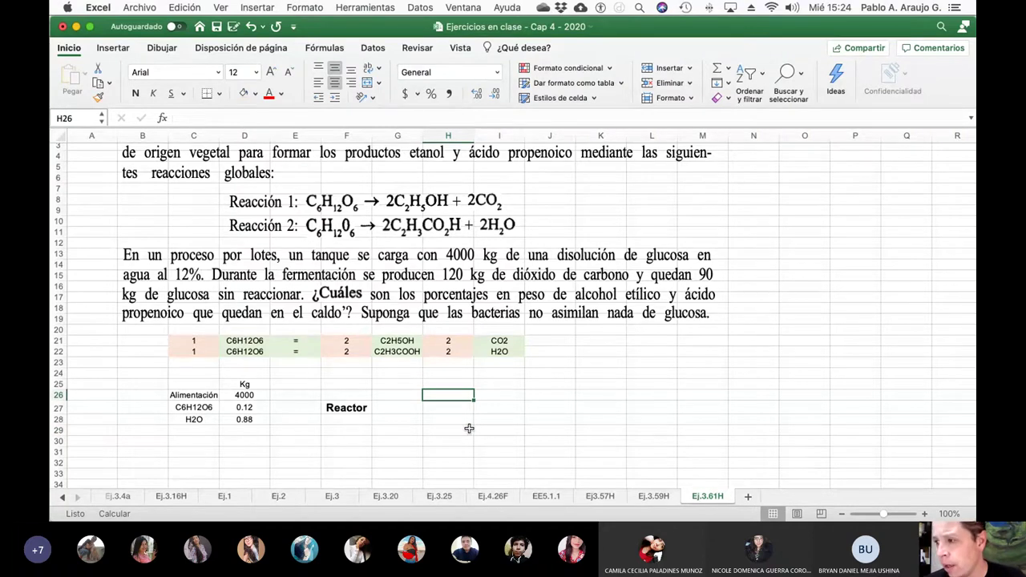
type("Salida")
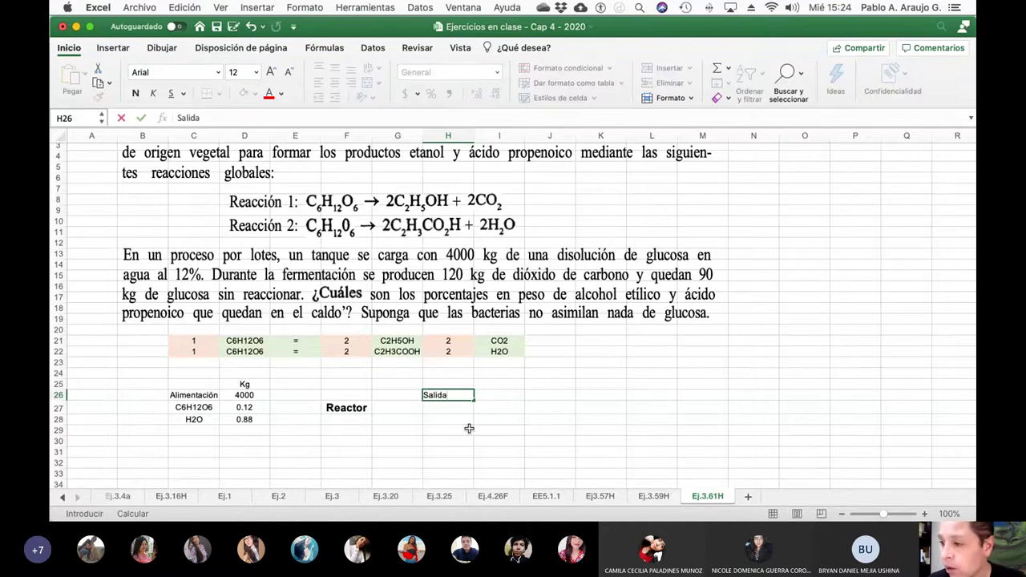
key("Return")
key("Up")
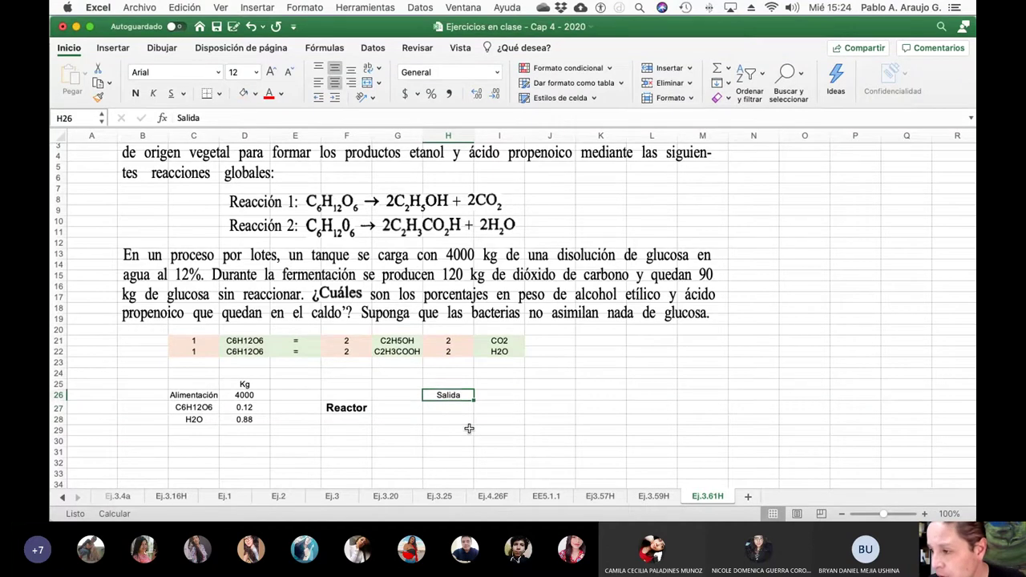
List CO2 in H27 below Salida and enter its amount, 120, in I27.
key("Right")
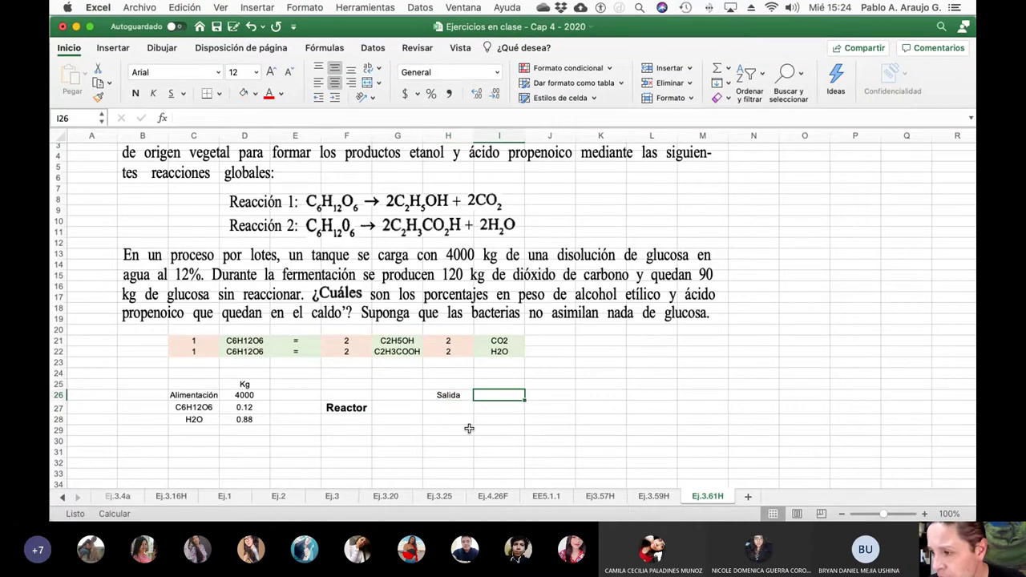
key("Up")
key("Down")
key("Down")
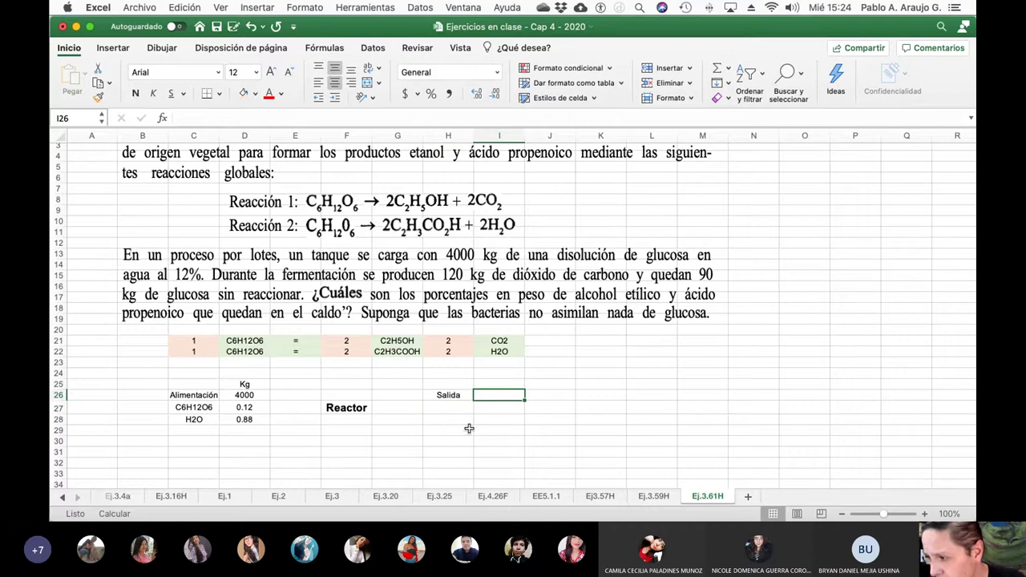
key("Left")
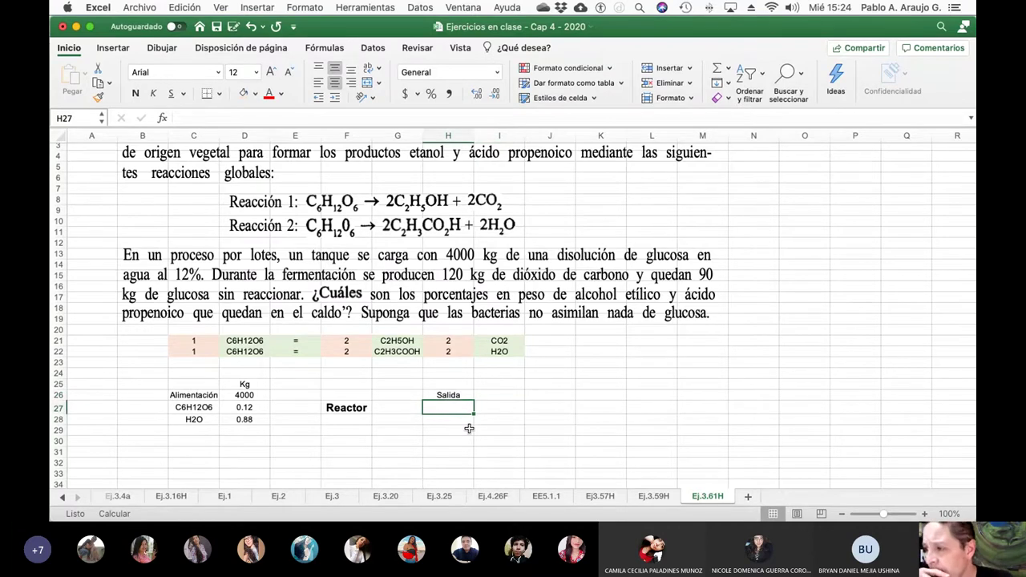
type("CO2")
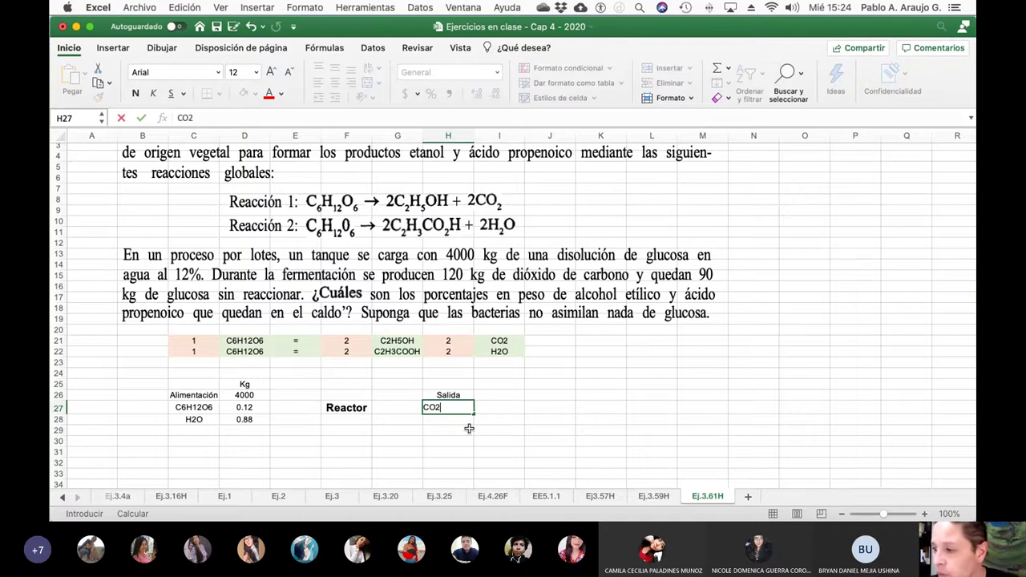
key("Return")
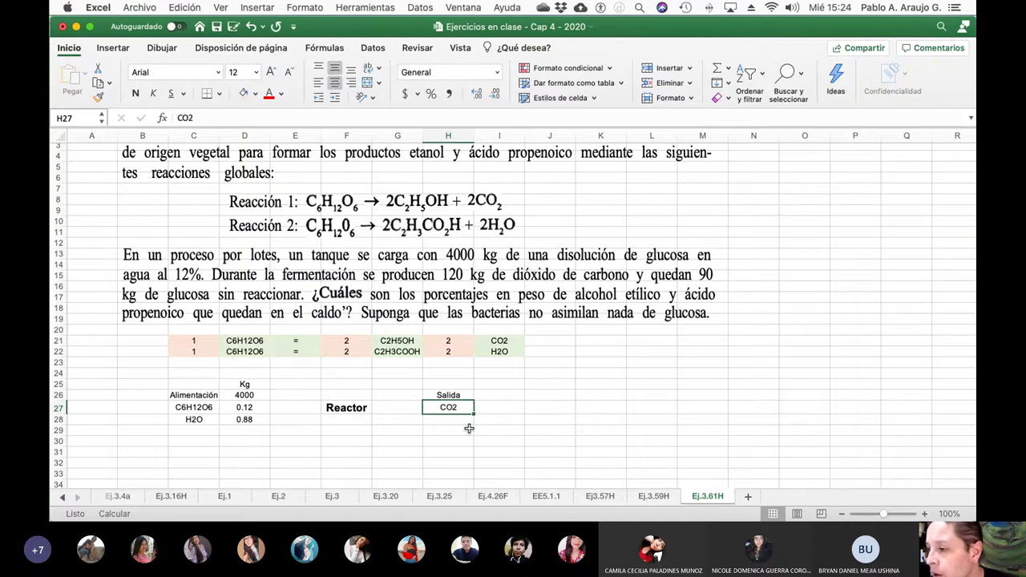
key("Right")
type("120")
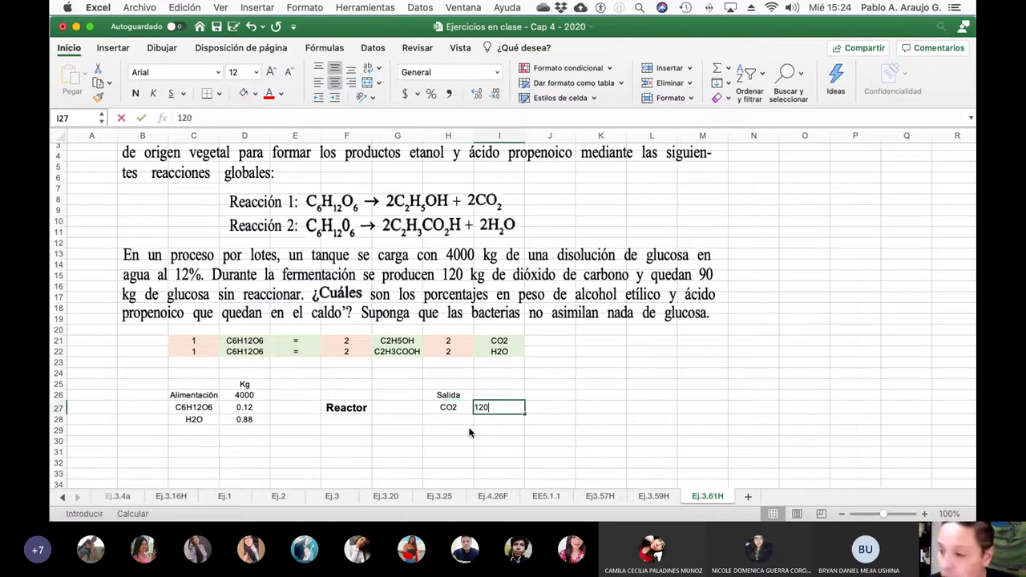
key("Return")
Enter the unit heading kg in I26, above the CO2 amount.
key("Up")
key("Up")
type("kg")
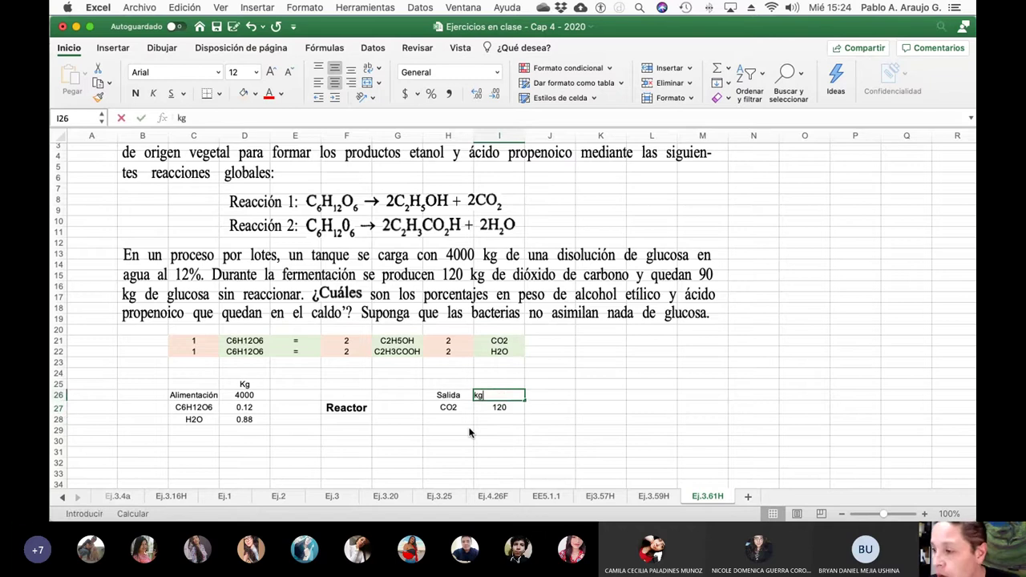
key("Return")
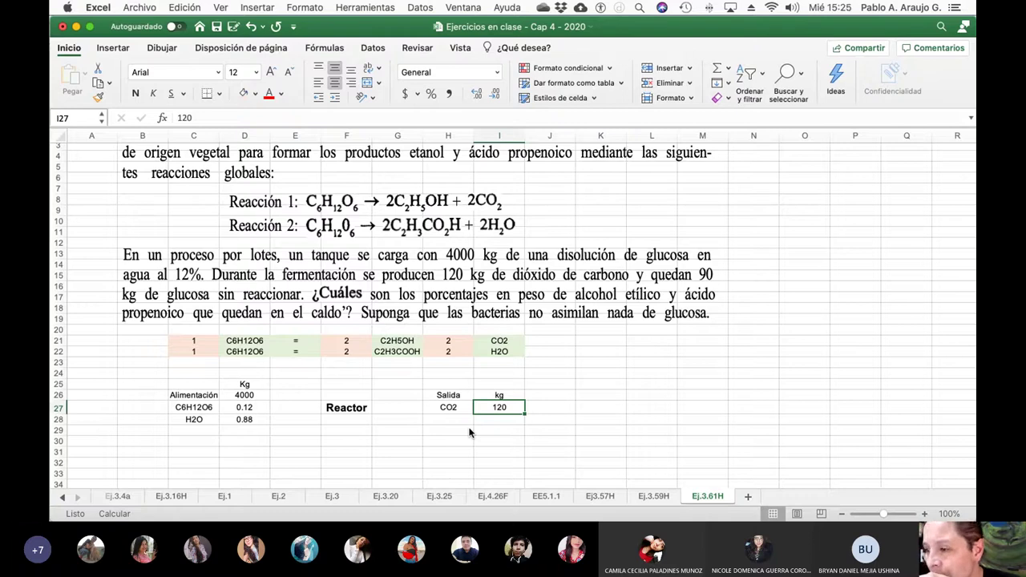
key("Return")
key("Left")
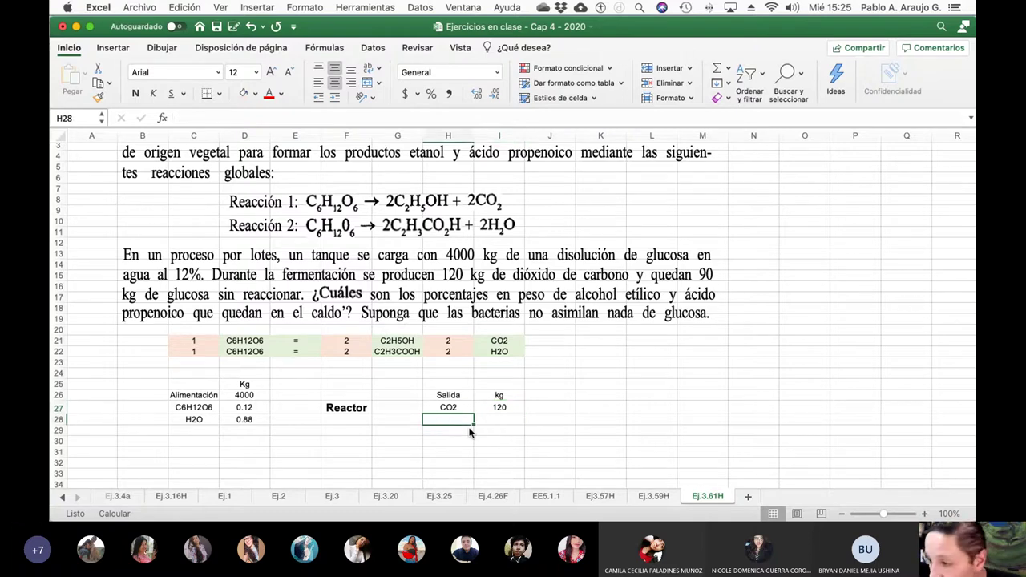
type("Glucosa")
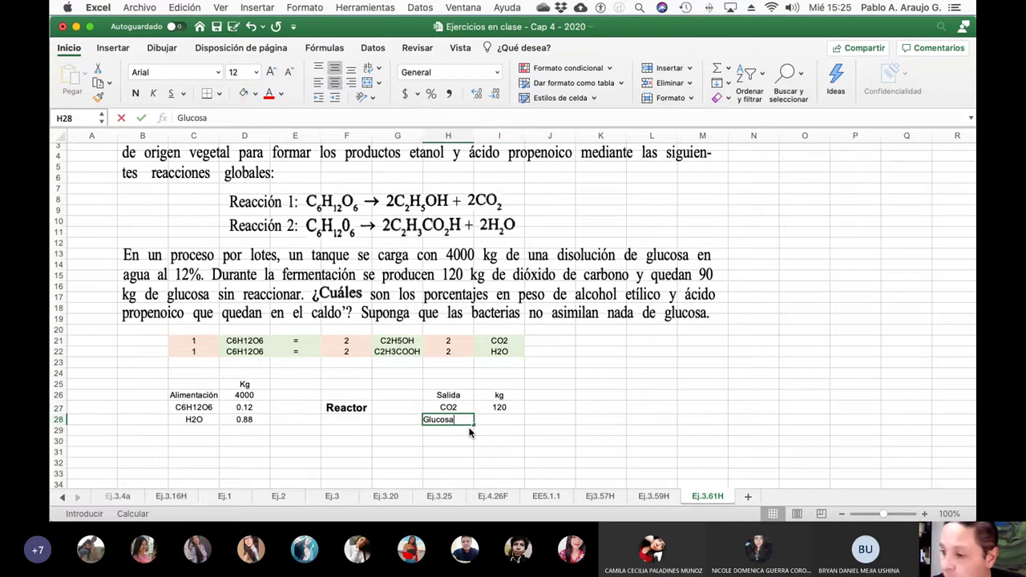
key("BackSpace")
key("BackSpace")
key("BackSpace")
key("BackSpace")
key("BackSpace")
key("BackSpace")
key("BackSpace")
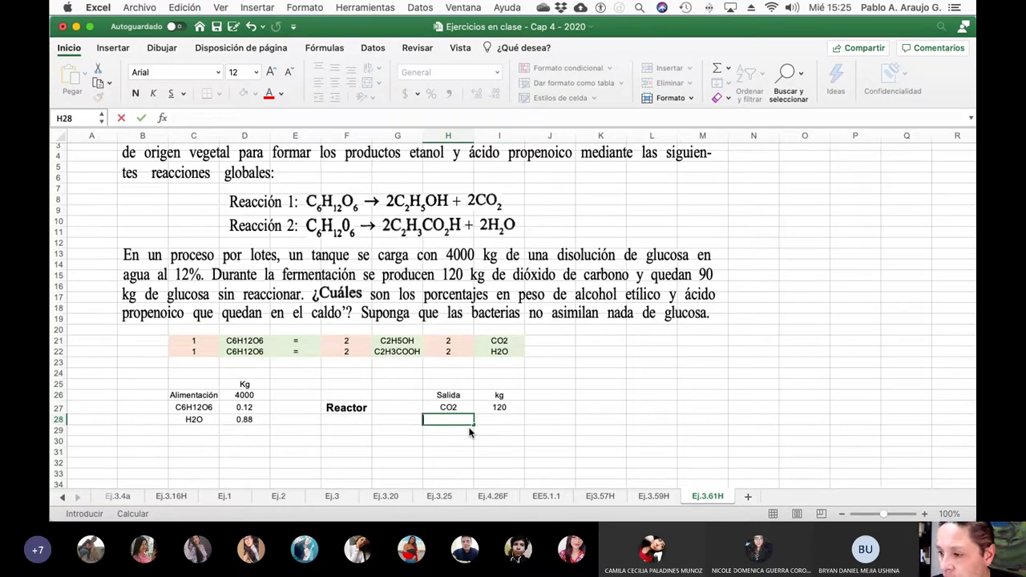
List C6H12O6 in H28 below CO2 and enter its remaining amount, 90, in I28.
type("C6H1")
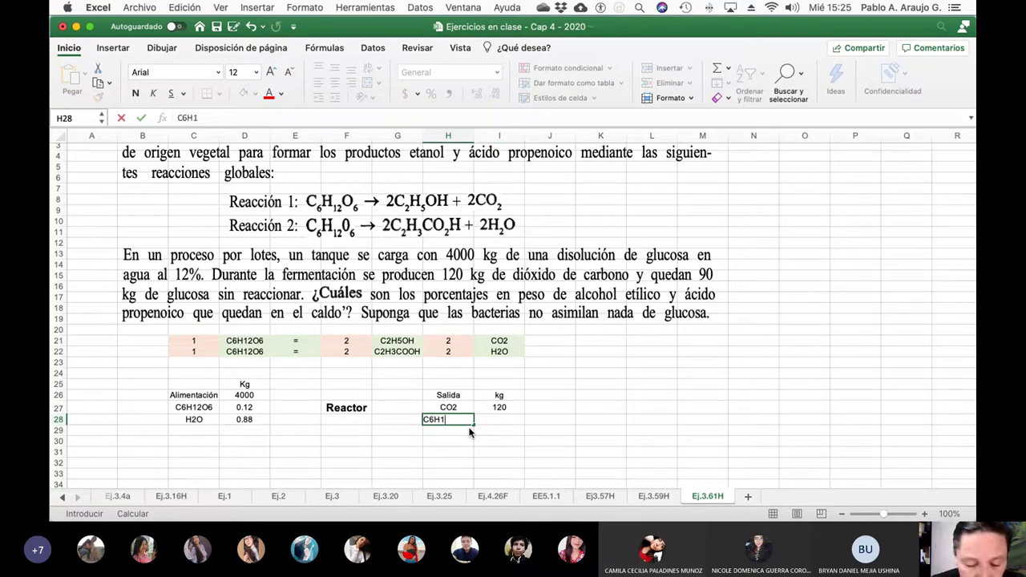
type("2O6")
key("Tab")
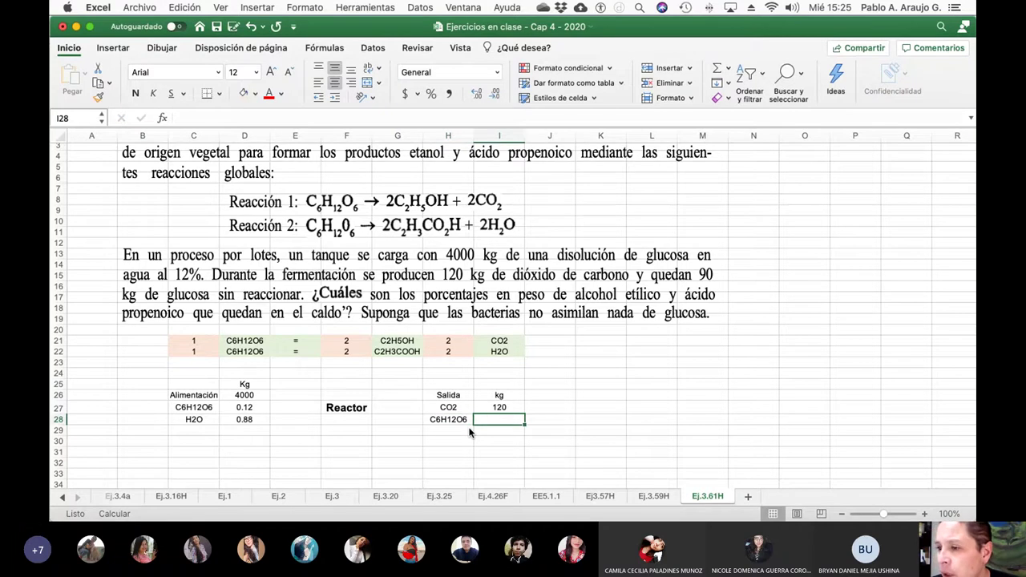
type("90")
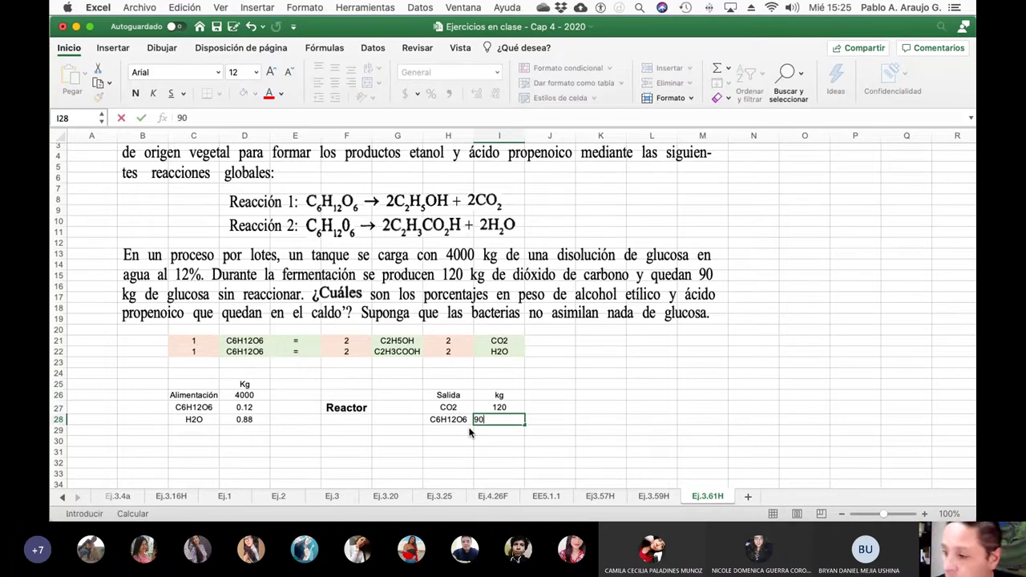
key("Return")
Mark the outlet glucose as unreacted by entering the note No Rx in J28.
key("Up")
key("Right")
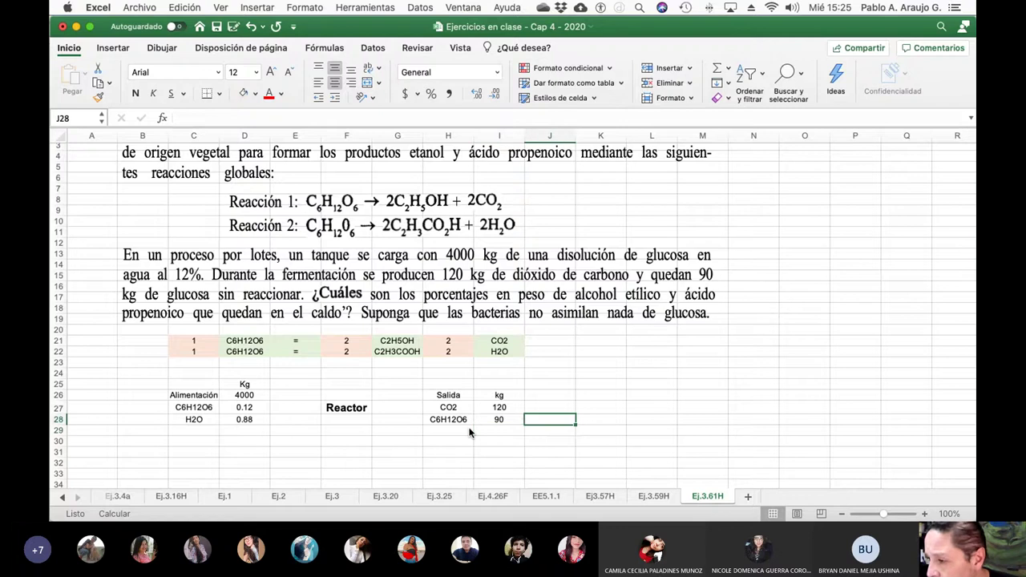
type("No Rx")
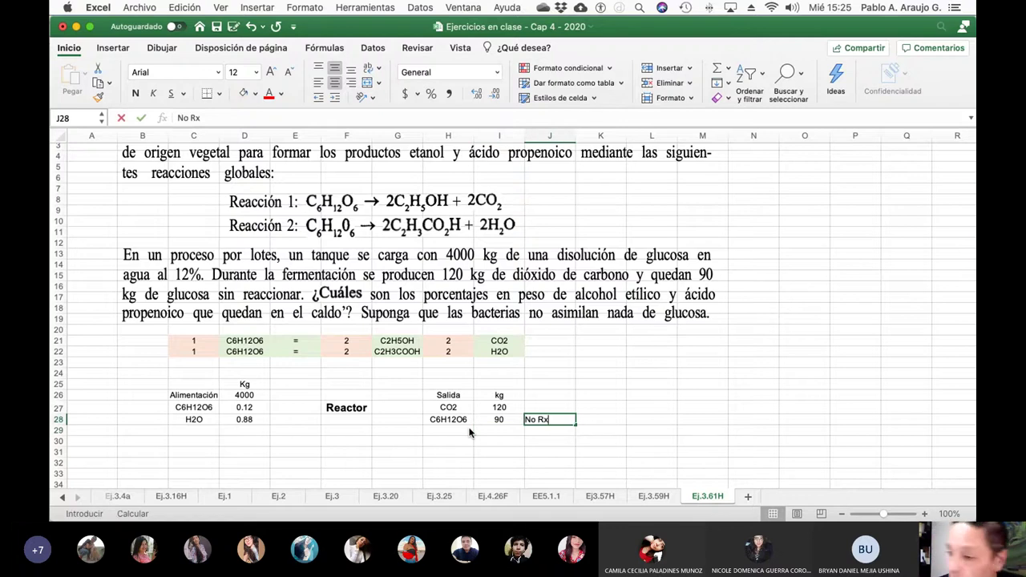
key("Return")
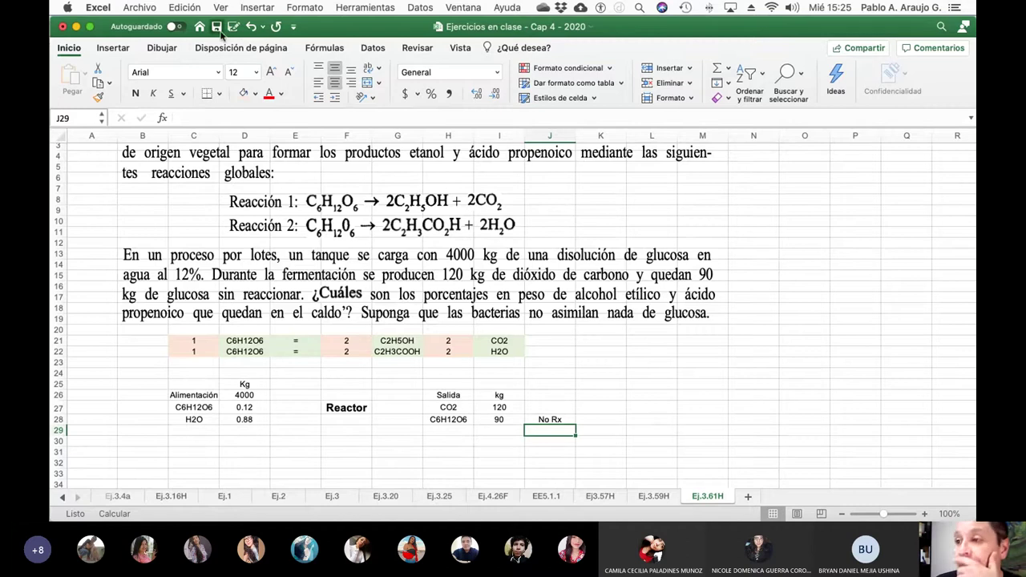
Choose the red drawing pen and change its ink colour to black.
left_click(161, 48)
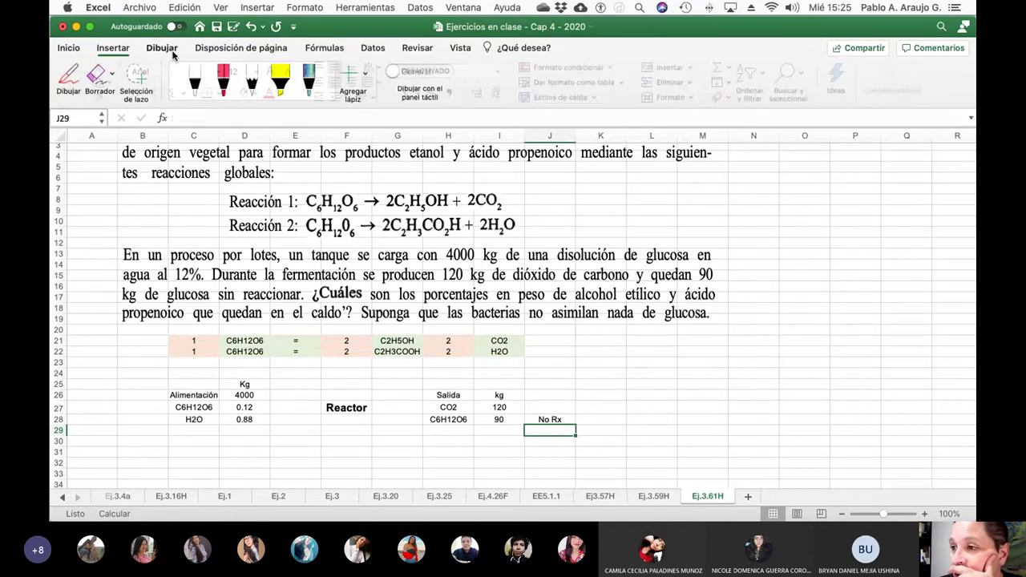
left_click(225, 83)
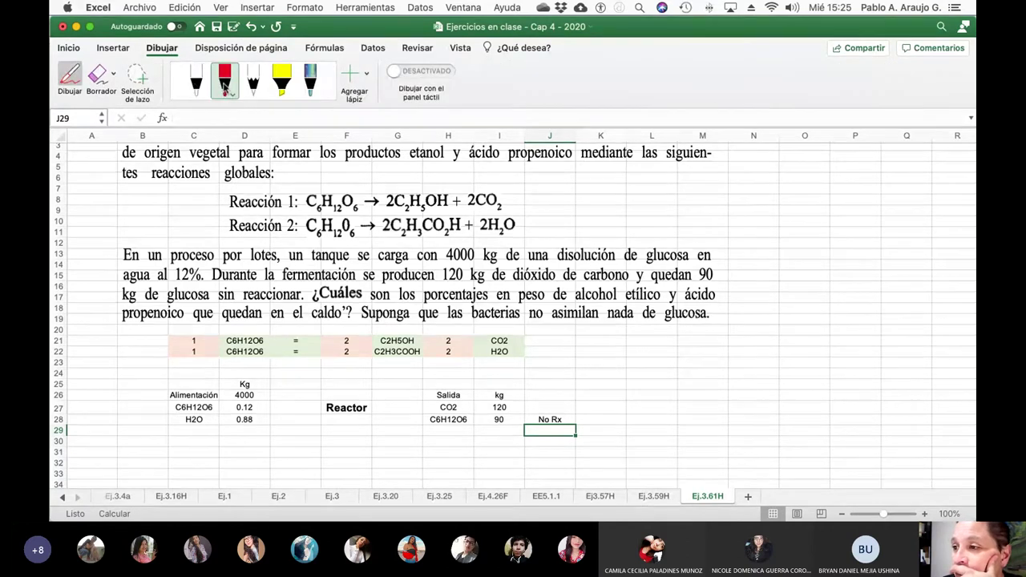
left_click(230, 95)
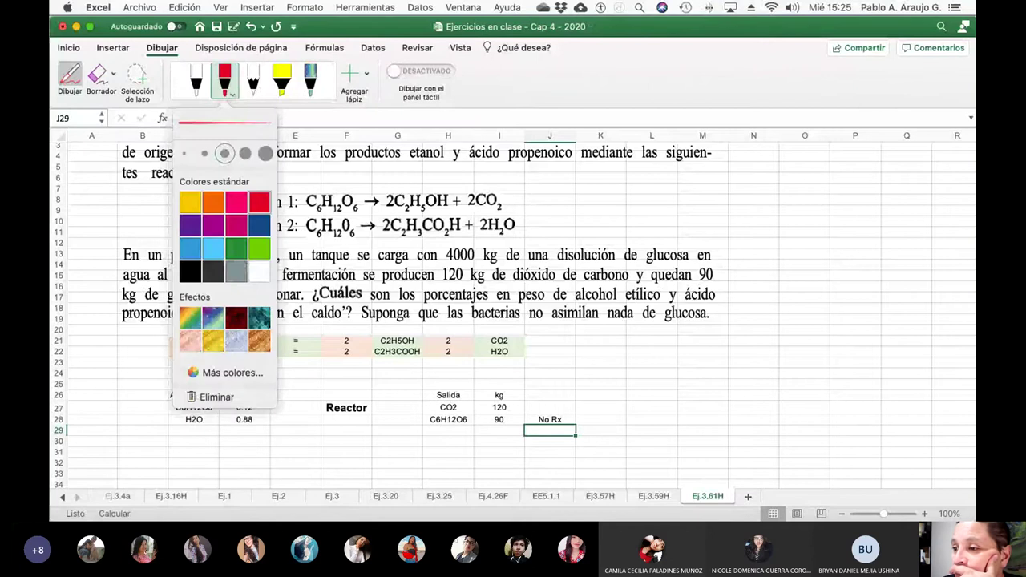
left_click(190, 273)
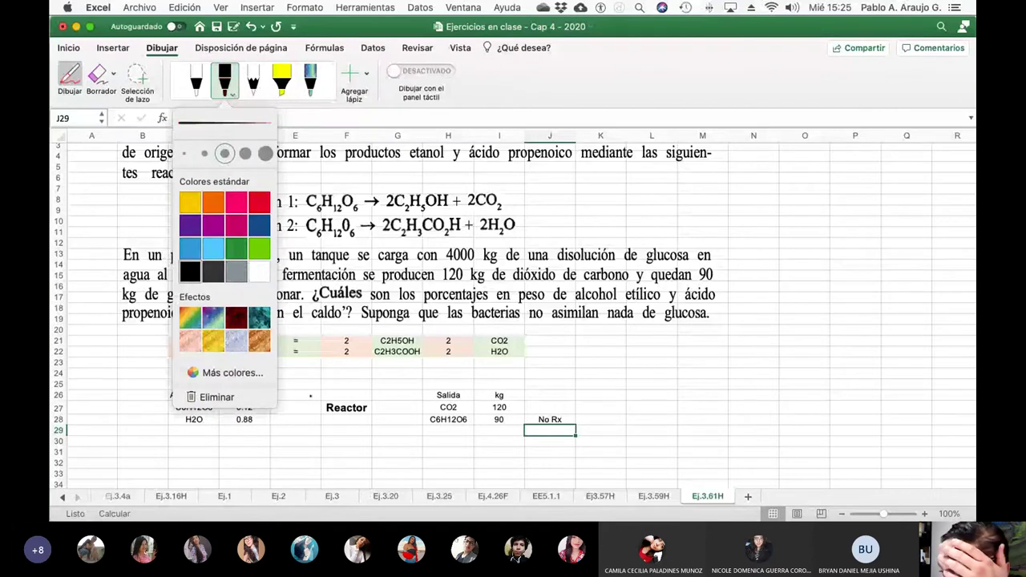
Draw a box around the Reactor label, with one arrow entering from the feed data and another leaving toward the Salida data.
mouse_move(311, 393)
left_mouse_down()
mouse_move(311, 419)
mouse_move(329, 391)
mouse_move(373, 392)
mouse_move(388, 418)
left_mouse_up()
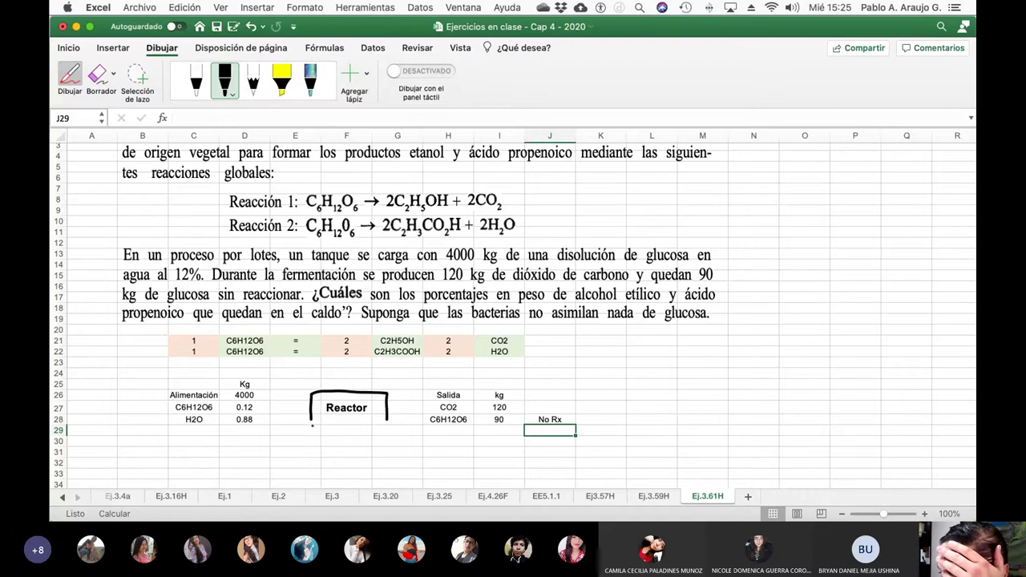
left_click_drag(312, 422, 355, 423)
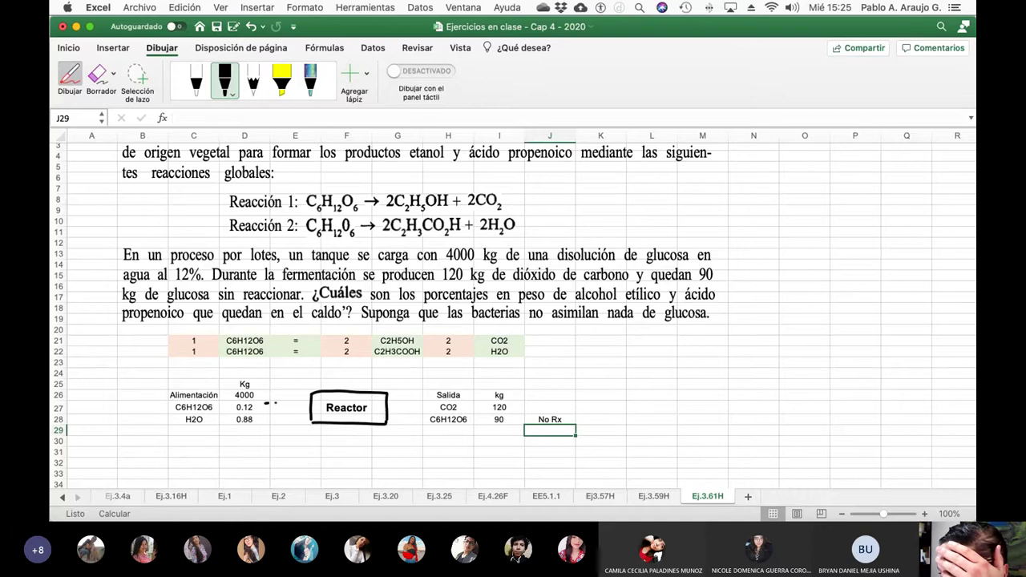
left_click_drag(266, 404, 309, 401)
mouse_move(388, 405)
left_mouse_down()
mouse_move(430, 405)
mouse_move(413, 410)
left_mouse_up()
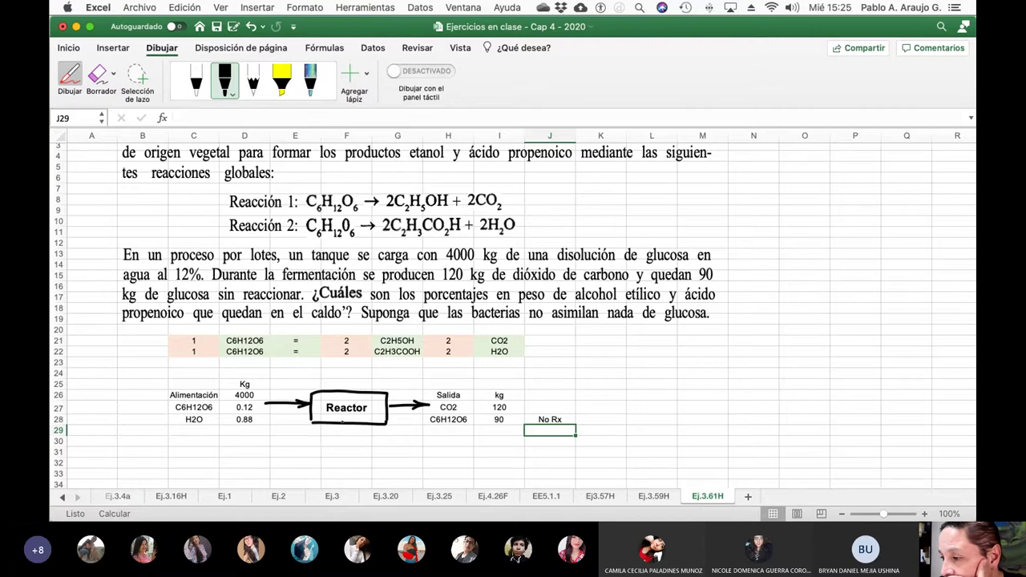
Draw a downward outlet arrow from the bottom of the reactor box and stop inking.
left_click_drag(345, 422, 345, 449)
left_click_drag(346, 448, 350, 435)
left_click(70, 76)
left_click(69, 48)
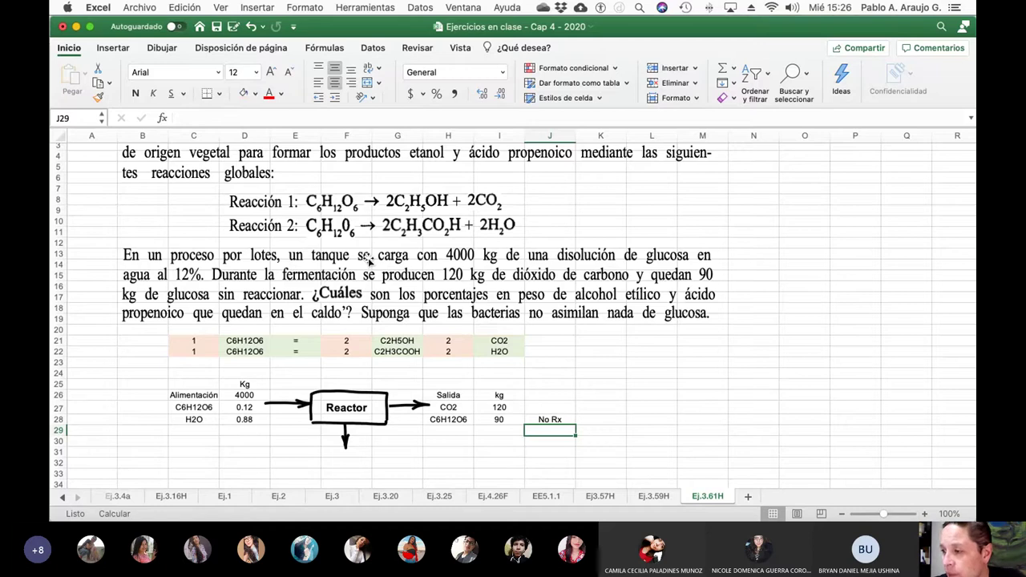
Enter the heading Caldo in F32, beneath the reactor's downward arrow.
key("Down")
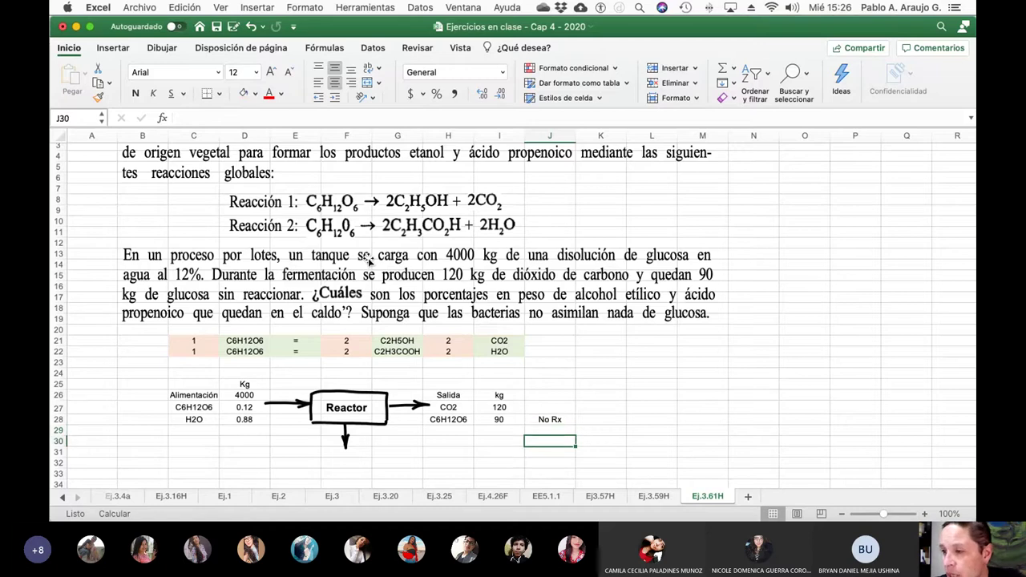
key("Left")
key("Left")
key("Left")
key("Left")
key("Down")
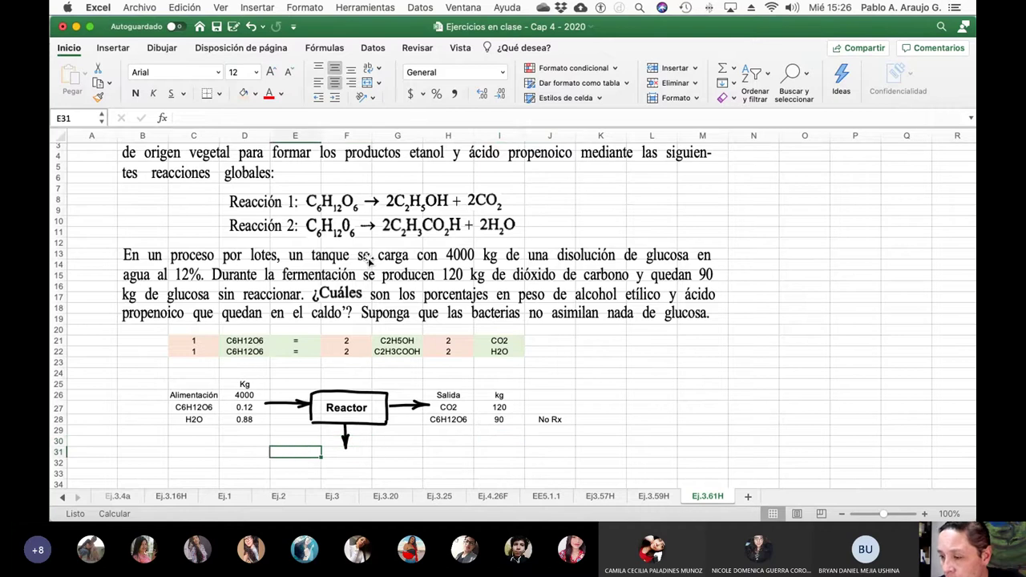
key("Down")
key("Left")
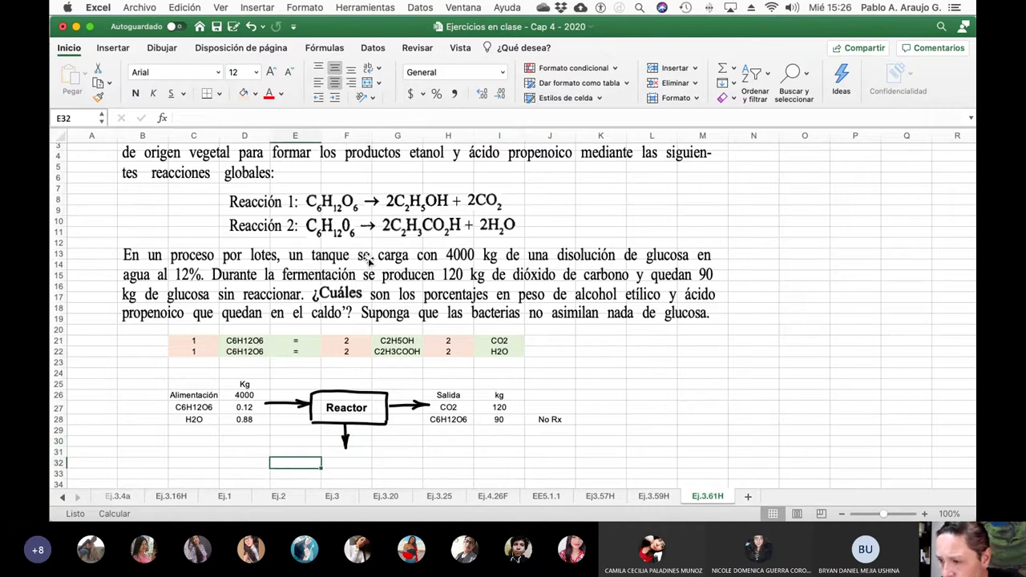
key("Right")
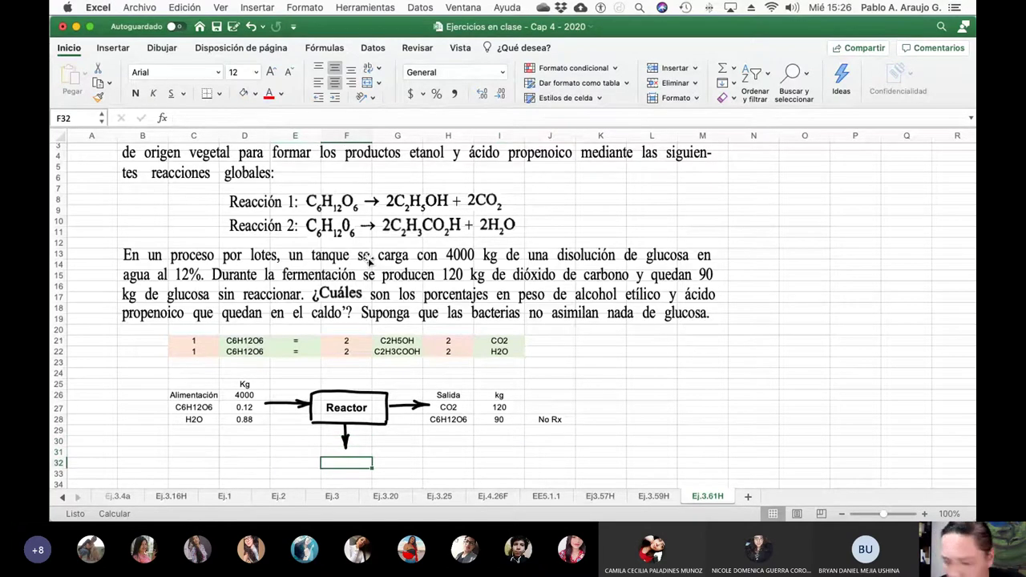
type("Caldo")
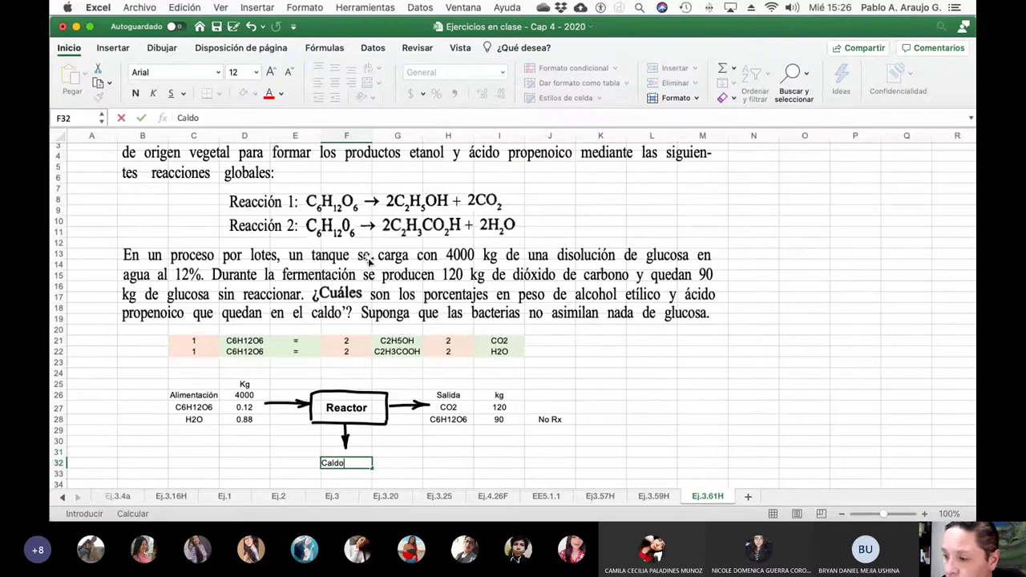
key("Return")
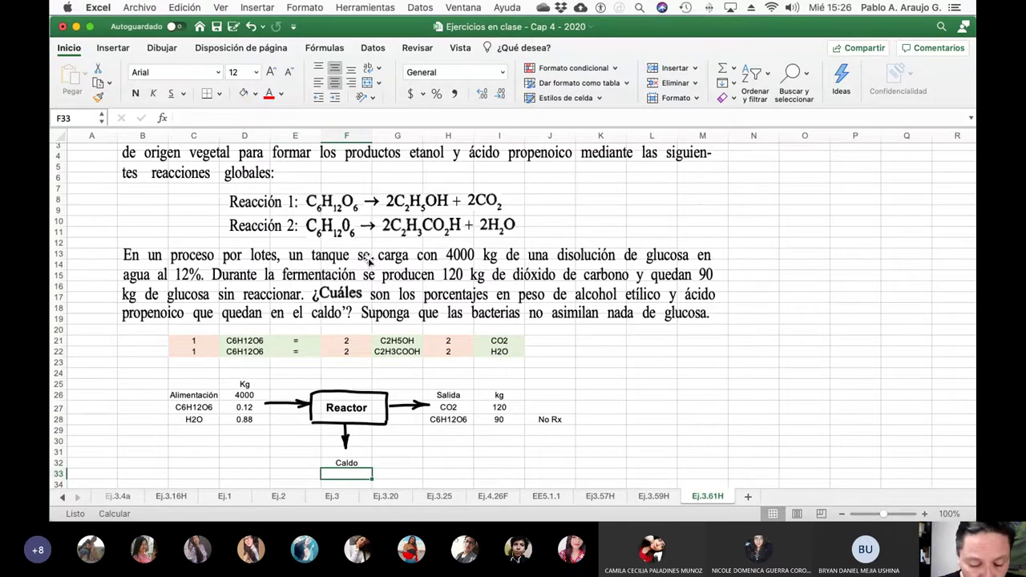
List C2H5OH in F33 as the first component of the Caldo stream.
type("C2H5")
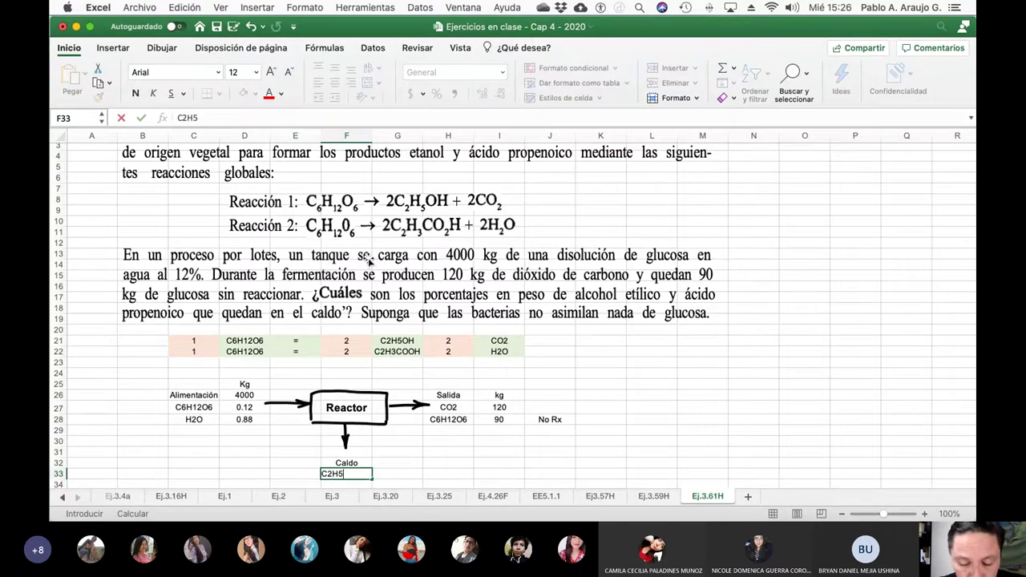
type("OH")
key("Return")
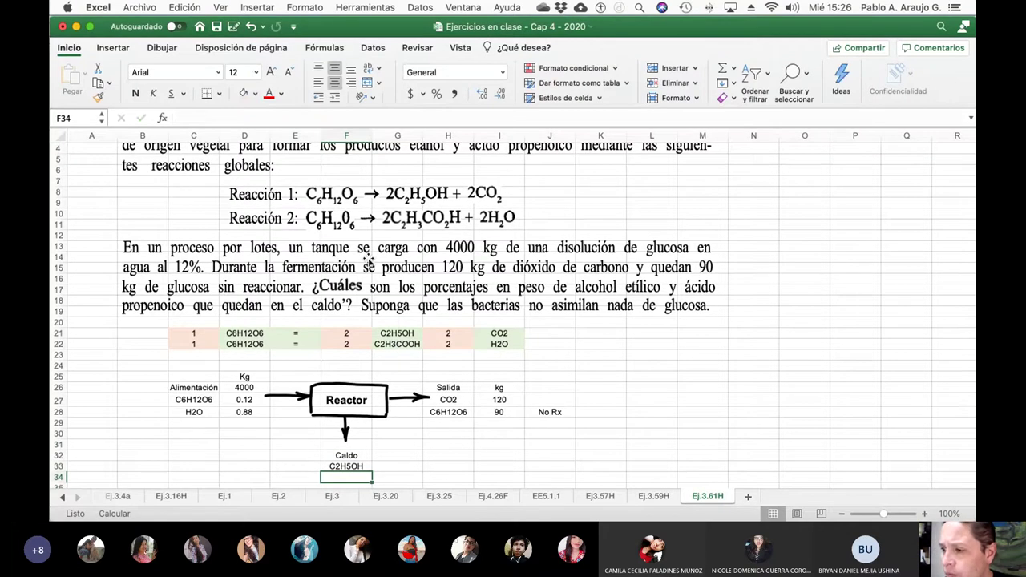
Copy C2H3COOH from the second reaction in G22 into F34, below C2H5OH.
key("Up")
key("Up")
key("Up")
key("Up")
key("Up")
key("Up")
key("Up")
key("Up")
key("Up")
key("Up")
key("Up")
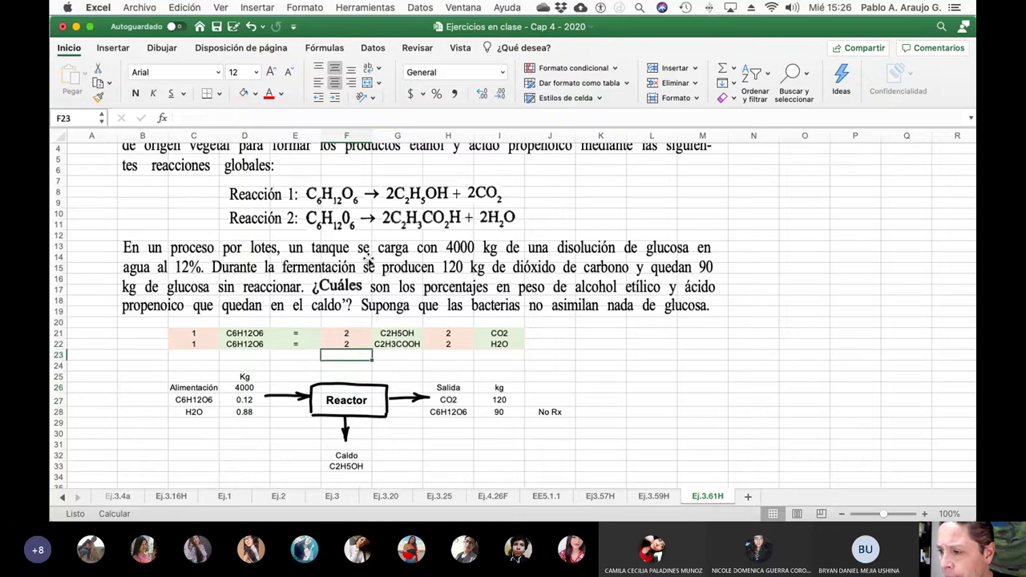
key("Up")
key("Right")
key("super+c")
key("Down")
key("Down")
key("Down")
key("Down")
key("Down")
key("Down")
key("Down")
key("Down")
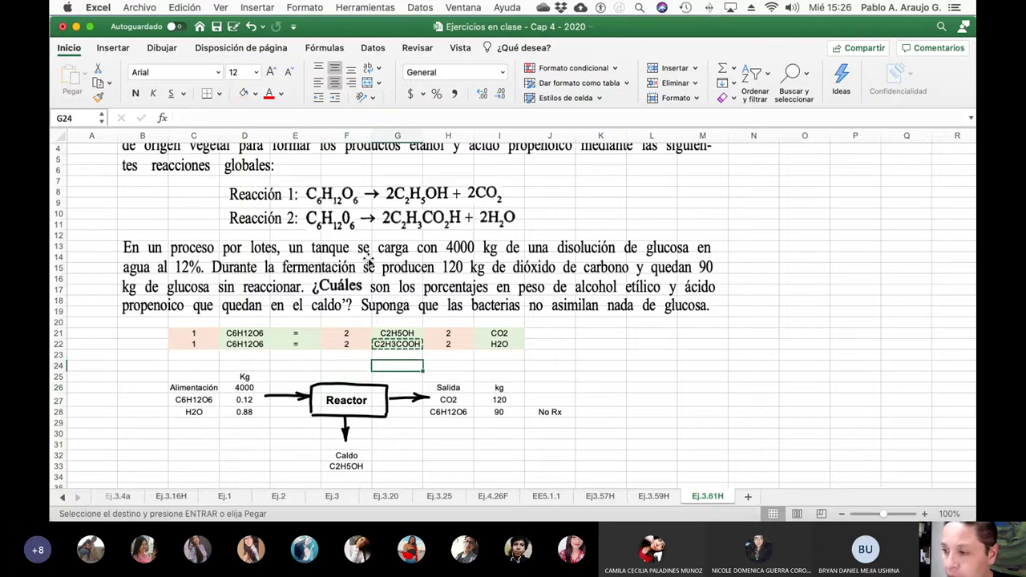
key("Down")
key("Down")
key("Down")
key("Down")
key("Left")
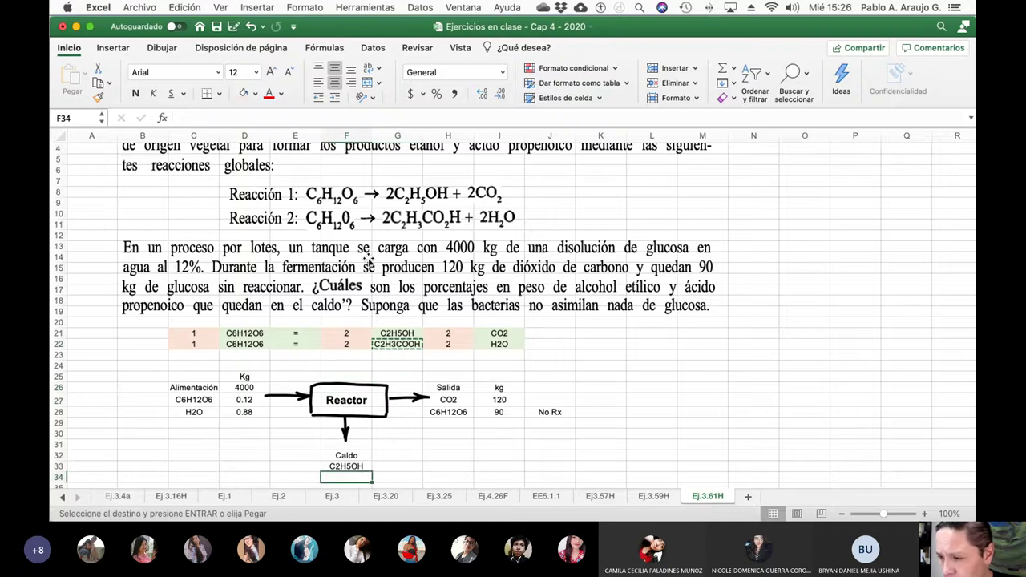
key("super+v")
Remove the cell fill from the two Caldo components in F33:F34.
key("Down")
key("Down")
key("Down")
key("Down")
key("Down")
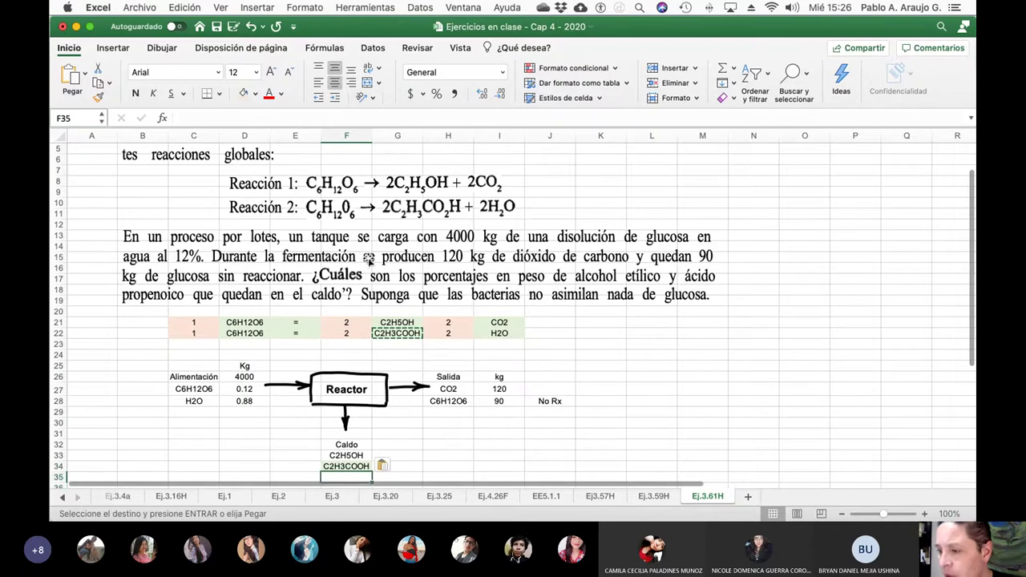
key("Down")
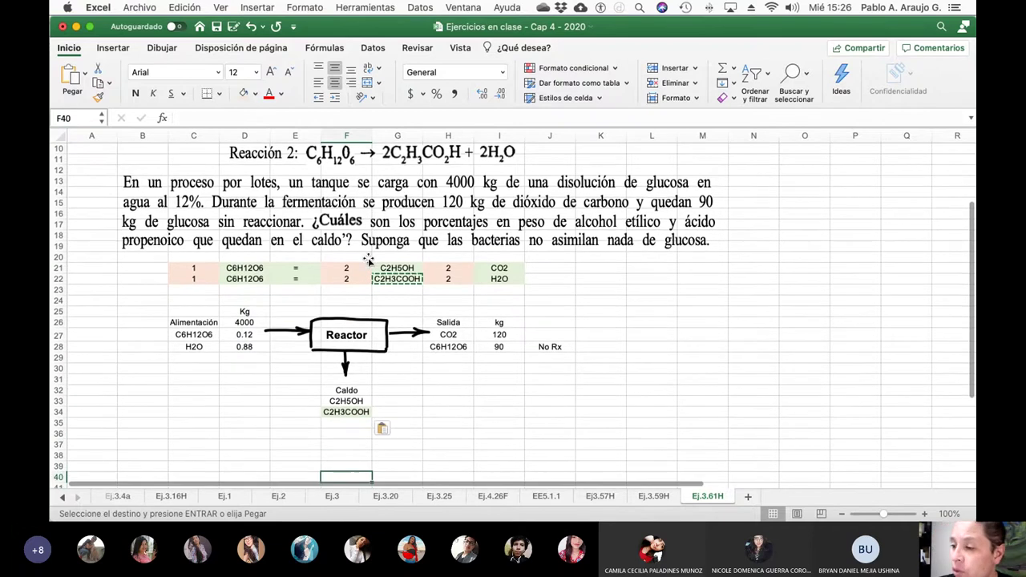
left_click_drag(337, 401, 345, 413)
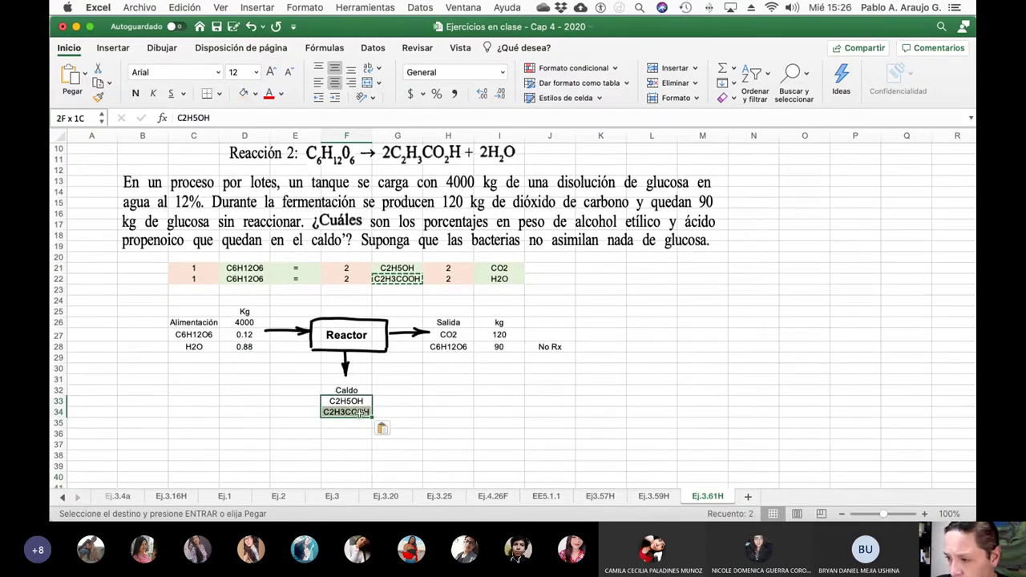
left_click(282, 95)
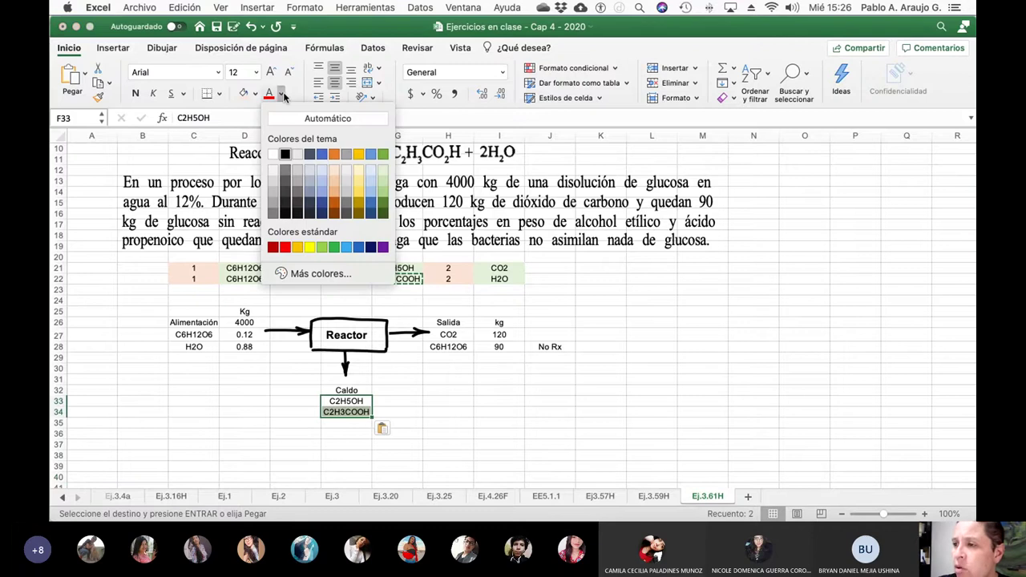
left_click(281, 94)
left_click(255, 94)
left_click(275, 119)
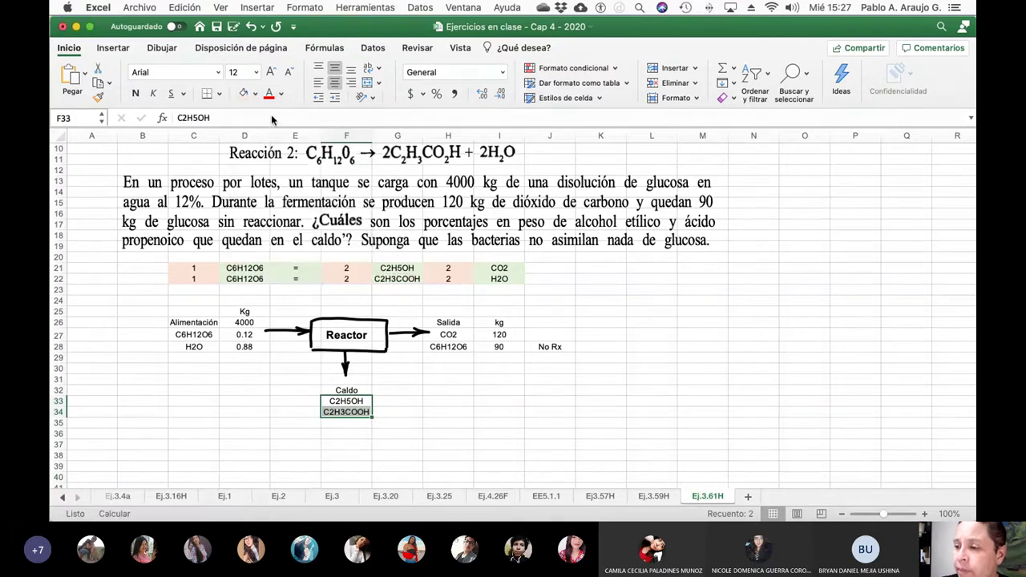
Add H2O in F35 as the third Caldo component.
left_click(408, 420)
left_click(367, 425)
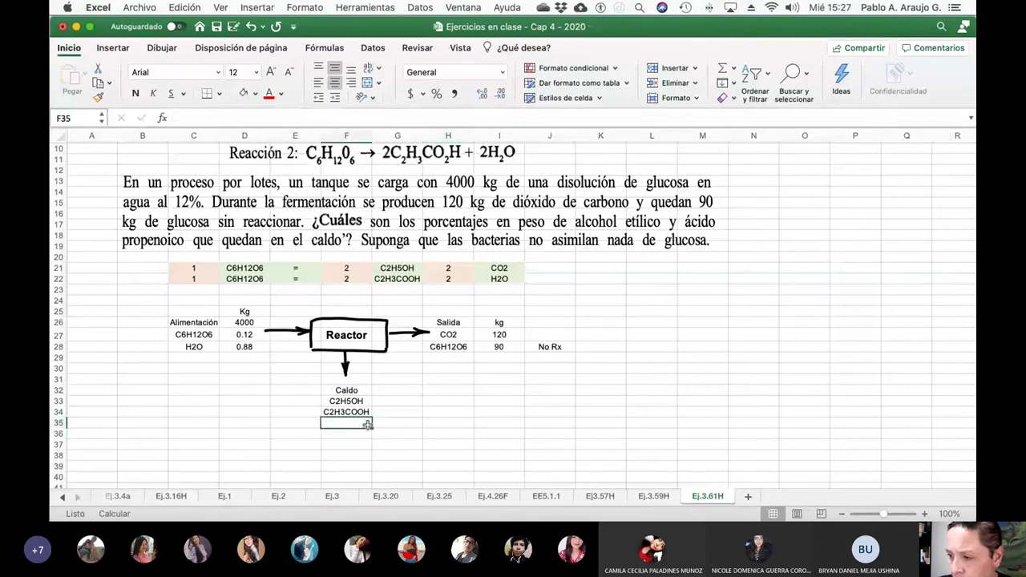
type("H2O")
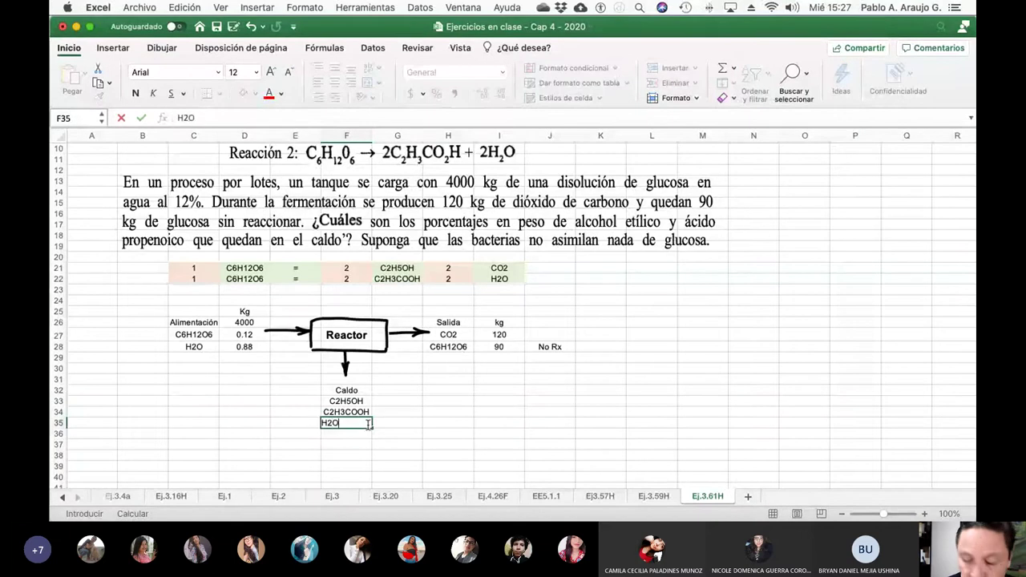
key("Return")
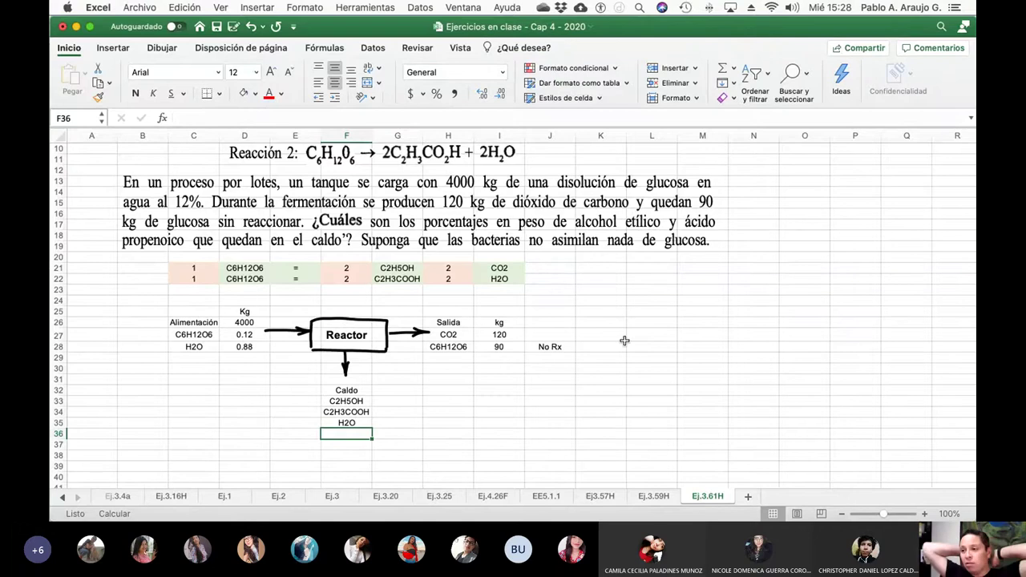
Sketch a rectangular tank with a horizontal level line in black ink, in the empty area around O17:P22.
left_click(165, 48)
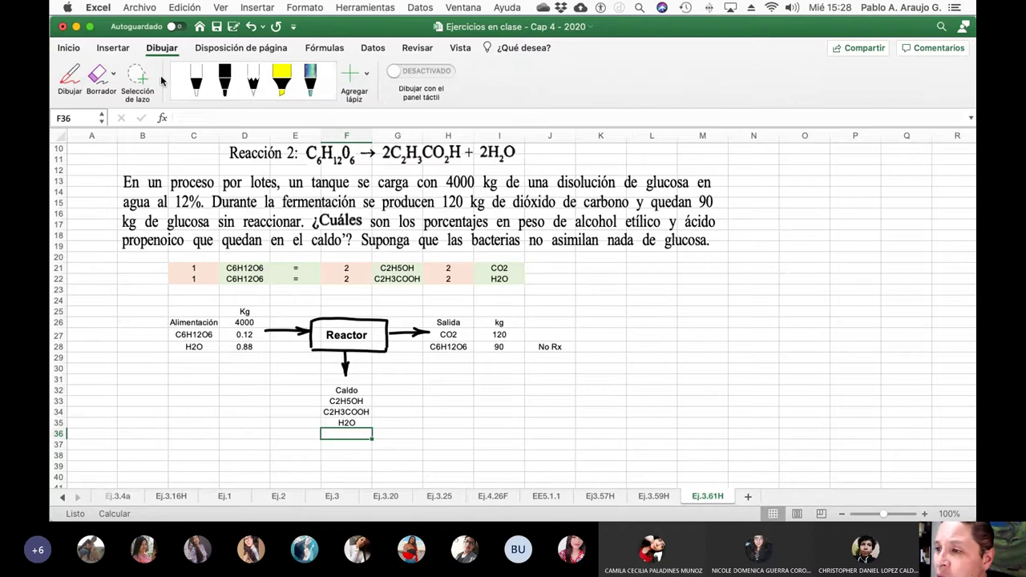
left_click(225, 80)
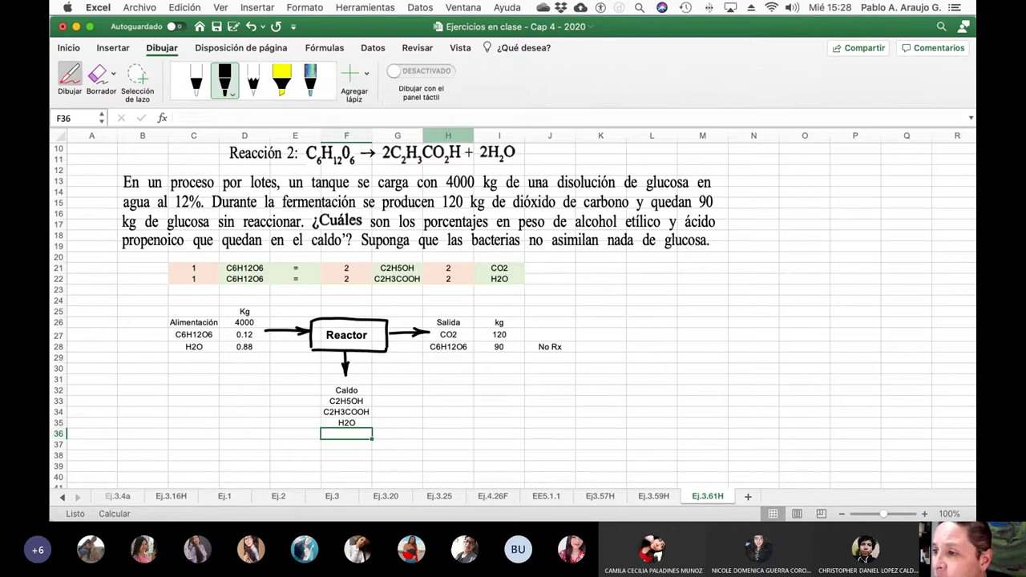
left_click(232, 97)
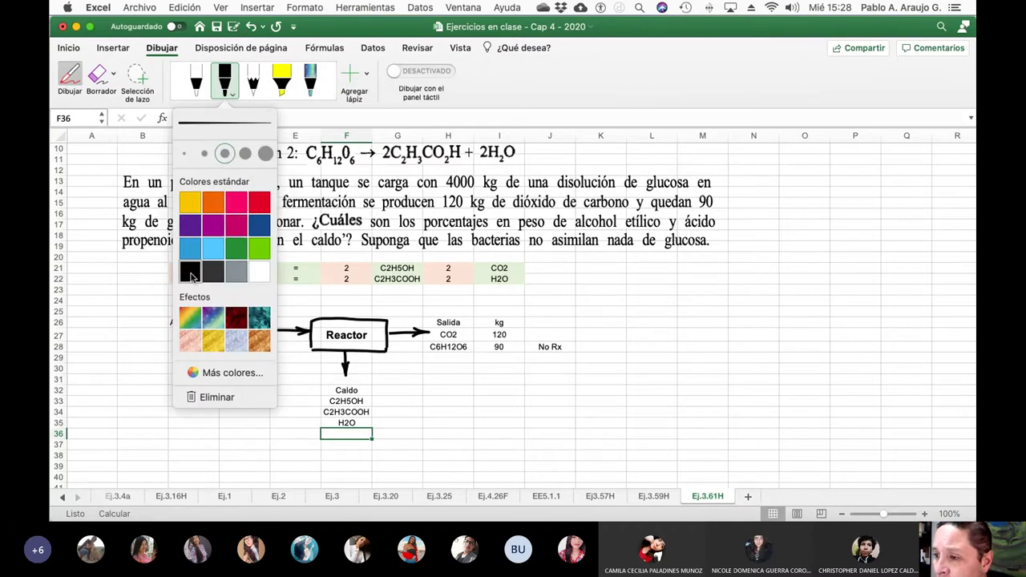
left_click(70, 77)
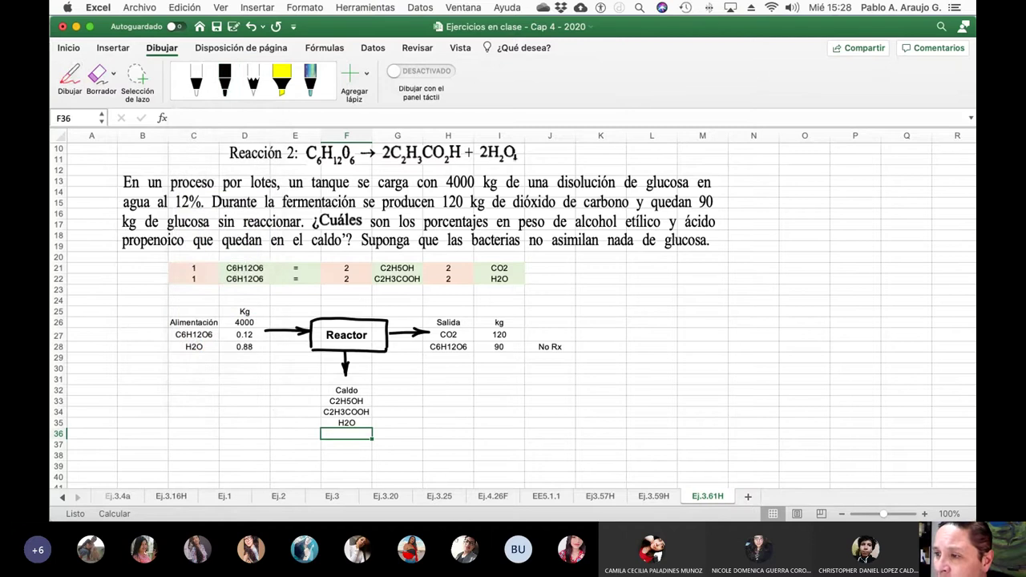
left_click(77, 77)
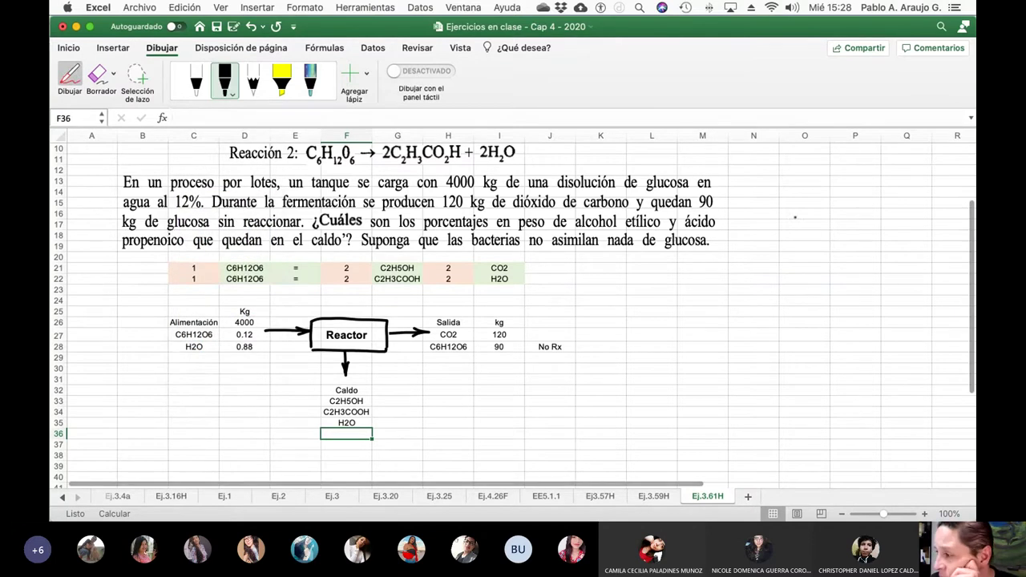
left_click_drag(795, 217, 796, 269)
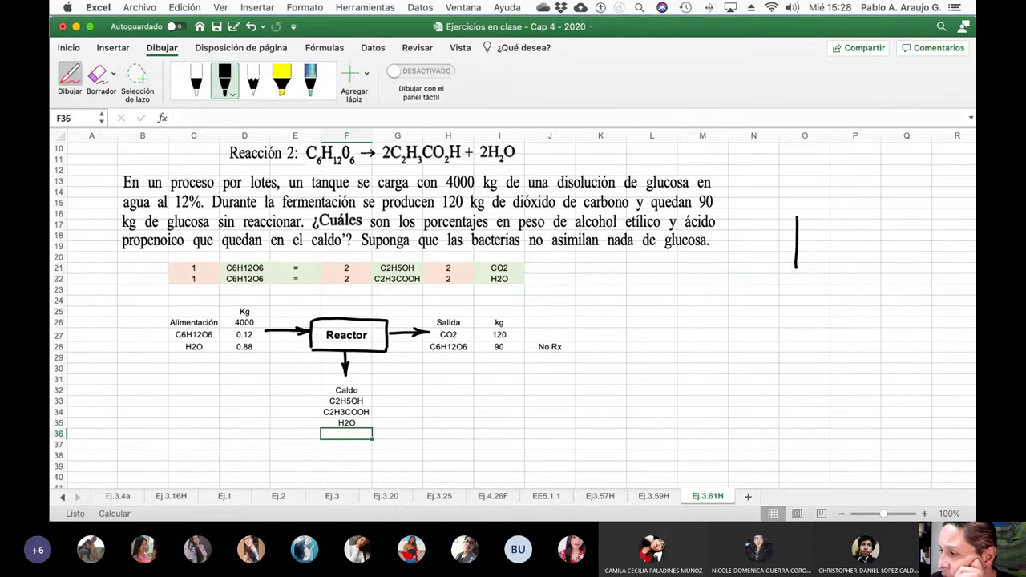
mouse_move(797, 216)
left_mouse_down()
mouse_move(842, 216)
mouse_move(856, 235)
mouse_move(857, 280)
left_mouse_up()
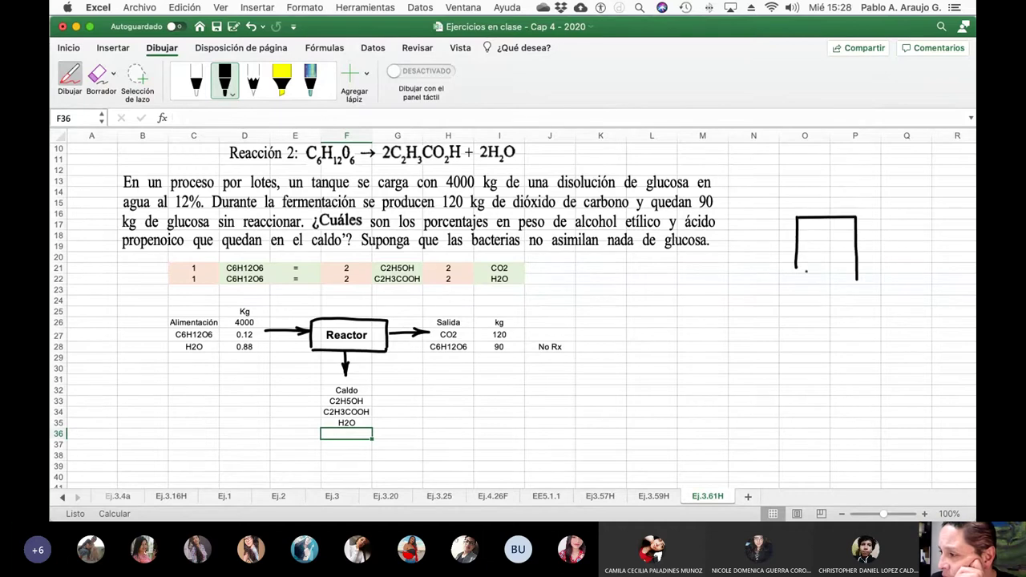
mouse_move(797, 267)
left_mouse_down()
mouse_move(800, 289)
mouse_move(858, 289)
mouse_move(857, 278)
left_mouse_up()
left_click_drag(797, 240, 857, 239)
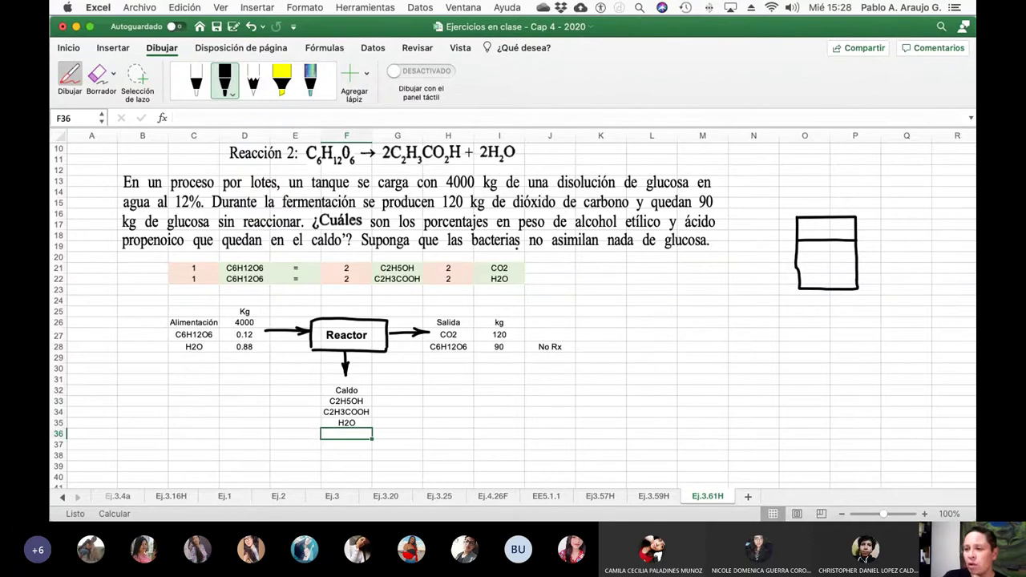
Draw a curved arrow leaving the top of the sketched tank and handwrite 120 Kg CO2 at its tip.
scroll(513, 313, "up", 5)
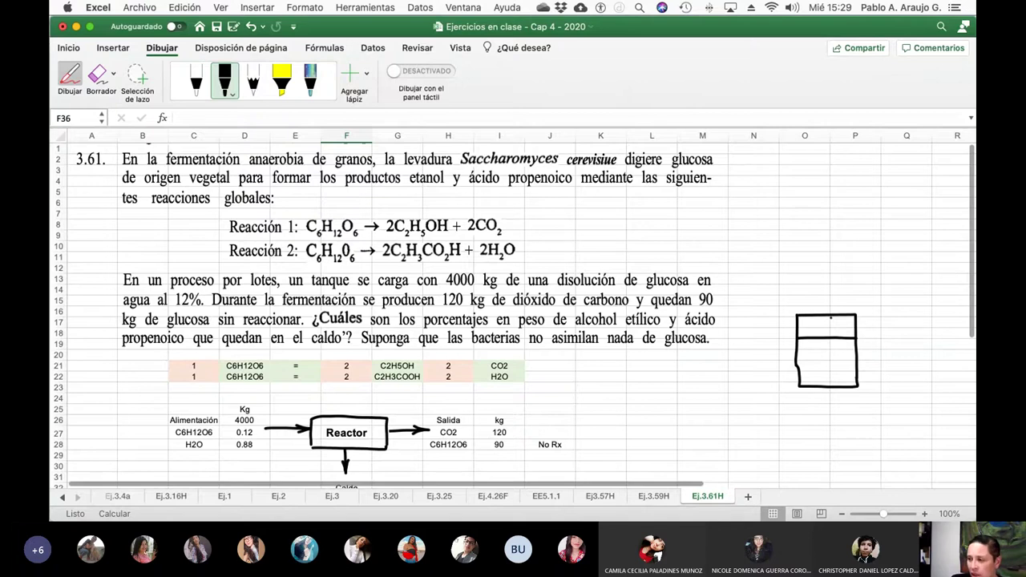
mouse_move(835, 352)
left_mouse_down()
mouse_move(835, 316)
mouse_move(876, 285)
mouse_move(869, 300)
left_mouse_up()
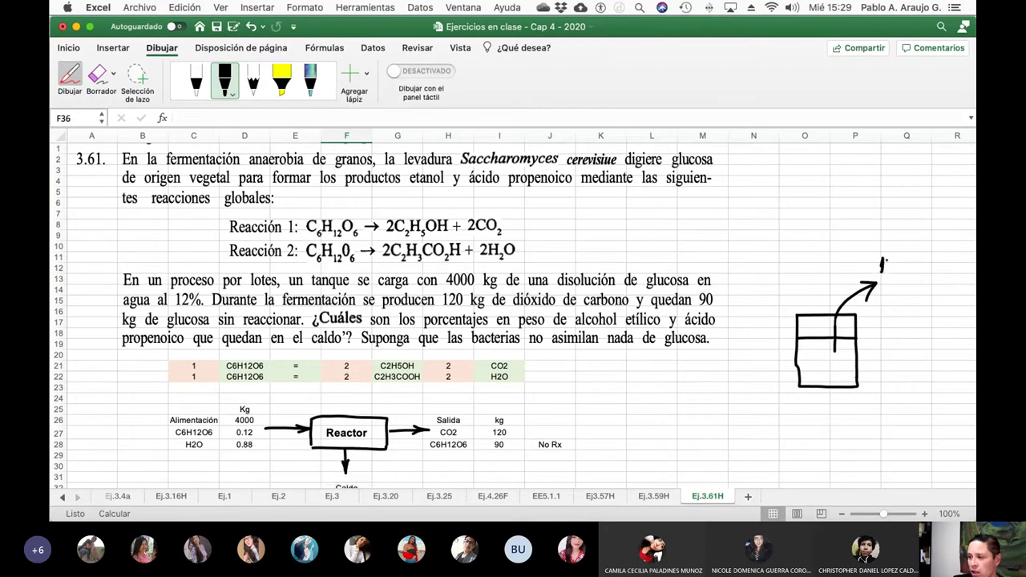
mouse_move(887, 259)
left_mouse_down()
mouse_move(896, 264)
mouse_move(886, 272)
mouse_move(910, 268)
mouse_move(902, 261)
mouse_move(919, 276)
mouse_move(935, 268)
mouse_move(937, 285)
mouse_move(899, 295)
left_mouse_up()
mouse_move(908, 286)
left_mouse_down()
mouse_move(902, 292)
mouse_move(915, 295)
mouse_move(910, 285)
mouse_move(927, 303)
left_mouse_up()
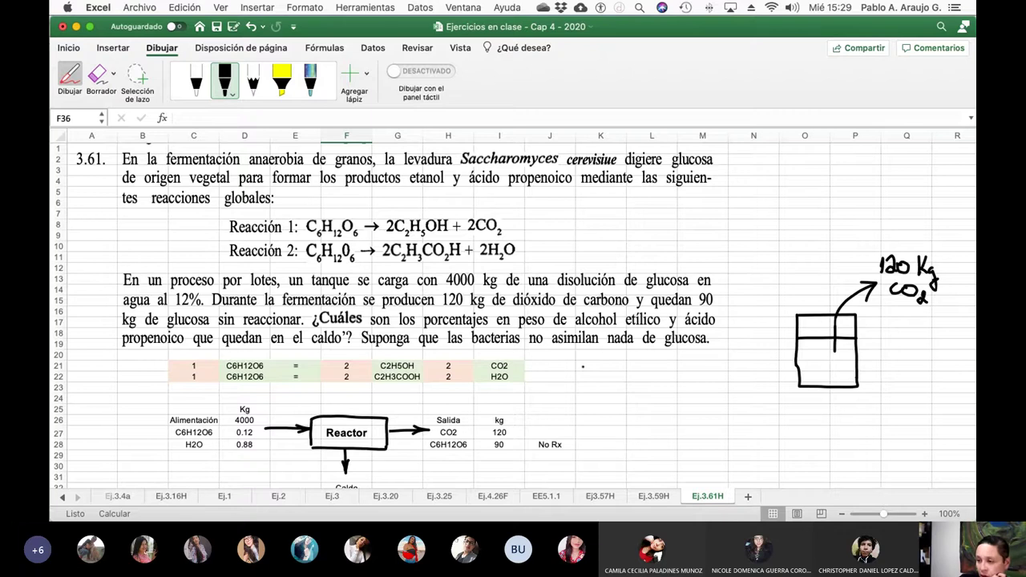
scroll(531, 368, "down", 5)
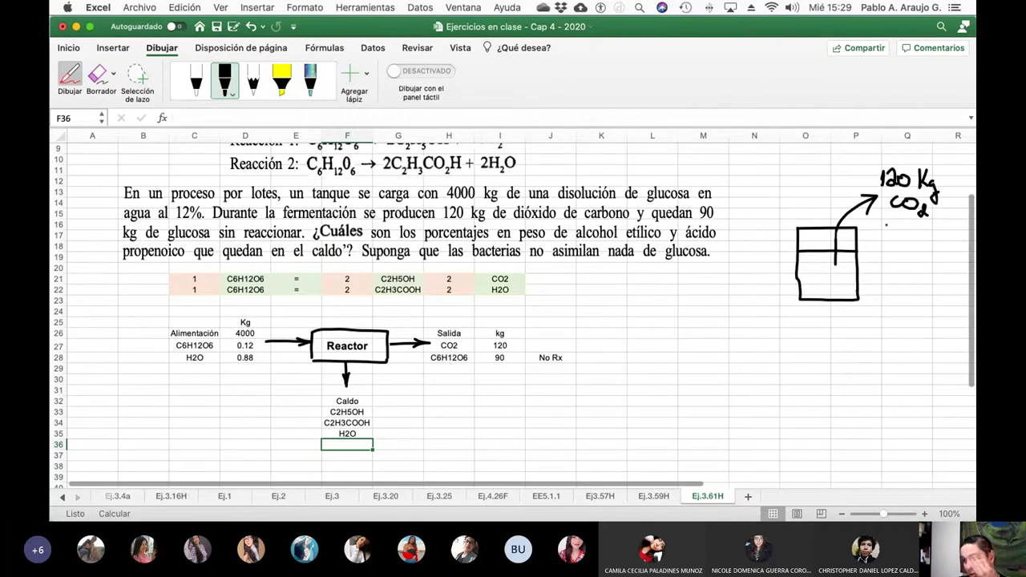
In orange ink, draw a curved inlet arrow into the sketched tank and a stirrer with its rotation arrow through the tank's centre.
left_click(228, 93)
left_click(213, 205)
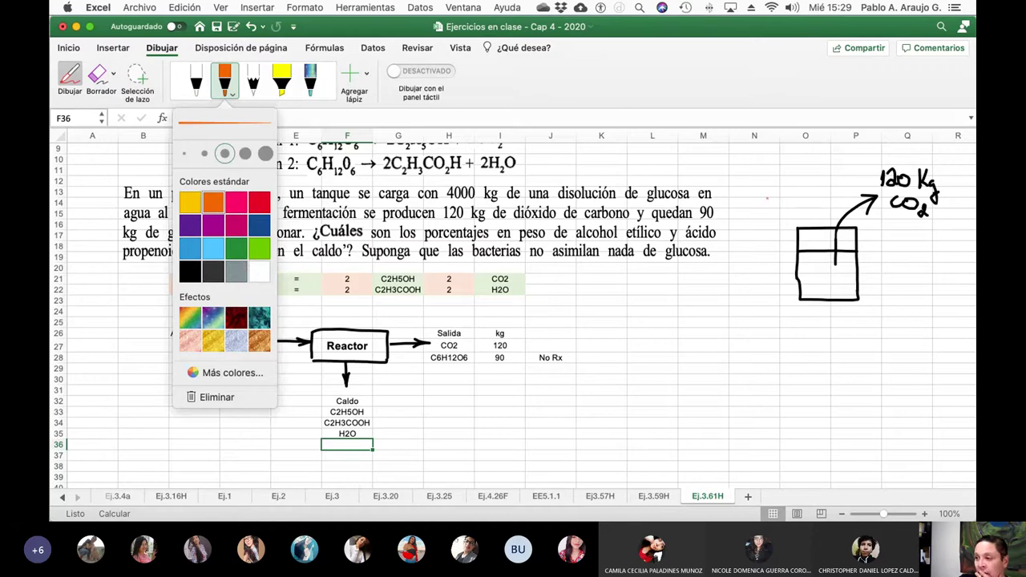
left_click(768, 210)
mouse_move(768, 211)
left_mouse_down()
mouse_move(813, 244)
mouse_move(815, 267)
left_mouse_up()
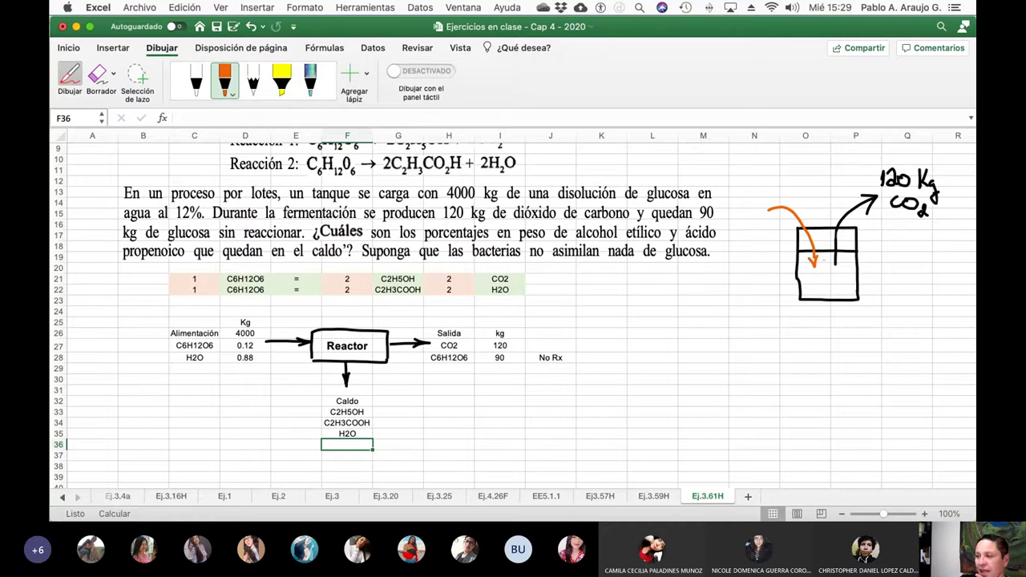
mouse_move(820, 201)
left_mouse_down()
mouse_move(827, 282)
mouse_move(839, 277)
mouse_move(826, 285)
left_mouse_up()
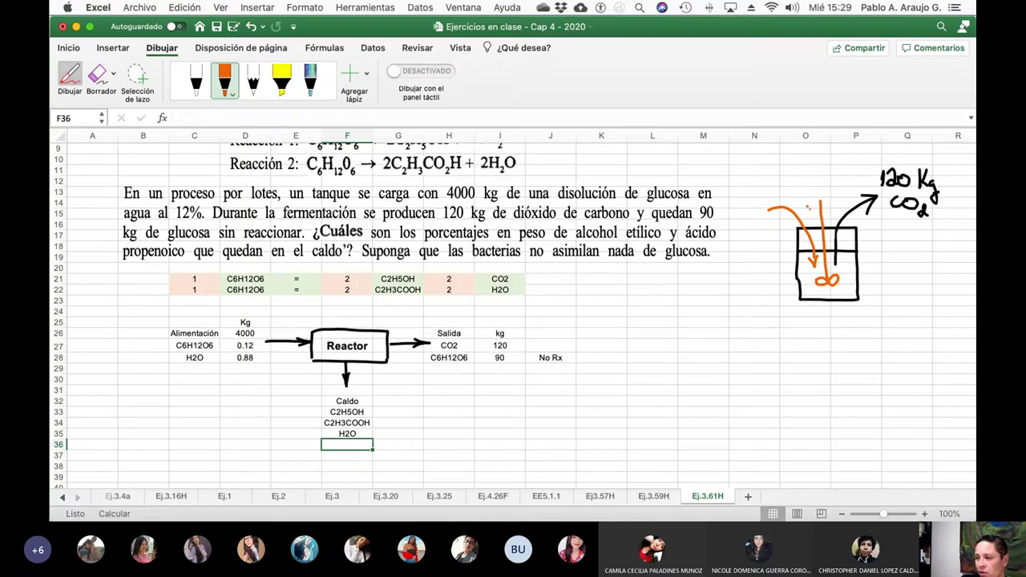
mouse_move(809, 207)
left_mouse_down()
mouse_move(824, 217)
mouse_move(838, 203)
left_mouse_up()
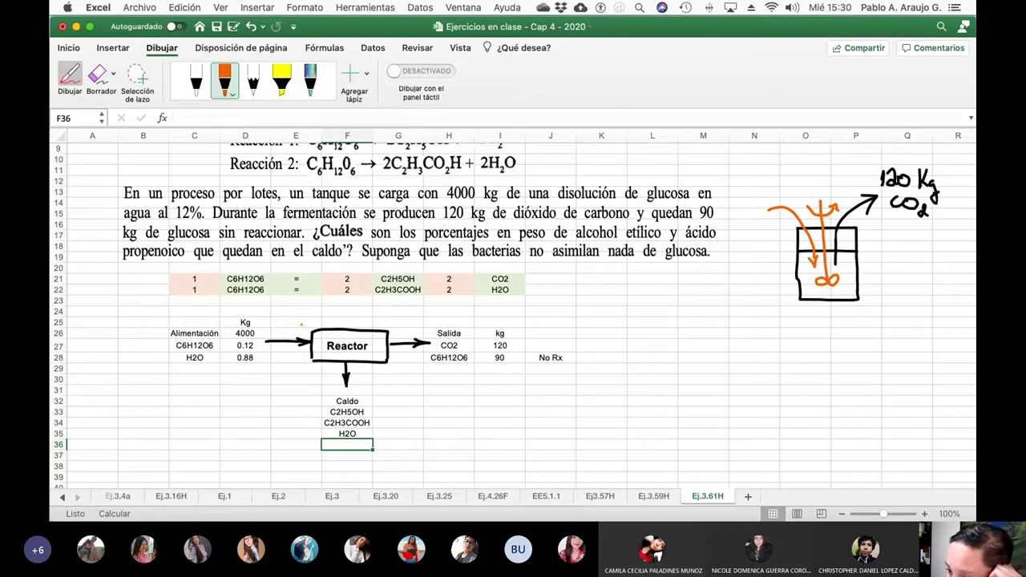
Draw a dashed orange system boundary around the Reactor box, crossing its three stream arrows, and finish inking.
mouse_move(301, 324)
left_mouse_down()
mouse_move(400, 330)
mouse_move(400, 373)
mouse_move(307, 367)
left_mouse_up()
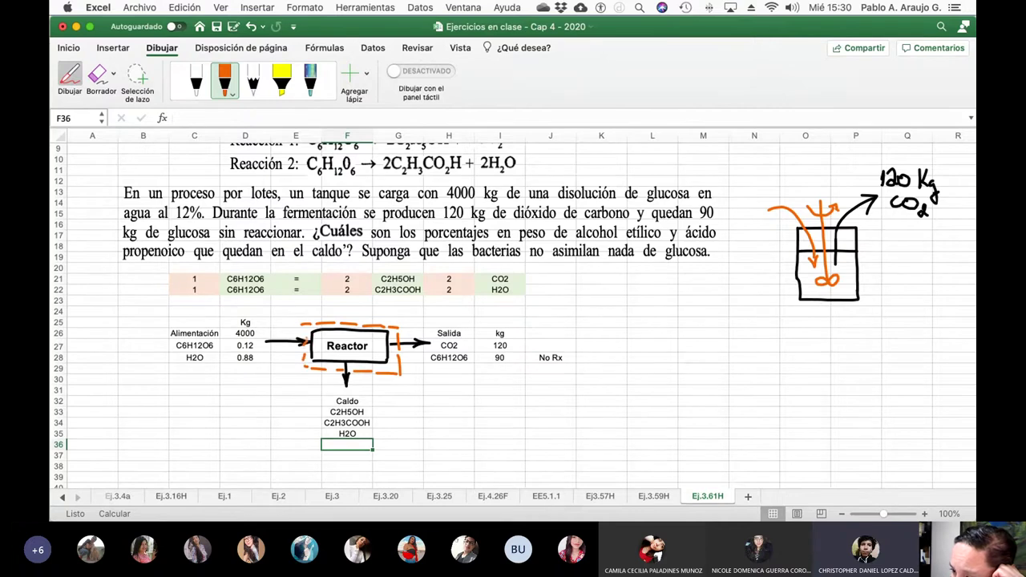
left_click_drag(306, 326, 302, 333)
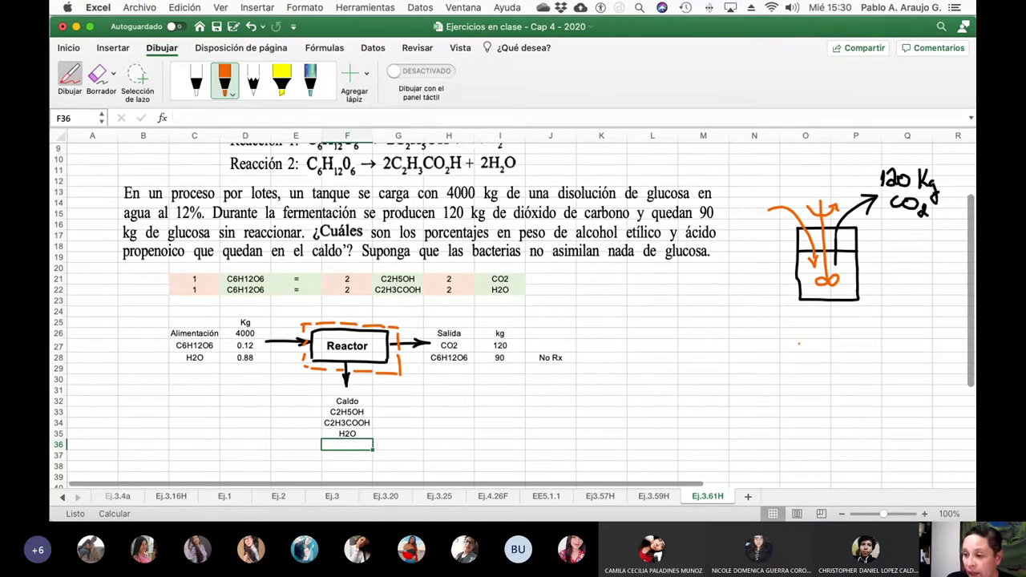
left_click(70, 71)
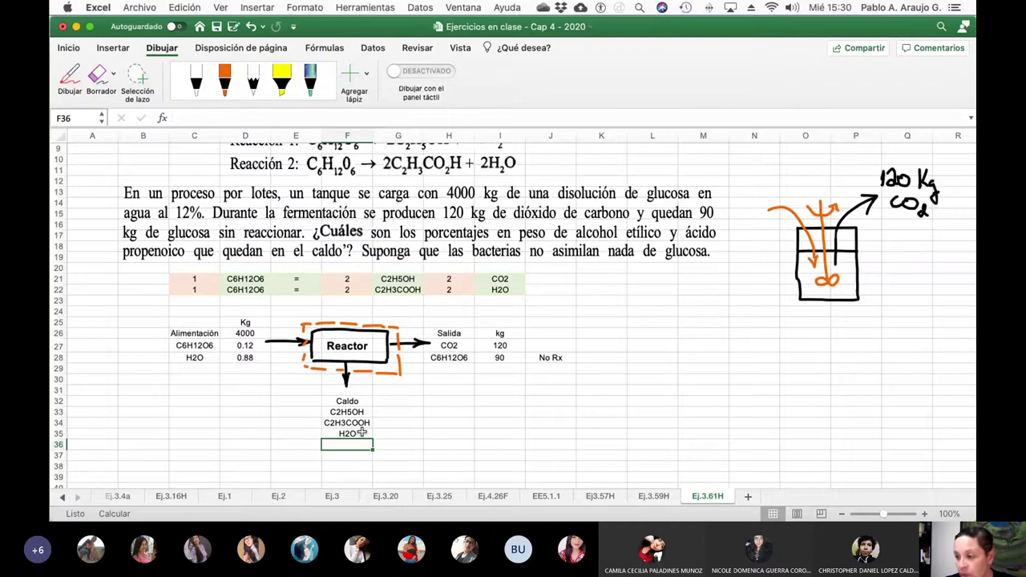
Move the unreacted glucose row (C6H12O6, 90, No Rx) from H28:J28 to F36, below the Caldo components.
left_click_drag(440, 360, 531, 358)
scroll(513, 369, "up", 1)
scroll(513, 369, "right", 1)
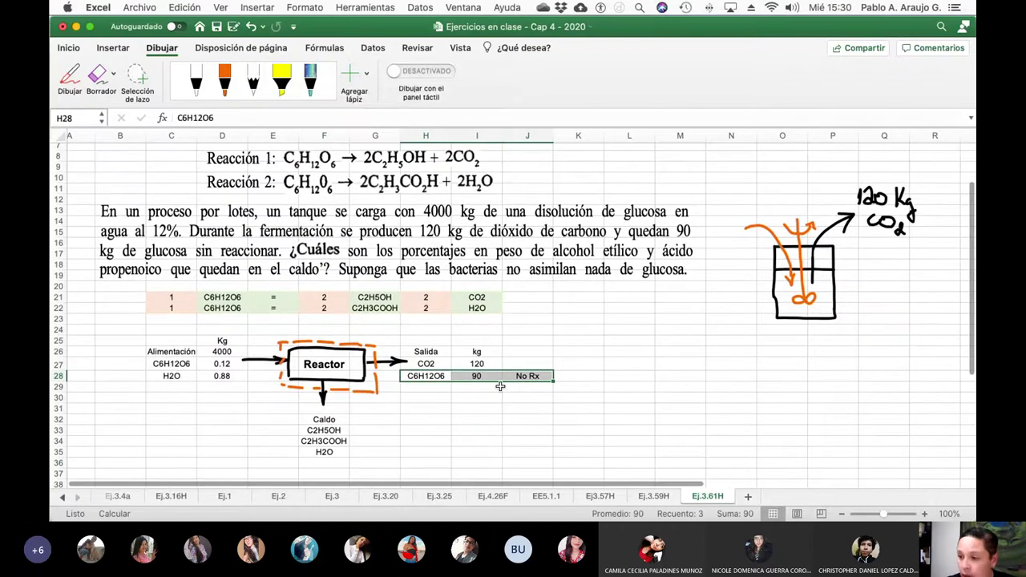
scroll(500, 386, "down", 2)
scroll(501, 386, "left", 1)
key("super+c")
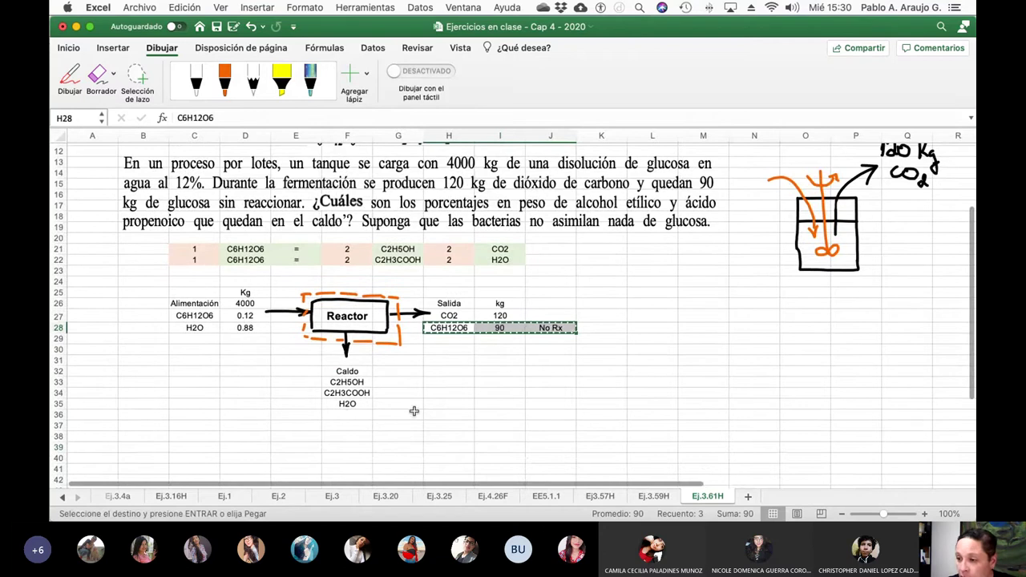
left_click(359, 416)
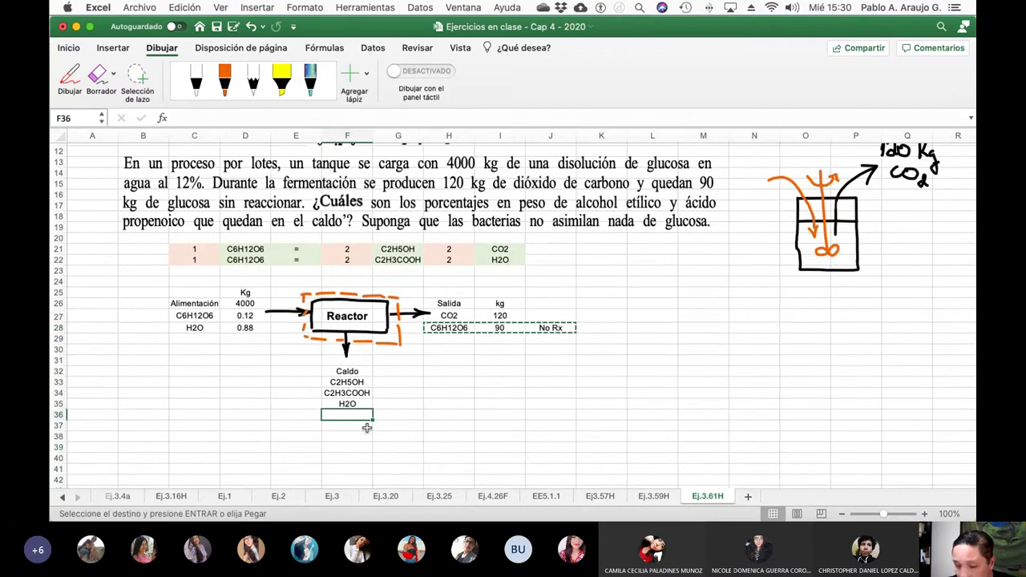
key("super+v")
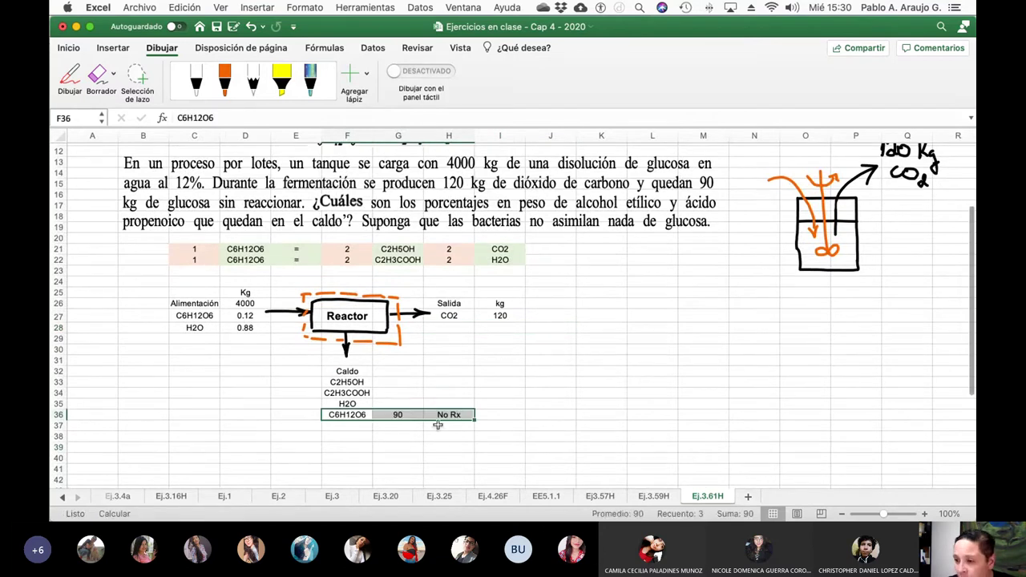
Move the No Rx label from H36 to E36, in front of the Caldo's C6H12O6.
left_click(310, 417)
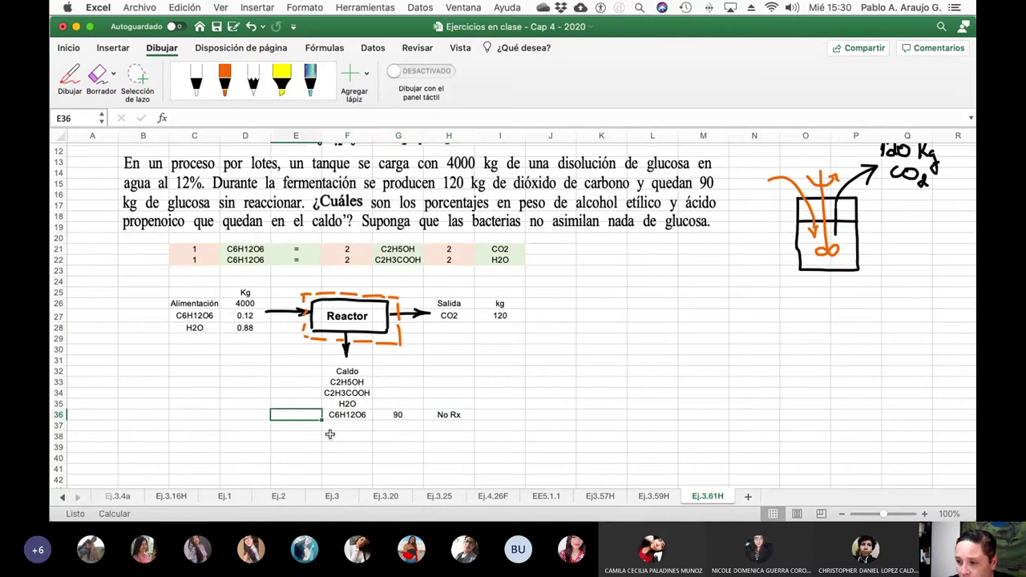
left_click(439, 419)
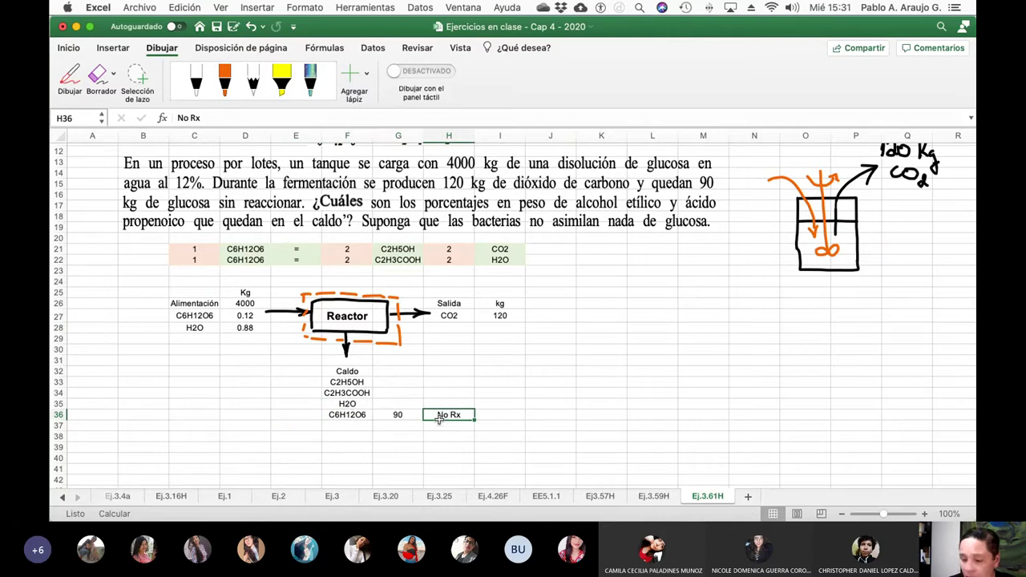
key("super+x")
left_click(311, 417)
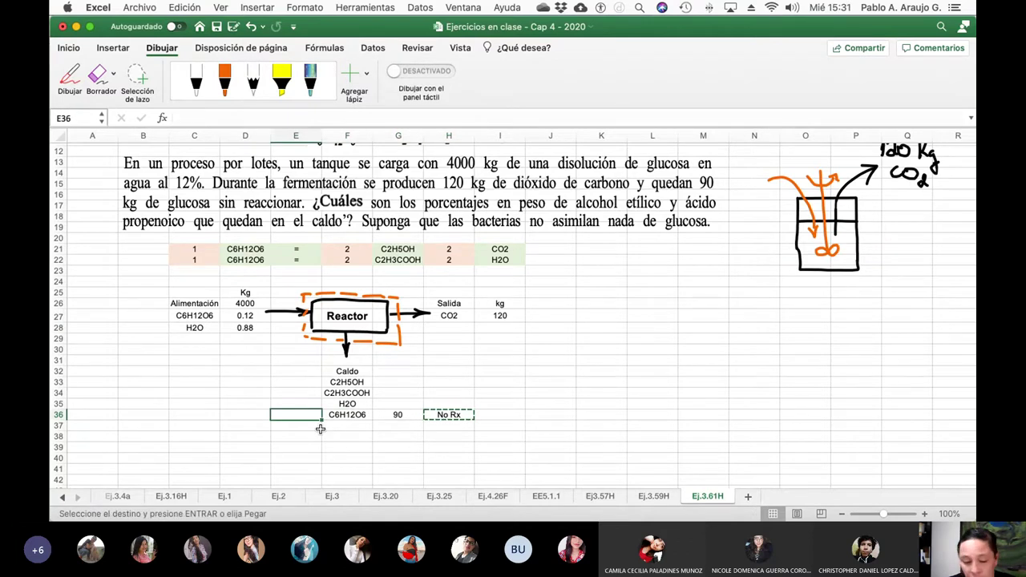
key("super+v")
left_click(520, 409)
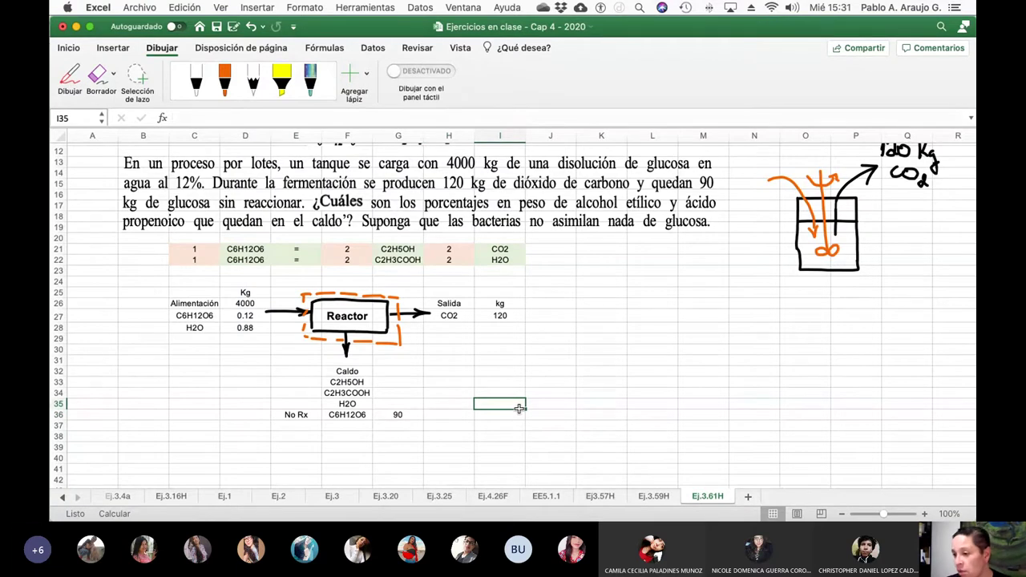
Add the column headings Kg in G32 and % in H32 beside Caldo.
left_click(418, 374)
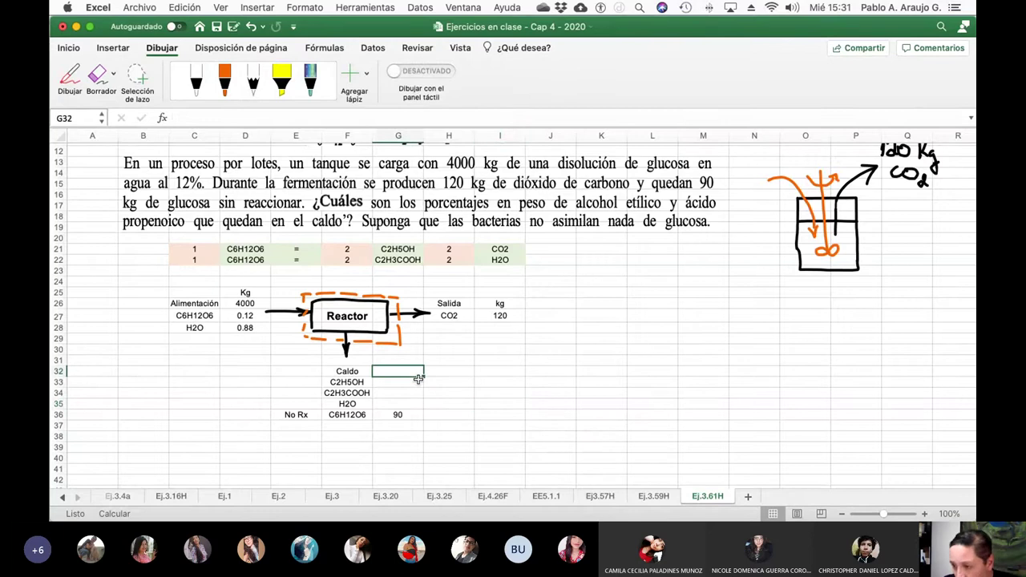
type("Kg")
key("Return")
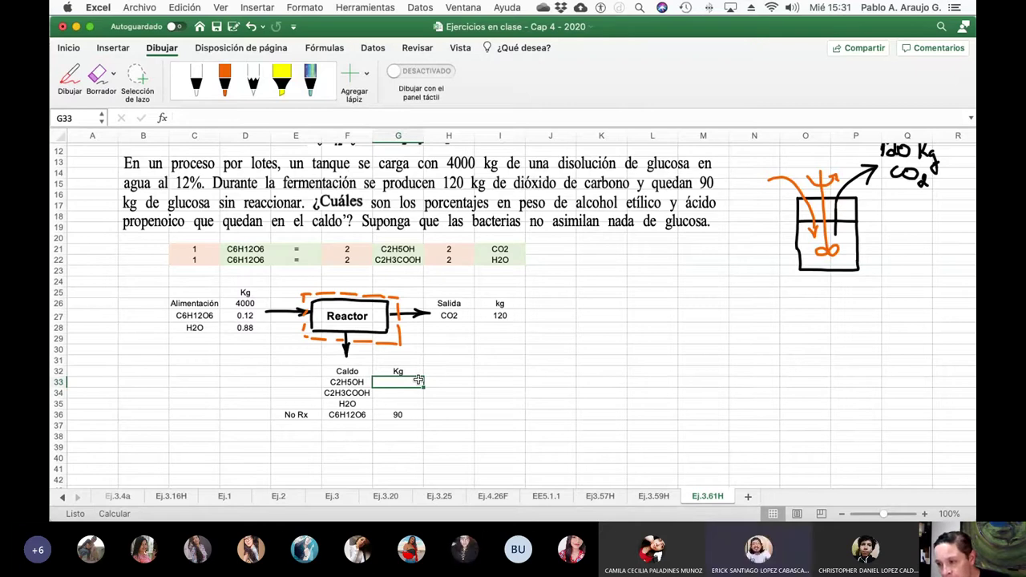
key("Left")
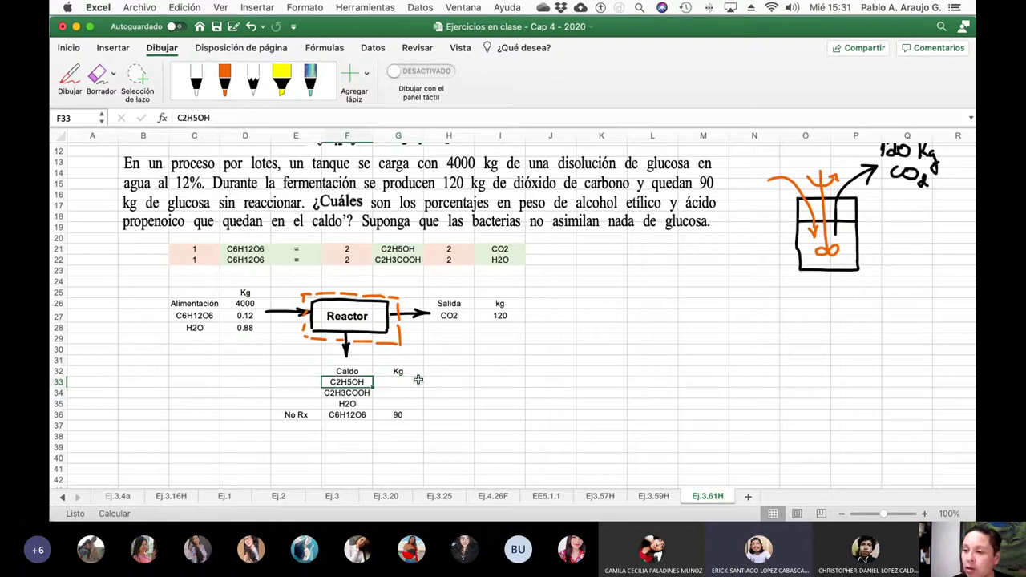
key("Down")
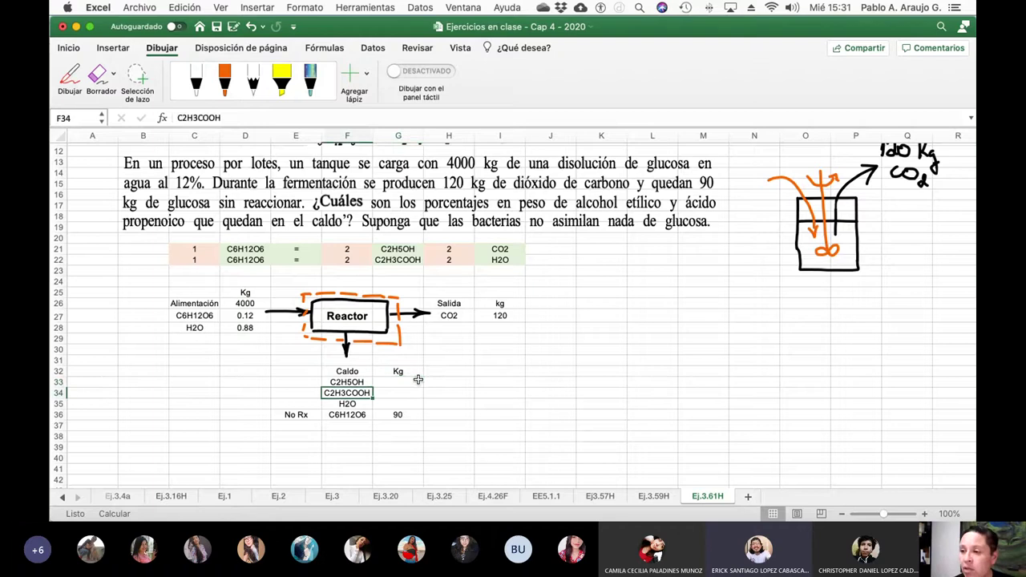
key("Down")
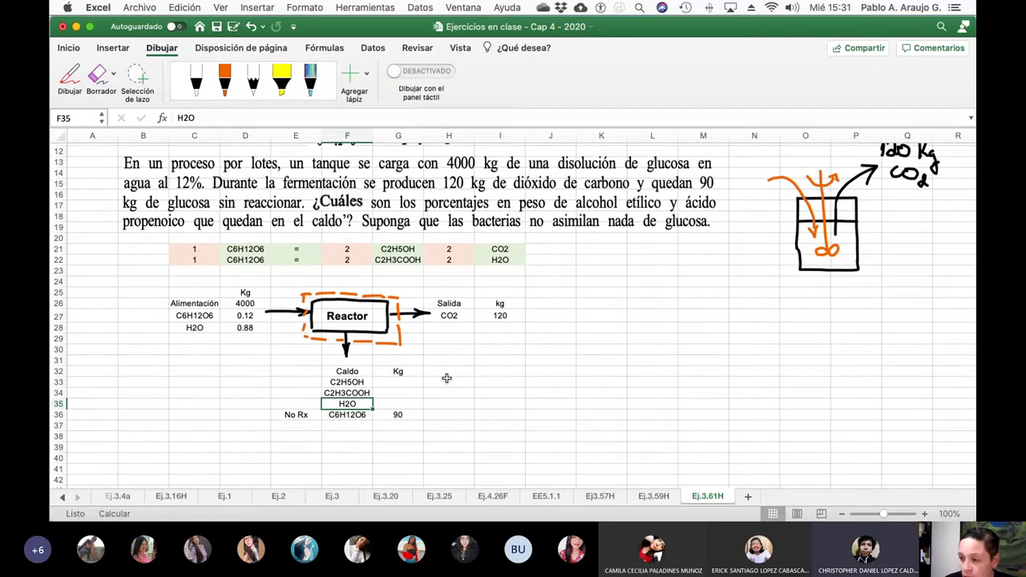
left_click(451, 373)
scroll(453, 401, "down", 1)
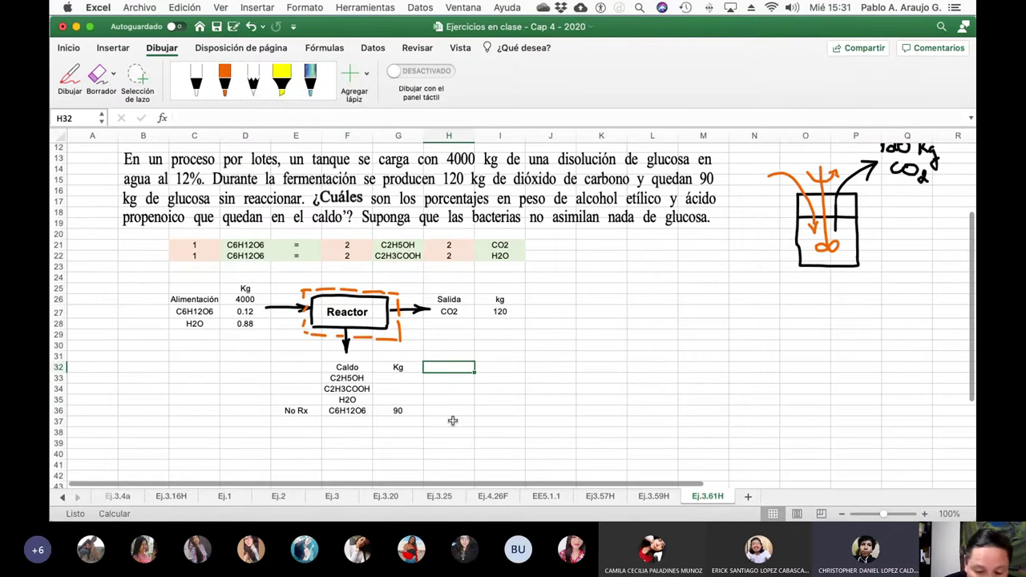
type("%")
key("Return")
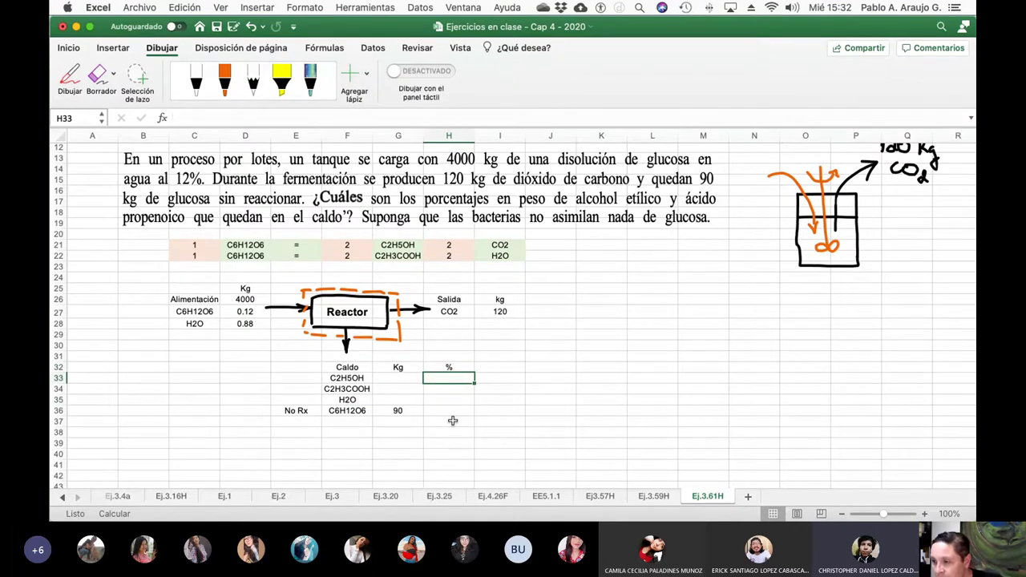
Underline "Suponga" and "las bacterias no asimilan nada de glucosa" in the problem statement with orange ink.
left_click(225, 81)
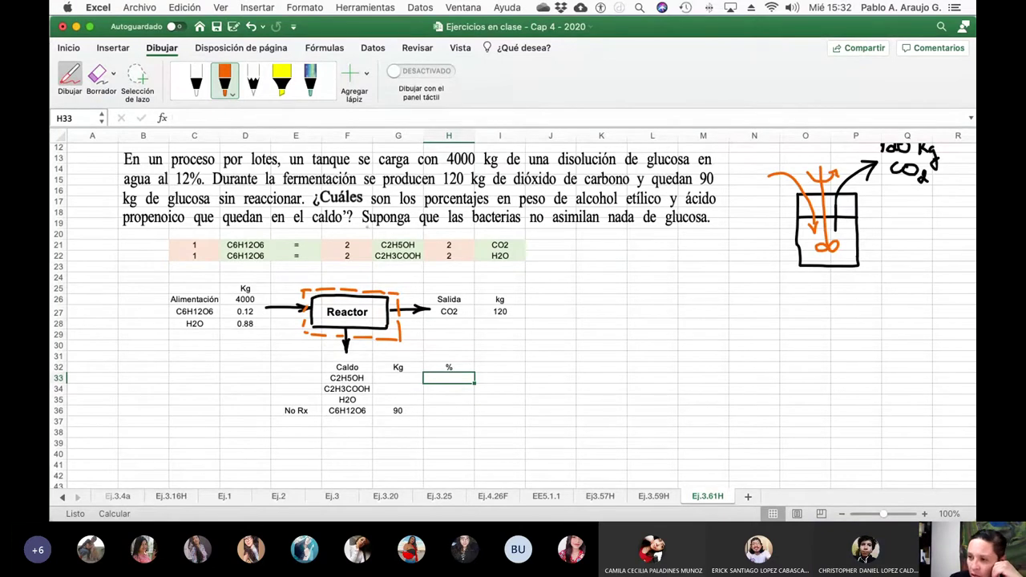
left_click_drag(364, 227, 410, 226)
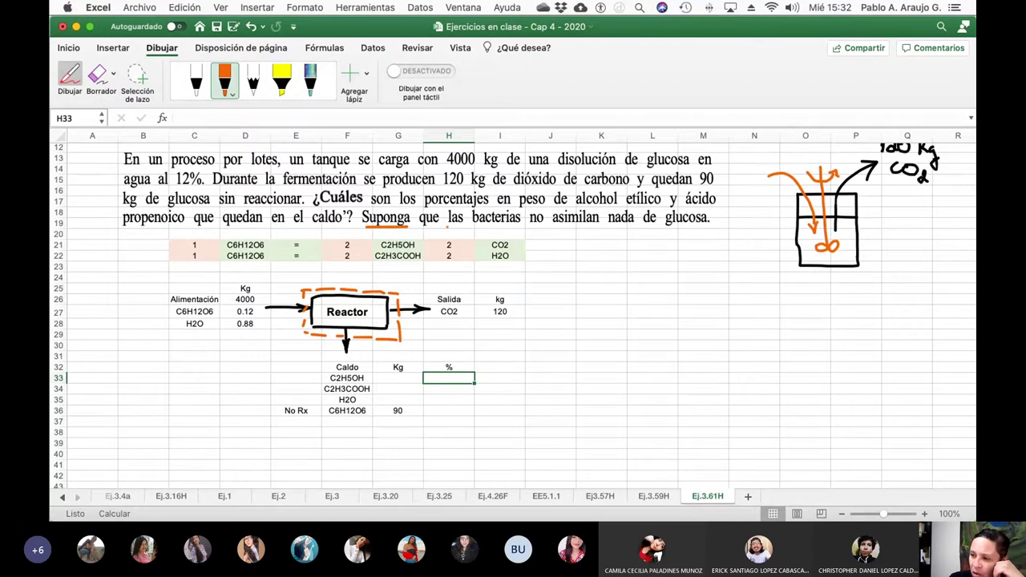
left_click_drag(443, 228, 706, 229)
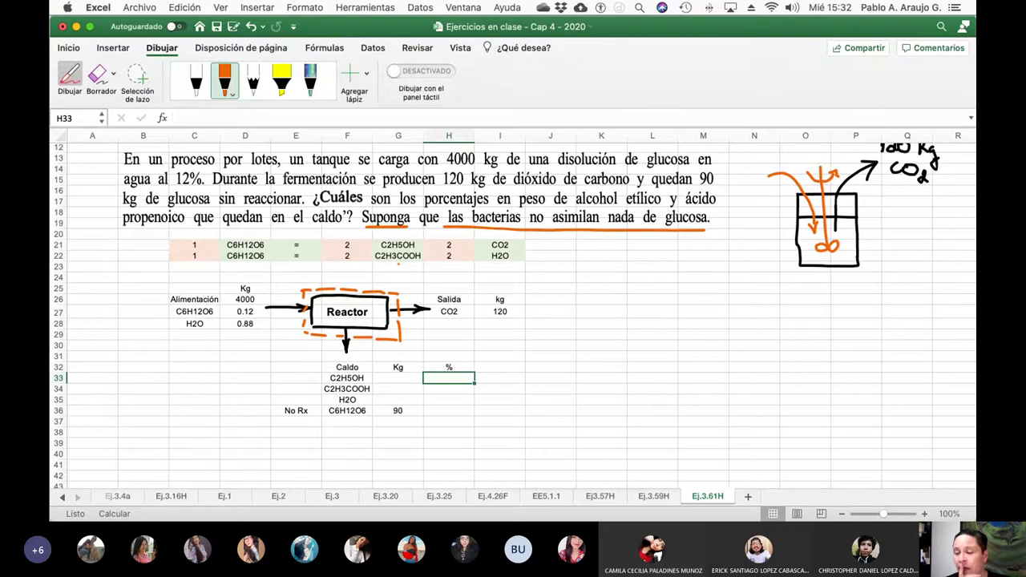
Switch to Vista Previa and examine the cell concentration versus time graph in the batch reactor PDF.
key("super+Tab")
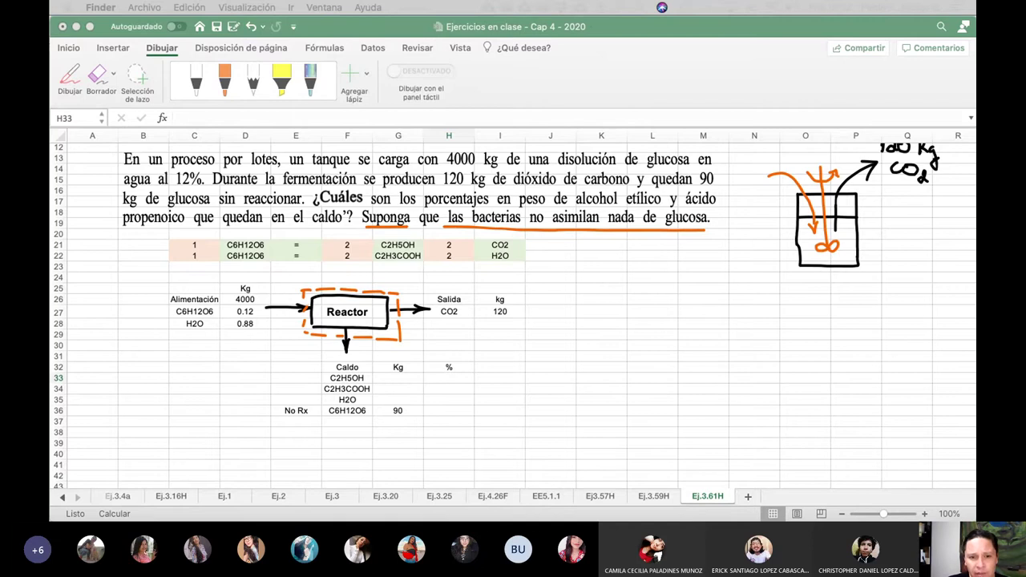
key("super+Tab")
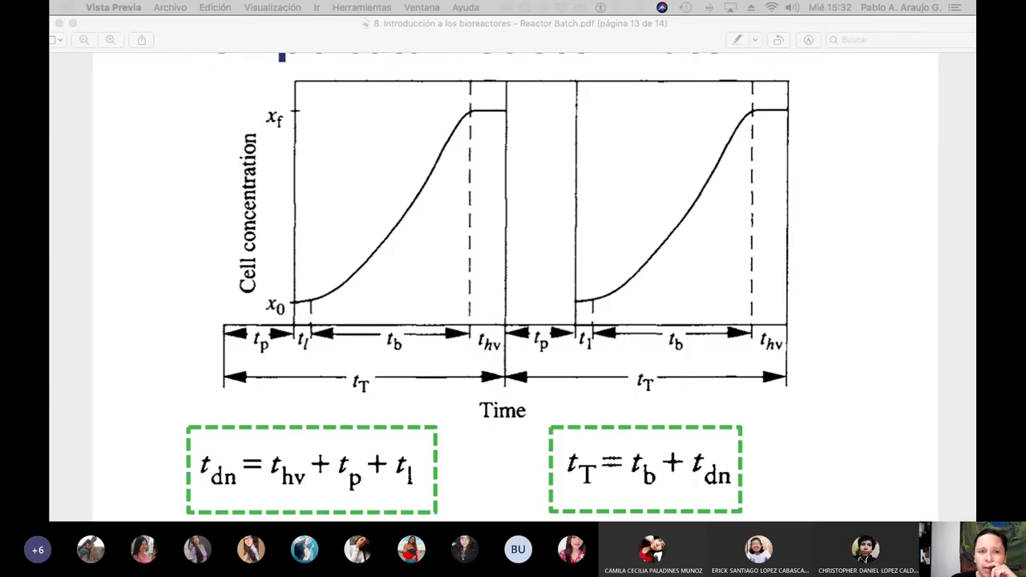
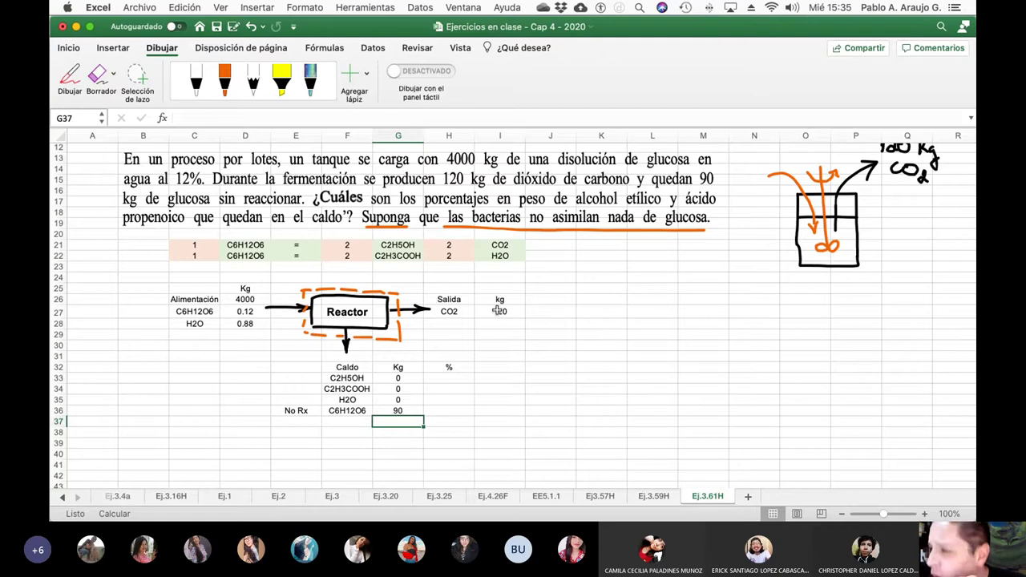
left_click(499, 311)
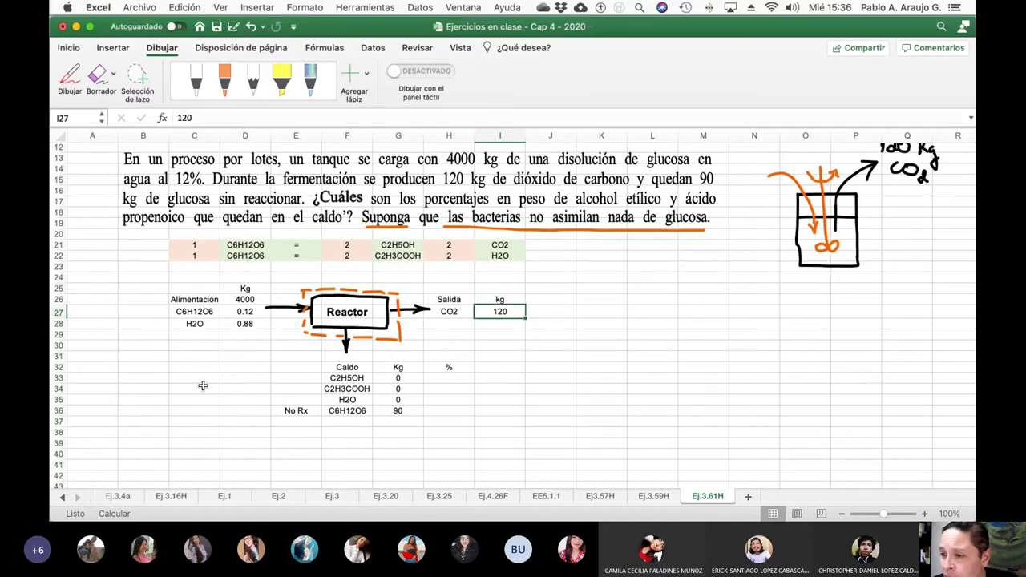
left_click(194, 349)
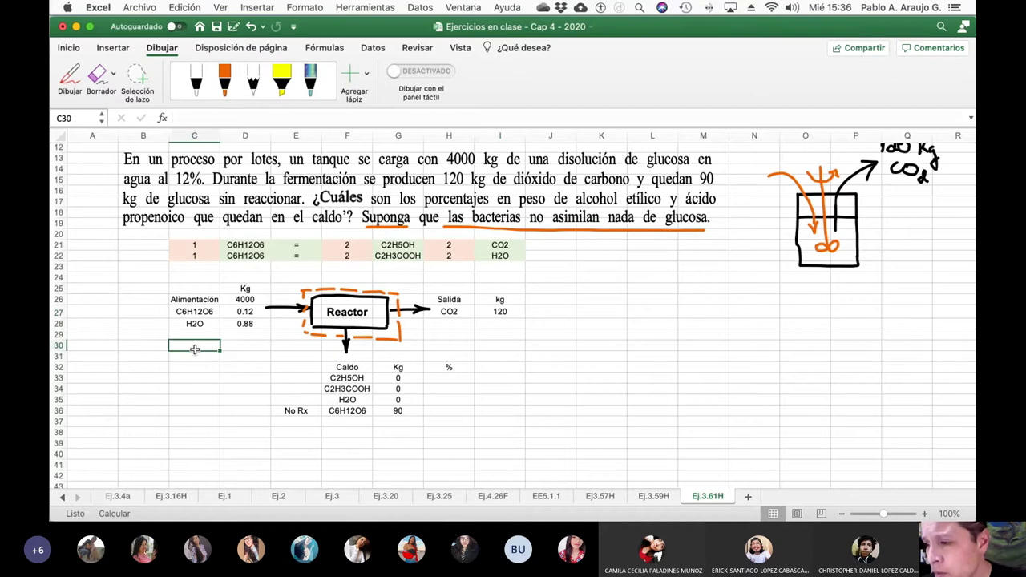
key("Up")
key("Up")
key("Up")
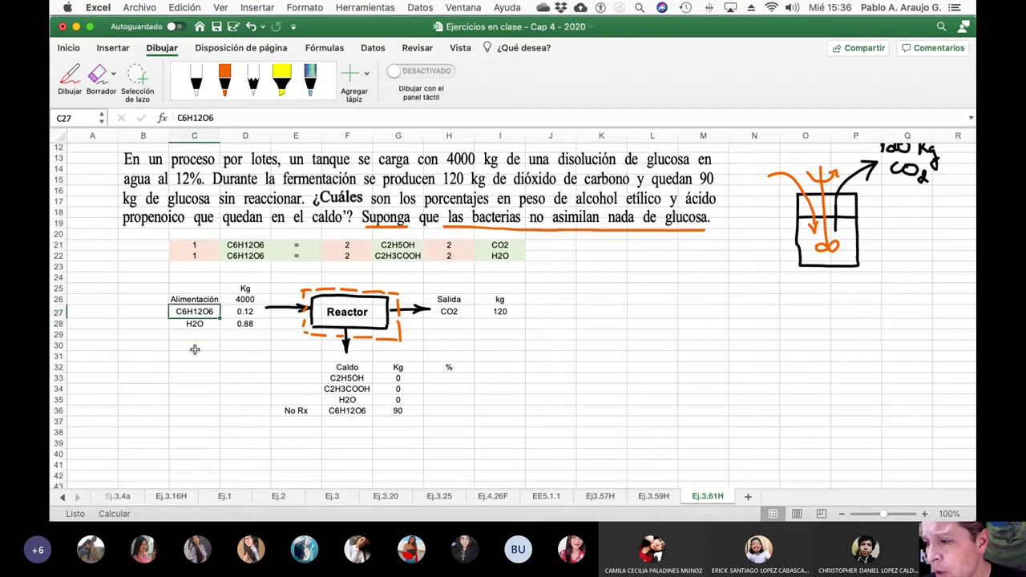
key("Right")
key("Up")
key("shift+Up")
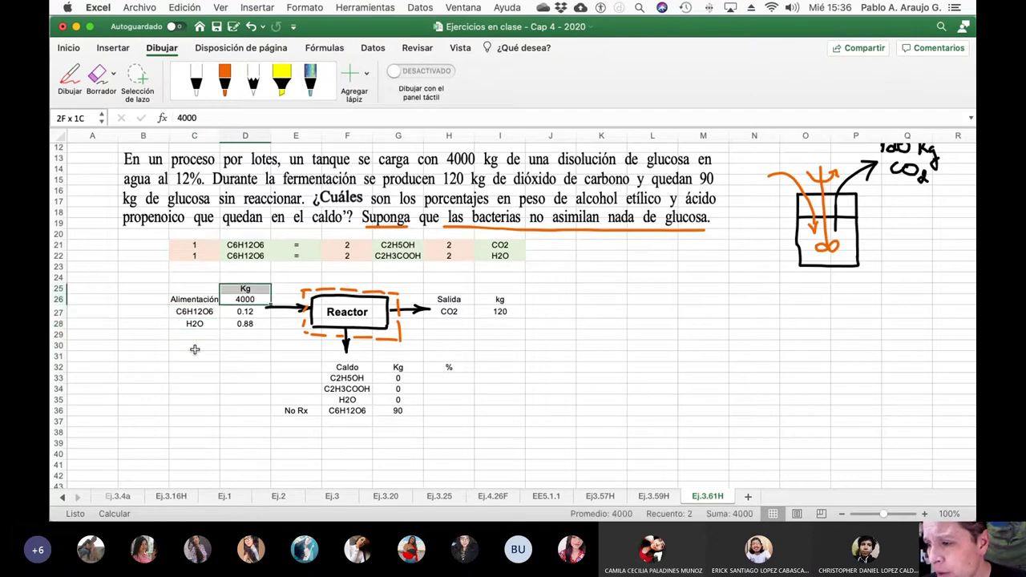
Move the Alimentación block from C25:D28 to A25:B28.
key("Down")
key("Up")
key("Up")
key("Left")
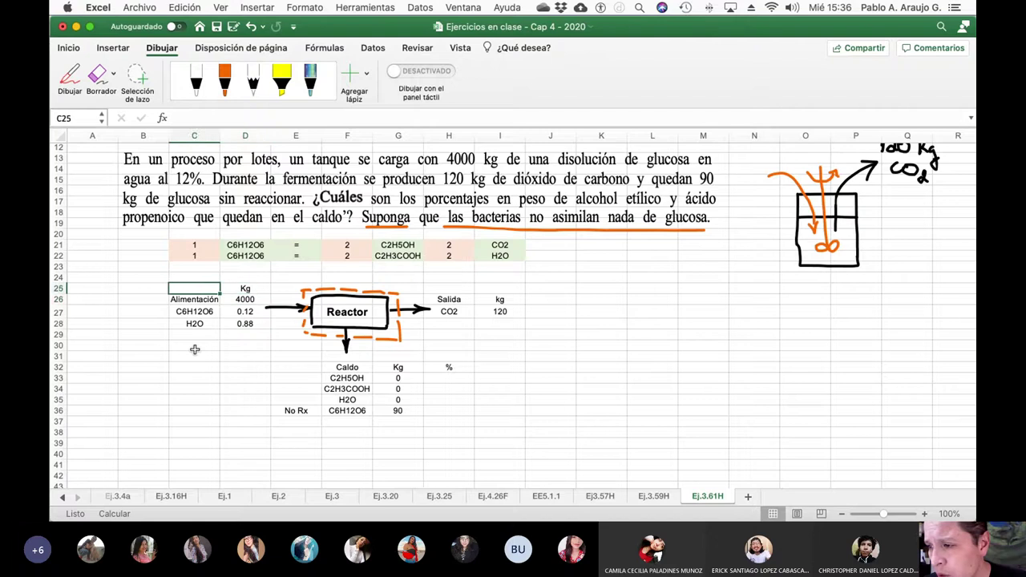
key("shift+Right")
key("shift+Down")
key("shift+Down")
key("shift+Down")
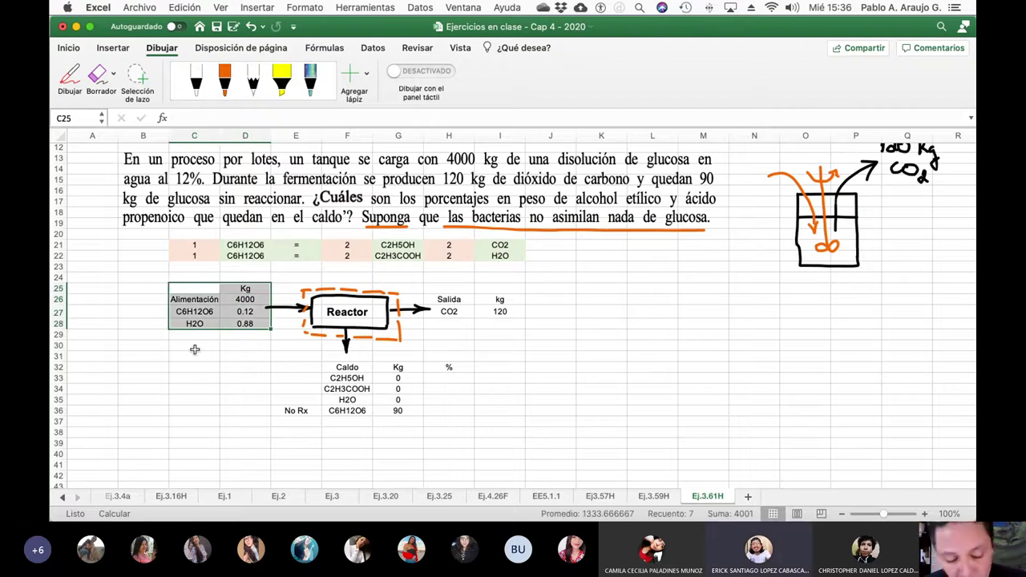
key("super+c")
key("Left")
key("Left")
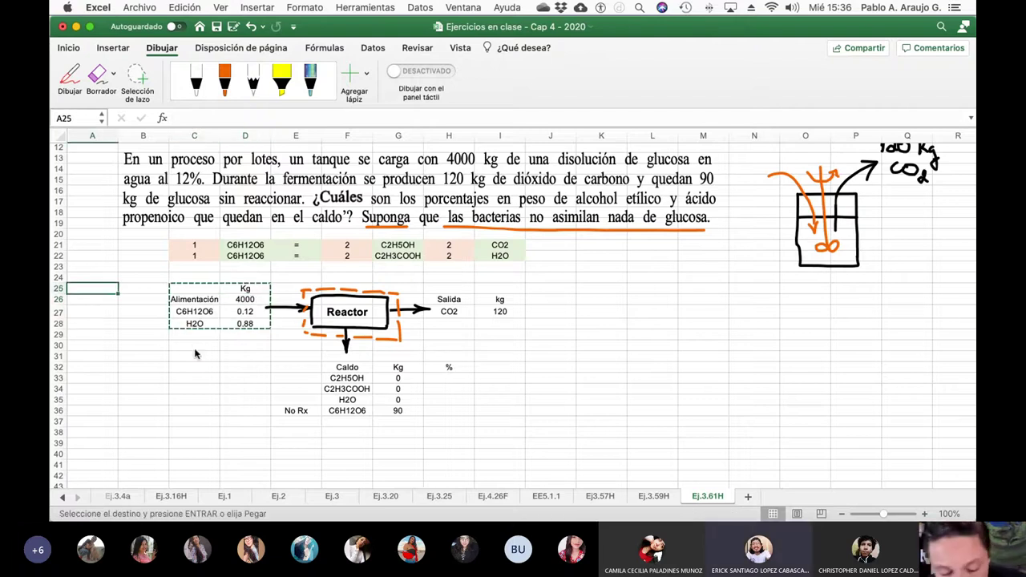
key("super+v")
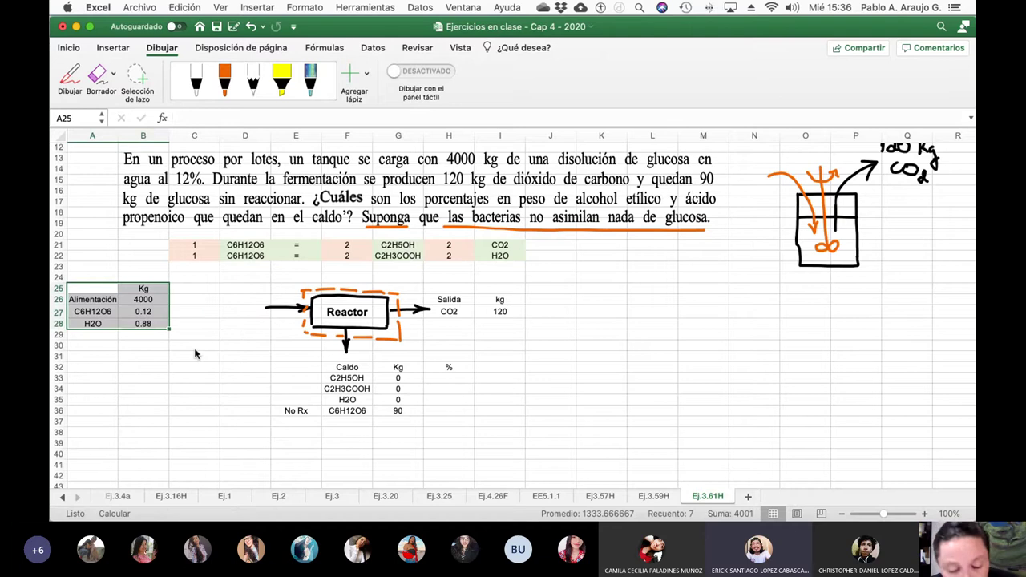
Shift the Alimentación block one column over so it occupies B25:C28.
key("super+x")
key("Right")
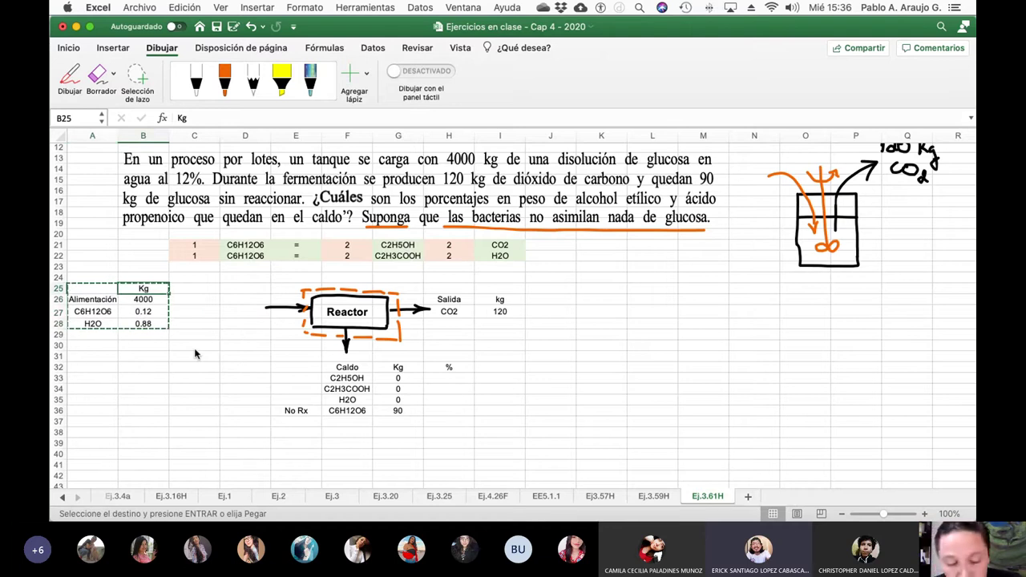
key("super+v")
Add a % heading in D26 beside the 4000 kg feed.
key("Right")
key("Right")
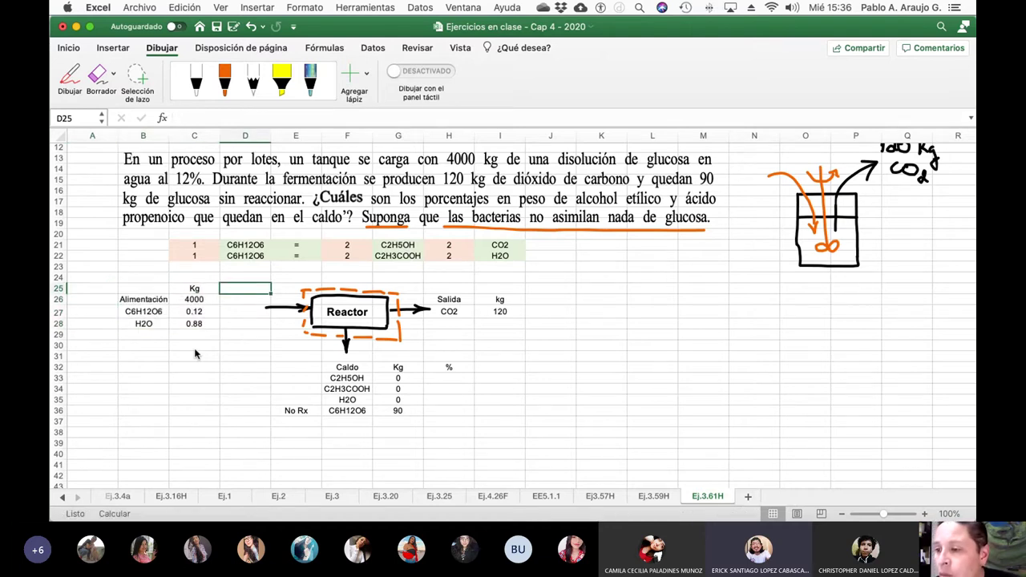
key("Down")
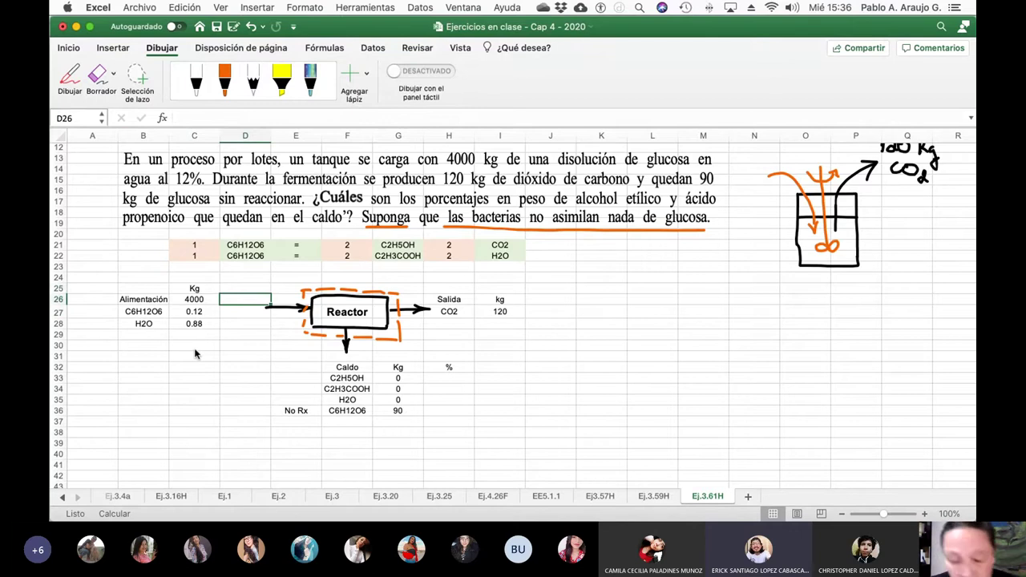
type("%")
key("Return")
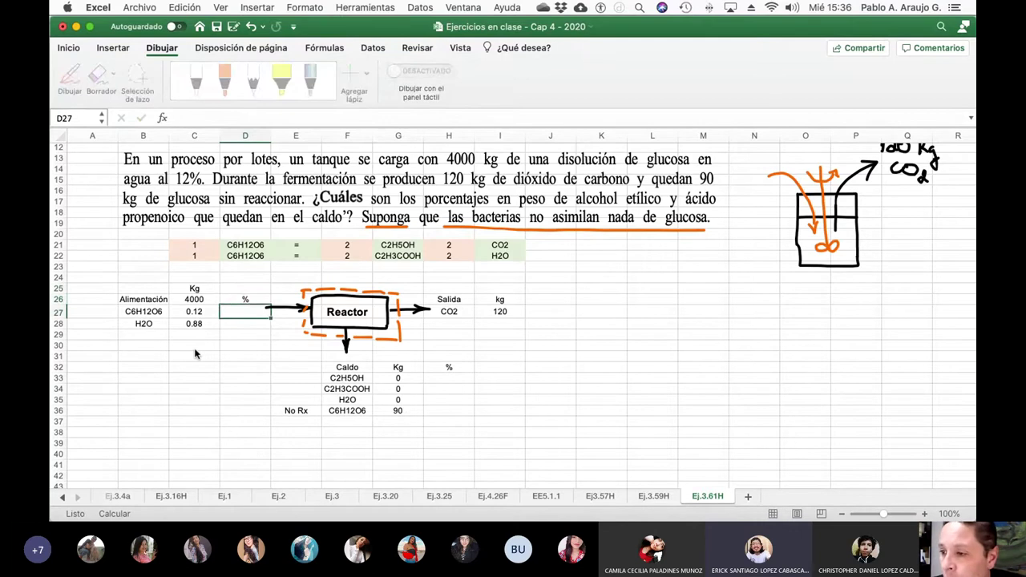
Move the feed fractions 0.12 and 0.88 from C27:C28 to the % column in D27:D28.
key("Left")
key("shift+Down")
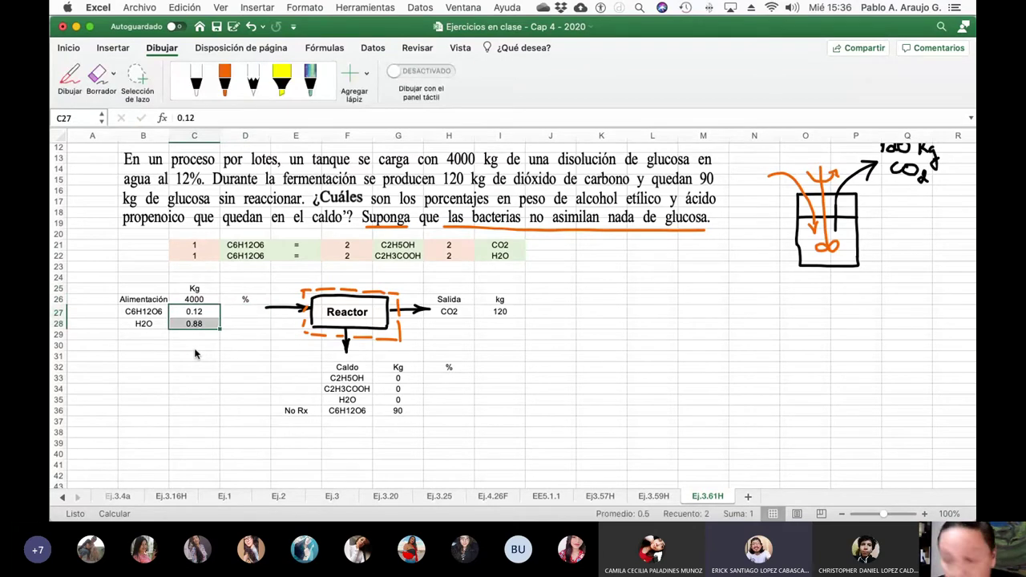
key("super+x")
key("Right")
key("super+v")
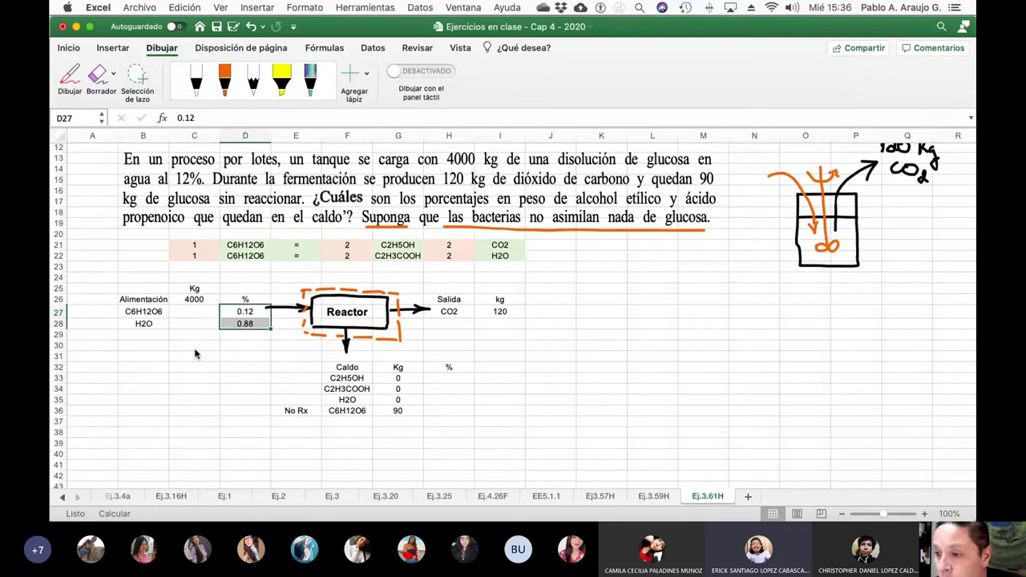
Calculate the glucose mass in the feed in C27 with the formula =D27*C26.
key("Left")
type("=")
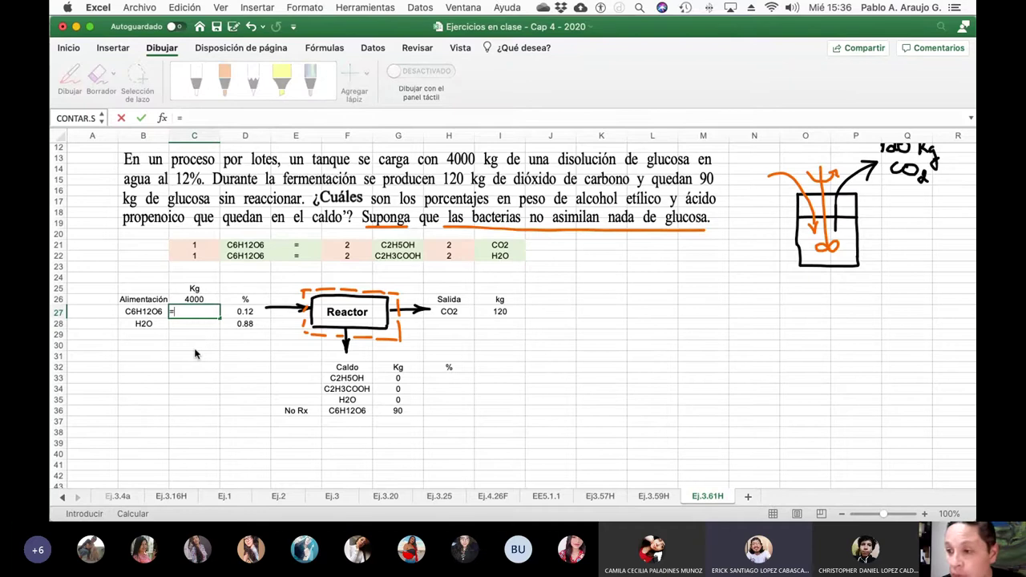
left_click(247, 312)
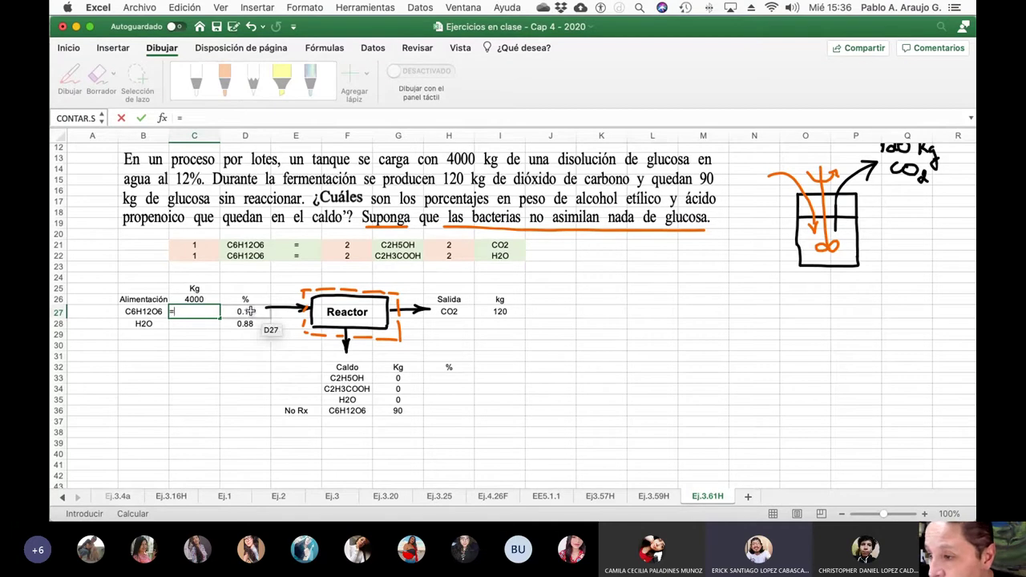
type("*")
left_click(197, 299)
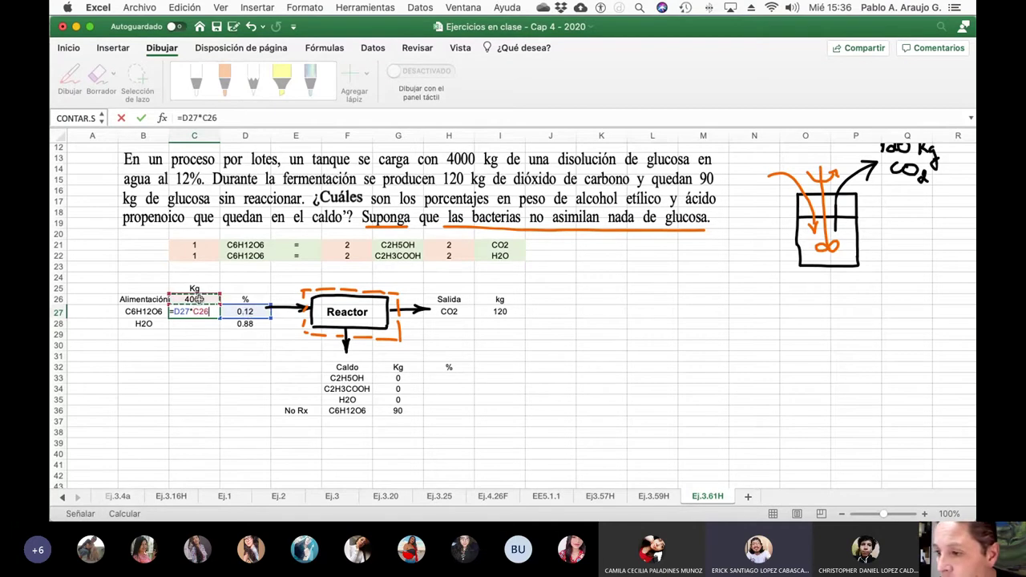
key("Return")
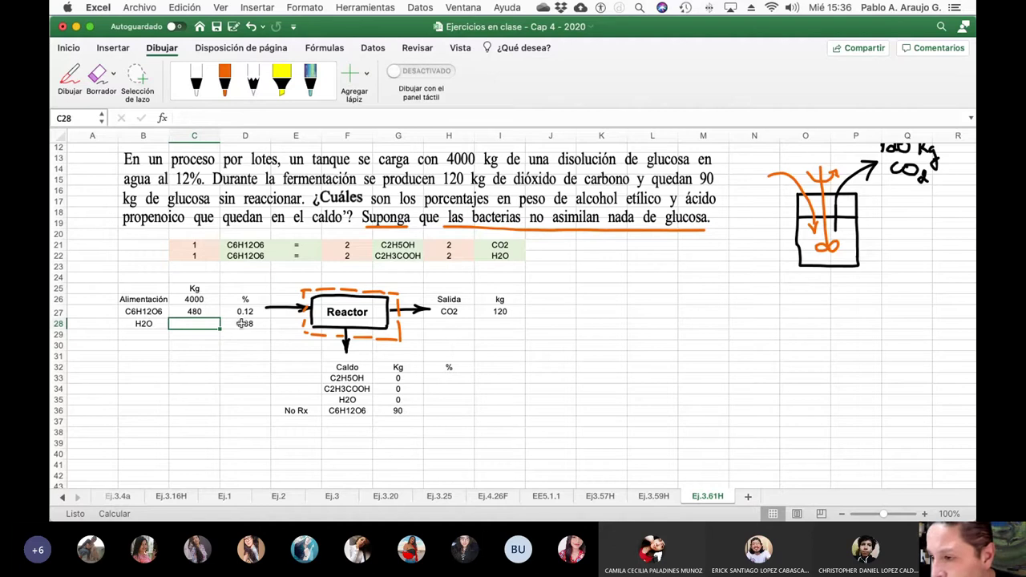
Calculate the water mass in the feed in C28 with the formula =D28*C26.
type("=")
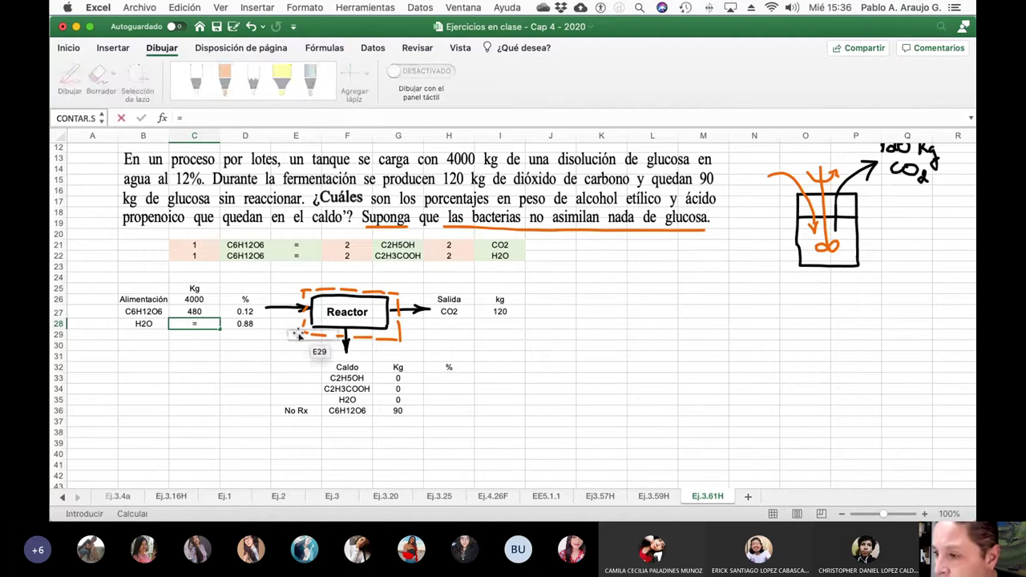
left_click(248, 323)
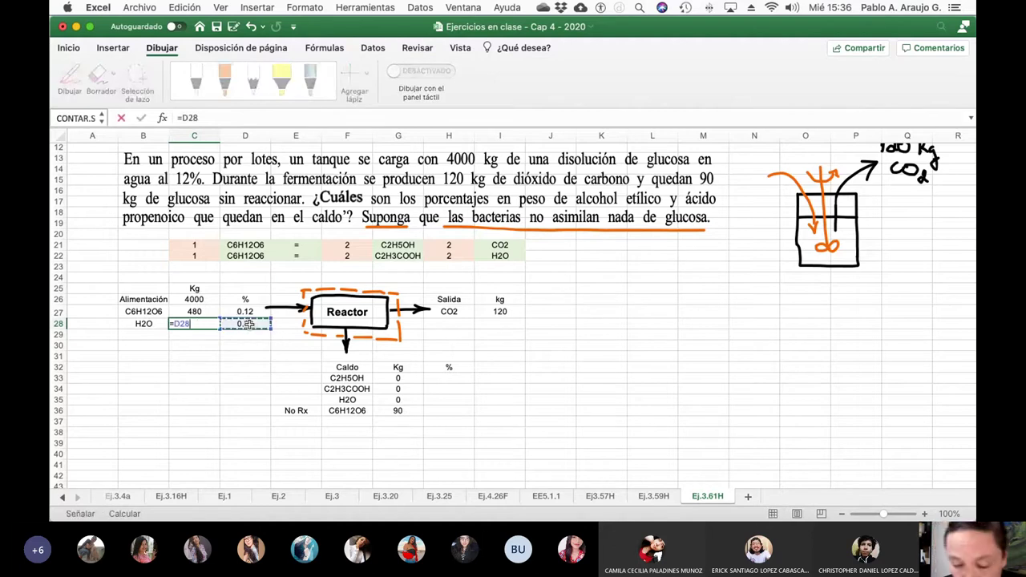
type("*")
left_click(213, 300)
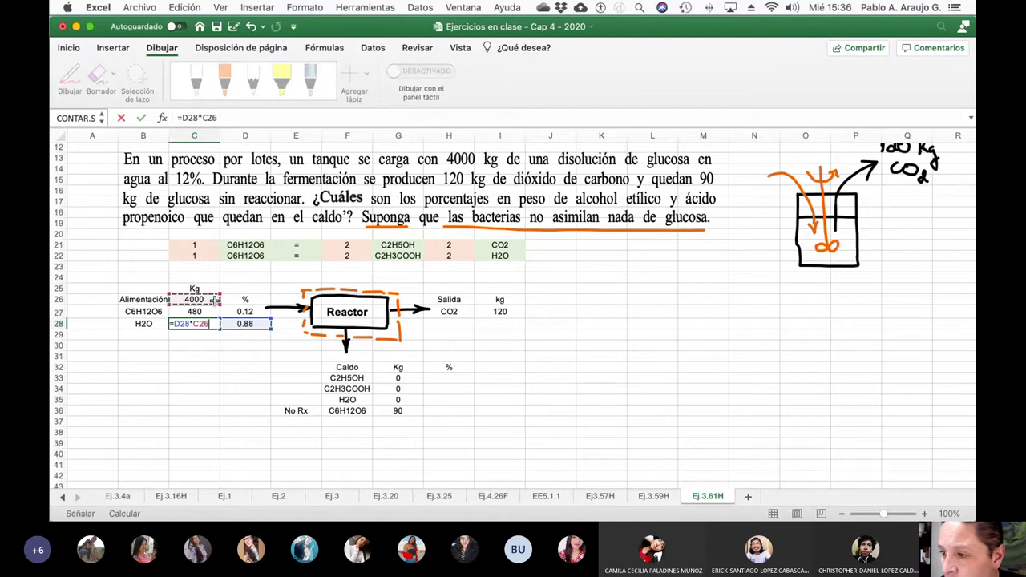
key("Return")
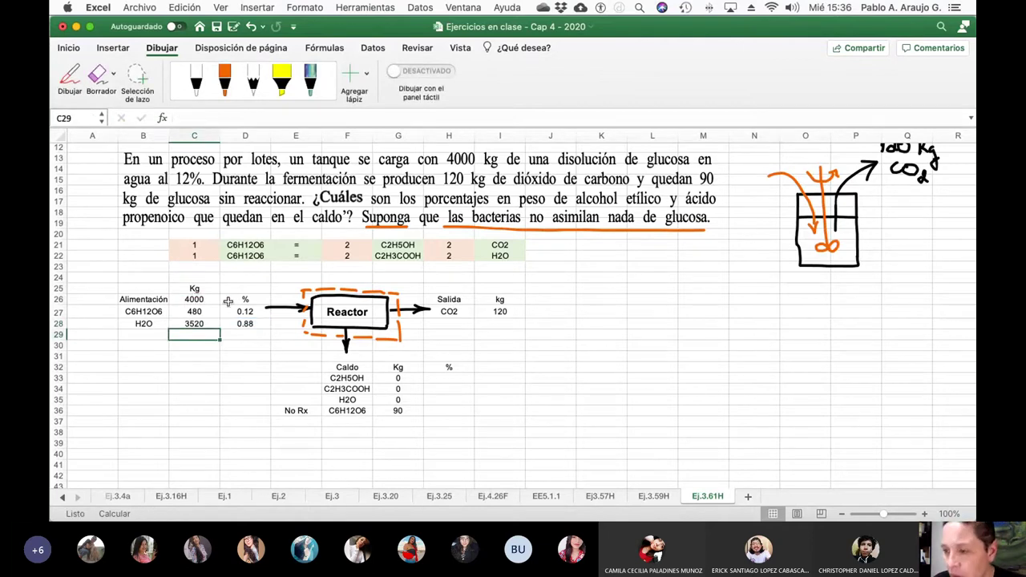
left_click(197, 312)
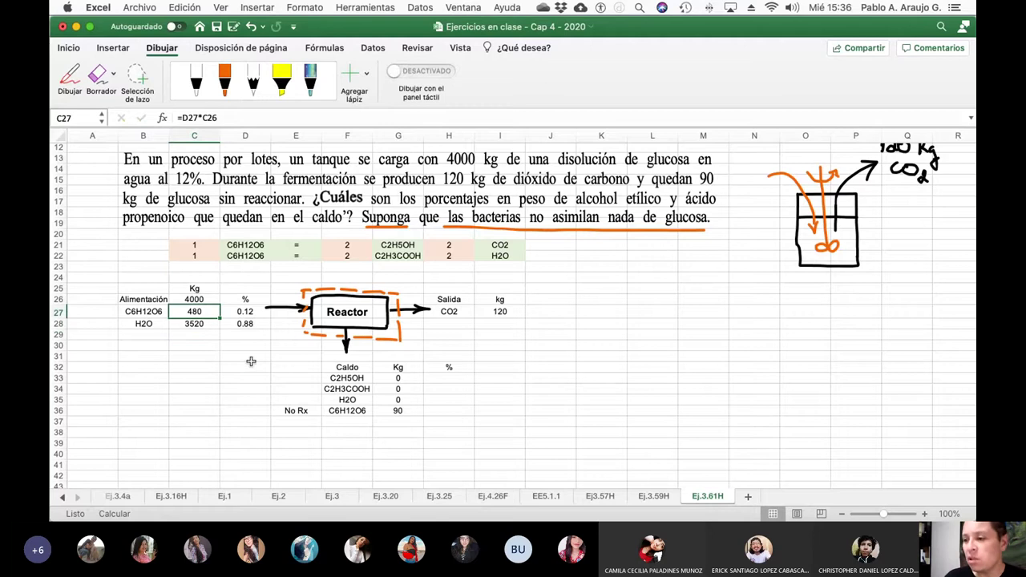
Enter the label C6H12O6 (Rx) in B30 and widen column B to fit it.
left_click(146, 346)
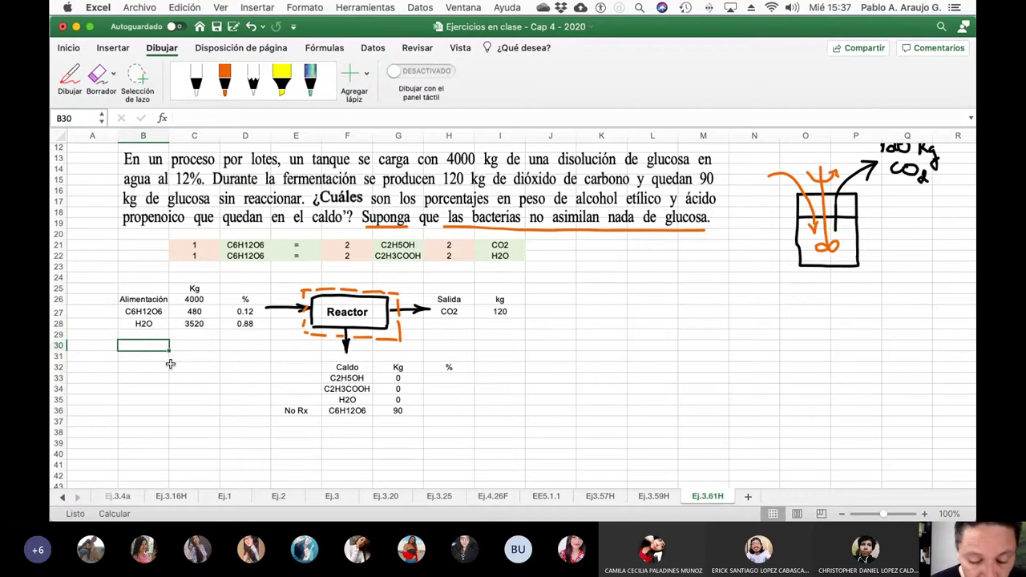
type("C6H")
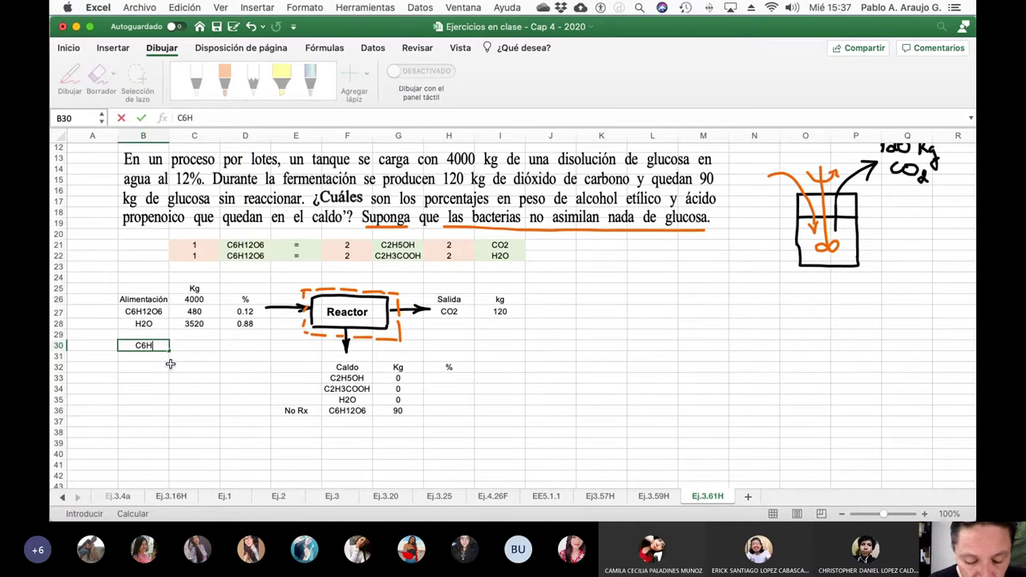
type("12O67")
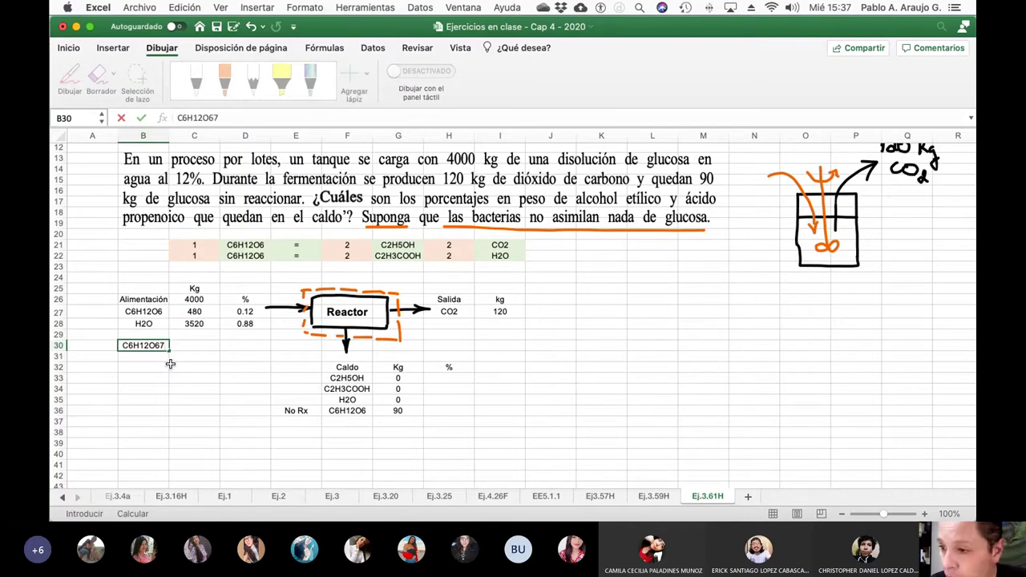
key("BackSpace")
type("(Rx)")
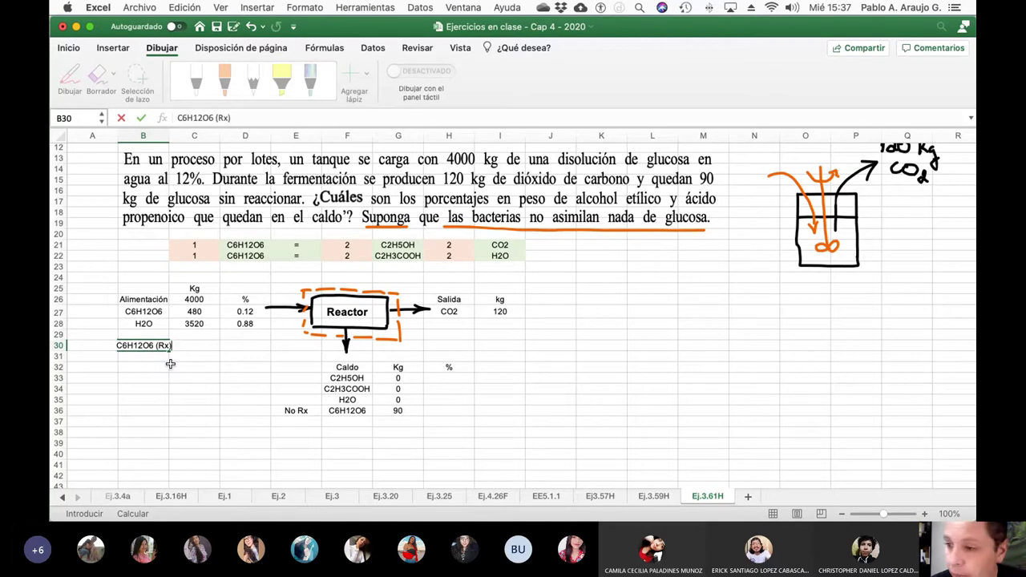
key("Return")
type("=")
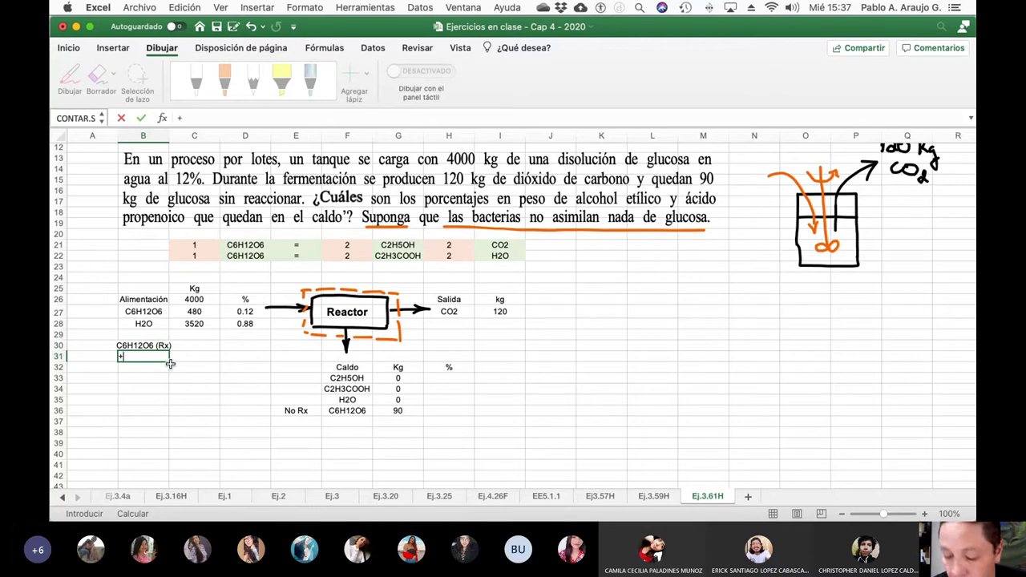
key("BackSpace")
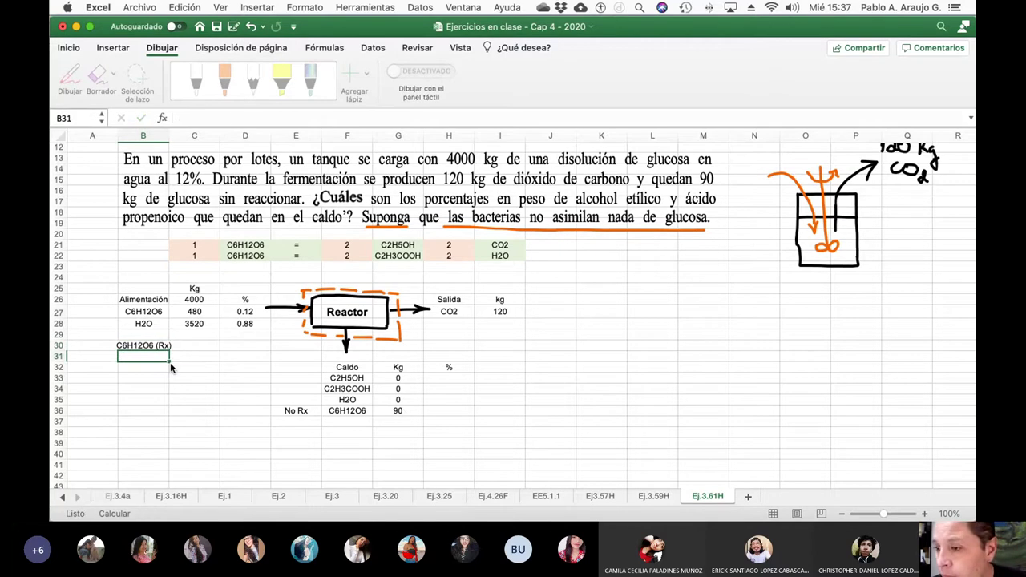
left_click(145, 346)
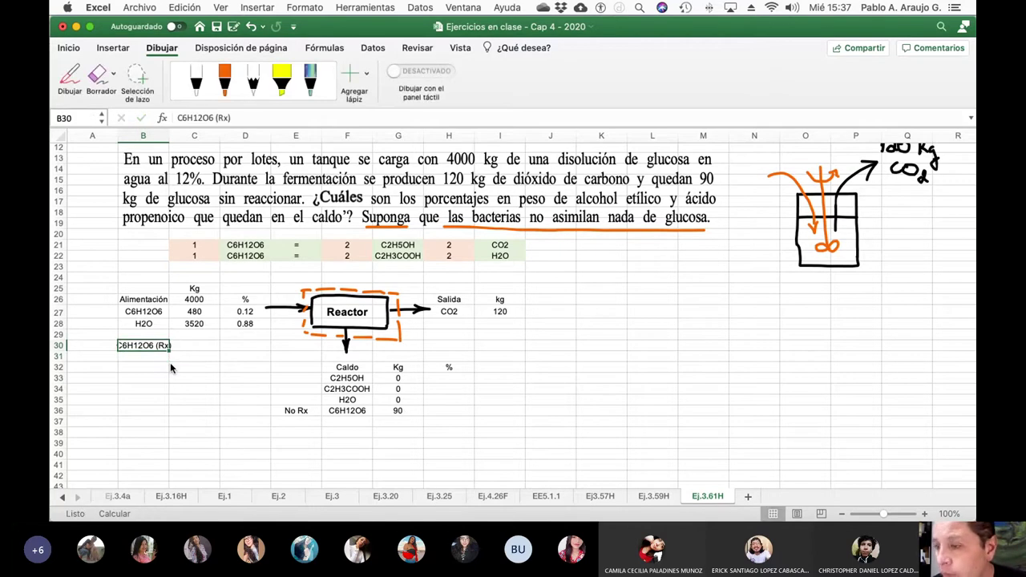
double_click(169, 136)
Calculate the reacted glucose in C30 by subtracting the unreacted amount from the feed, =C27-G36.
left_click(213, 349)
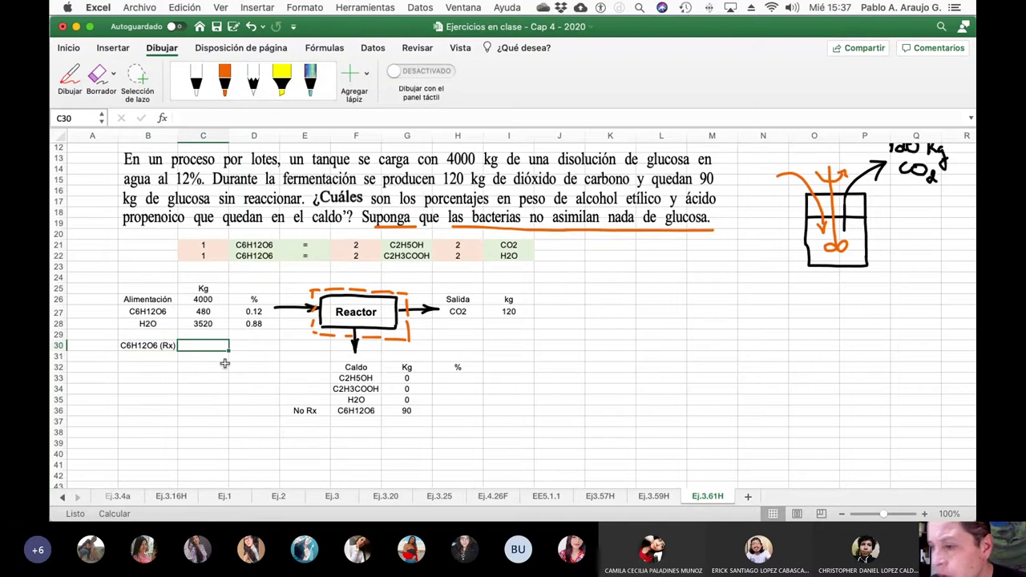
type("=")
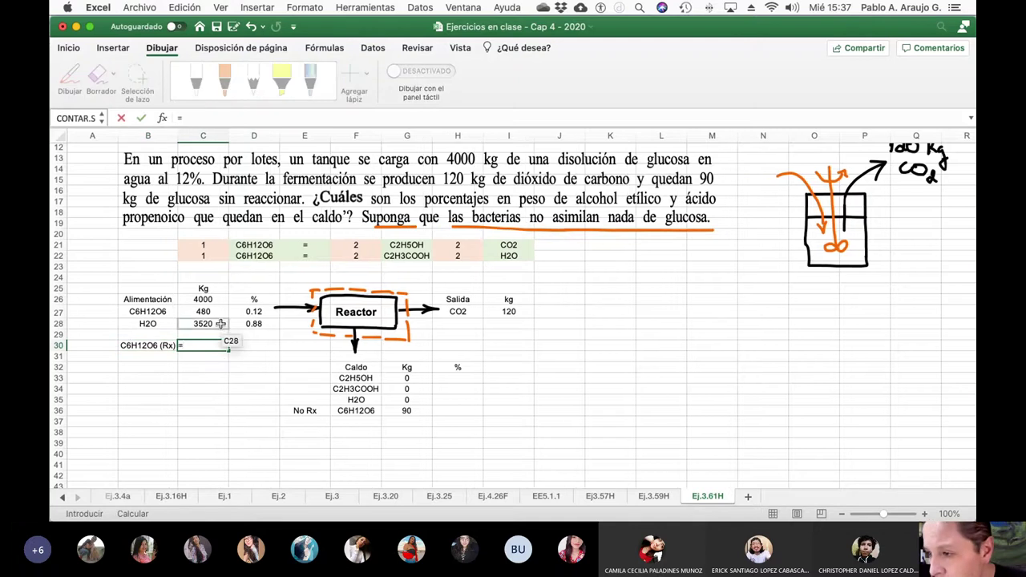
left_click(216, 315)
type("-")
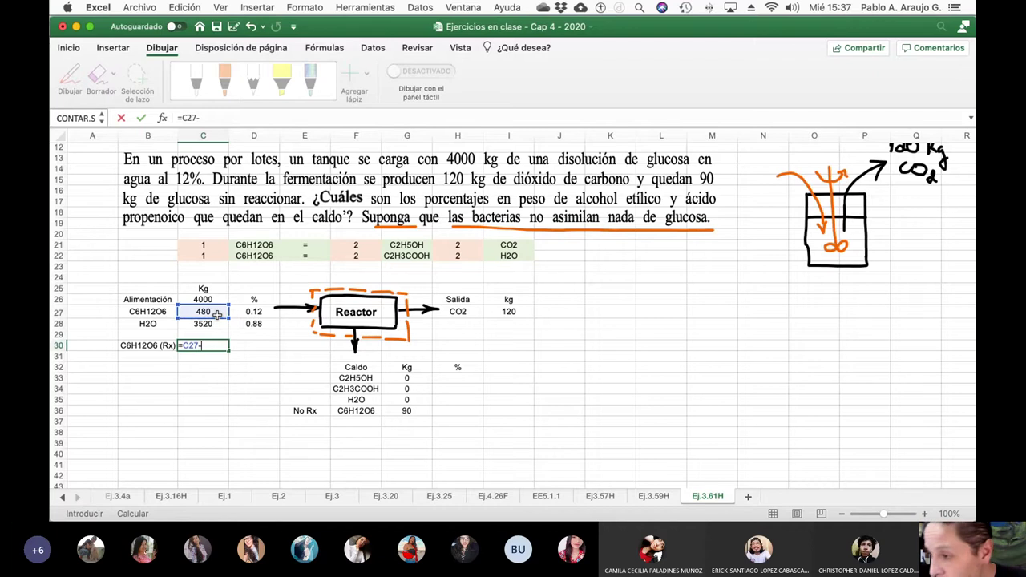
left_click(416, 412)
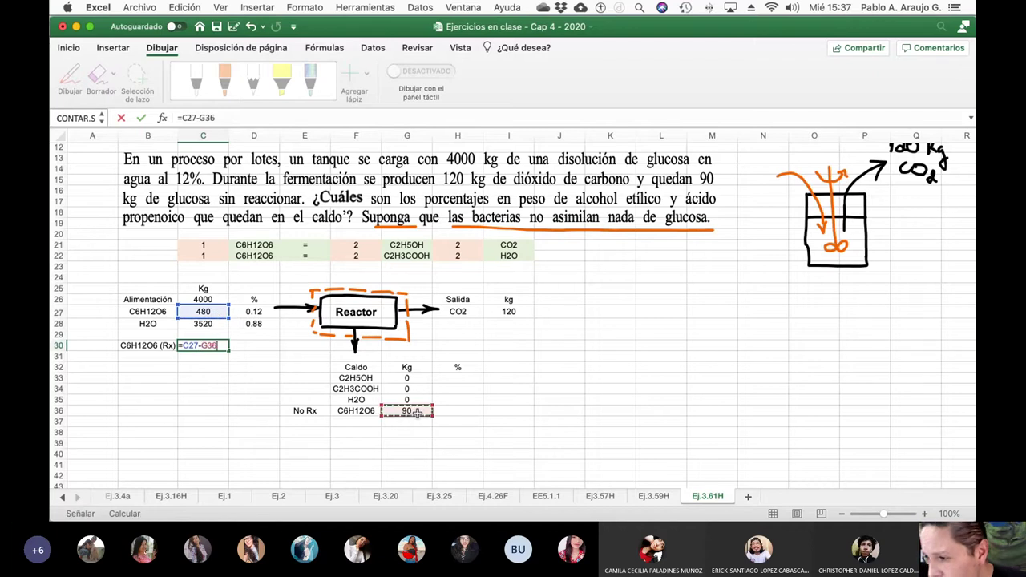
key("Return")
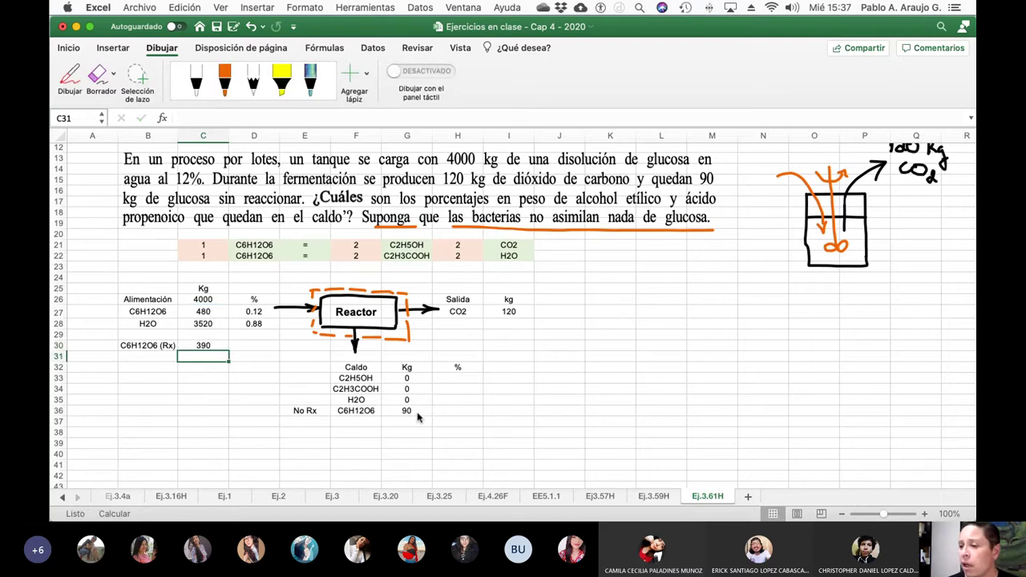
left_click(509, 313)
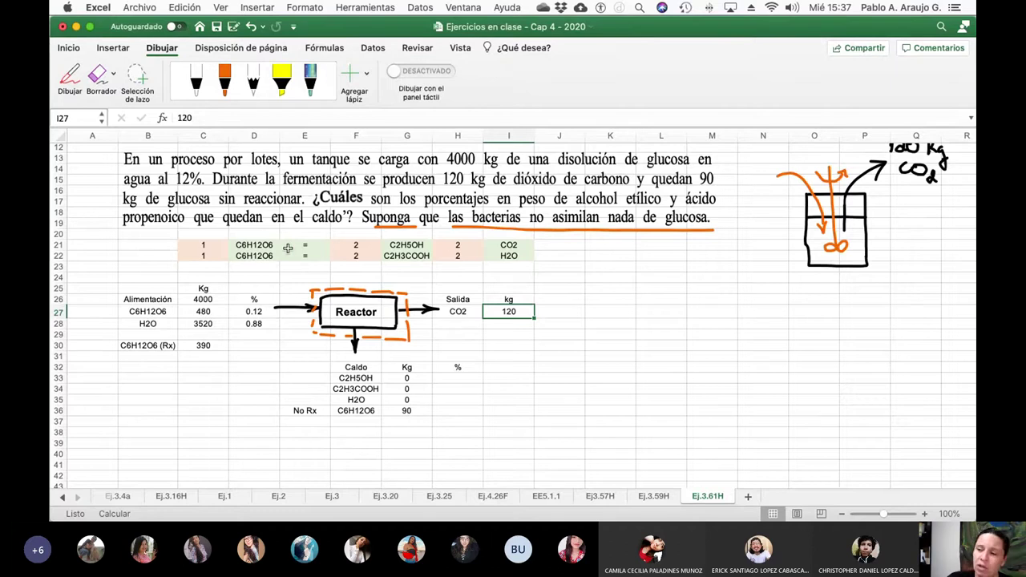
left_click(545, 300)
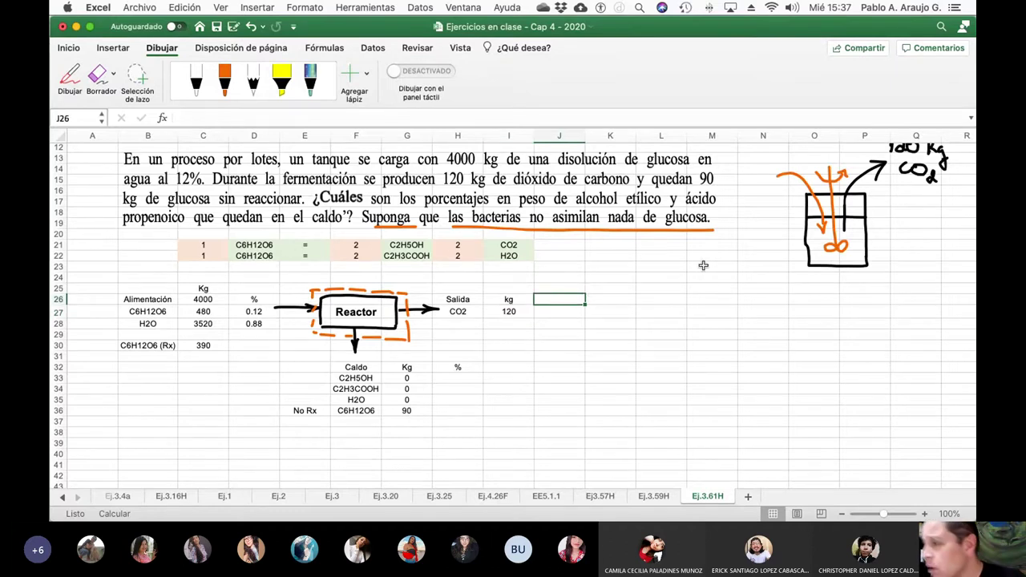
scroll(777, 283, "up", 6)
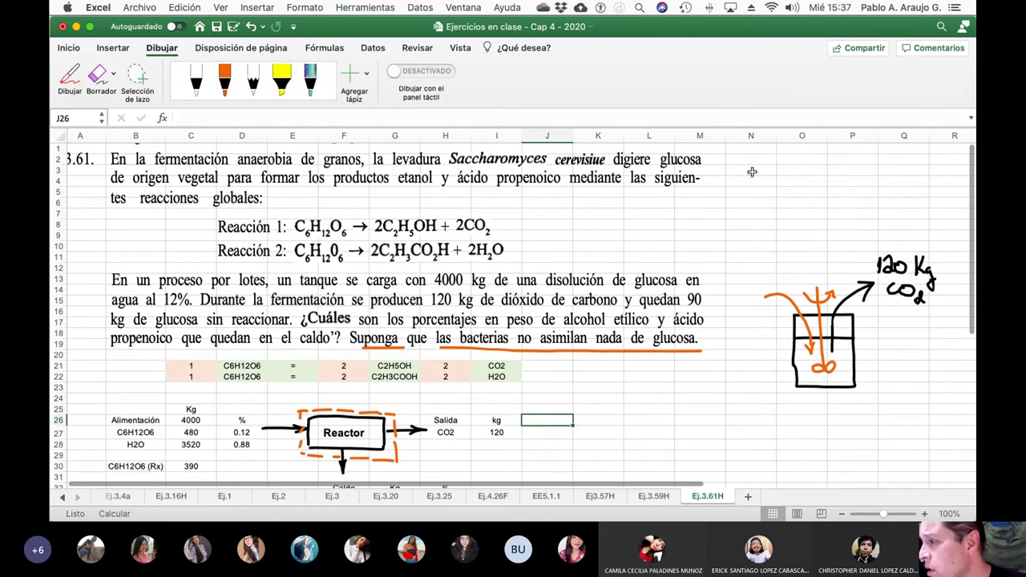
left_click(752, 160)
type("P")
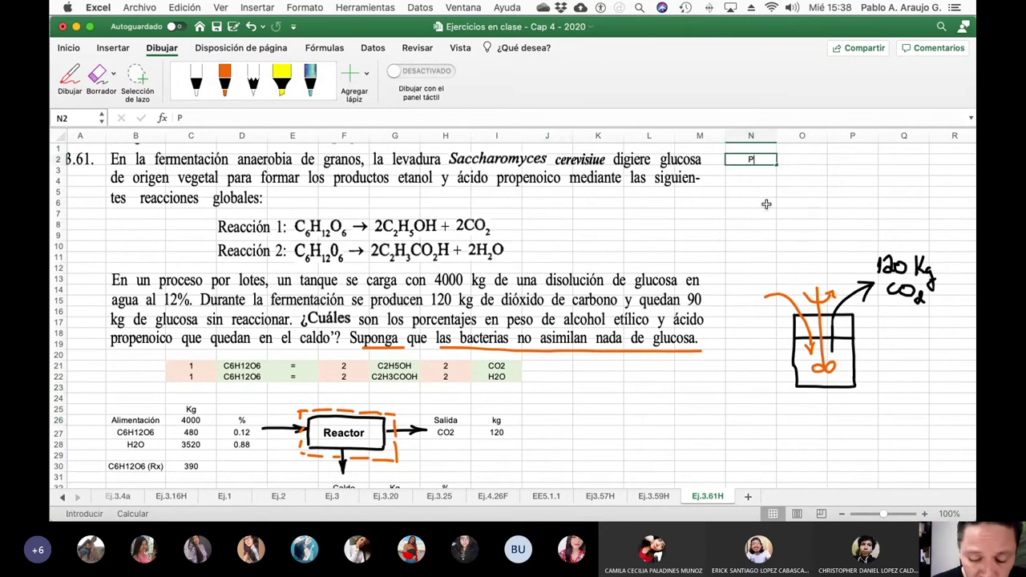
type("M")
key("Return")
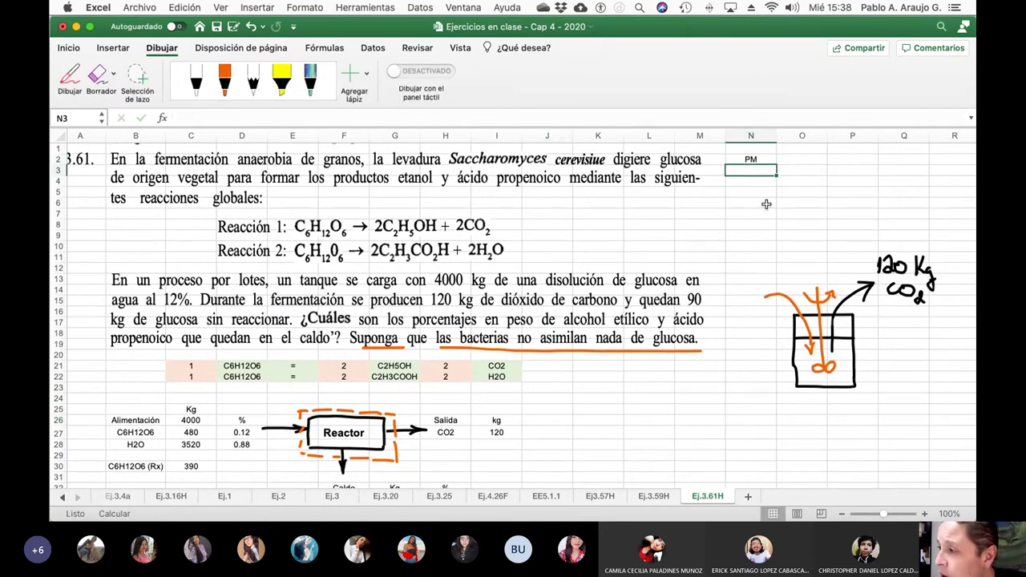
Start a substance table with the header Sustancia in N2 and the entry CO2 in N3.
key("Up")
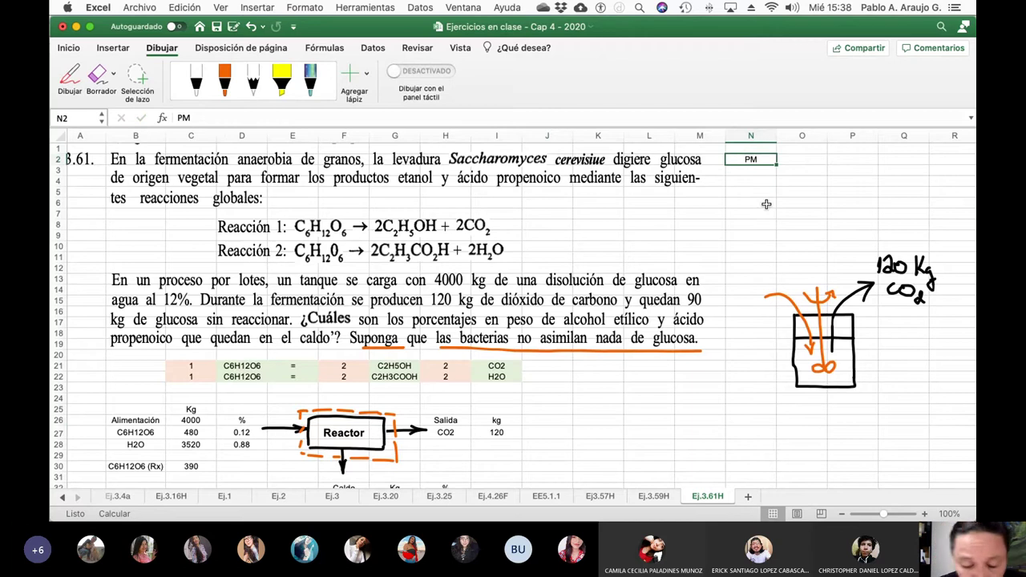
type("Sustancia")
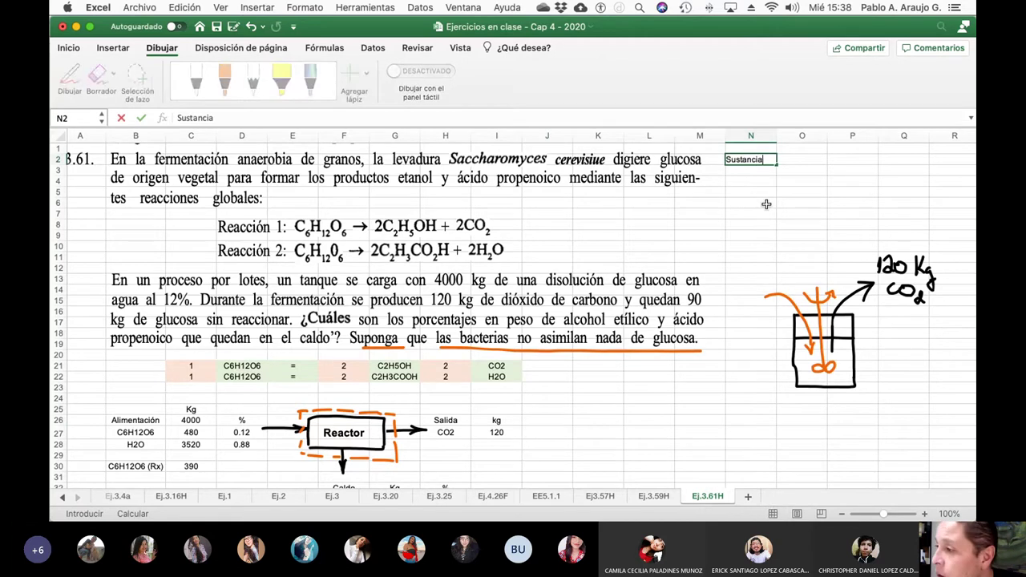
key("Return")
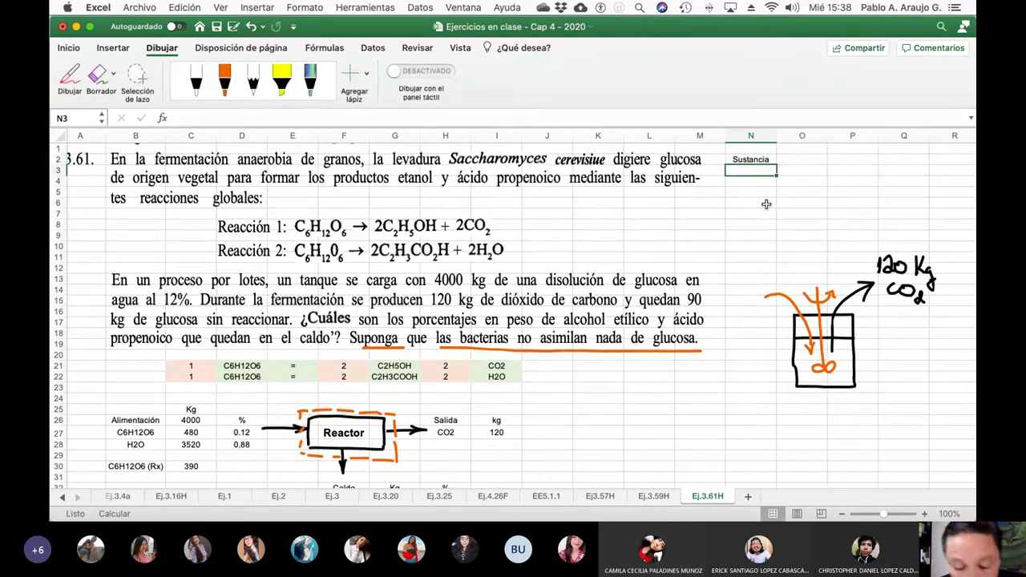
type("CO¨")
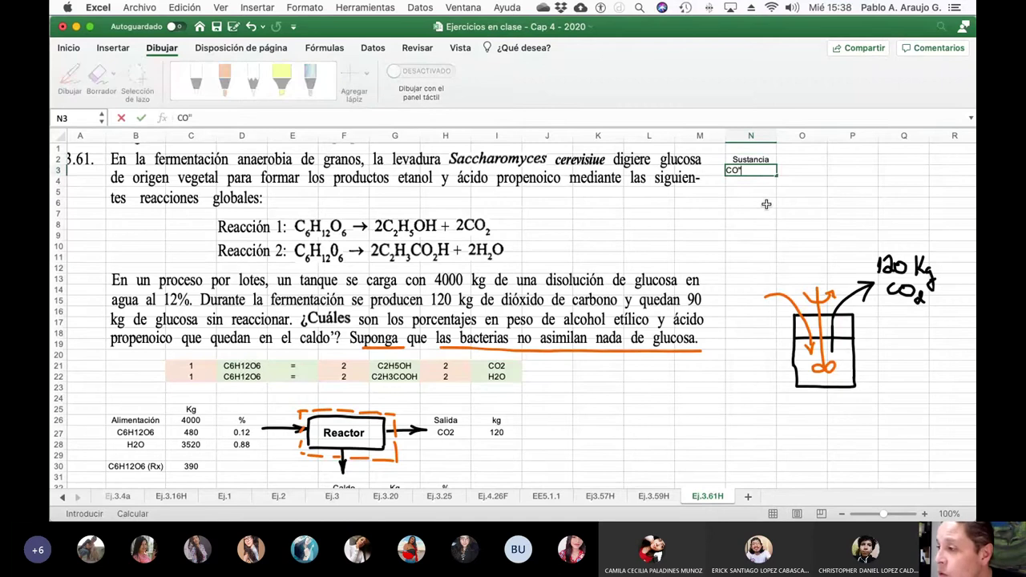
type("2")
key("Return")
Calculate the molecular weight of CO2 in O3 with the formula =12.011*1+16*2.
key("Right")
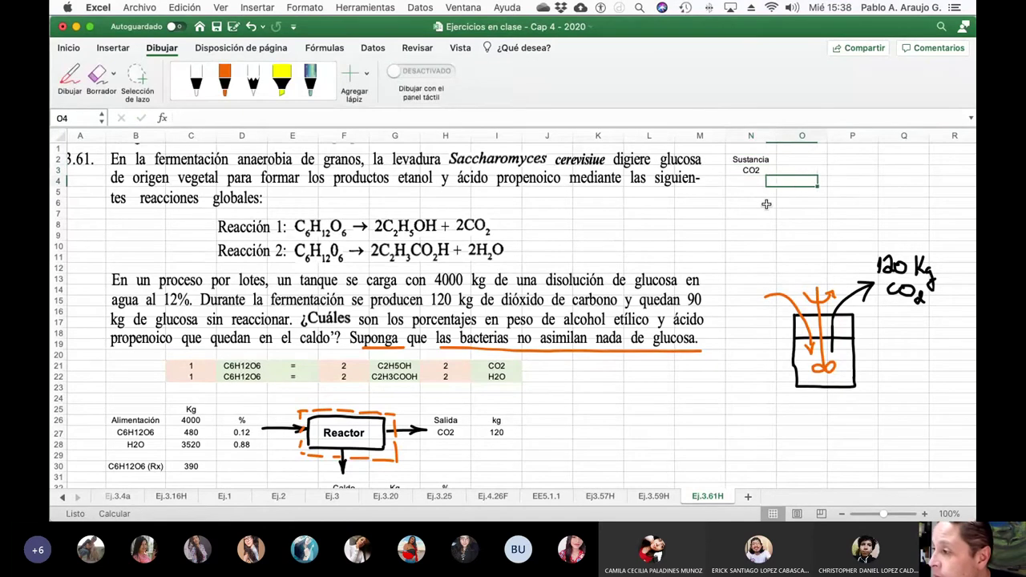
key("Up")
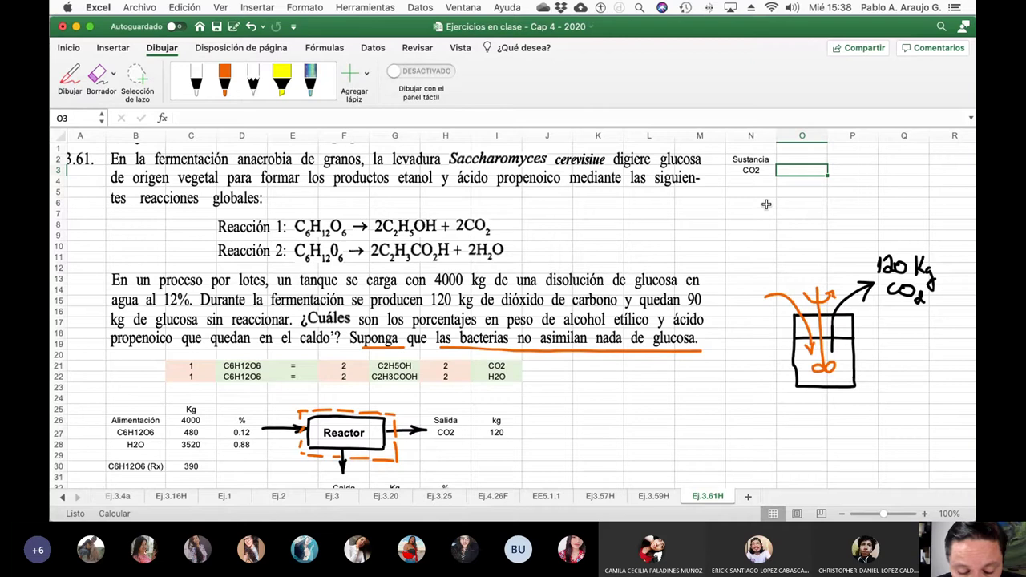
type("12.01")
type("11")
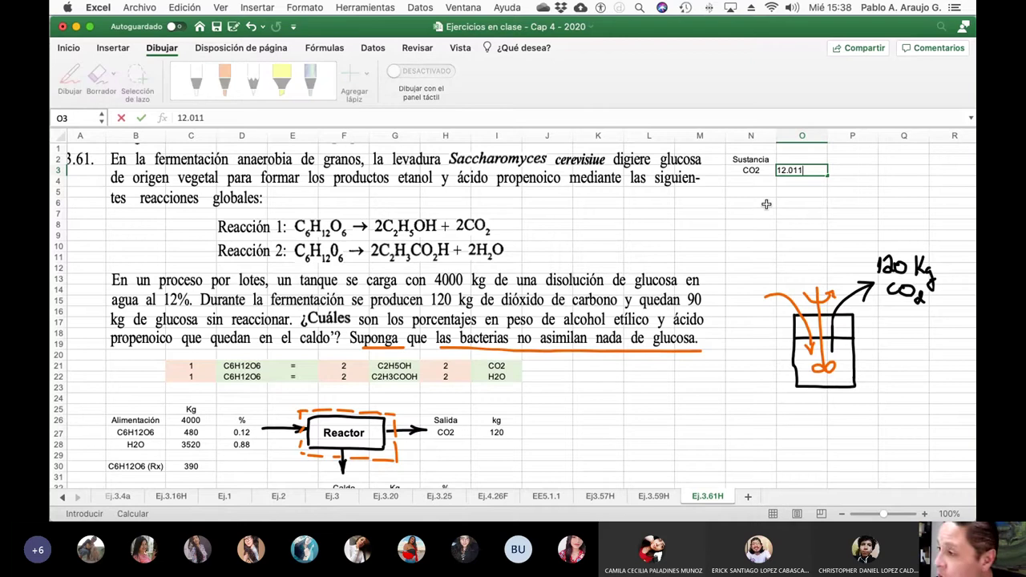
type("*1+")
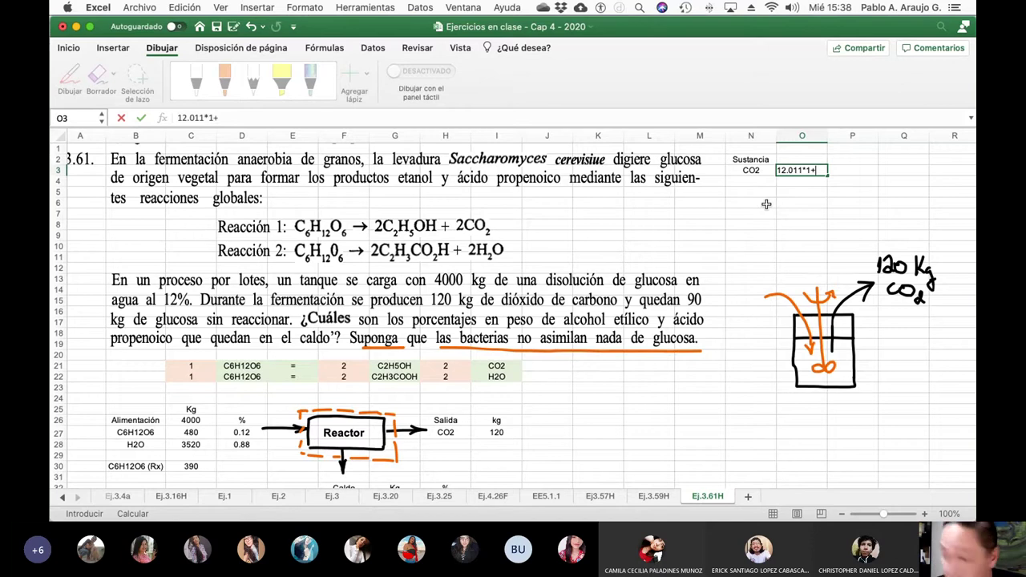
type("16*2")
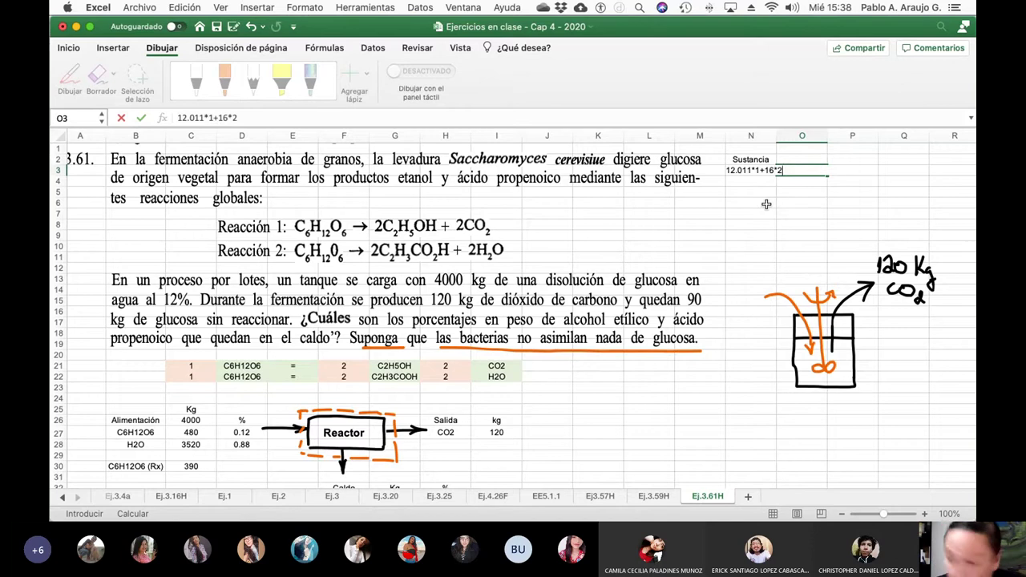
key("Return")
key("Up")
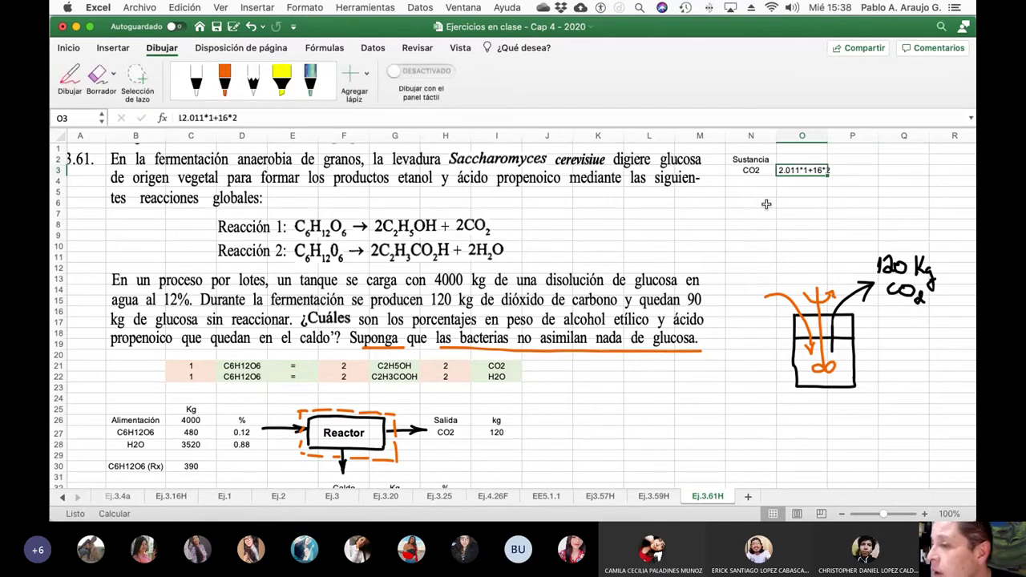
scroll(664, 174, "right", 2)
left_click(181, 120)
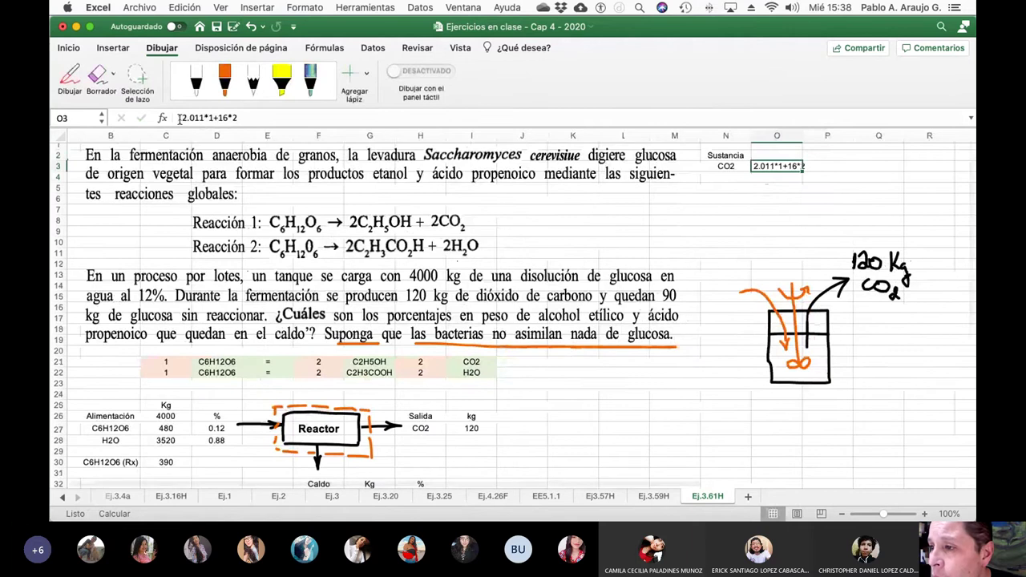
type("=")
key("Return")
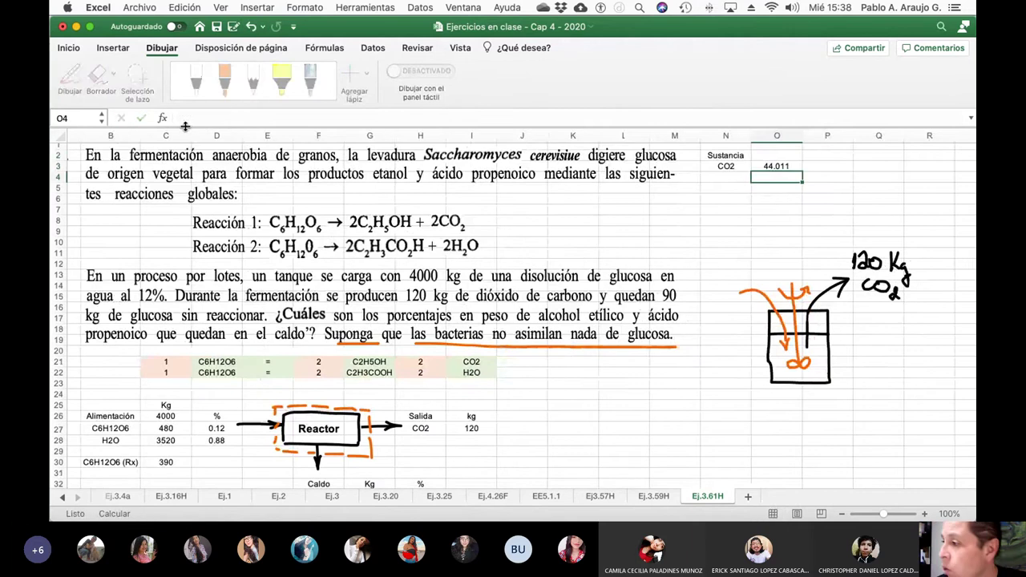
Enter the column header Moles in J26, beside the kg header of the reactor's gas outlet.
key("Down")
key("Down")
key("Down")
key("Down")
key("Down")
key("Down")
key("Down")
key("Down")
key("Down")
key("Down")
key("Down")
key("Down")
key("Down")
key("Down")
key("Down")
key("Down")
key("Down")
key("Down")
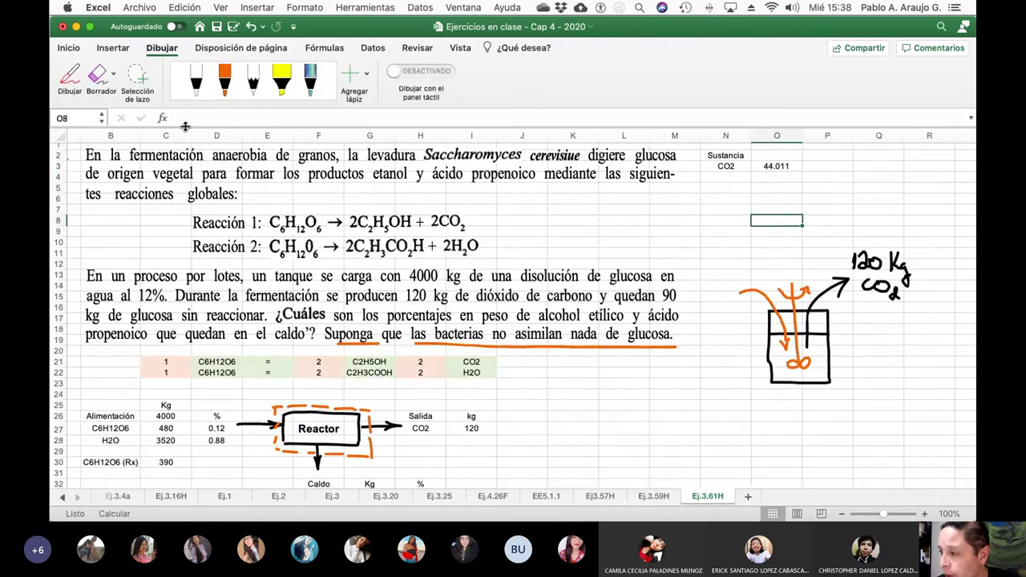
key("Down")
key("Down")
key("Down")
key("Down")
key("Down")
key("Left")
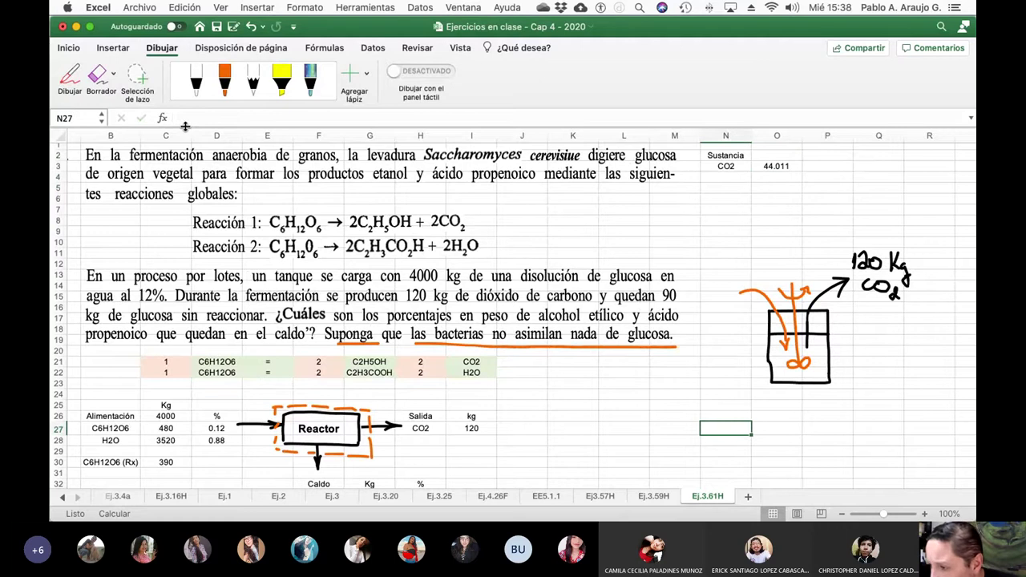
key("Left")
key("Left")
key("Left")
key("Left")
key("Up")
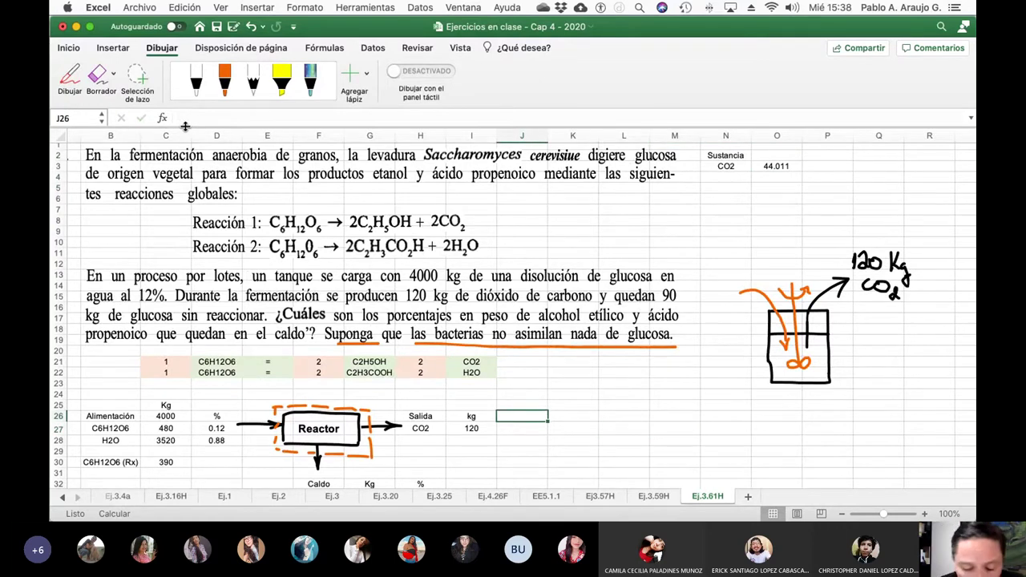
type("moles")
key("Return")
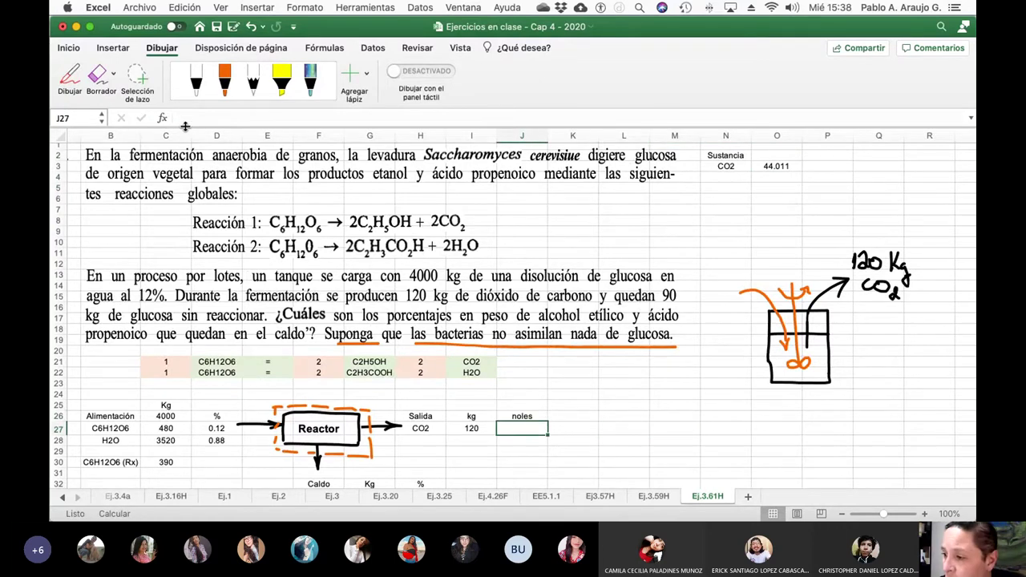
key("Up")
type("Moles")
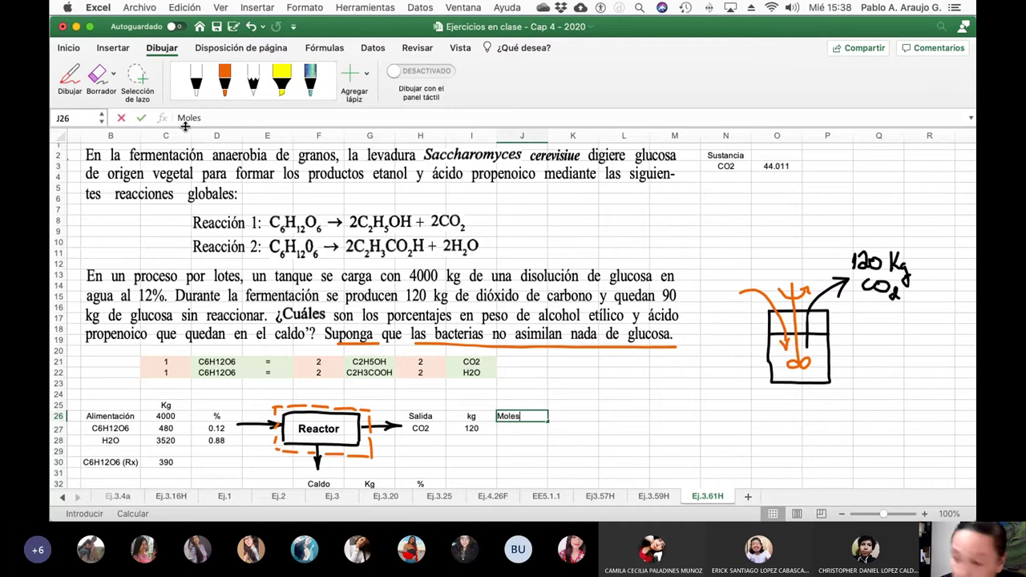
key("Return")
Calculate the moles of CO2 leaving the reactor in J27 with the formula =I27/O3.
type("=")
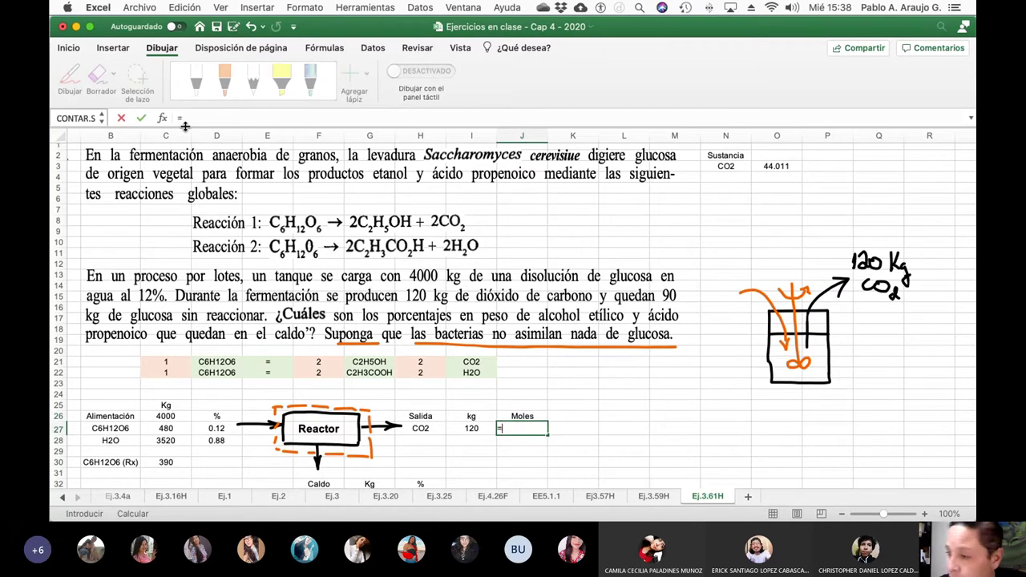
left_click(472, 429)
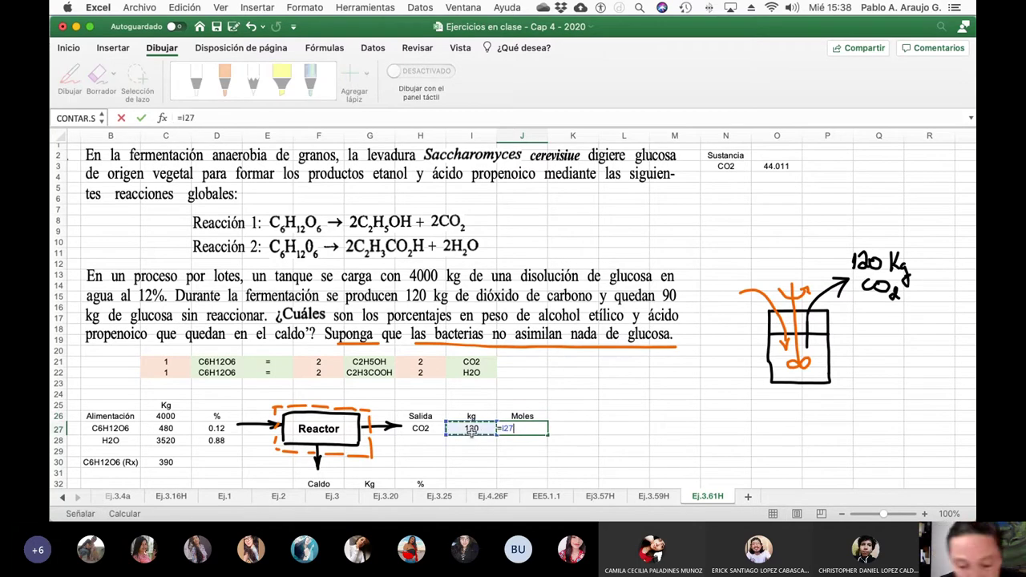
type("/")
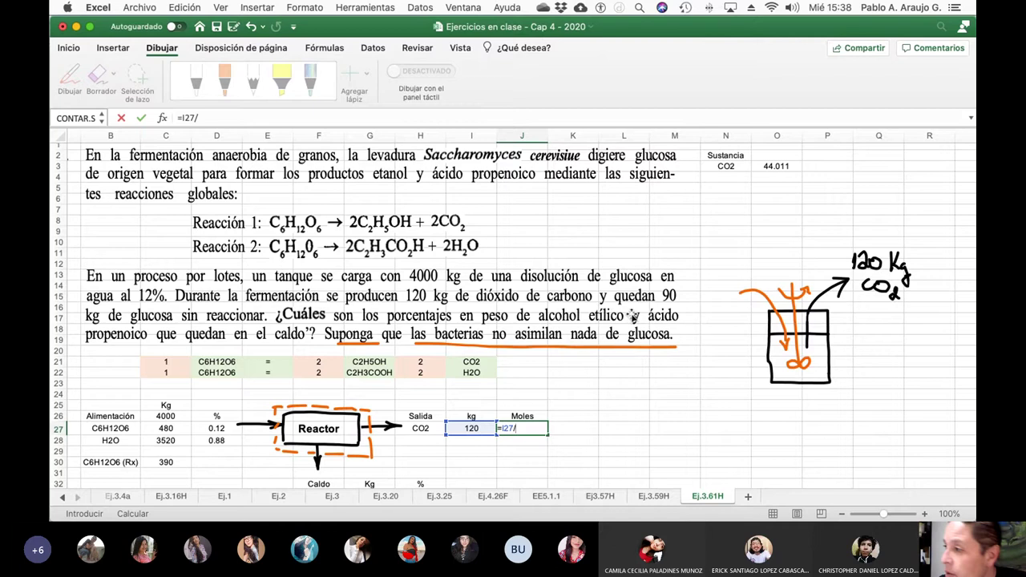
left_click(778, 166)
key("Return")
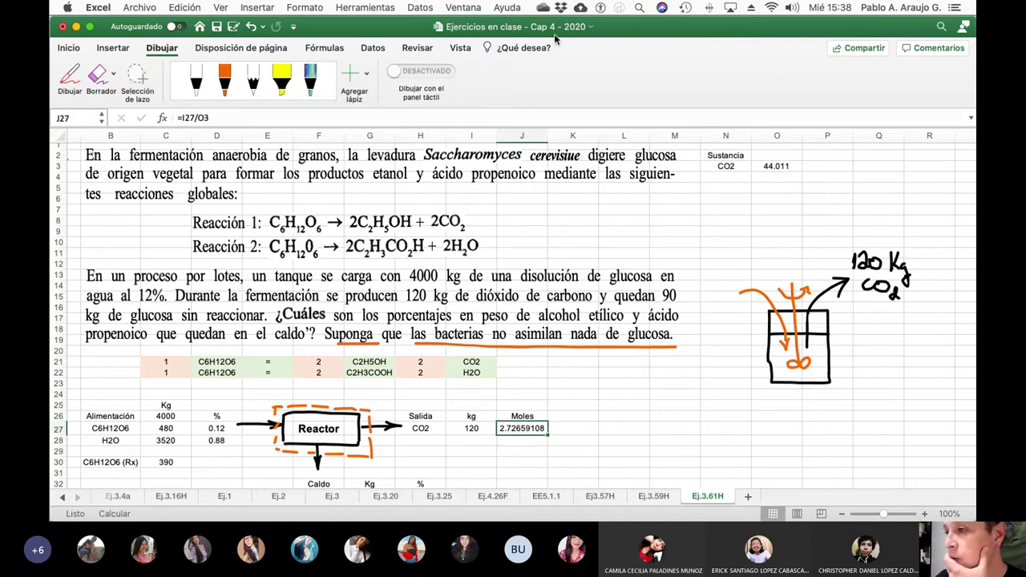
Format the CO2 moles in J27 to show three decimal places.
left_click(67, 84)
left_click(69, 49)
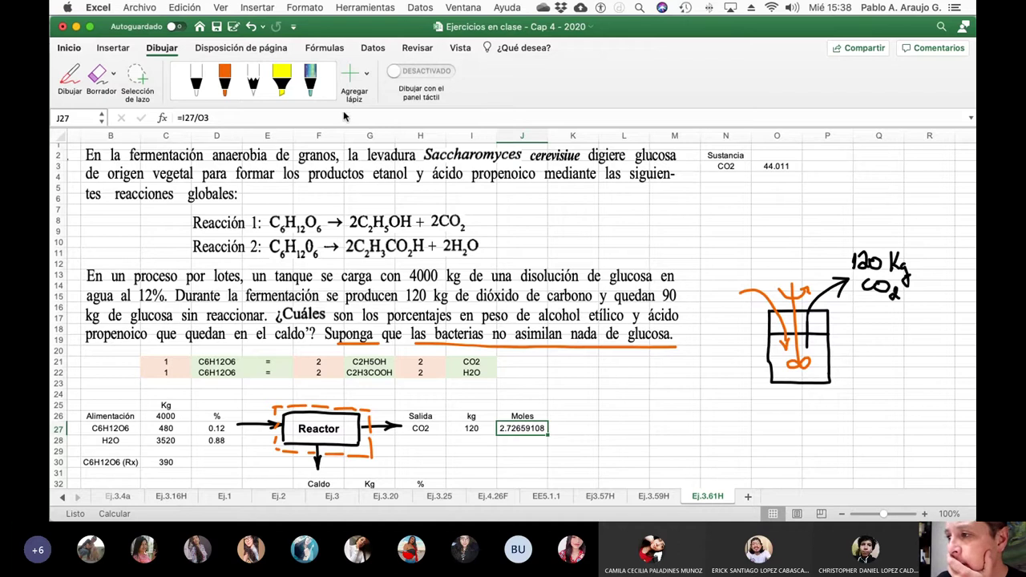
left_click(498, 94)
left_click(498, 95)
left_click(498, 94)
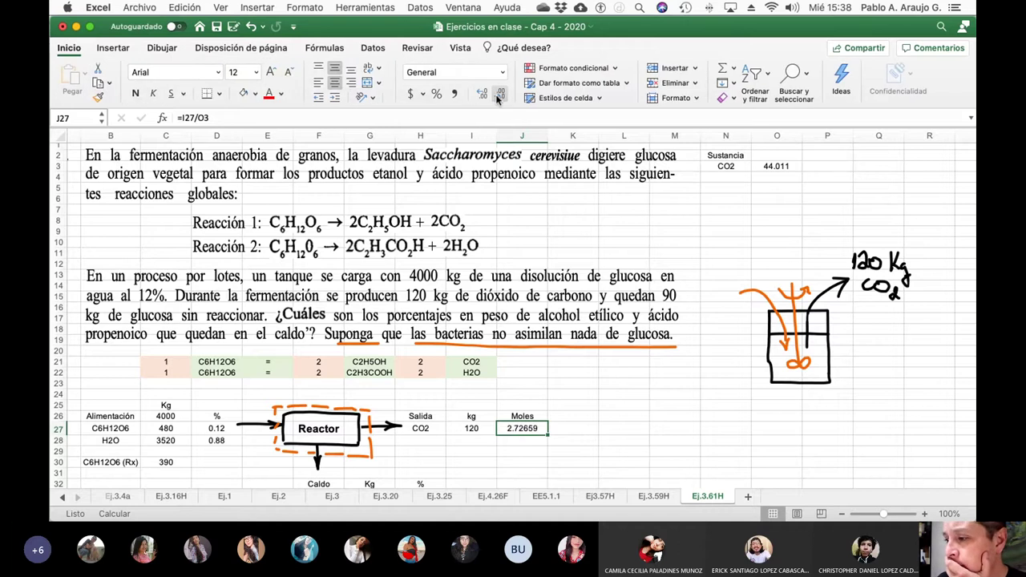
left_click(498, 94)
left_click(498, 95)
left_click(498, 94)
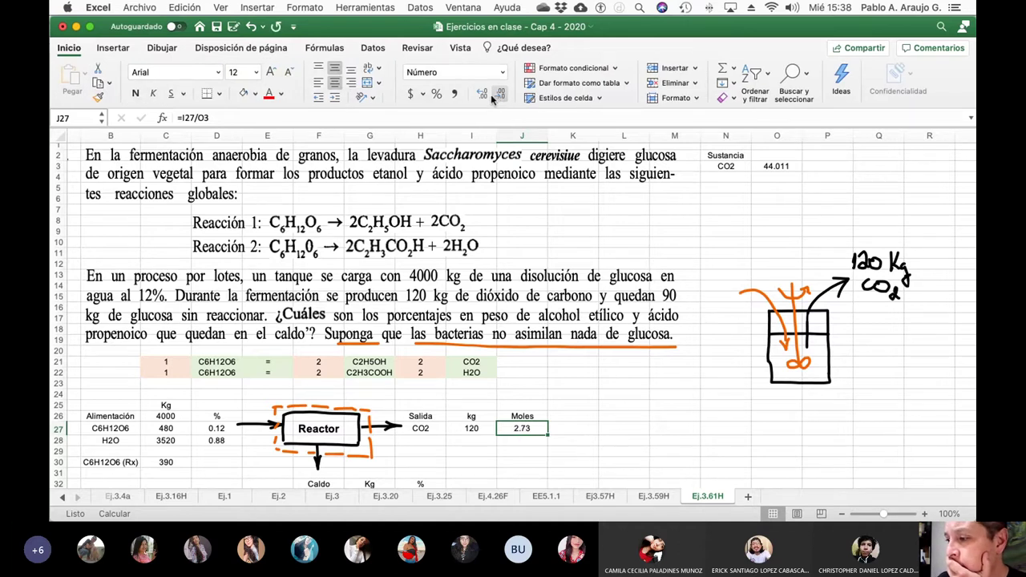
left_click(481, 95)
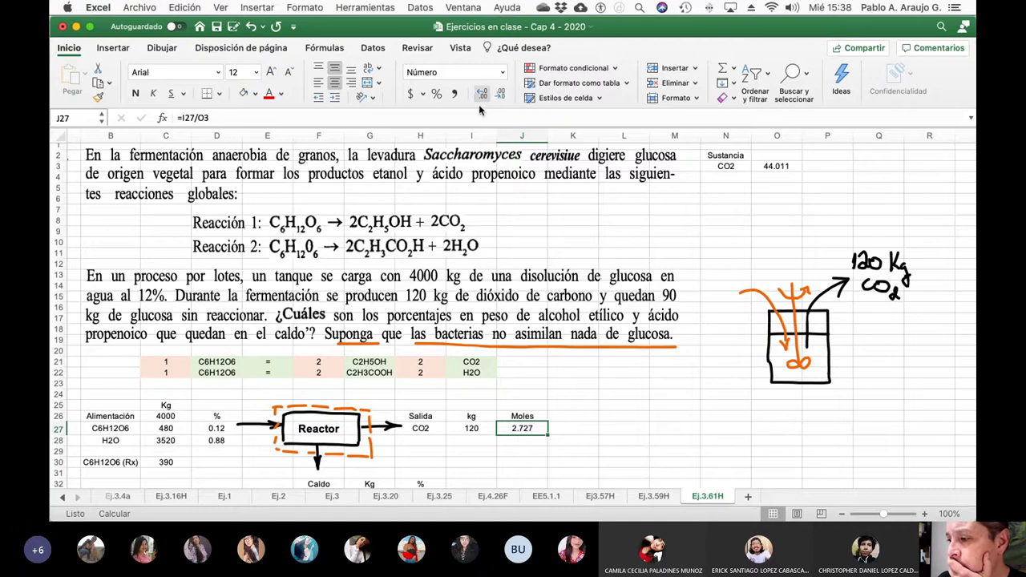
Change the Moles header above the CO2 output amount in J26 to kmoles.
left_click(522, 416)
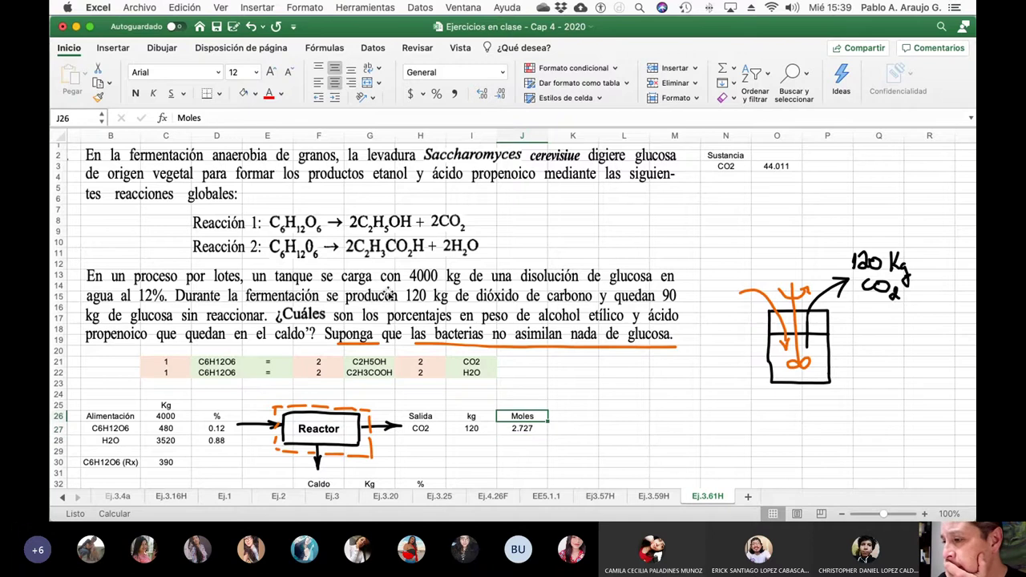
left_click(190, 121)
key("BackSpace")
type("km")
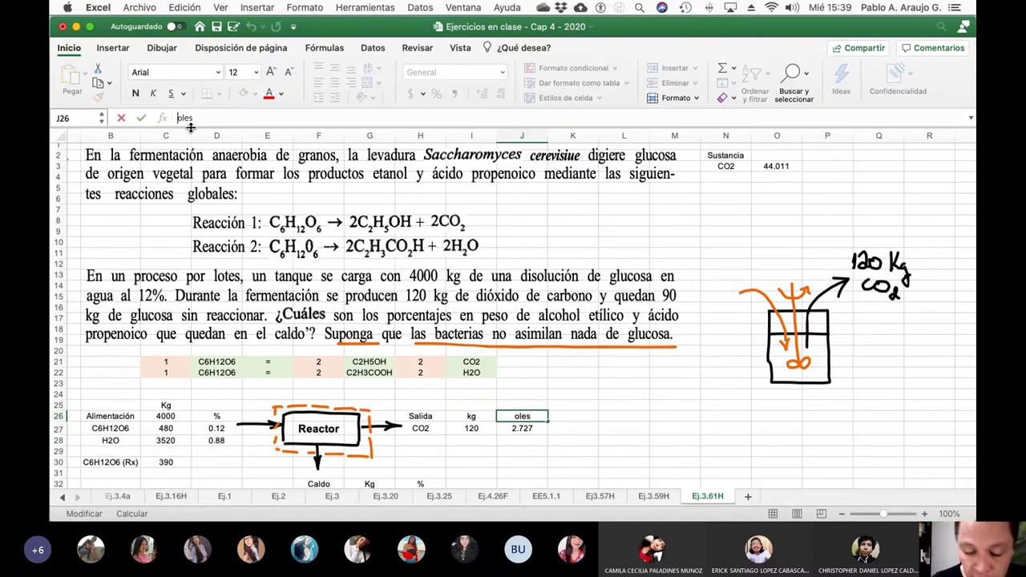
key("Return")
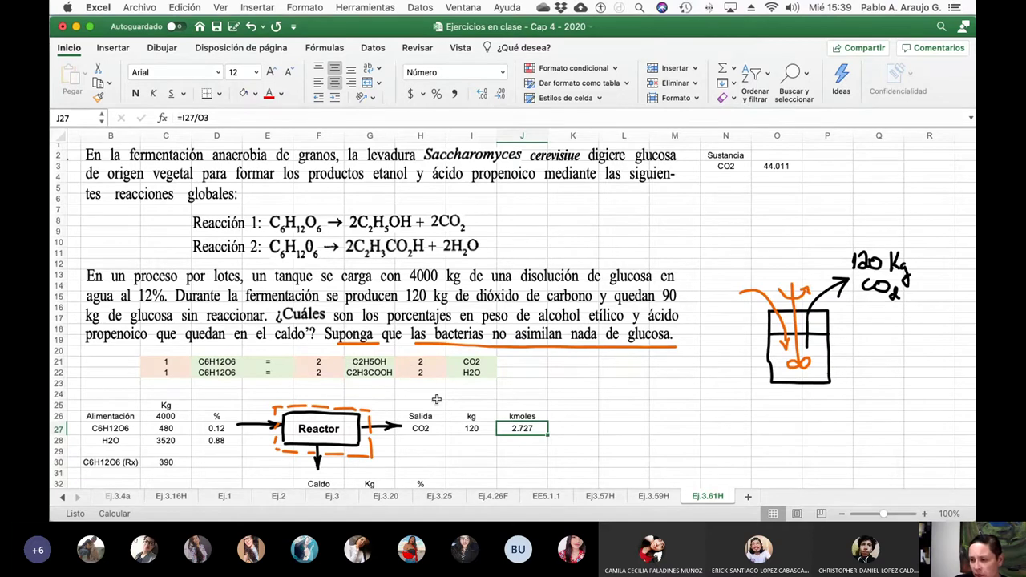
Replace the % header in H32 of the Caldo table with moles, and add the headers %w and %molar in I32 and J32.
scroll(436, 399, "down", 5)
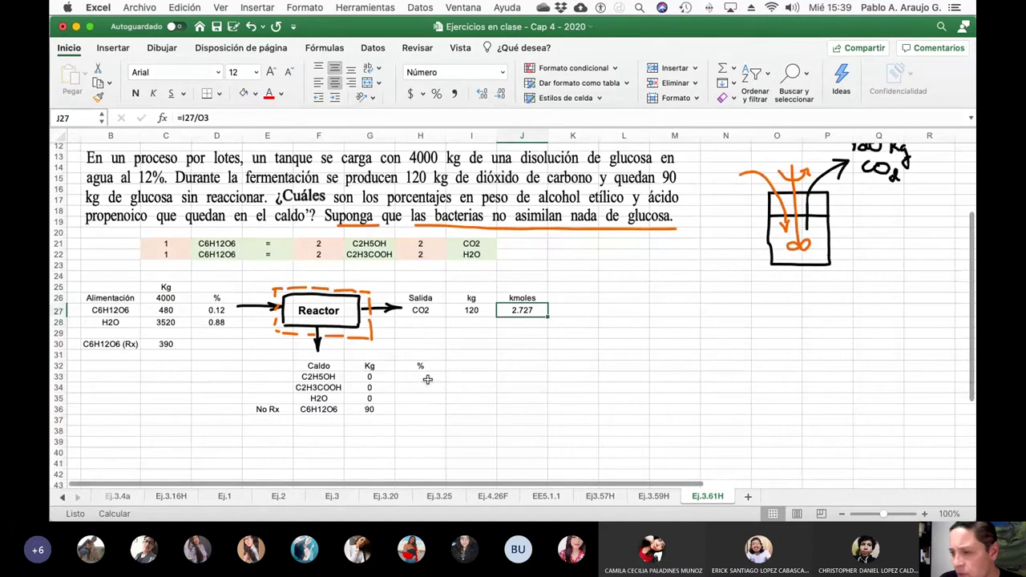
left_click(428, 368)
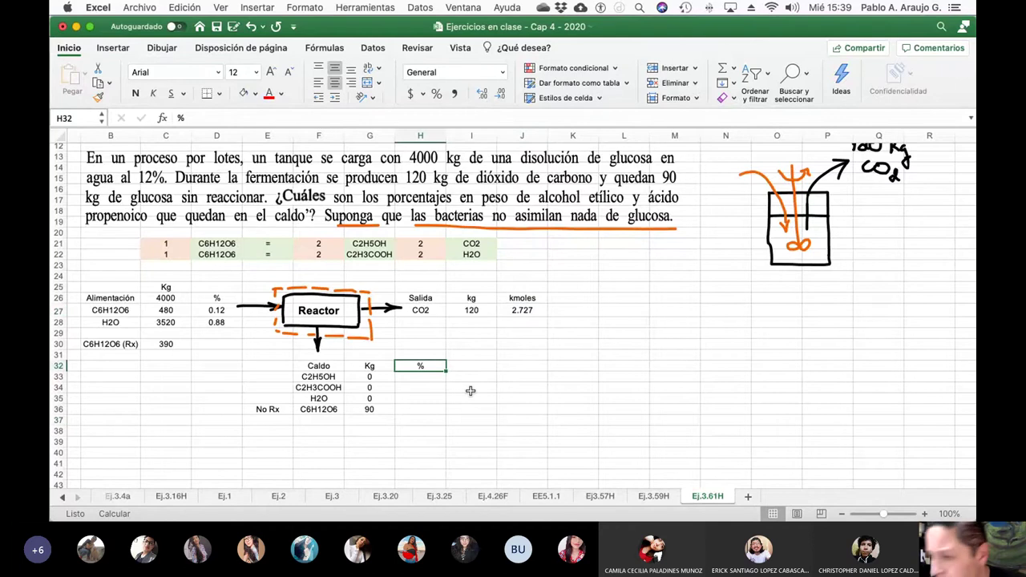
type("moles")
key("Return")
key("Up")
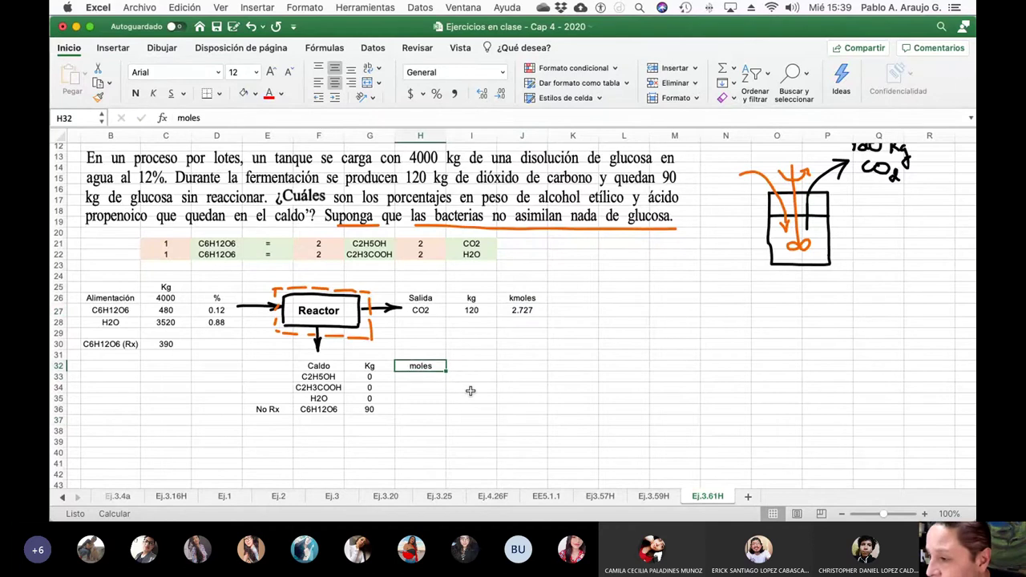
key("Right")
type("%")
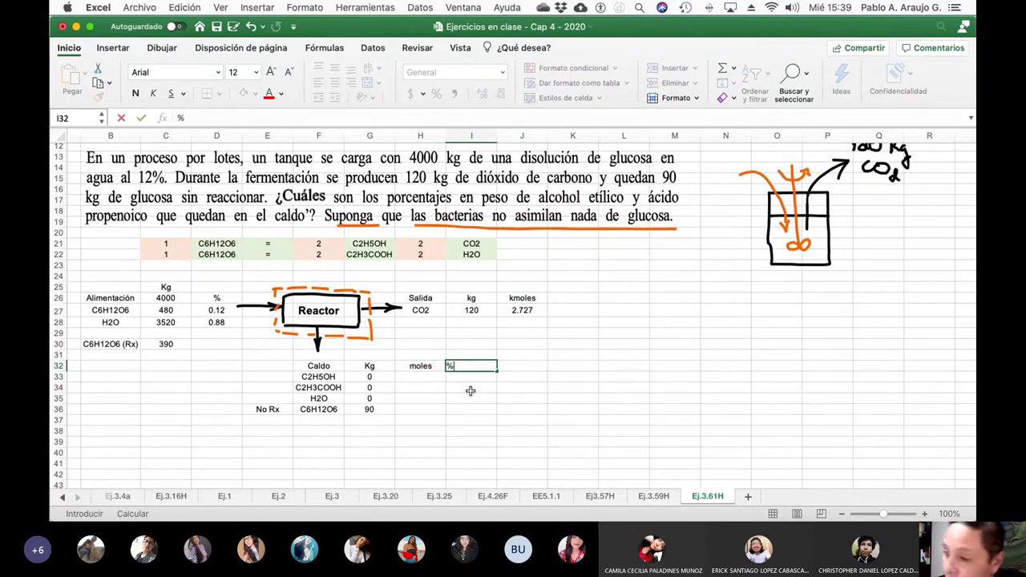
type("w")
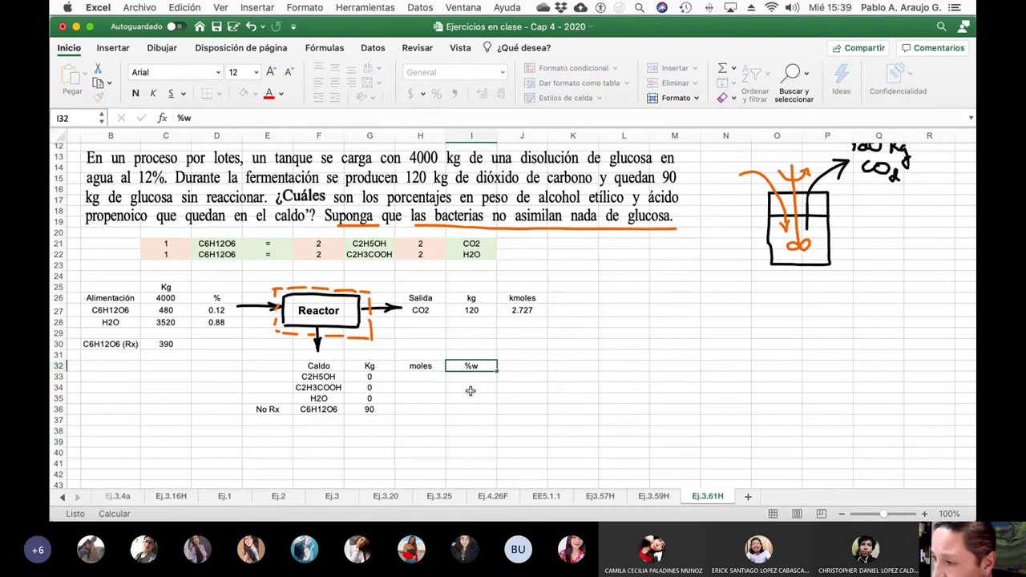
key("Right")
type("%molar")
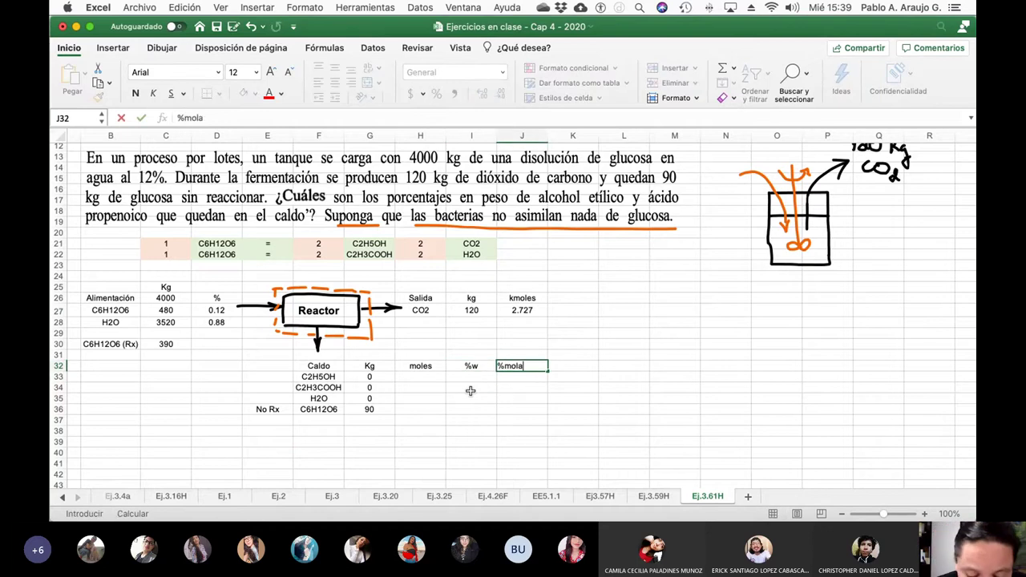
key("Return")
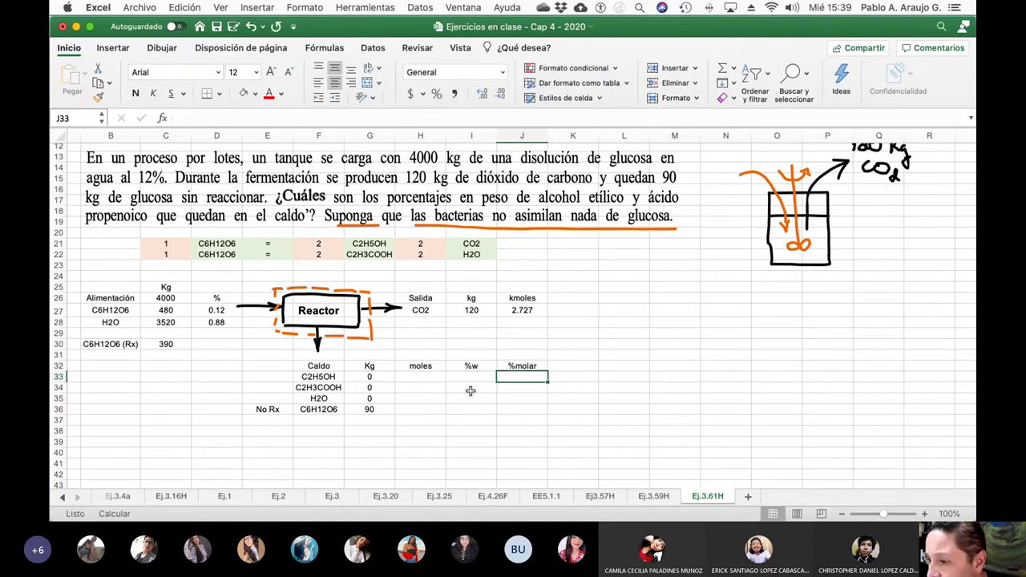
Set the moles of C2H5OH in H33 equal to the CO2 kmoles in J27.
key("Left")
key("Left")
key("Left")
key("Right")
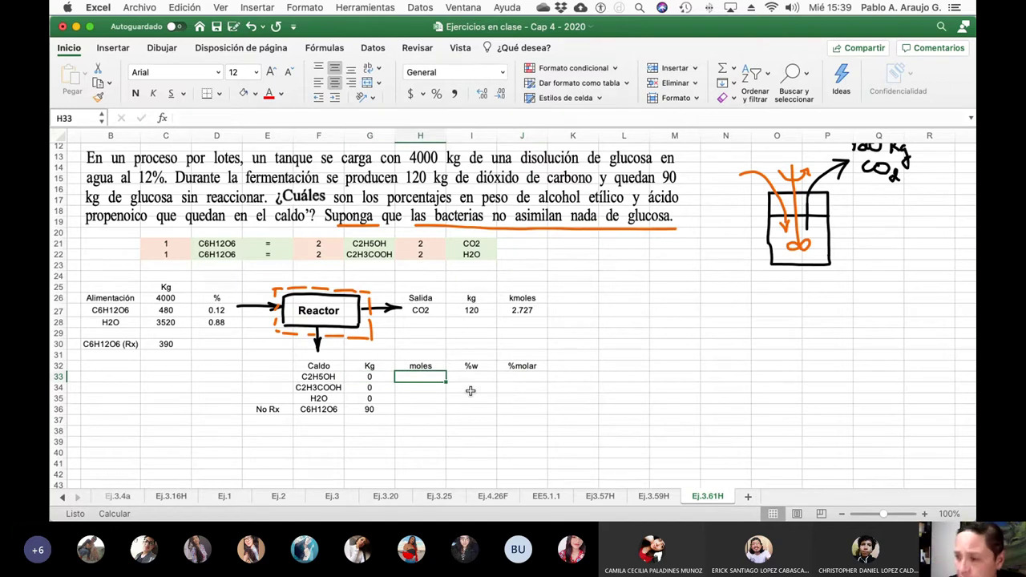
type("=")
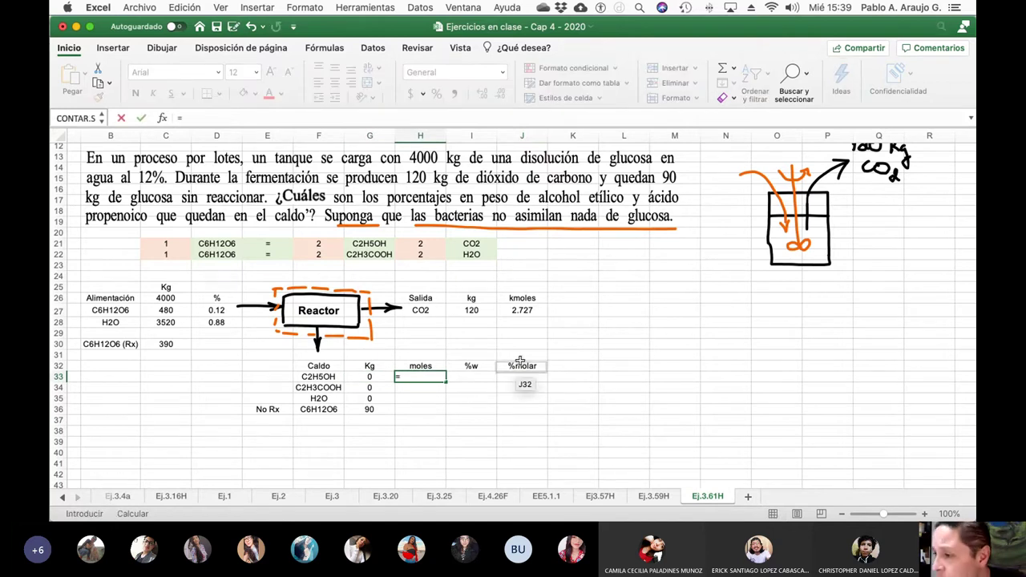
left_click(521, 310)
key("Return")
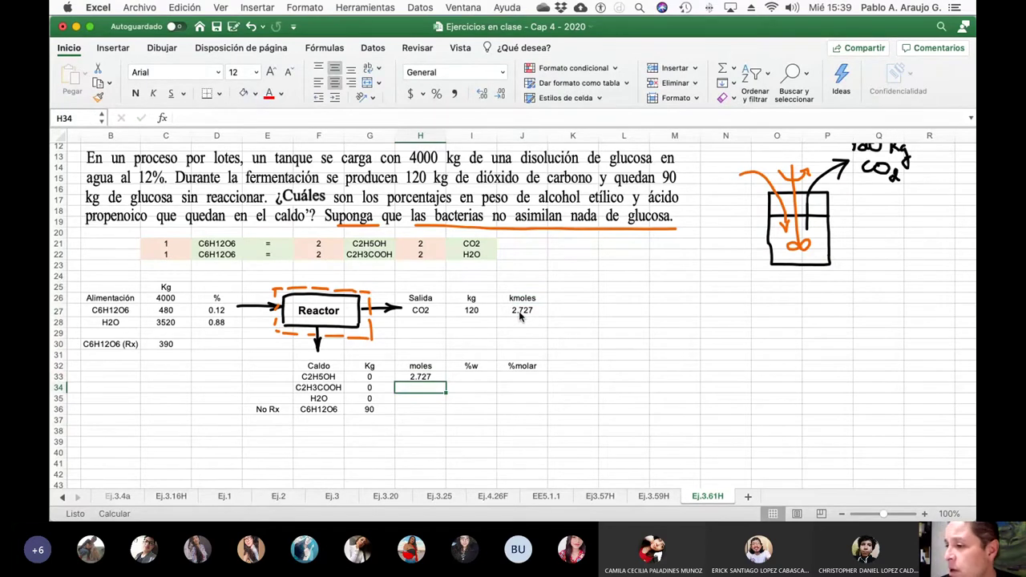
Add C2H5OH below CO2 in the Sustancia list, in cell N4.
scroll(812, 327, "up", 5)
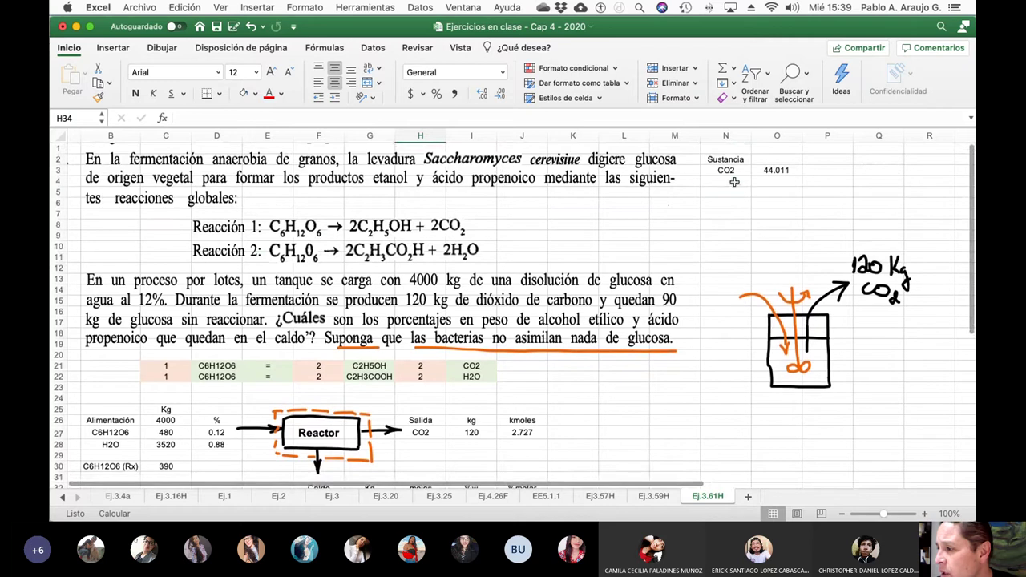
left_click(735, 182)
type("C2")
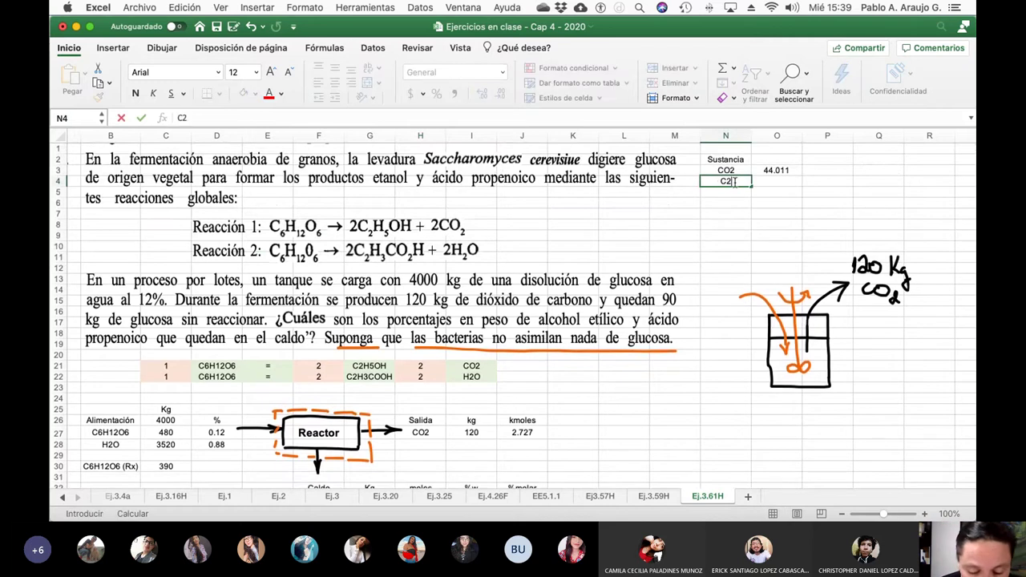
type("H5")
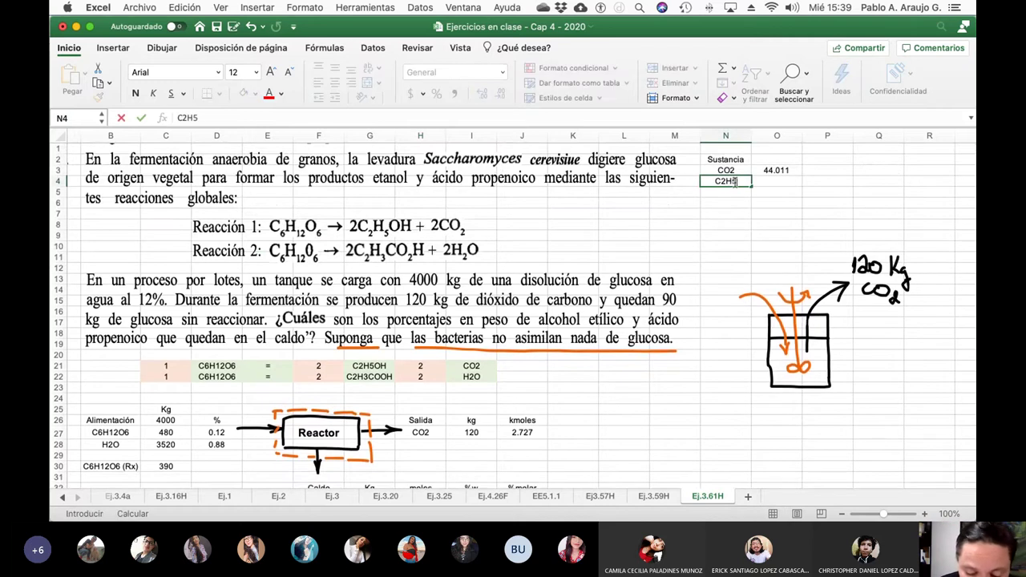
type("=H")
key("BackSpace")
key("BackSpace")
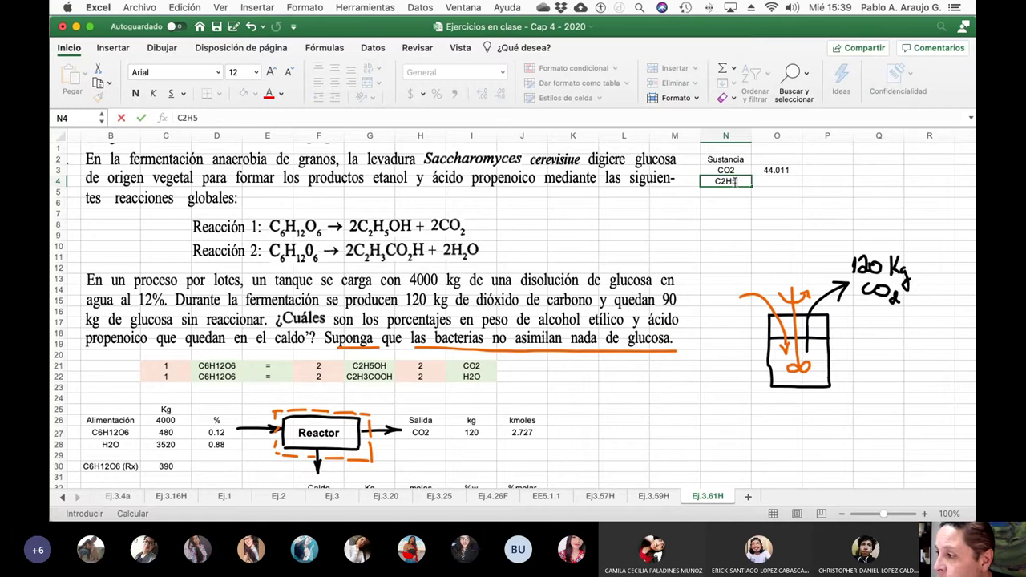
type("=H")
key("Return")
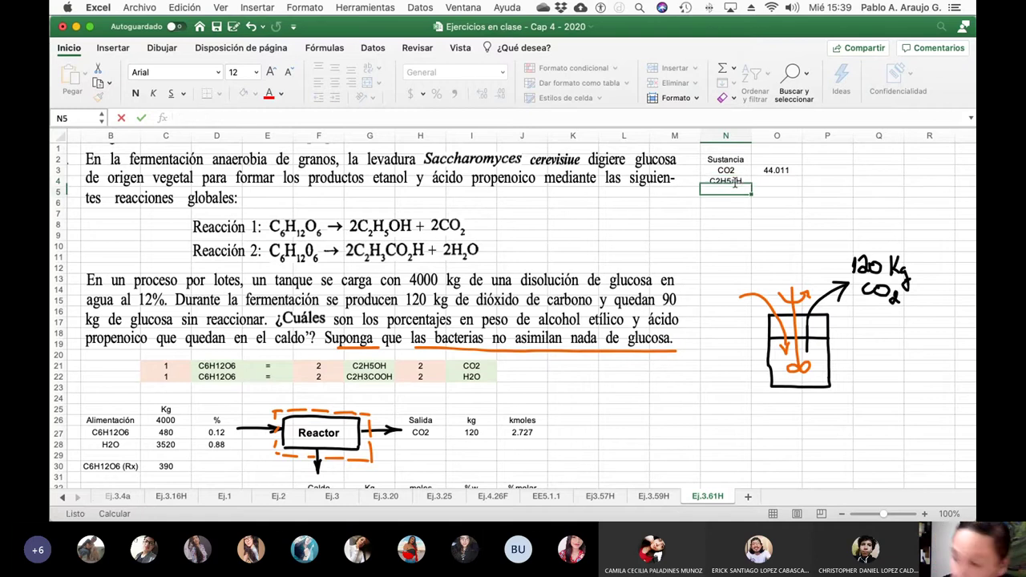
left_click(734, 183)
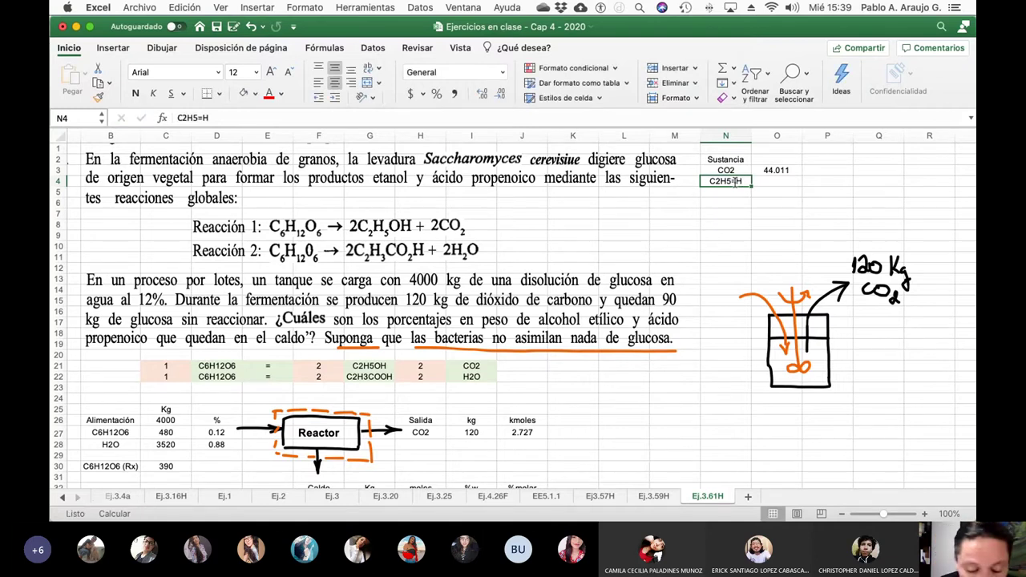
type("C\"H5OH")
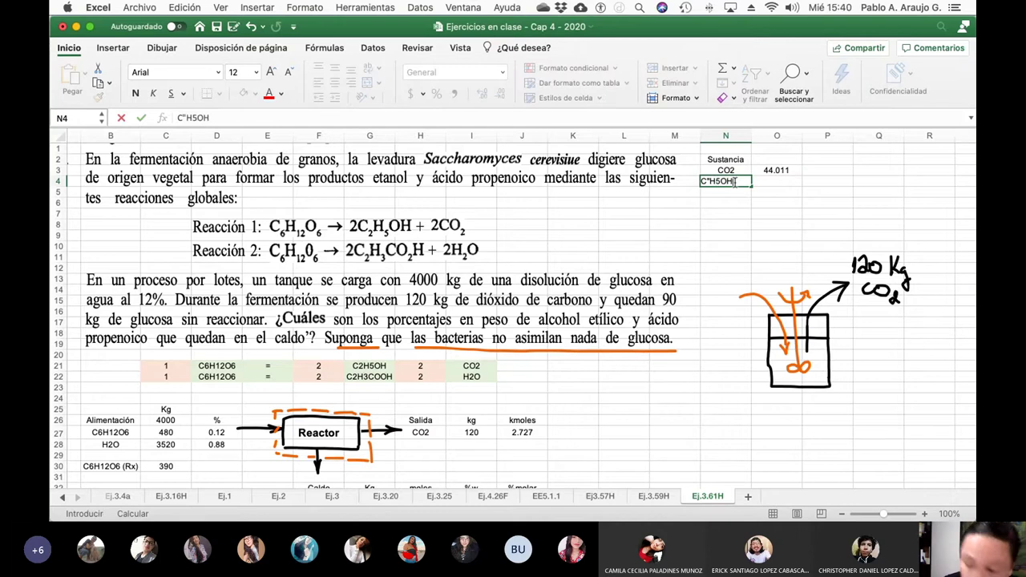
key("Return")
left_click(734, 182)
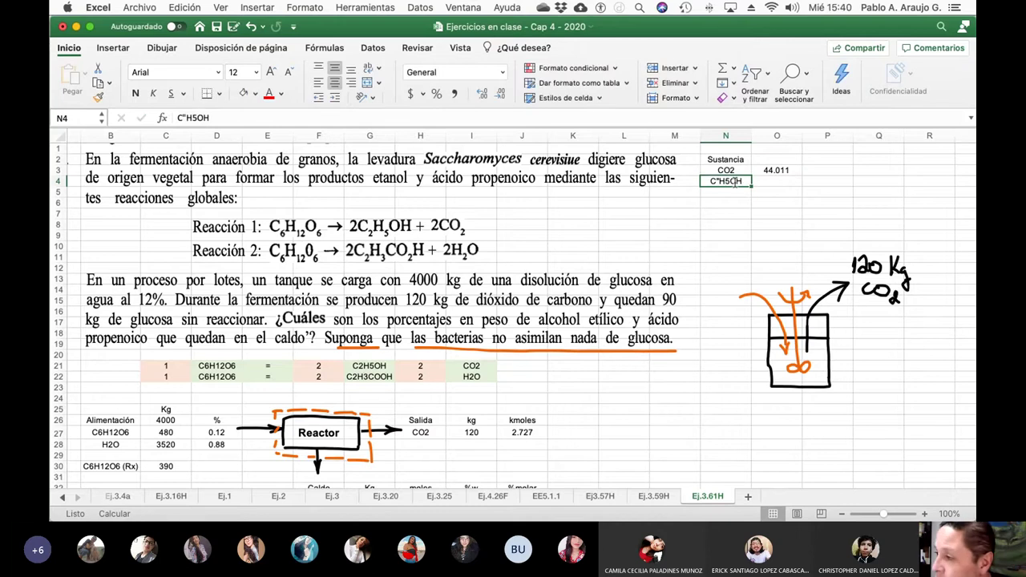
left_click(186, 121)
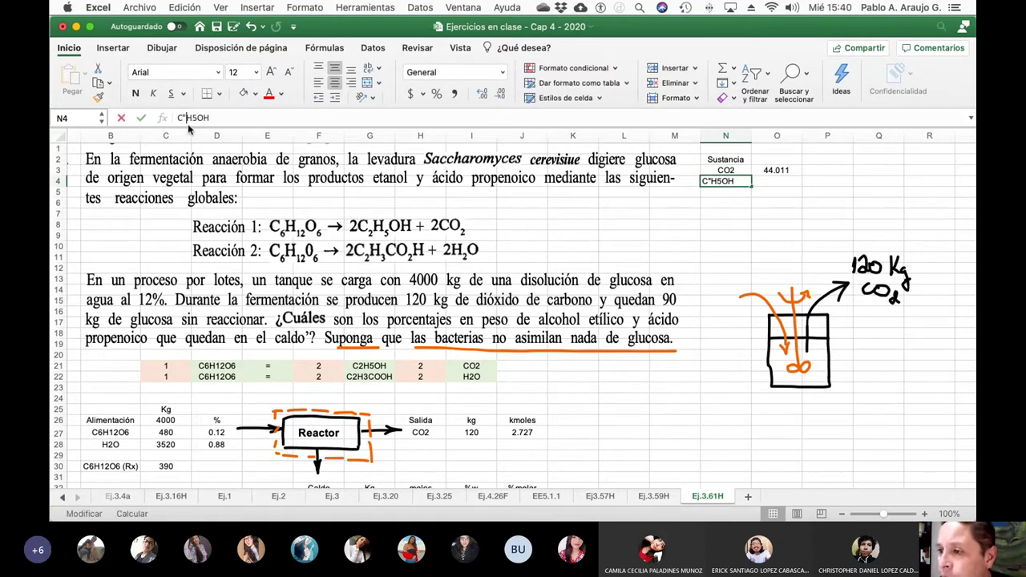
key("BackSpace")
type("2")
key("Return")
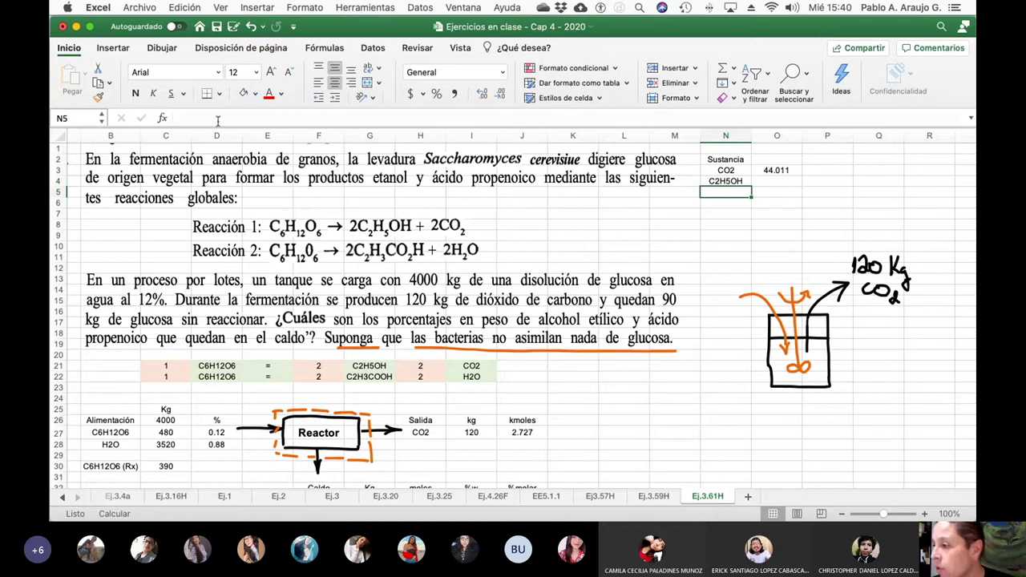
Calculate the molecular weight of C2H5OH in O4 with the formula =12.011*2+1.008*6+16*1.
left_click(777, 184)
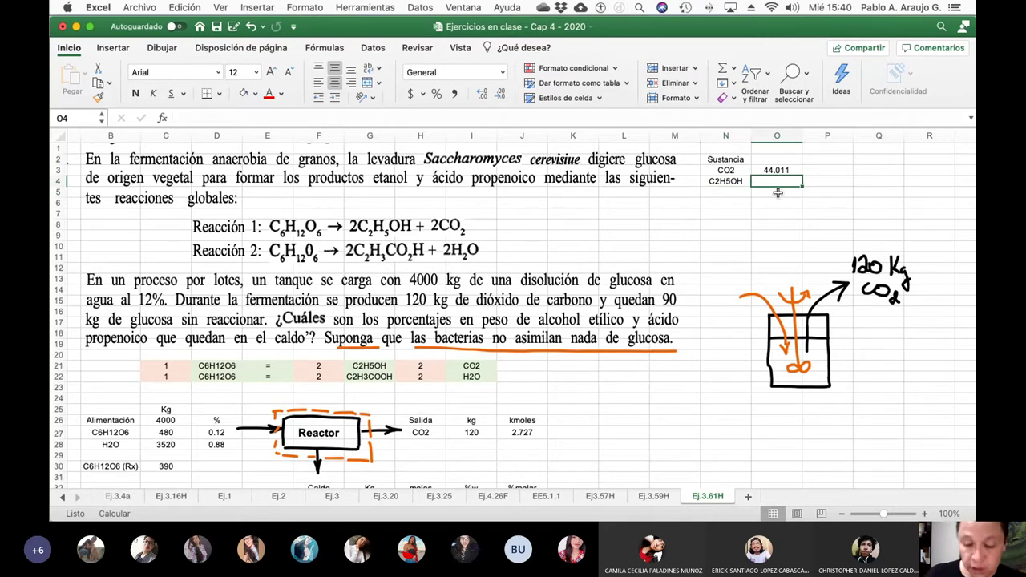
type("=12.0")
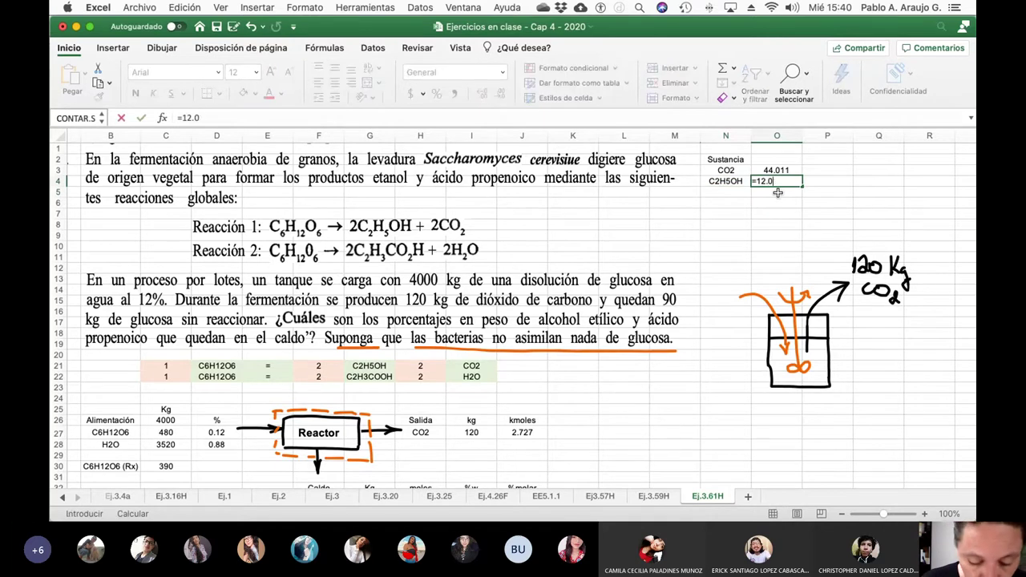
type("11*2")
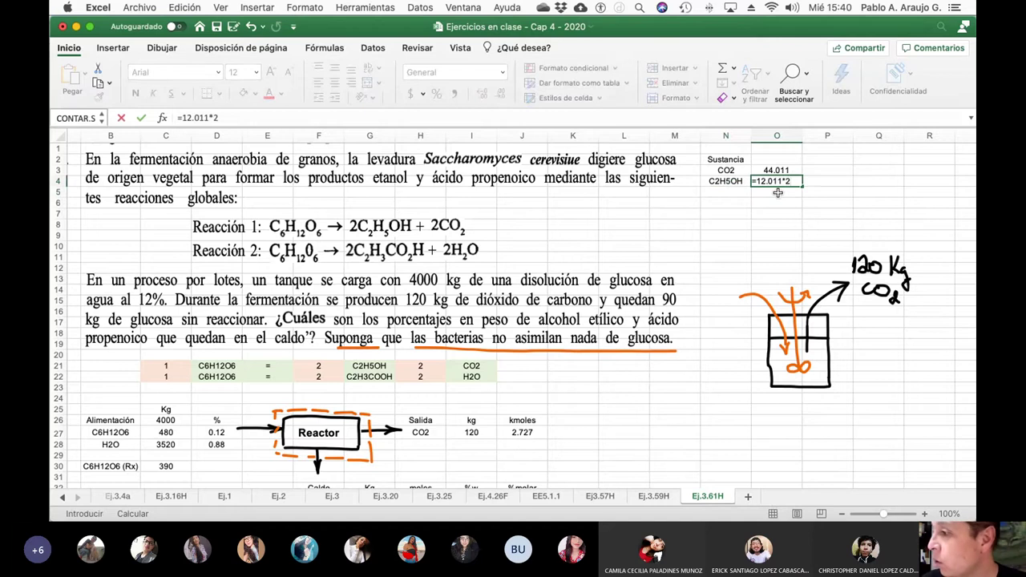
type("+")
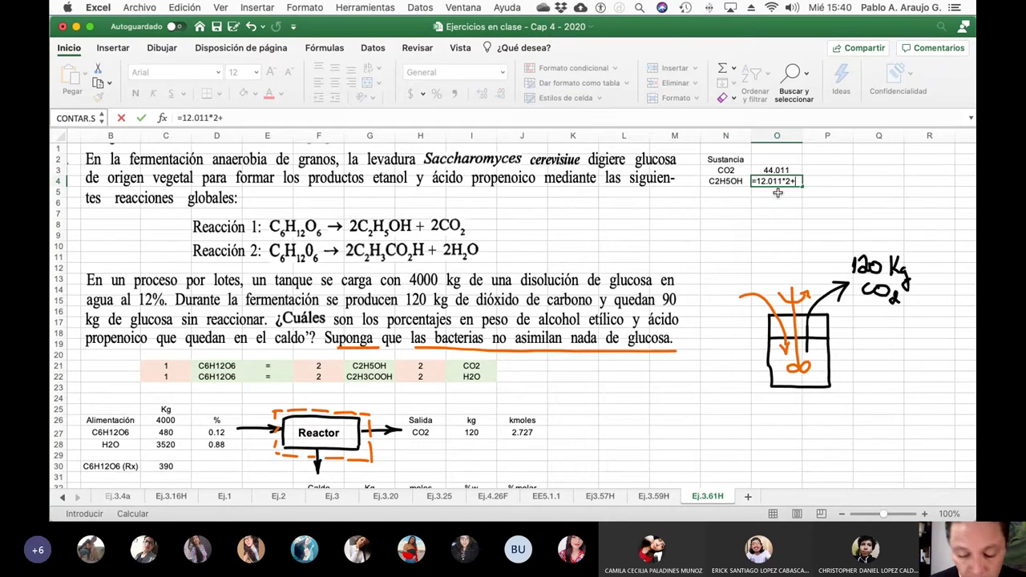
type("1.008")
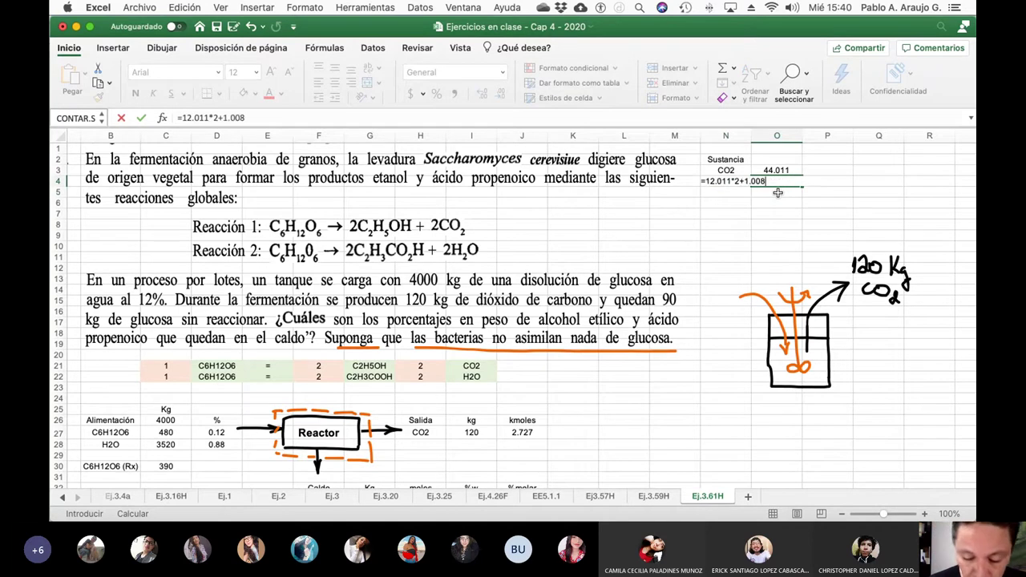
type("*6+")
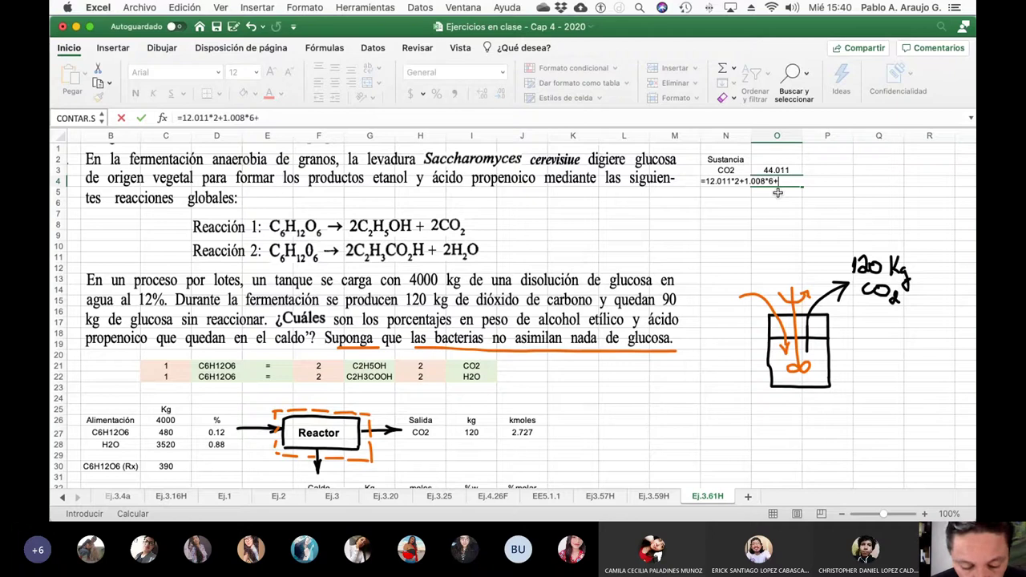
type("16*1")
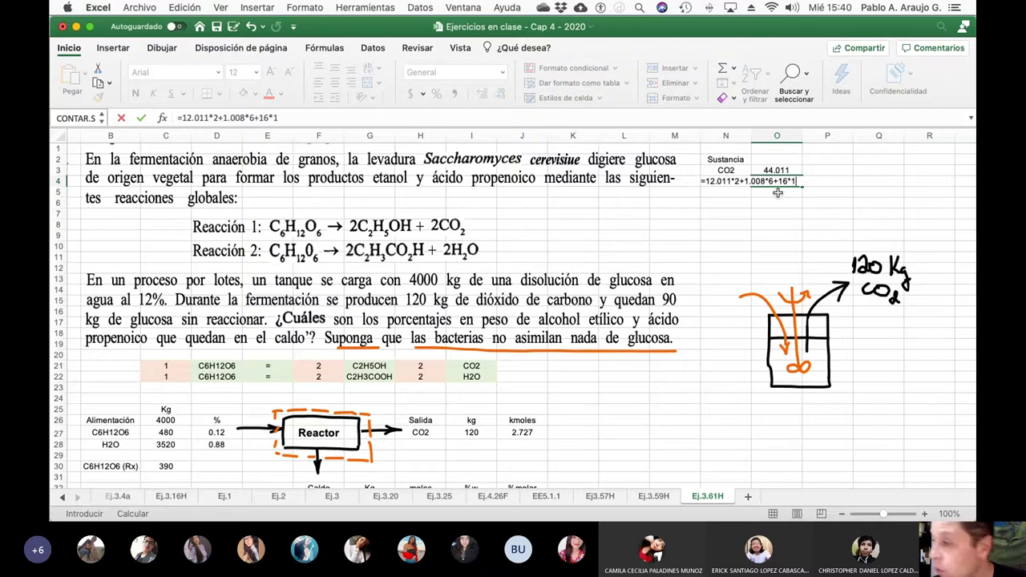
key("Return")
Add the header PM in O2 above the molecular weights.
key("Up")
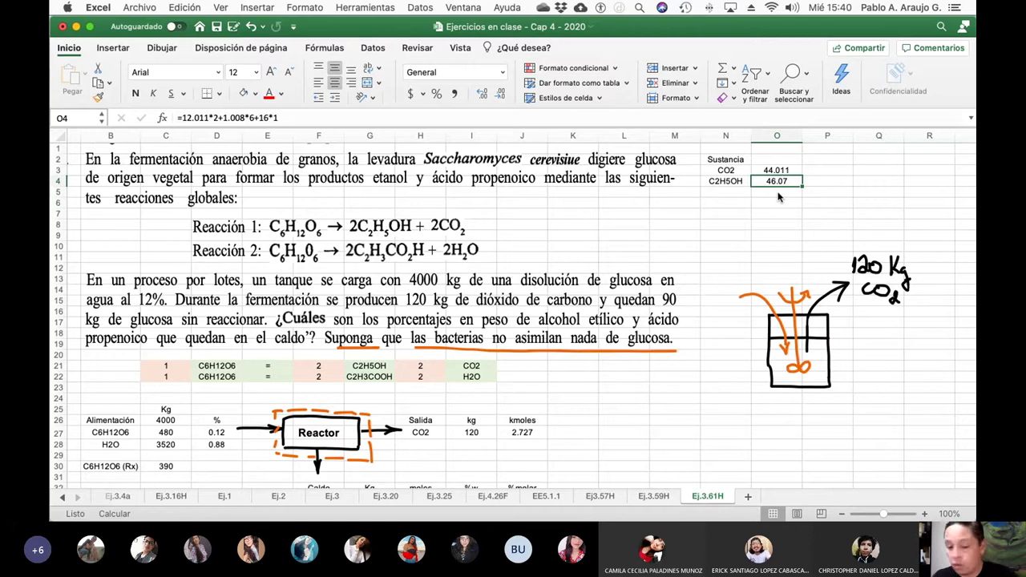
key("Up")
key("Up")
type("PM")
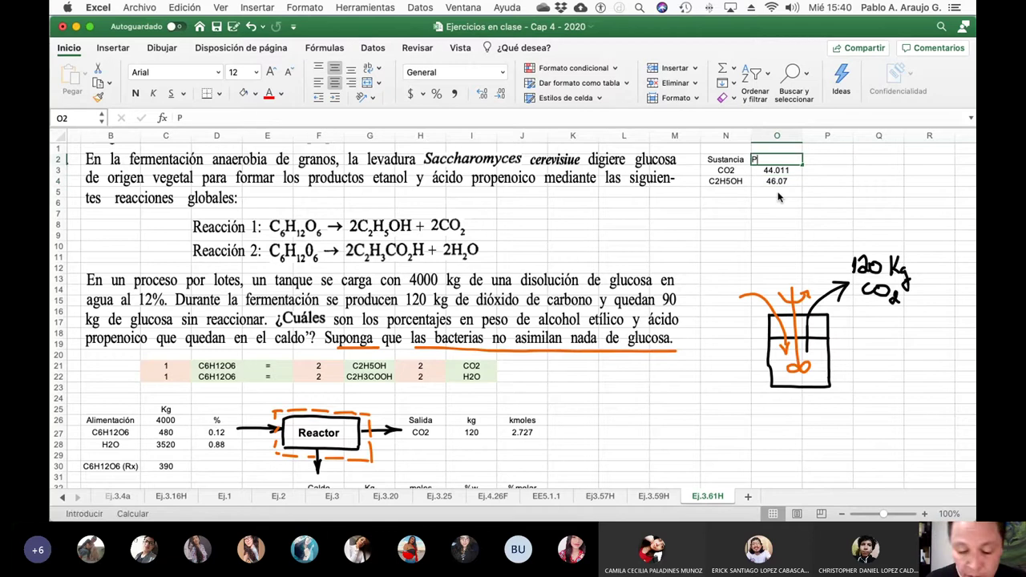
key("Return")
key("Down")
key("Down")
key("Down")
key("Down")
key("Down")
key("Down")
key("Down")
key("Down")
key("Down")
key("Down")
key("Down")
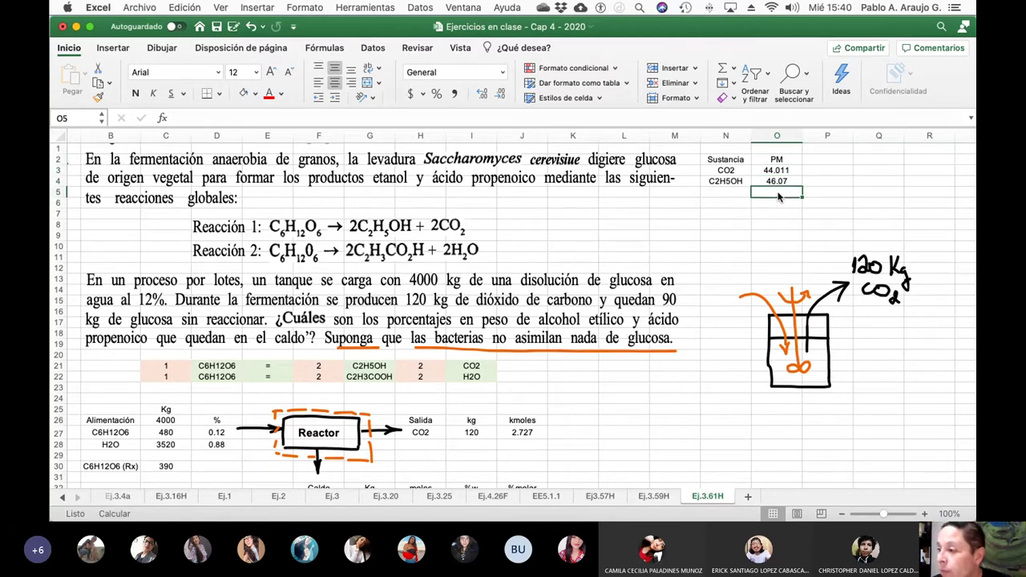
key("Up")
key("Up")
key("Up")
key("Up")
key("Up")
key("Up")
key("Up")
key("Up")
key("Up")
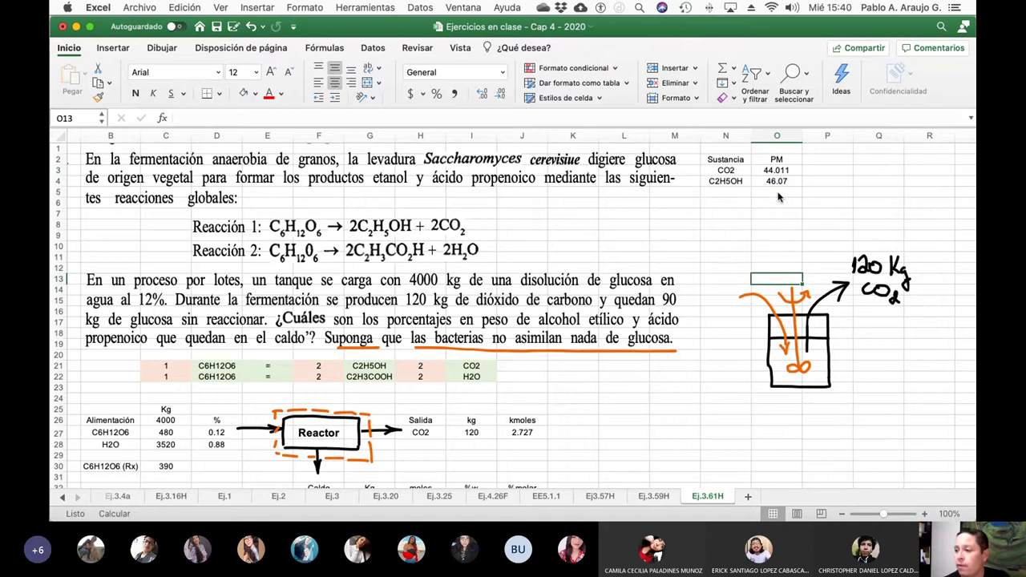
key("Up")
key("Up")
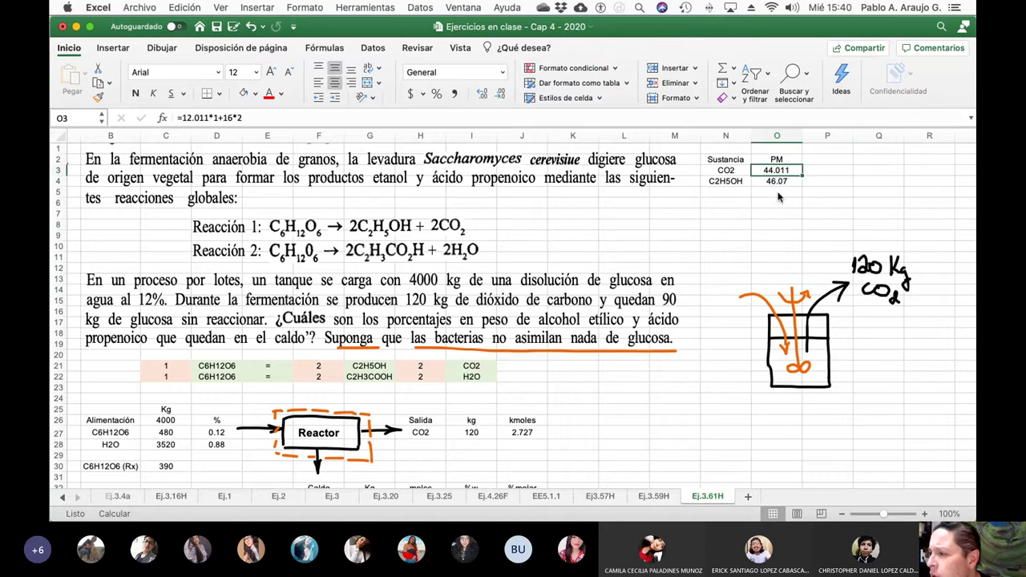
Calculate the kilograms of C2H5OH in G33 by multiplying its moles by its molecular weight, with the formula =H33*O4.
key("Down")
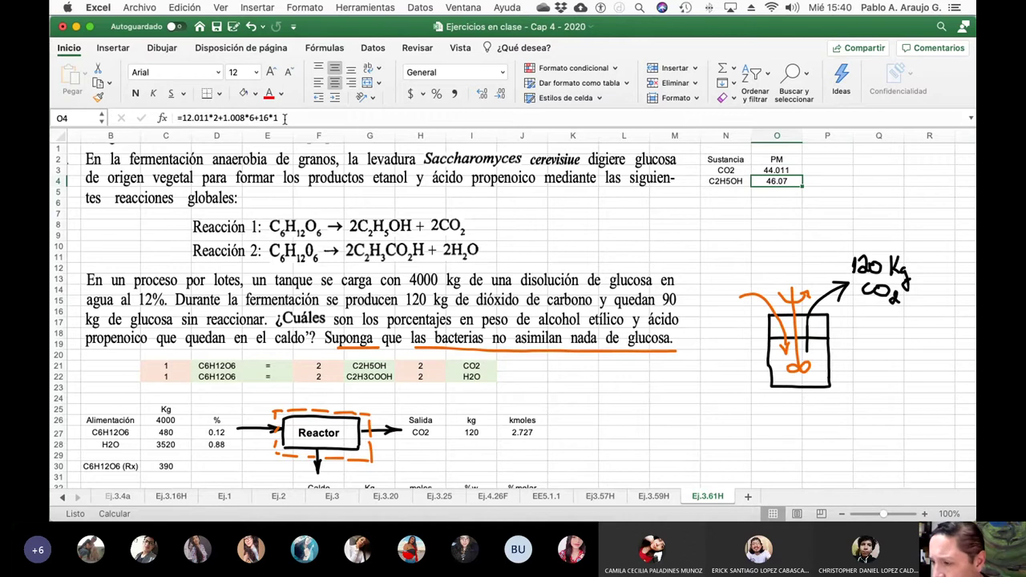
scroll(439, 358, "down", 5)
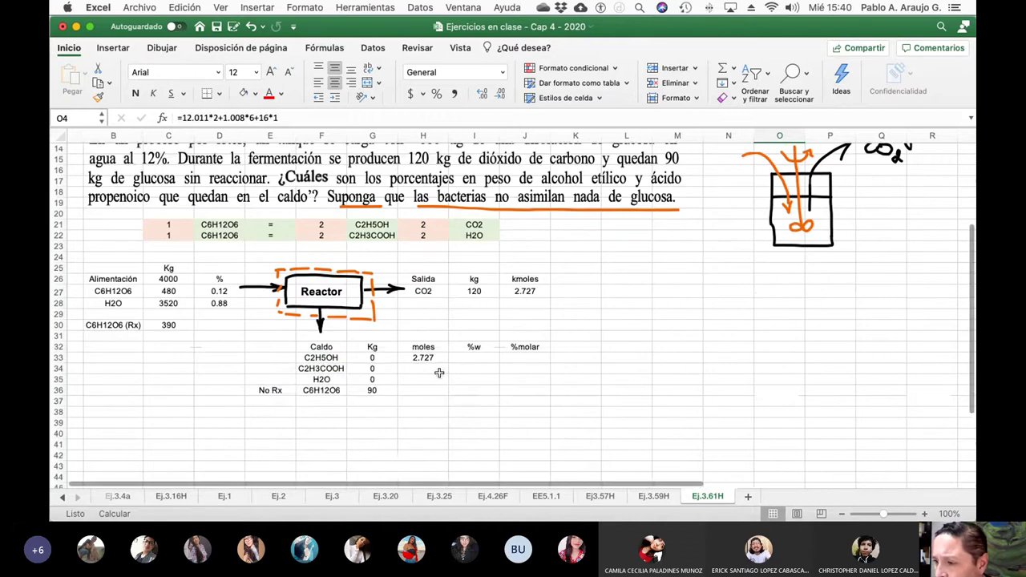
left_click(389, 360)
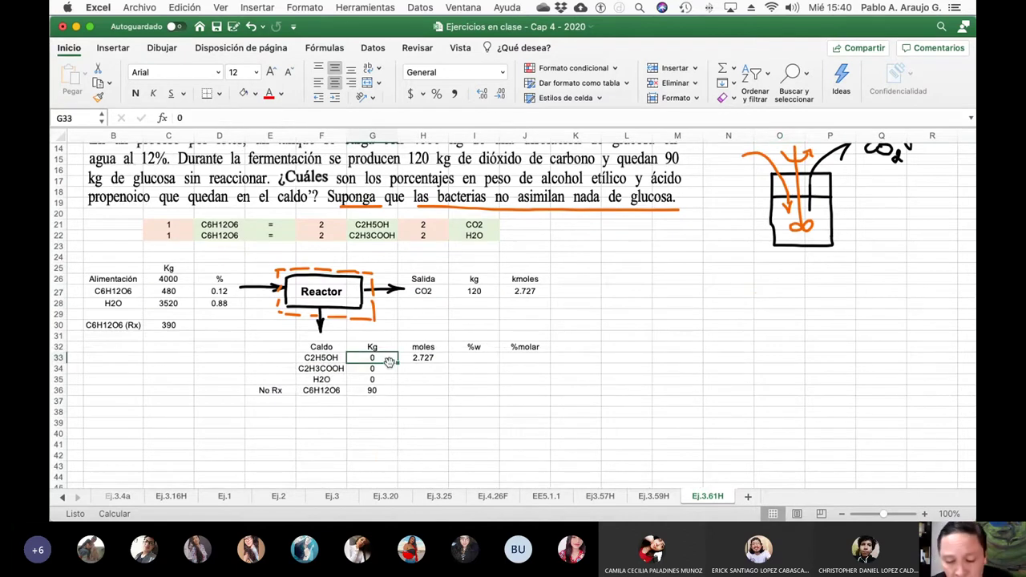
type("=")
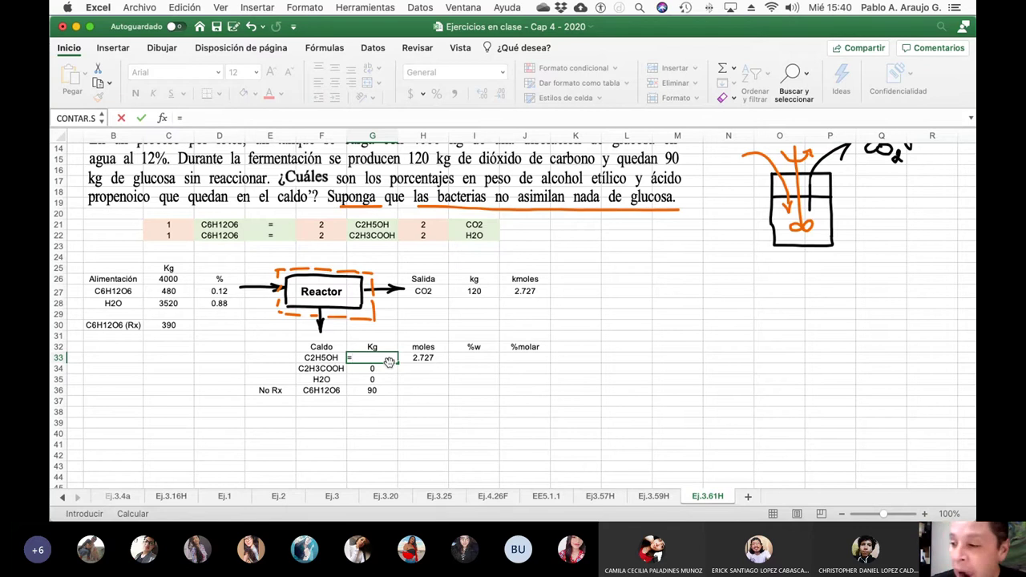
left_click(422, 358)
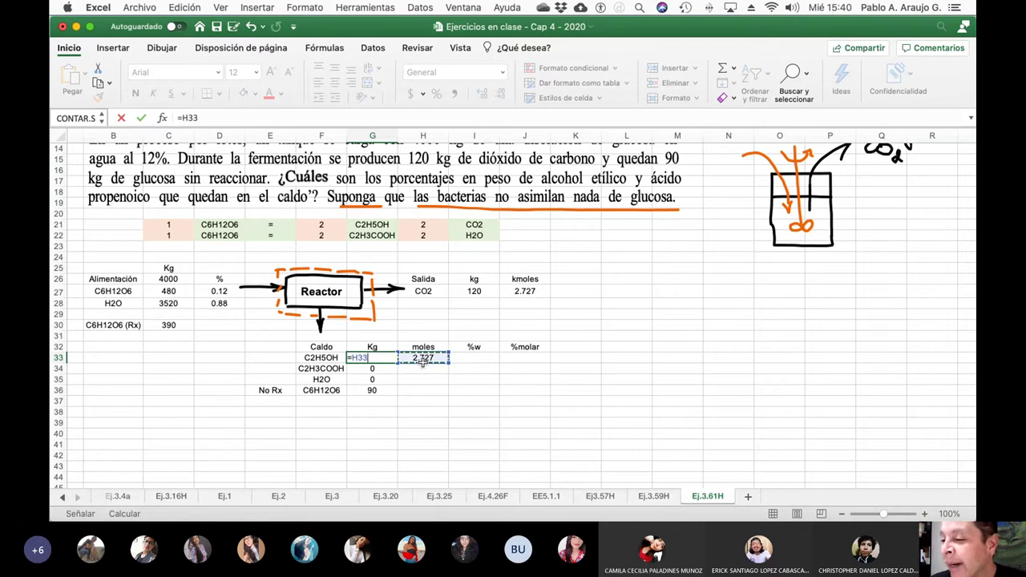
type("*")
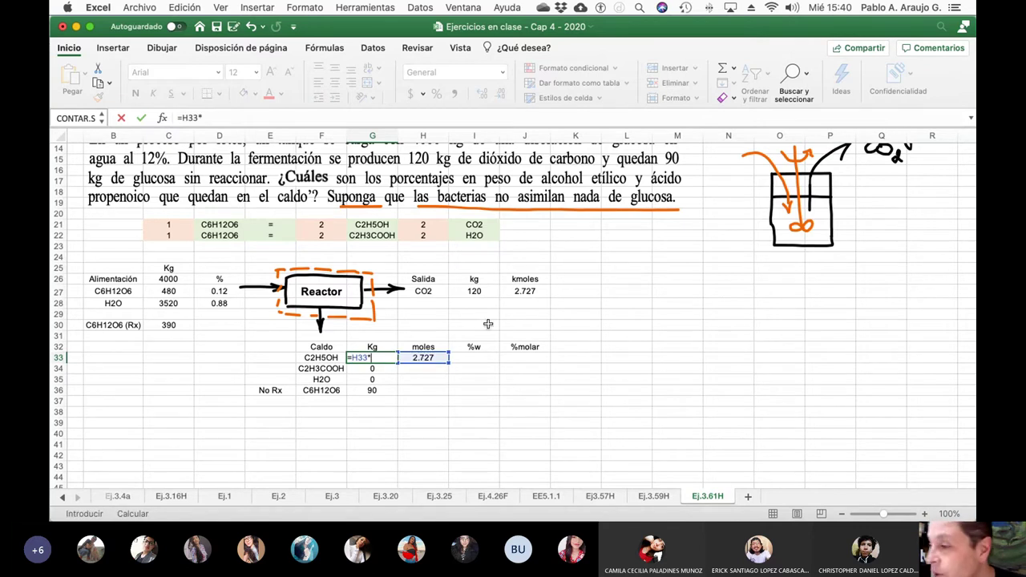
scroll(728, 232, "up", 5)
left_click(779, 181)
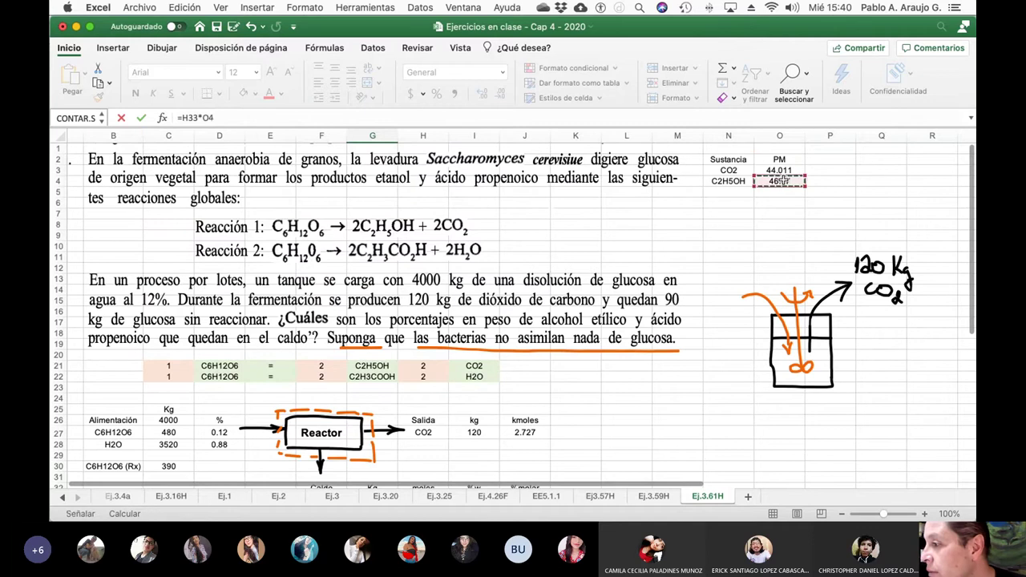
key("Return")
key("Return")
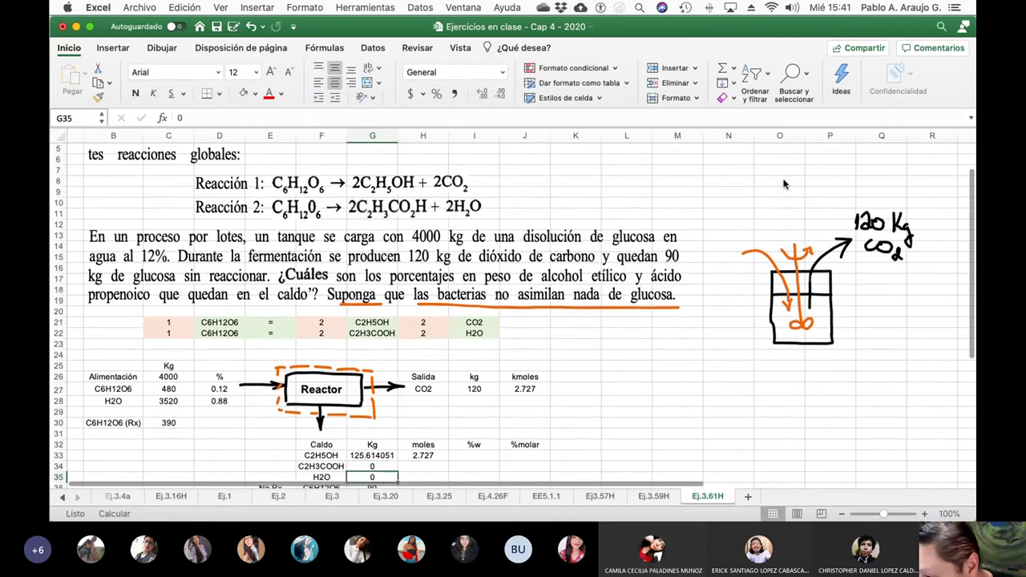
Format the C2H5OH mass in G33 to two decimal places.
key("Up")
key("Up")
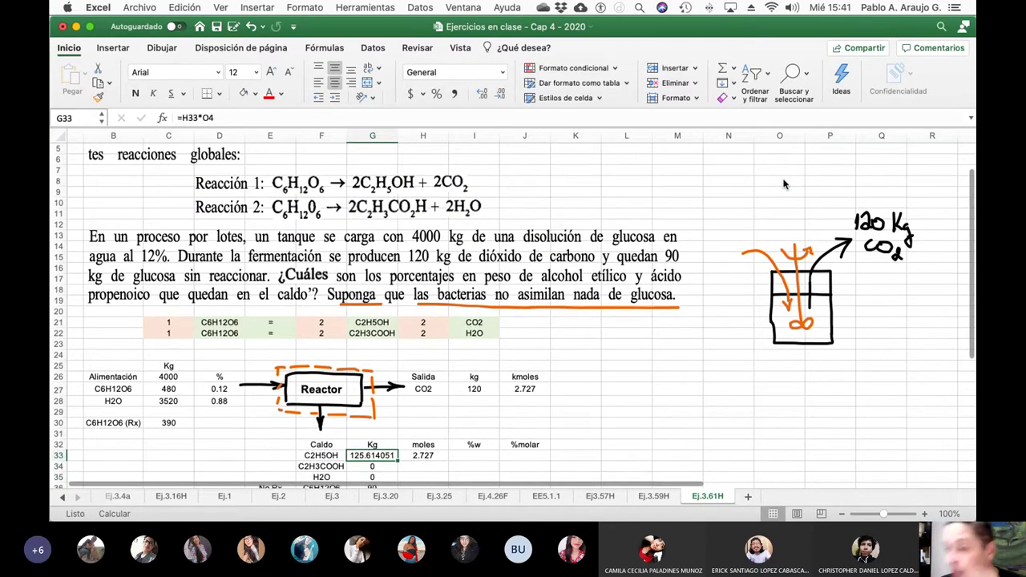
left_click(500, 97)
left_click(500, 97)
left_click(500, 97)
left_click(500, 97)
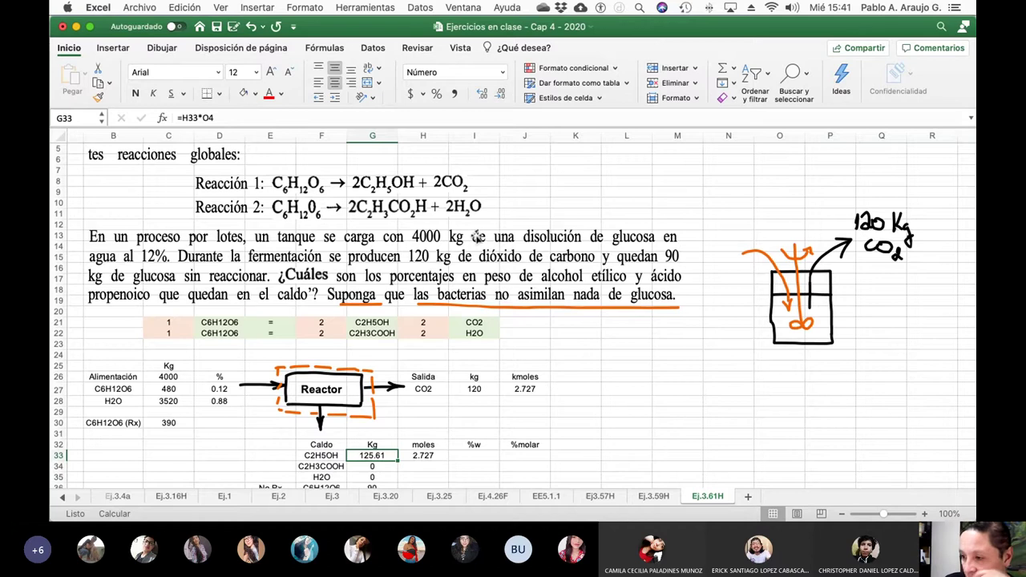
Enter the label C6H12O6 (RxEt) in B31, below the C6H12O6 (Rx) row.
scroll(489, 367, "down", 5)
scroll(489, 367, "left", 1)
scroll(497, 336, "up", 4)
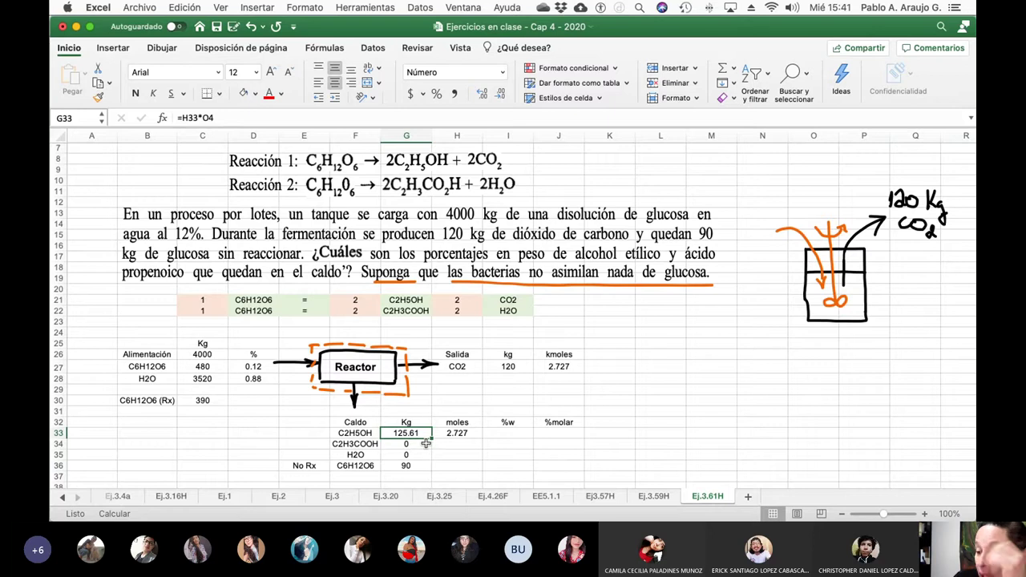
left_click(144, 412)
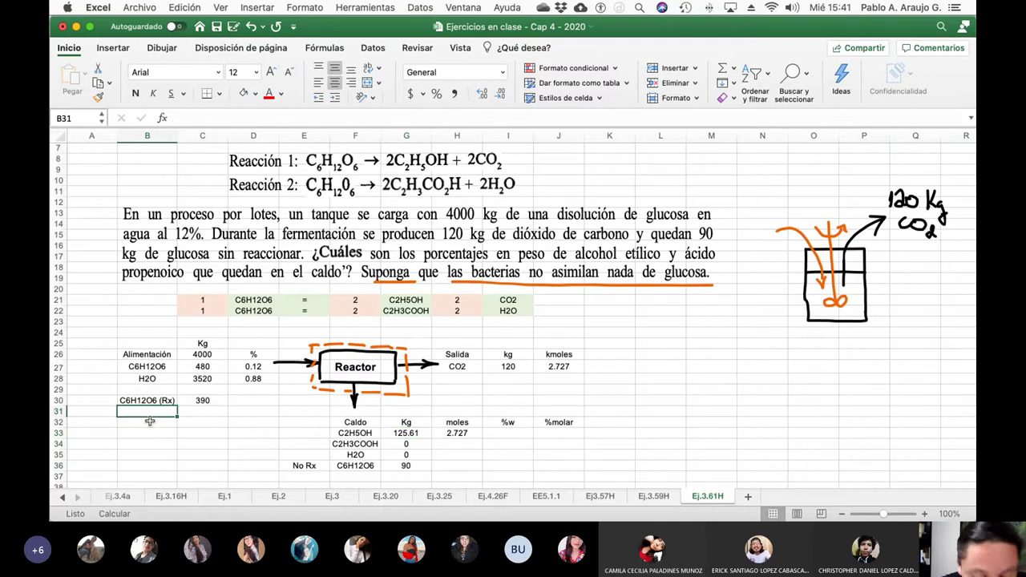
type("C6H")
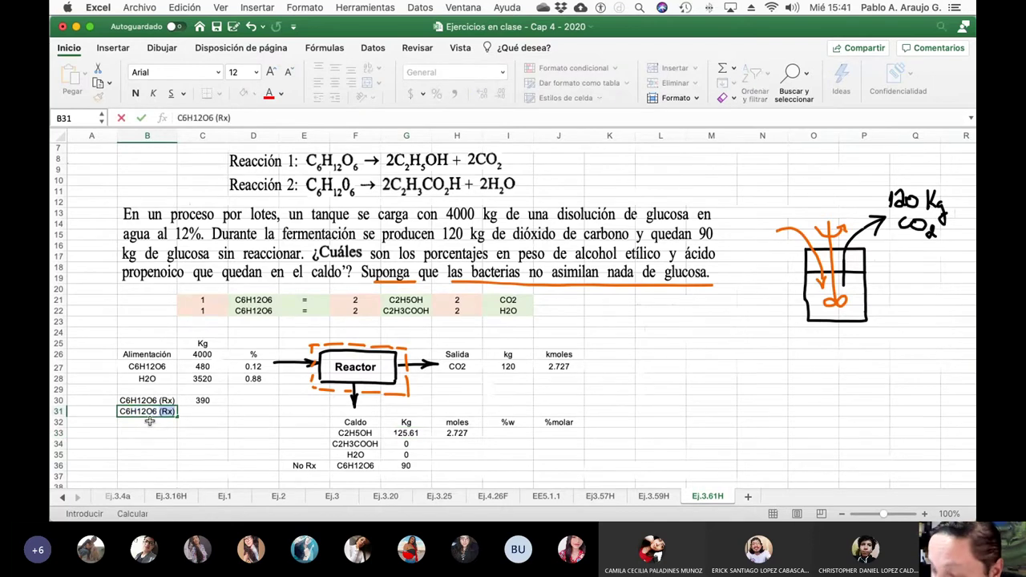
type("12O6 (Rx)")
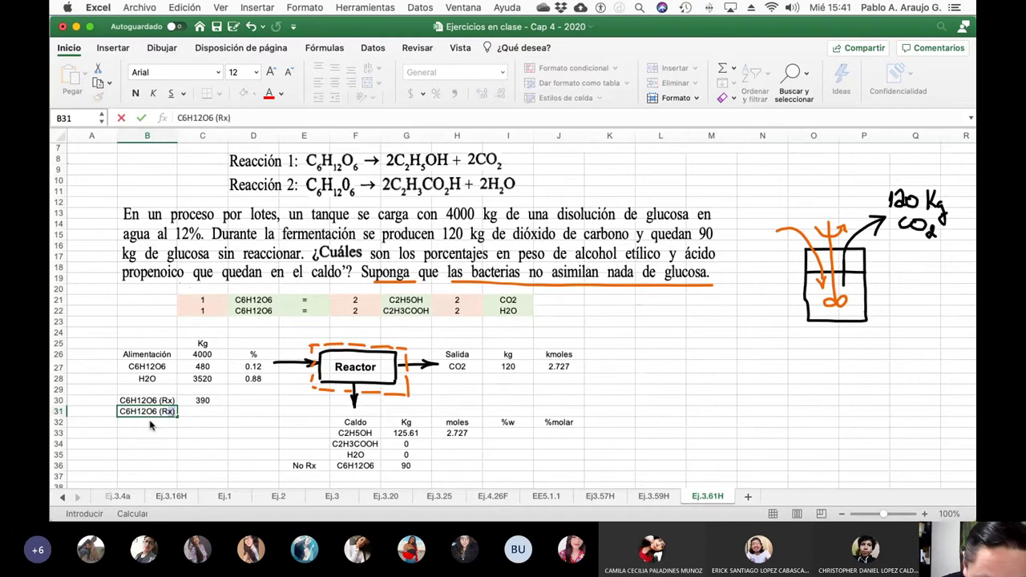
key("BackSpace")
type("Et)")
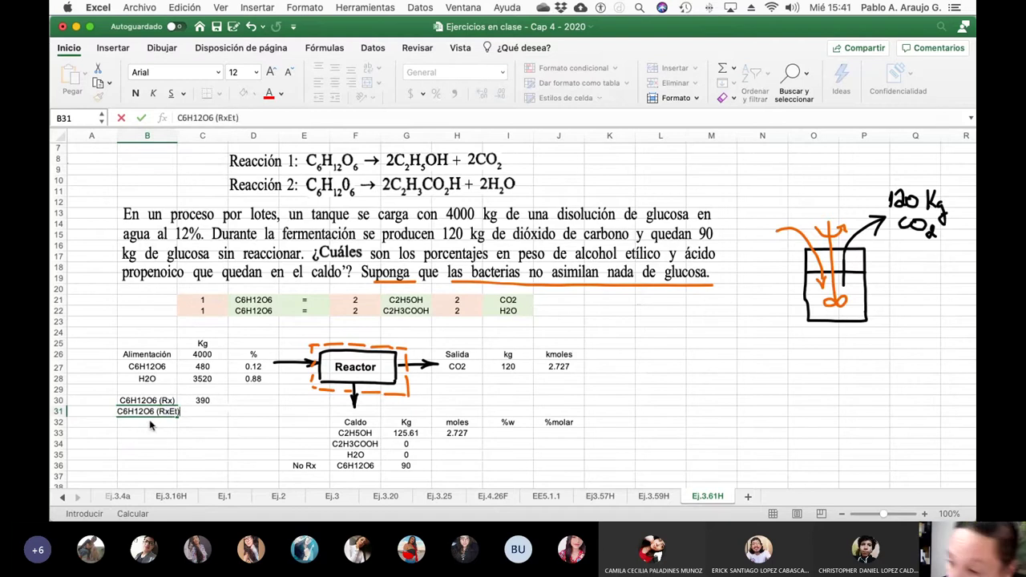
key("Return")
Enter the unit label moles in D31, in the C6H12O6 (RxEt) row.
key("Up")
key("Right")
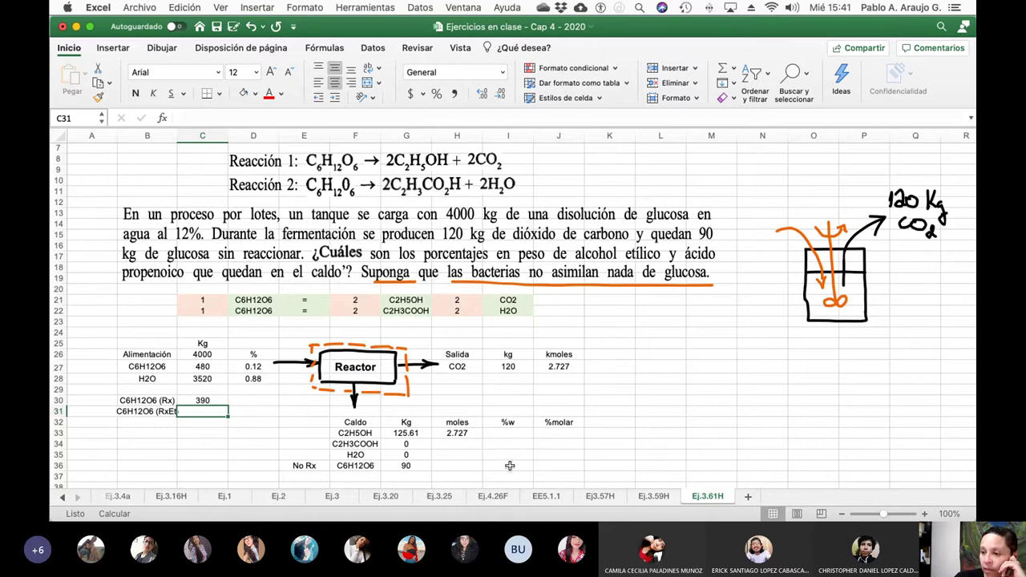
left_click(252, 414)
type("moles")
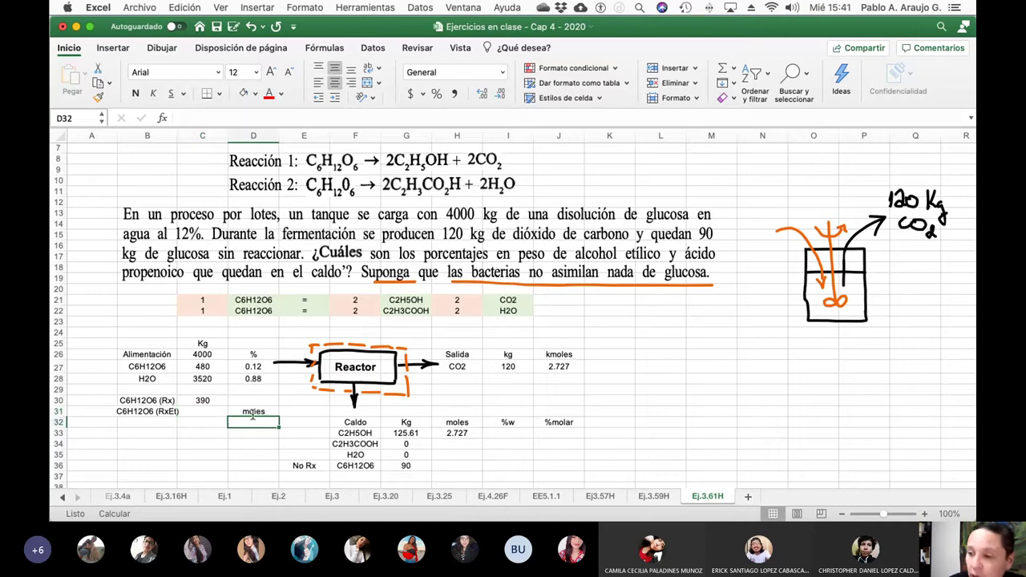
Calculate the glucose reacted to ethanol in C31 by dividing the C2H5OH moles by its stoichiometric coefficient, =H33/F21.
key("Left")
type("=")
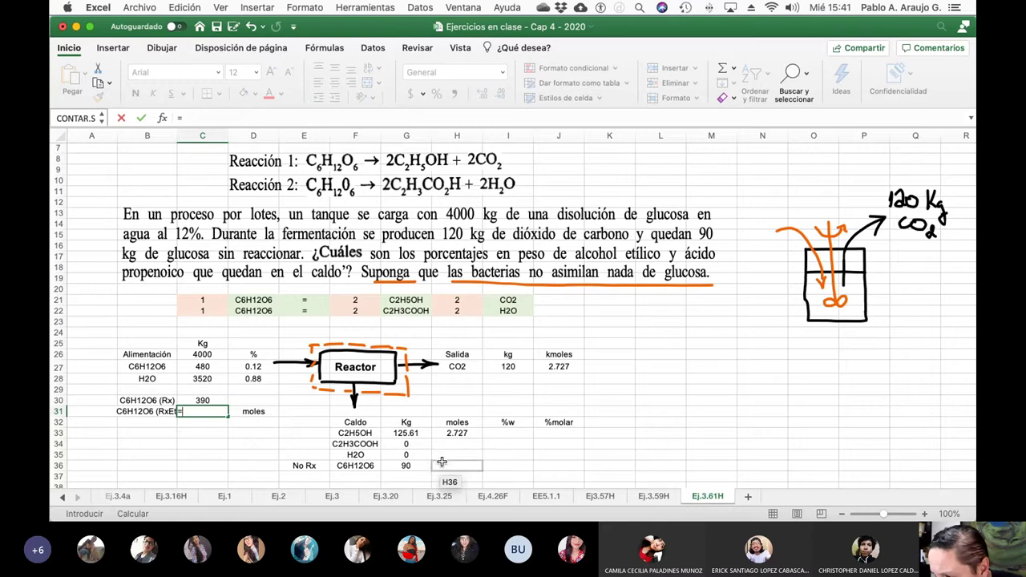
left_click(457, 434)
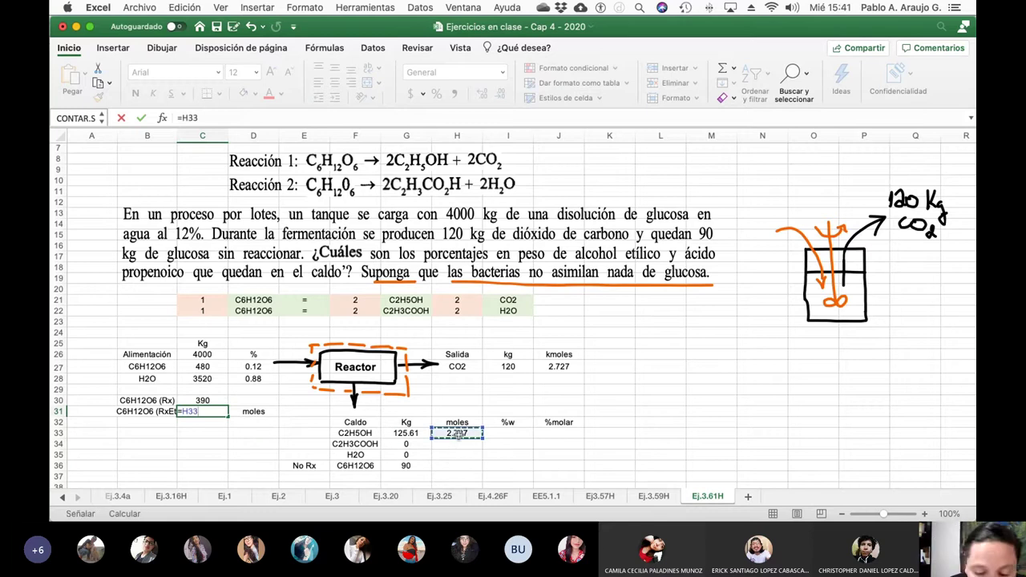
type("/")
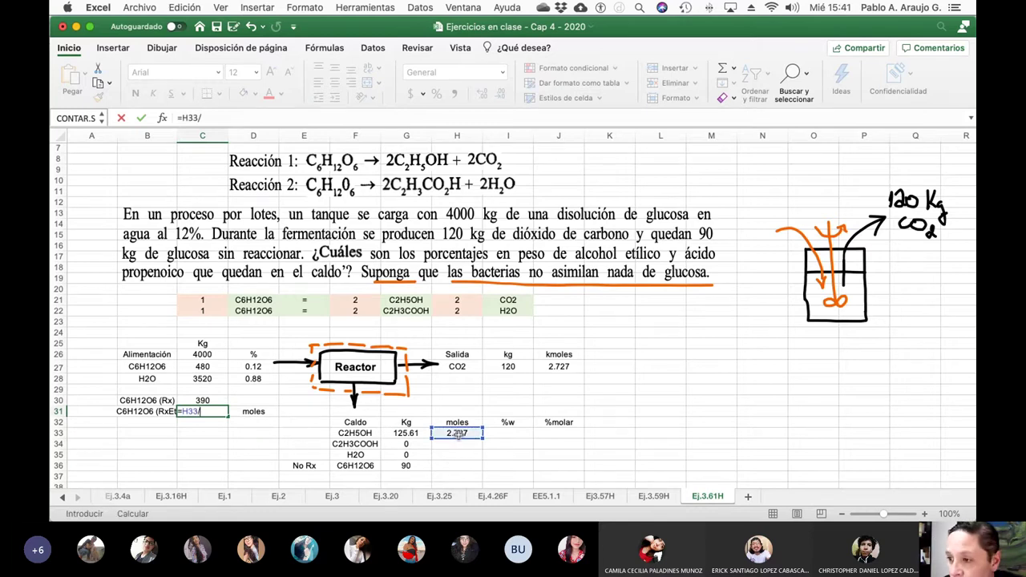
left_click(365, 301)
key("Return")
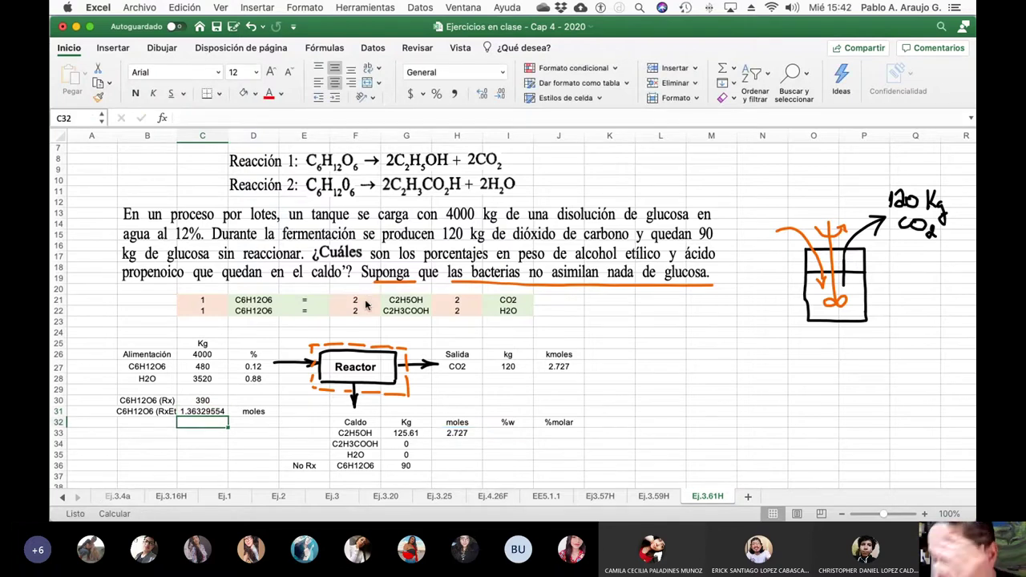
Format the reacted glucose amount in C31 to three decimal places.
key("Up")
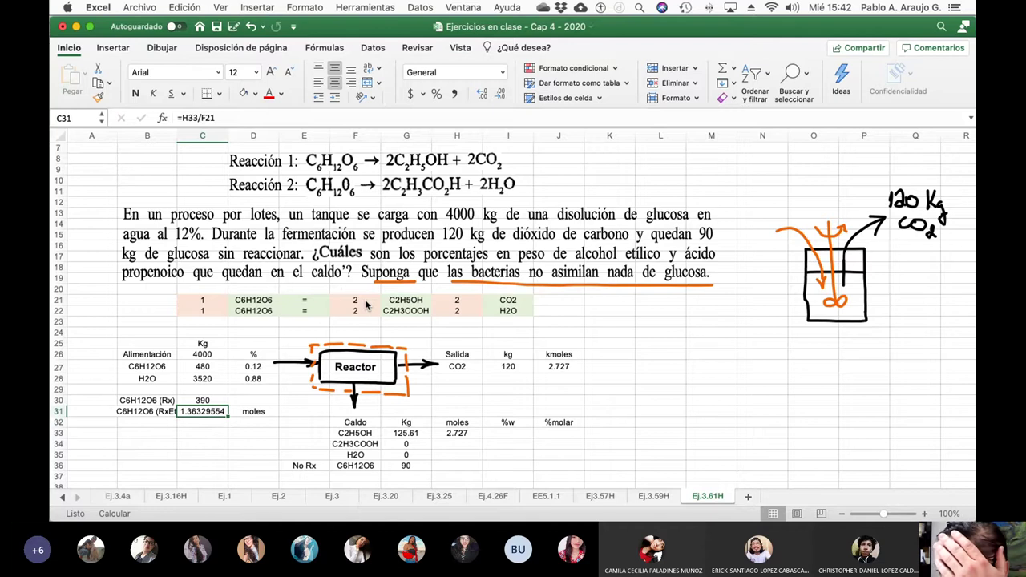
left_click(499, 93)
left_click(499, 93)
left_click(499, 93)
left_click(499, 93)
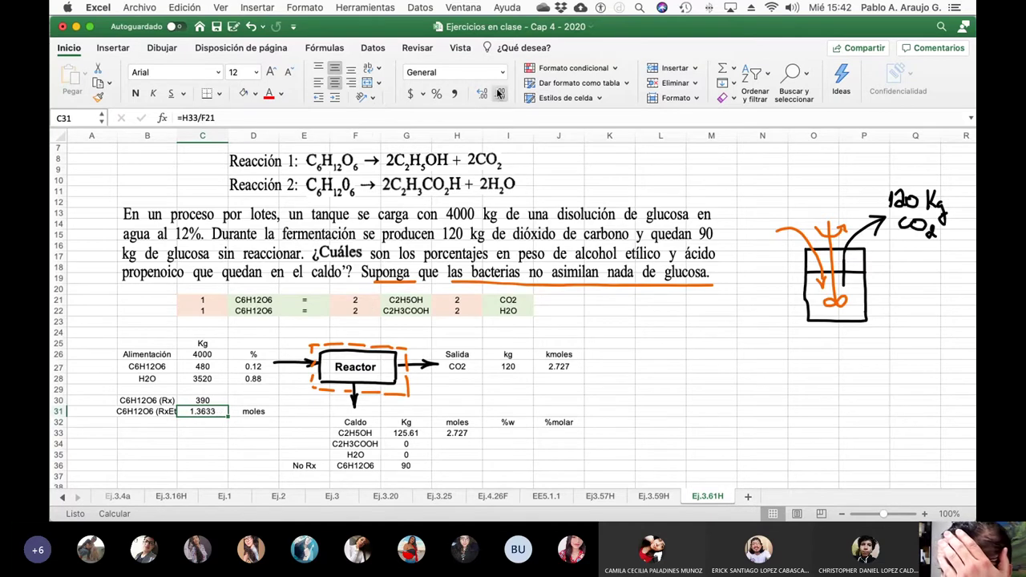
left_click(499, 93)
left_click(499, 93)
left_click(482, 93)
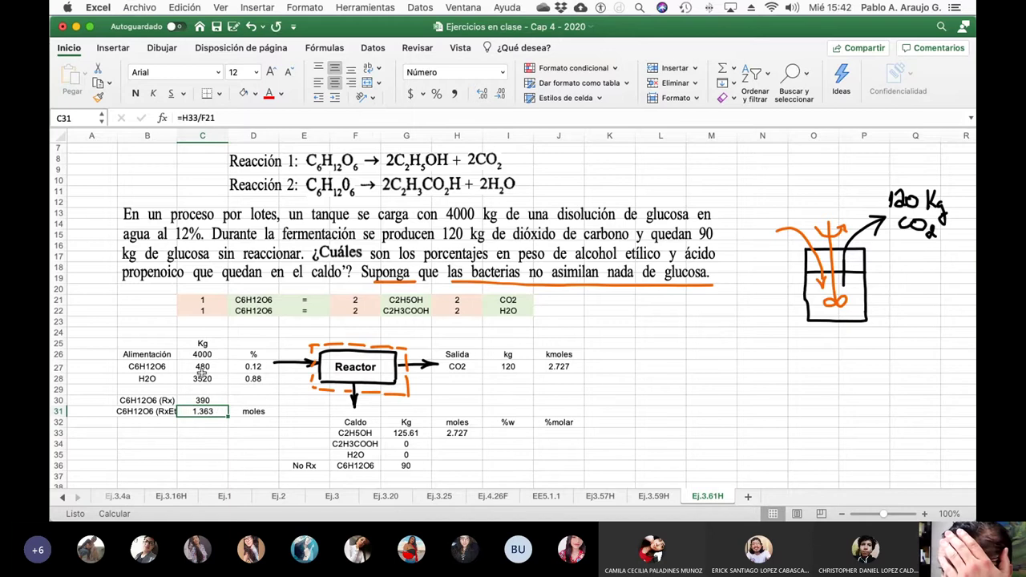
Change the unit label in D31 to Kmoles.
left_click(262, 412)
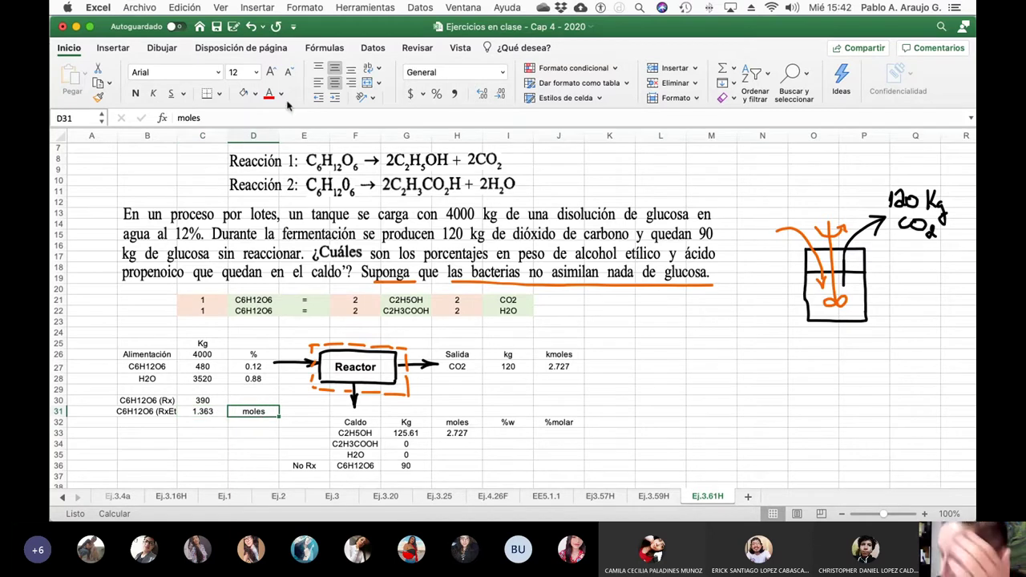
left_click(181, 119)
type("K")
key("Return")
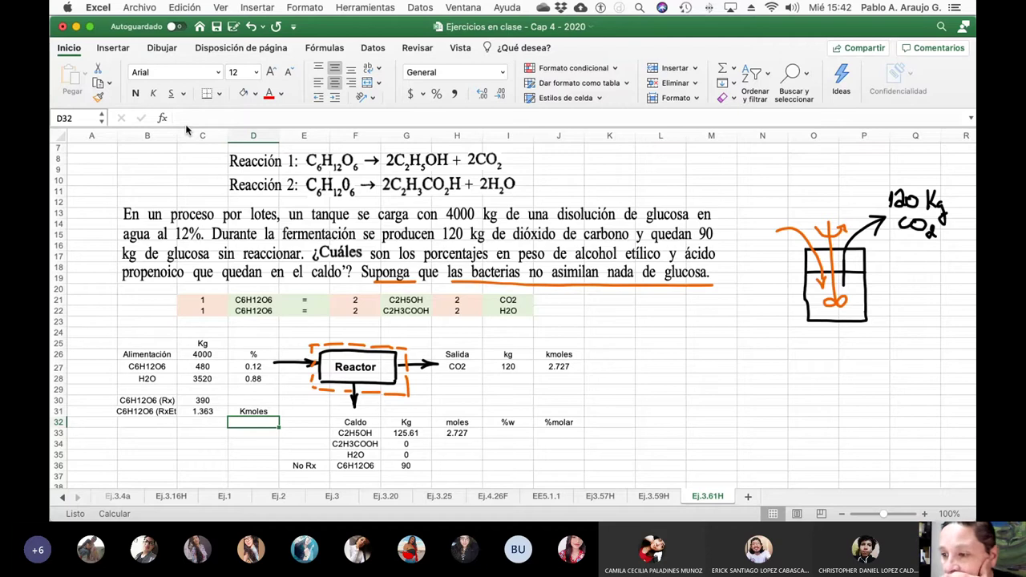
key("Up")
key("Up")
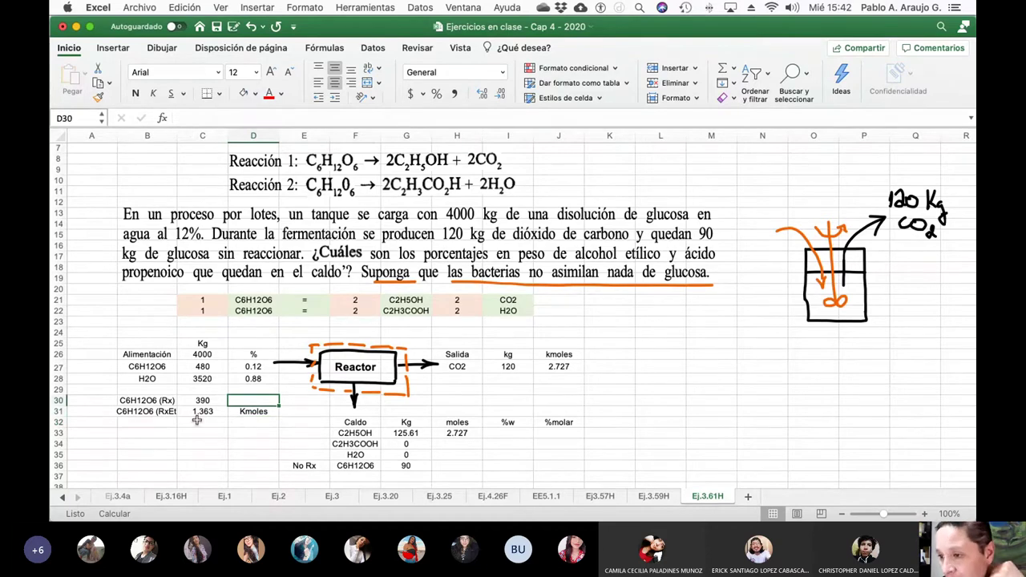
Add C6H12O6 below C2H5OH in the Sustancia list, in cell N5.
scroll(830, 262, "up", 3)
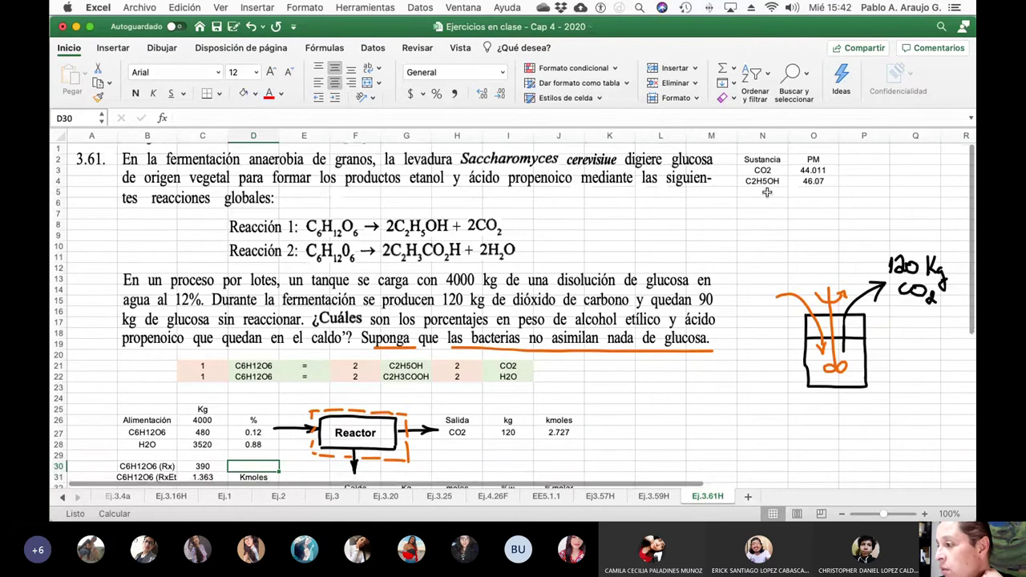
left_click(773, 194)
type("C6")
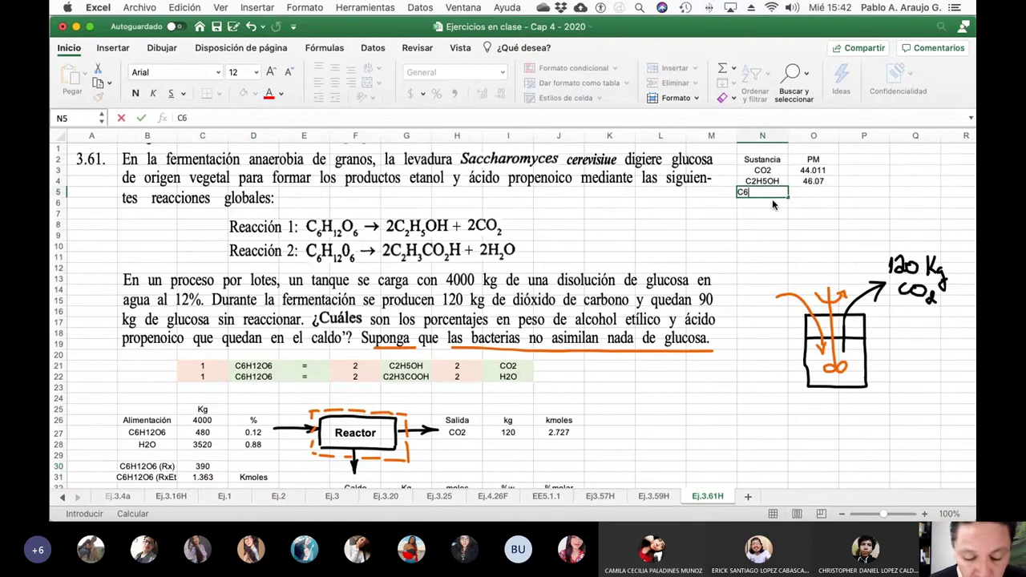
type("H12O6")
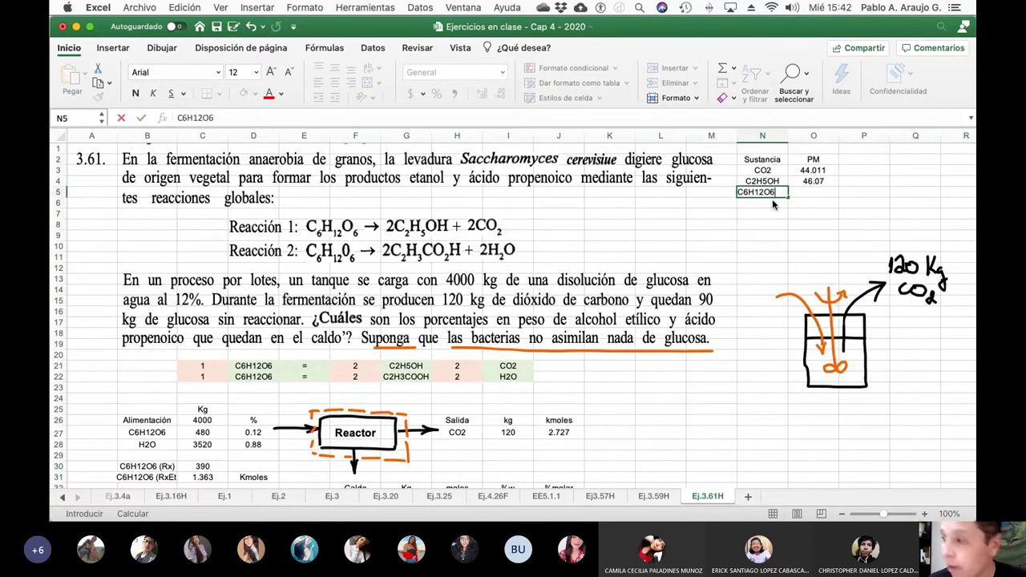
key("Return")
Calculate the molecular weight of C6H12O6 in O5 with the formula =12.011*6+1.008*12+16*6.
key("Up")
key("Right")
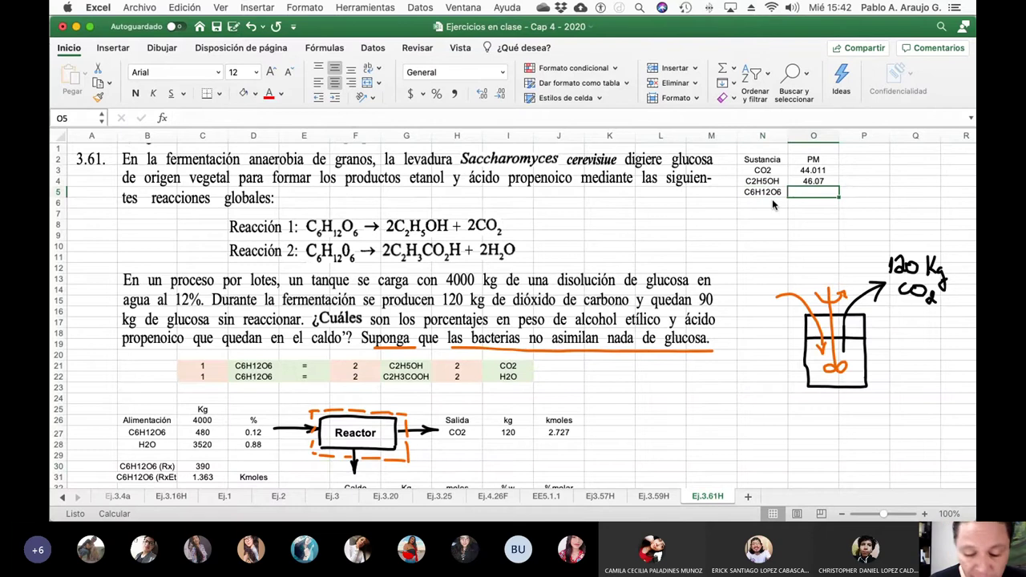
type("=12.011*")
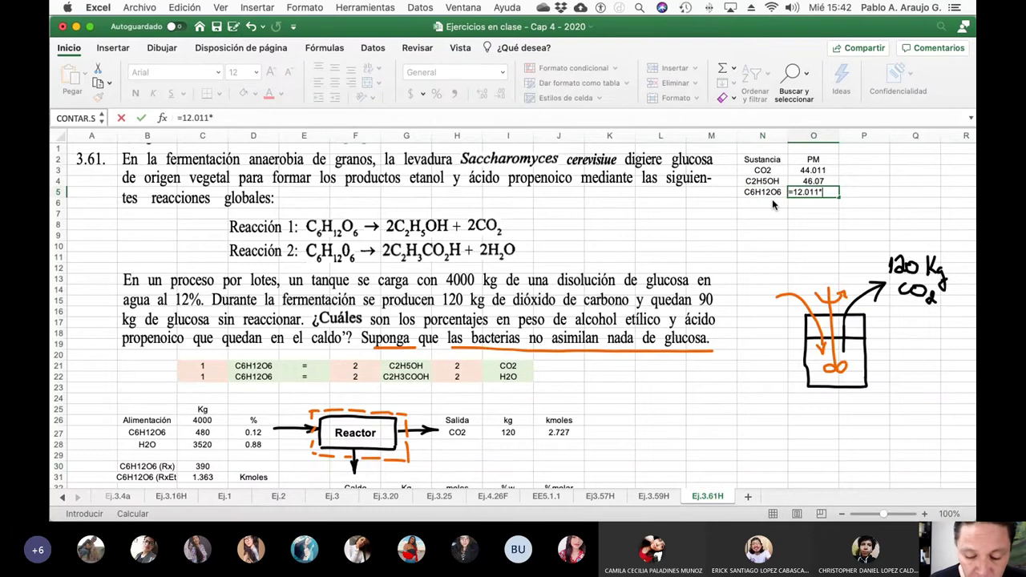
type("6+1")
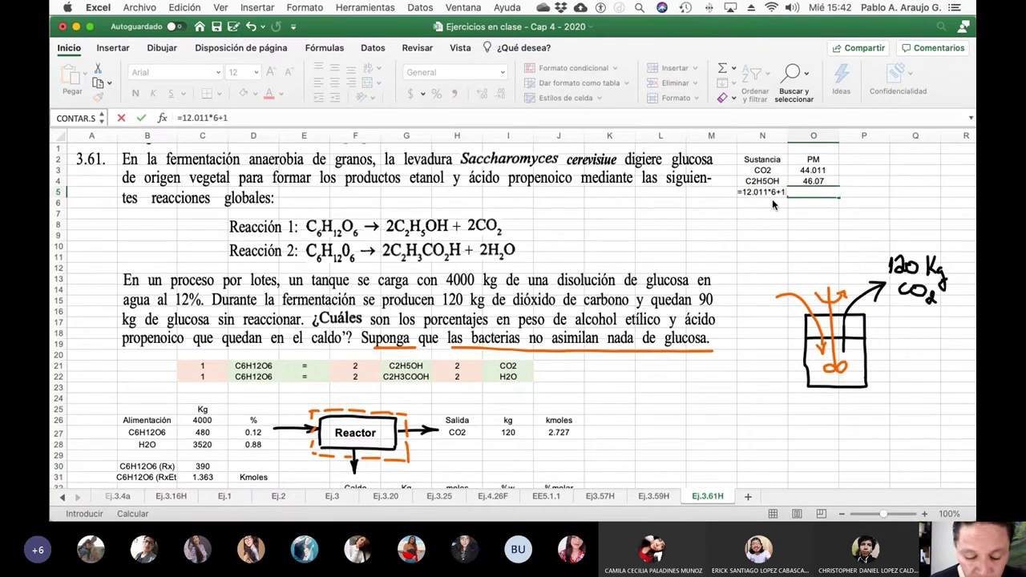
type(".008*12")
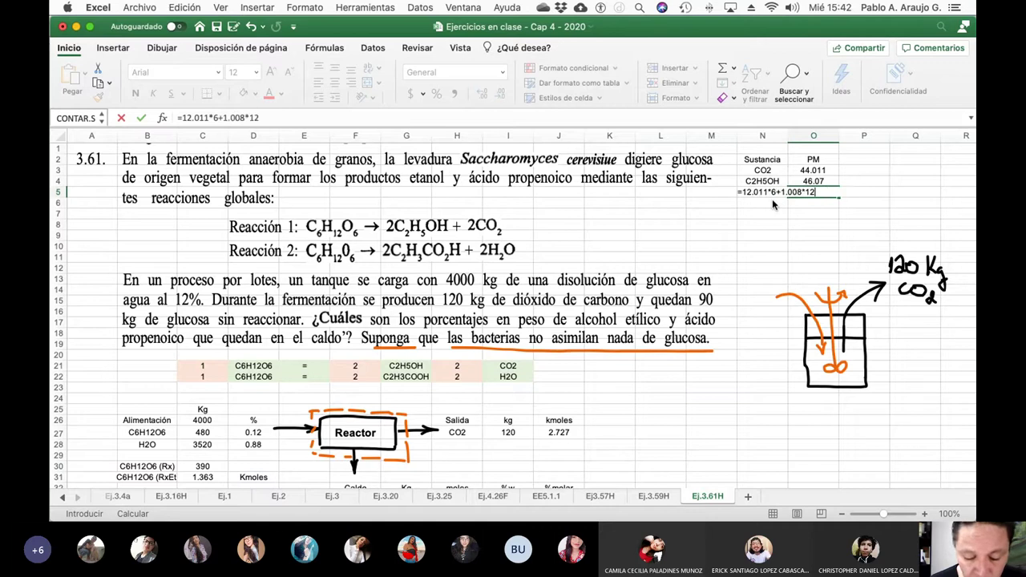
type("+16")
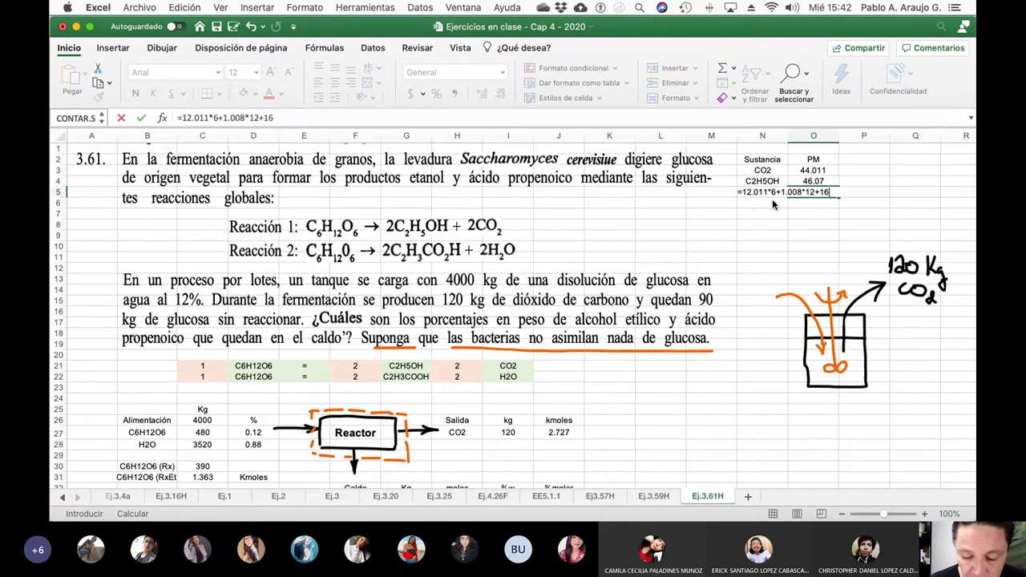
type("*6")
key("Return")
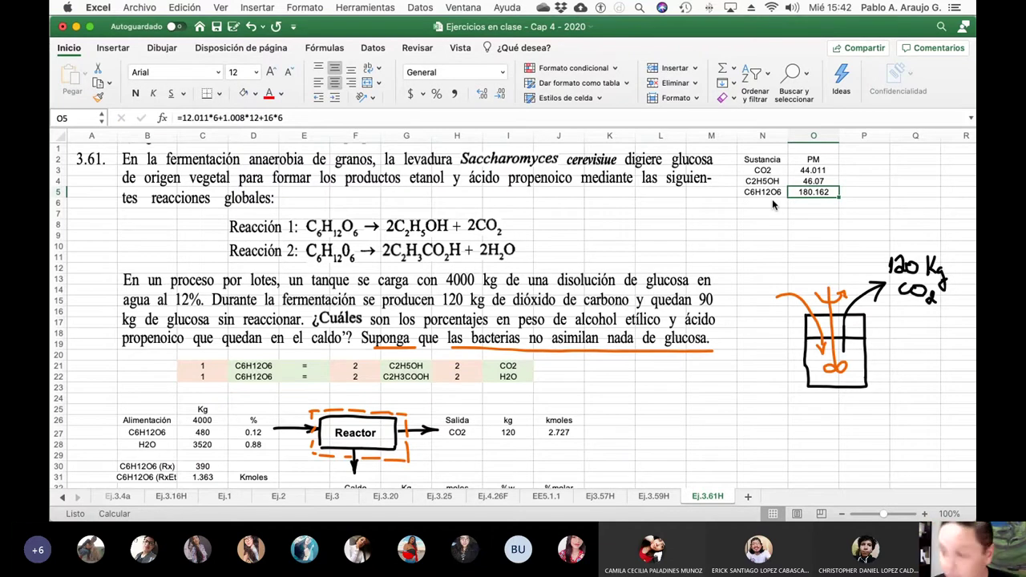
Copy the C6H12O6 (RxEt) label from B31 into the cell below it, B32.
key("Down")
key("Down")
key("Down")
key("Down")
key("Down")
key("Down")
key("Down")
key("Down")
key("Down")
key("Down")
key("Down")
key("Down")
key("Down")
key("Down")
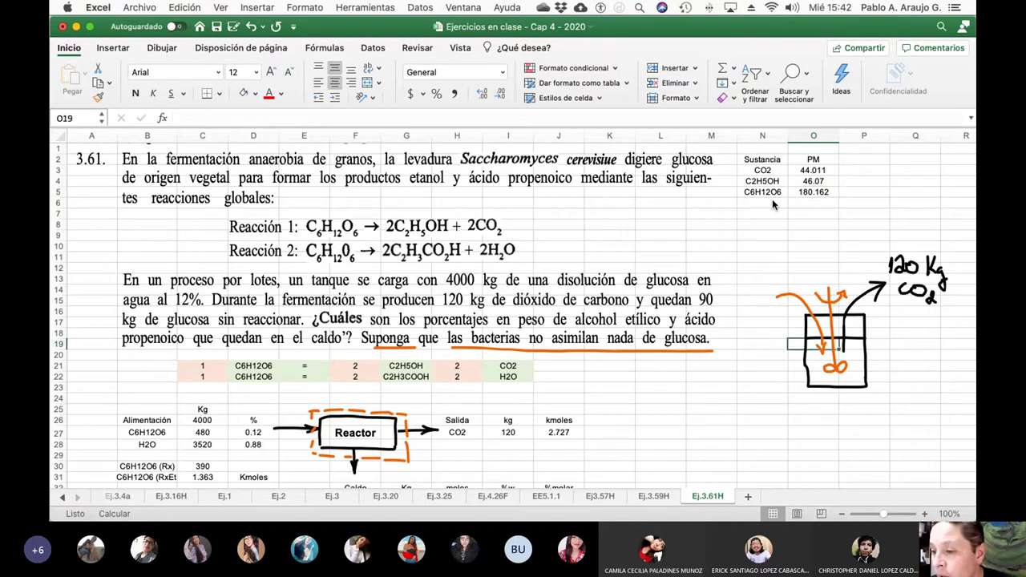
key("Left")
key("Left")
key("Left")
key("Left")
key("Left")
key("Left")
key("Left")
key("Left")
key("Left")
key("Left")
key("Left")
key("Left")
key("Left")
key("Left")
key("Down")
key("Down")
key("Down")
key("Down")
key("Down")
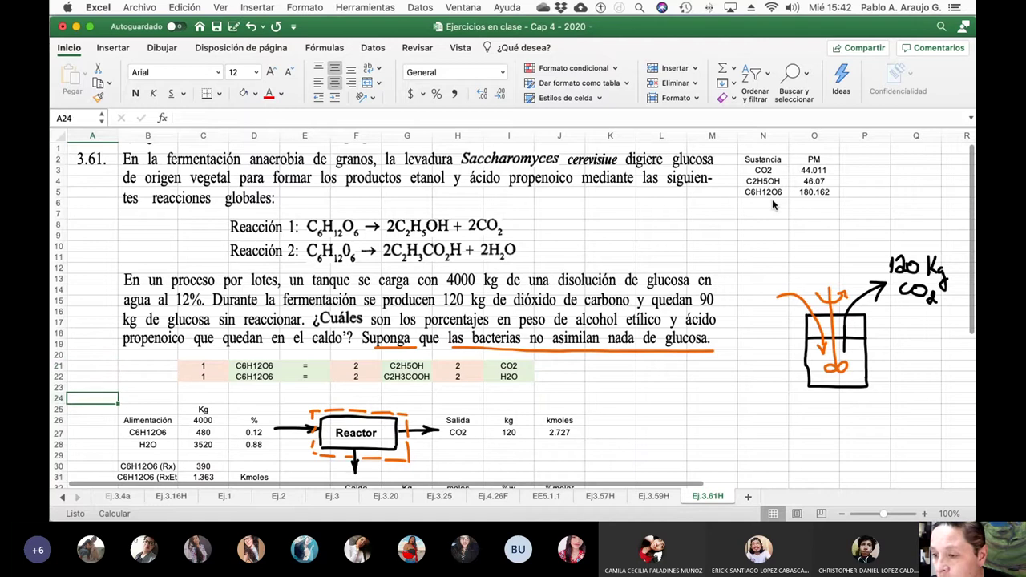
key("Down")
key("Down")
key("Down")
key("Down")
key("Down")
key("Down")
key("Down")
key("Right")
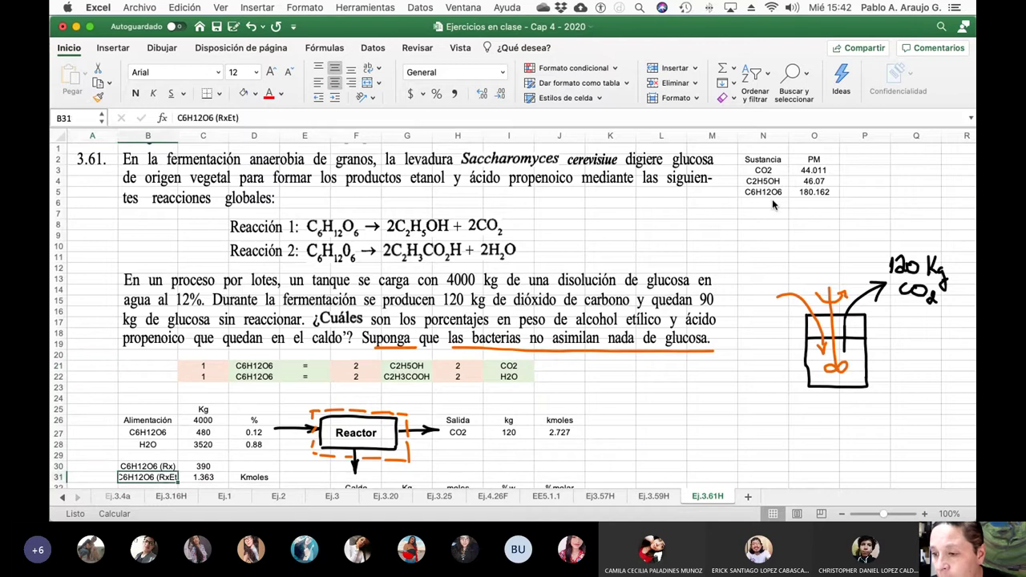
scroll(772, 199, "down", 3)
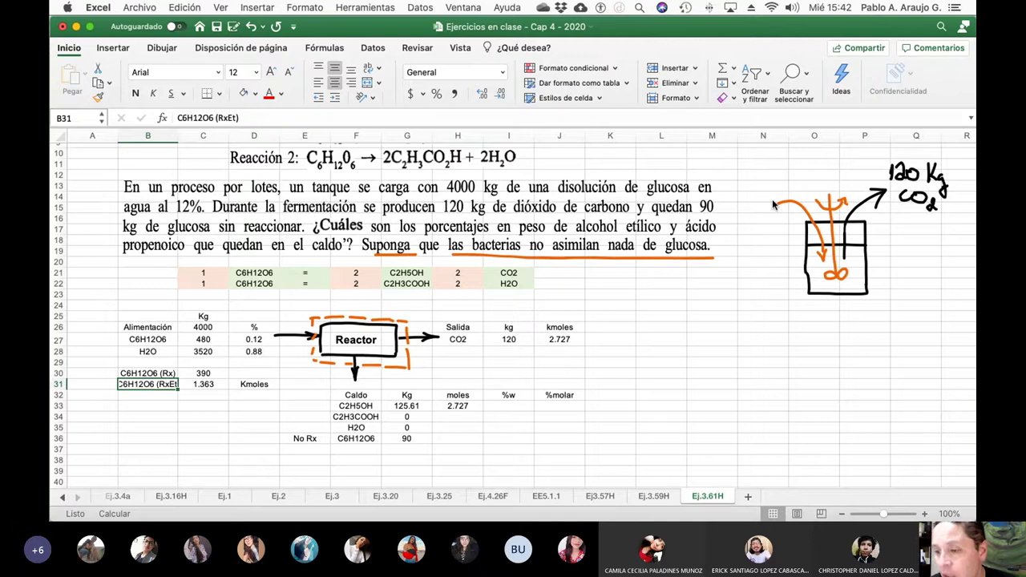
key("cmd+c")
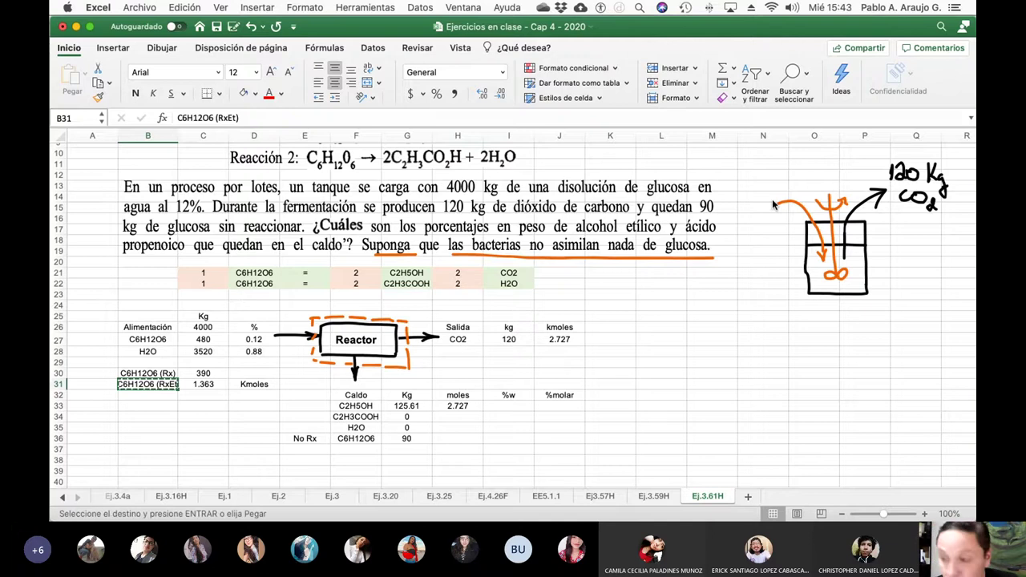
key("Down")
key("cmd+v")
Calculate the mass of glucose reacted to ethanol in C32 by multiplying its kmoles by the glucose molecular weight, =C31*O5.
key("Right")
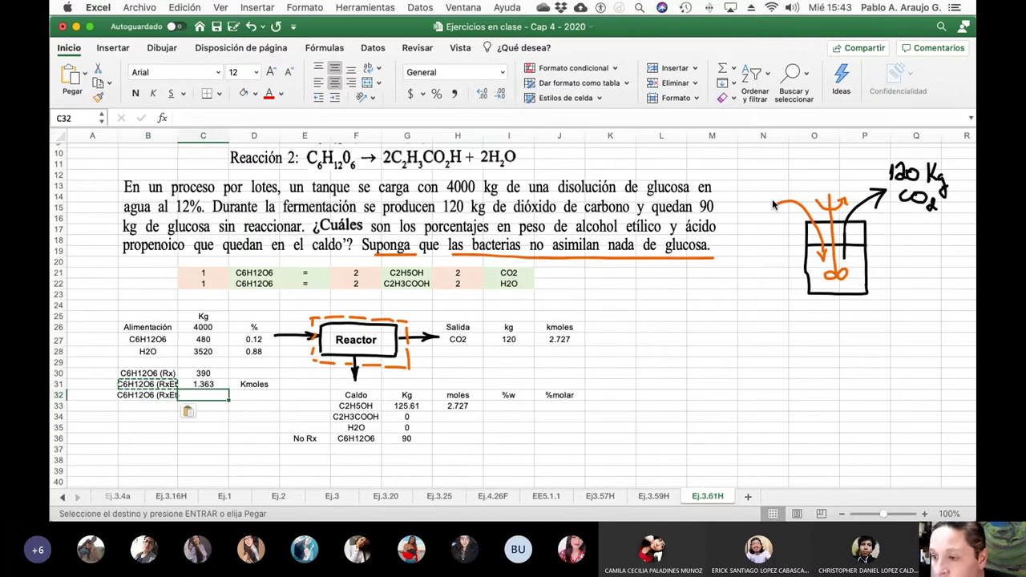
type("=")
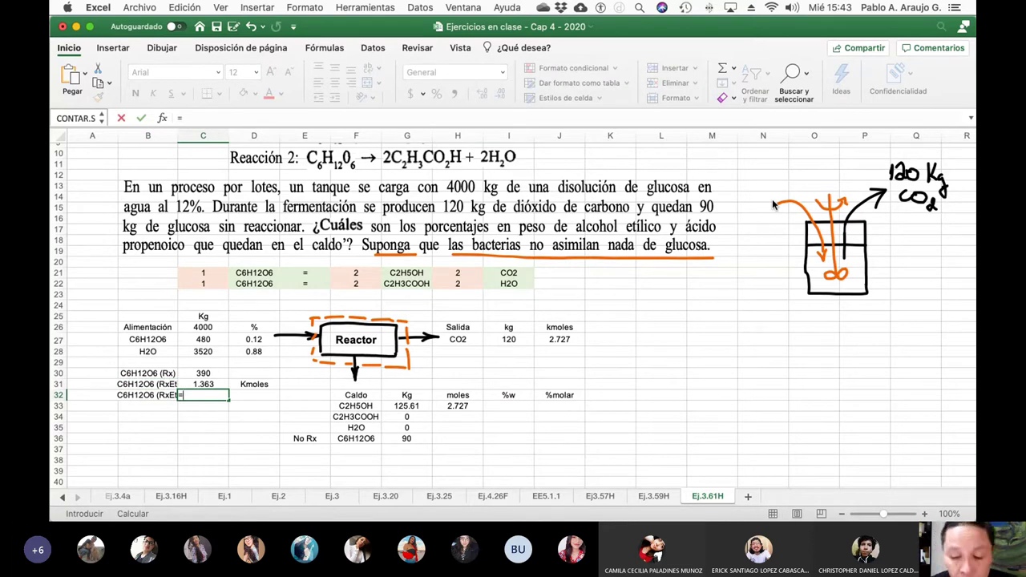
left_click(204, 385)
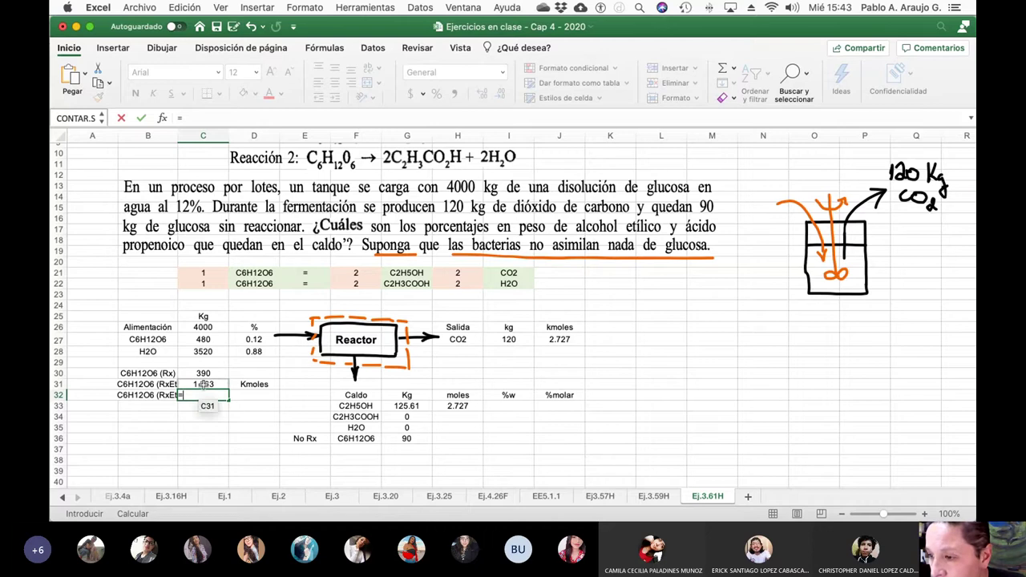
type("*")
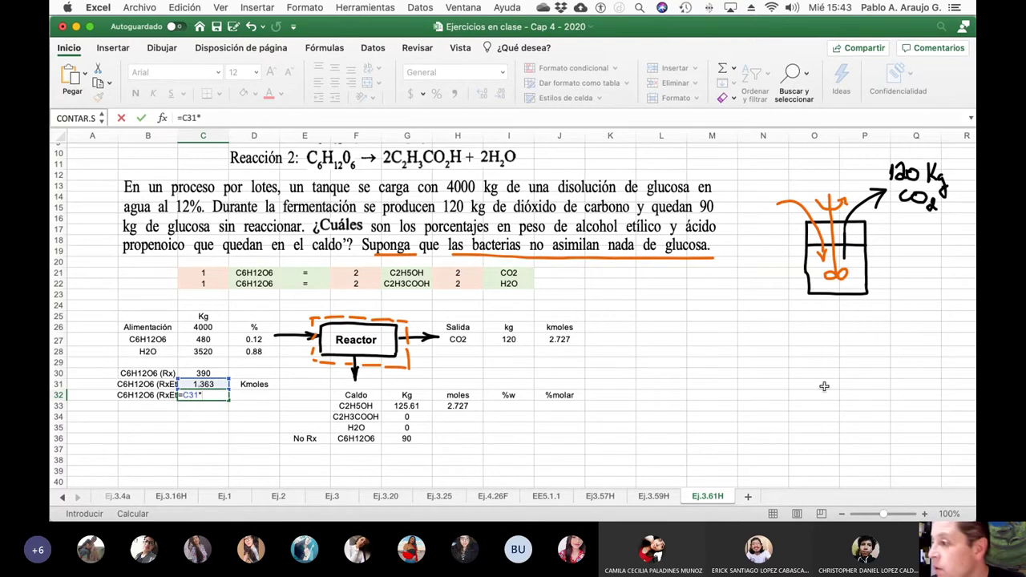
scroll(747, 362, "up", 3)
scroll(747, 362, "up", 5)
left_click(820, 194)
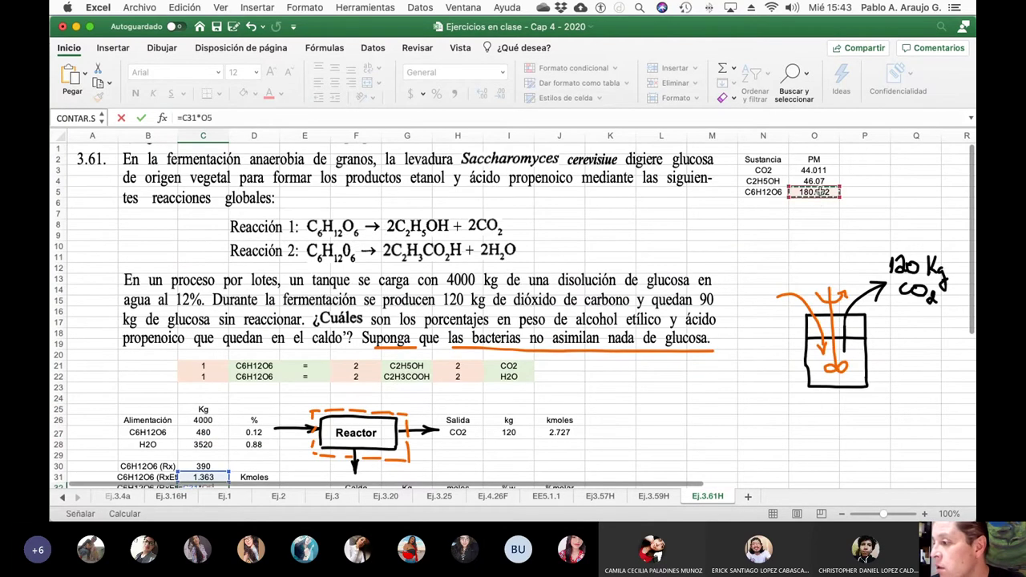
key("Return")
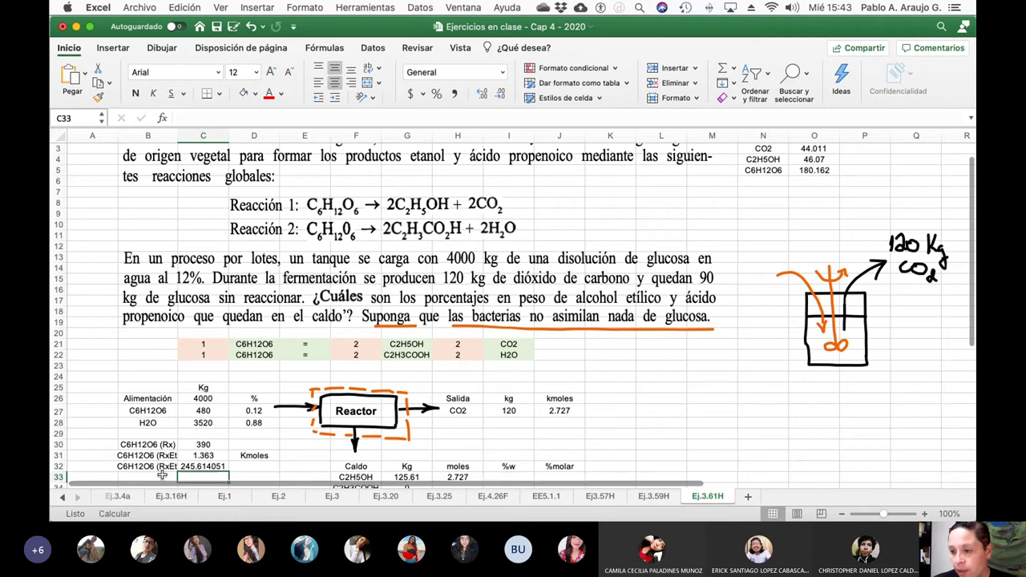
Format the reacted glucose mass in C32 to two decimal places.
left_click(198, 467)
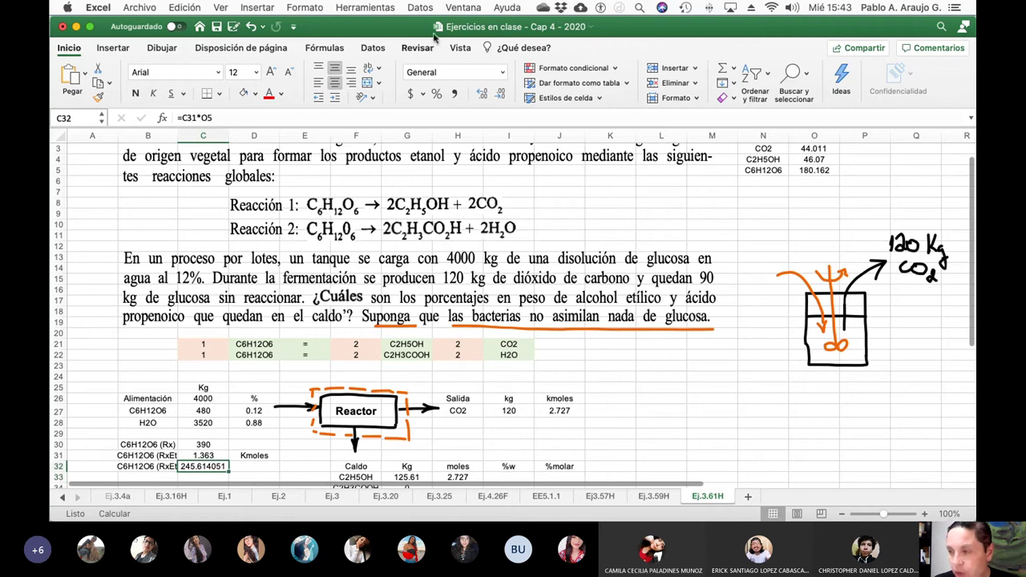
left_click(500, 94)
left_click(500, 95)
left_click(500, 94)
left_click(500, 95)
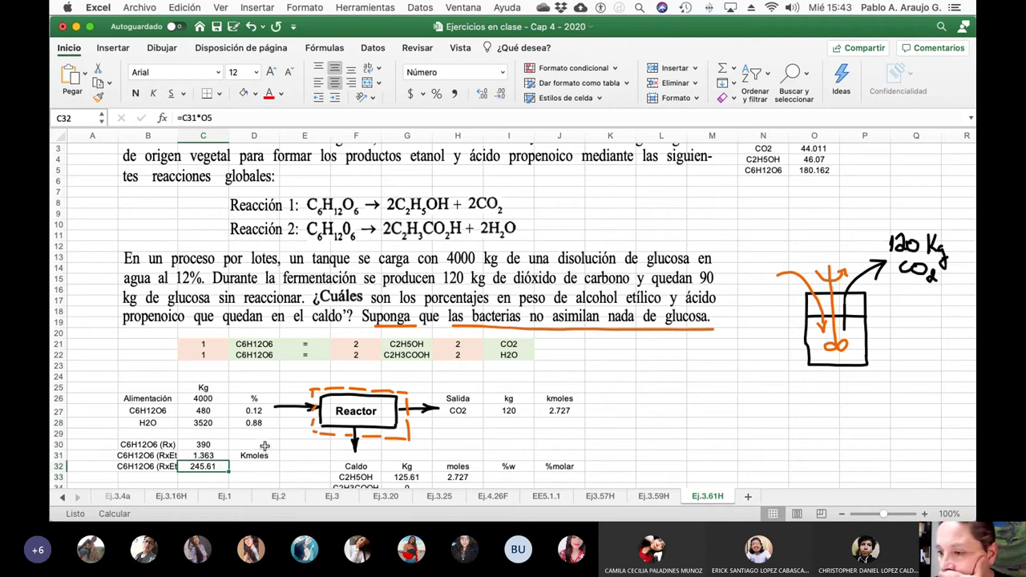
Enter the unit label Kg beside the two reacted glucose masses, in D30 and D32.
scroll(259, 464, "down", 1)
left_click(260, 465)
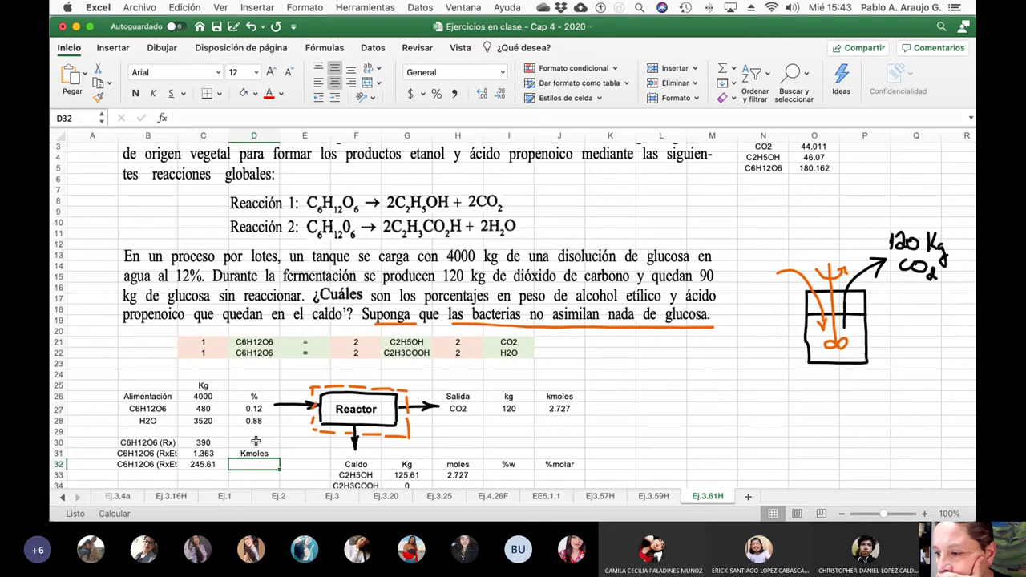
left_click(261, 443)
type("Kg")
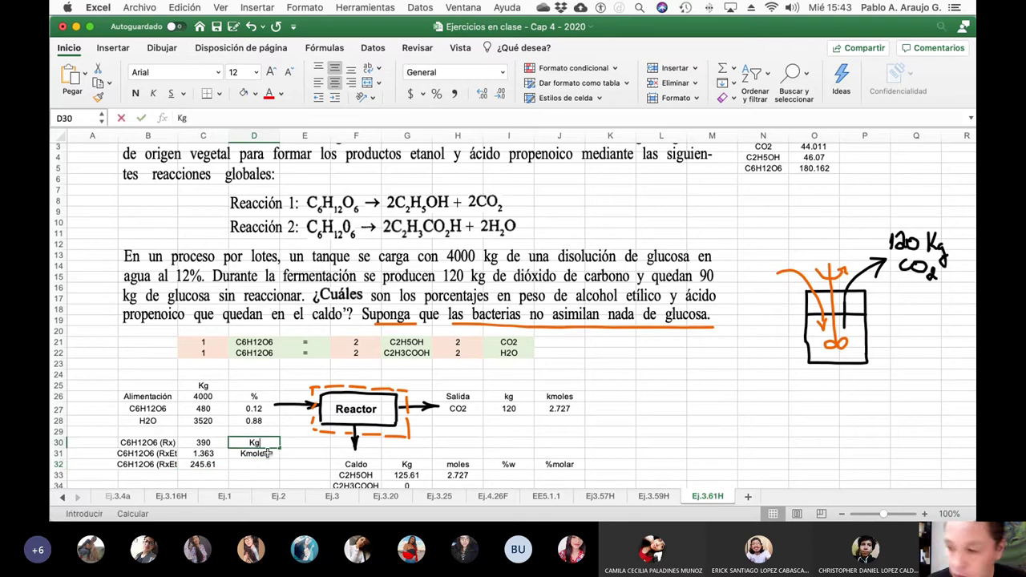
key("Return")
key("Return")
type("Kg")
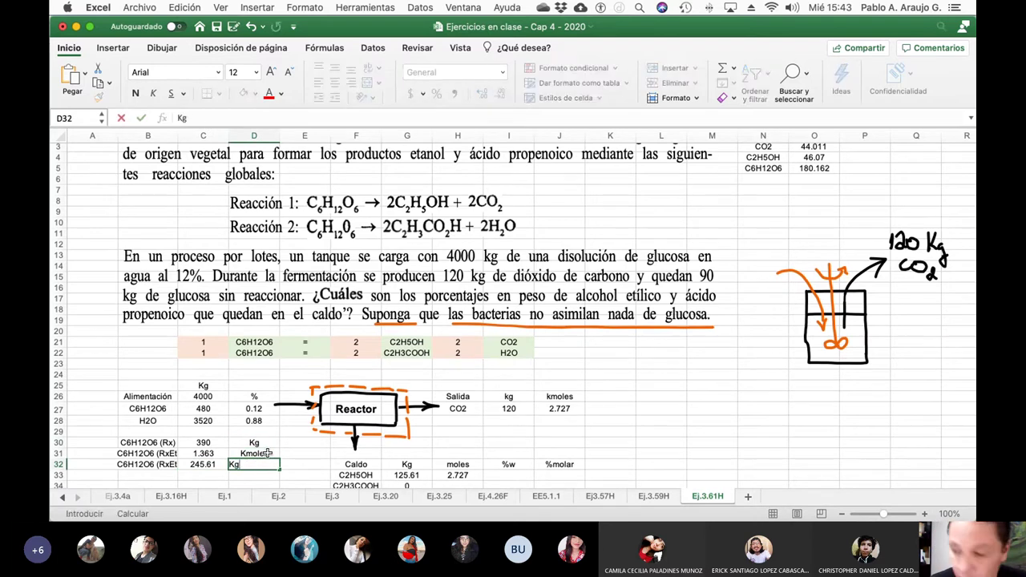
key("Return")
key("Return")
key("Return")
key("Return")
key("Return")
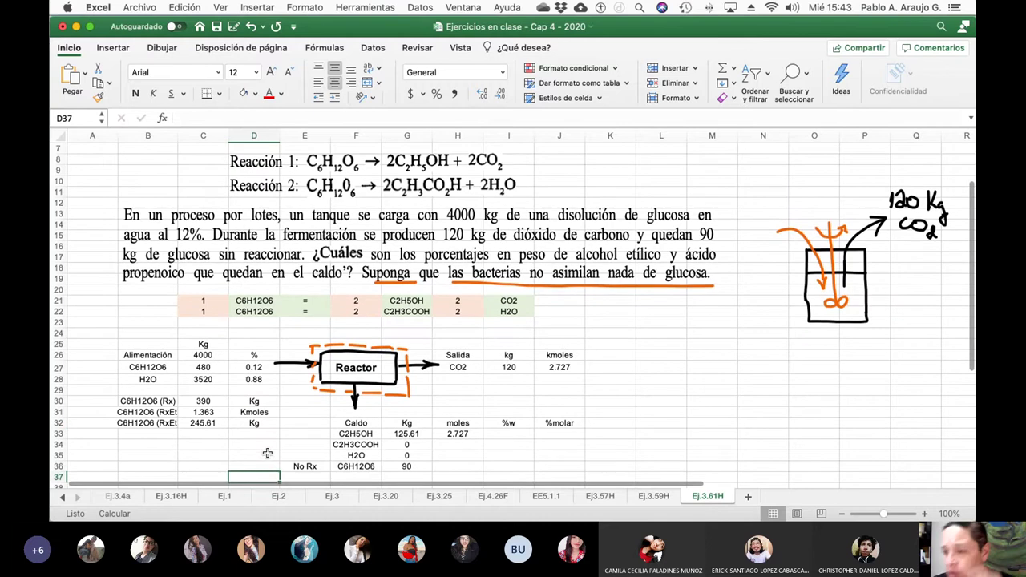
Review the reacted glucose labels, amounts and units in rows 30 to 32.
key("Up")
key("Up")
key("Up")
key("Up")
key("Up")
key("Up")
key("Up")
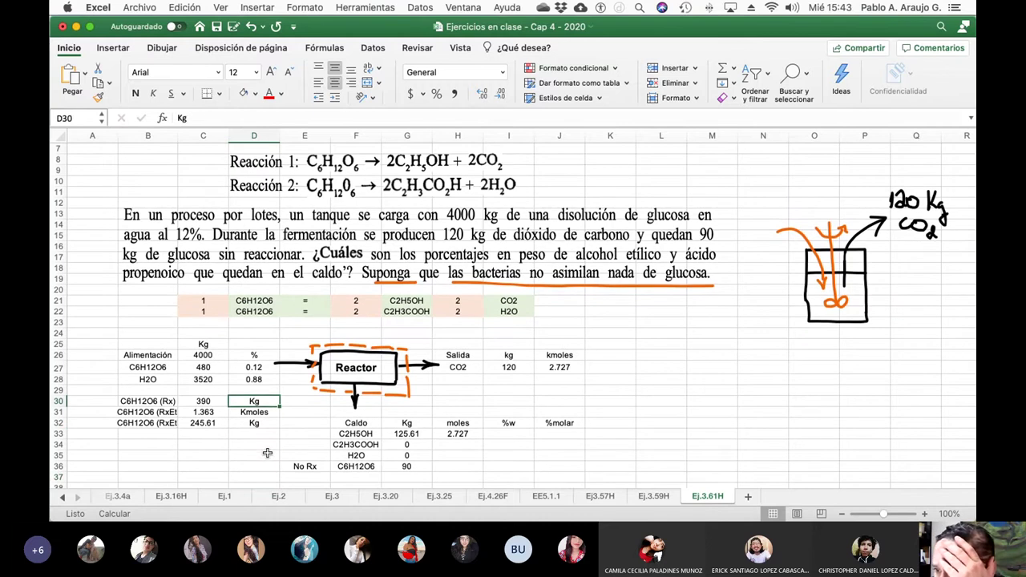
key("Left")
key("Left")
key("Right")
key("Right")
key("Down")
key("Down")
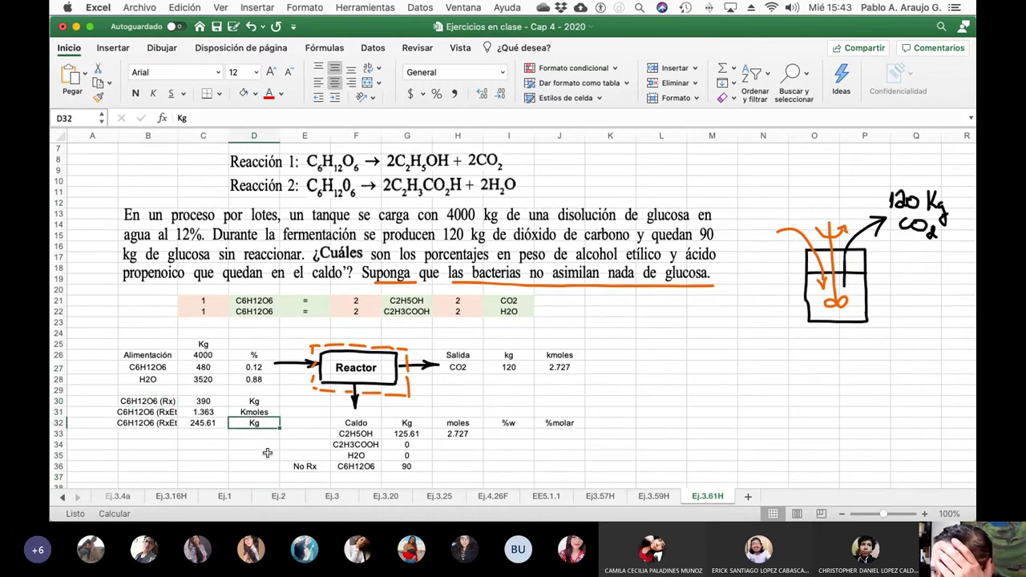
key("Left")
key("Left")
key("Left")
key("Right")
key("Right")
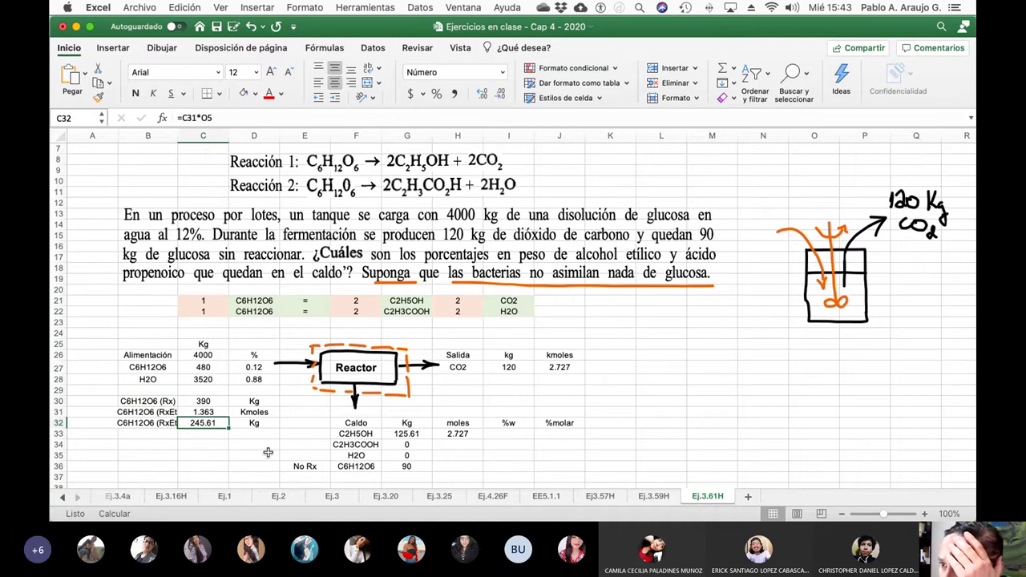
Widen column B slightly so the glucose labels fit, and enter the label C6h12O6 (rx AP) in B34.
left_click_drag(178, 134, 185, 135)
right_click(161, 448)
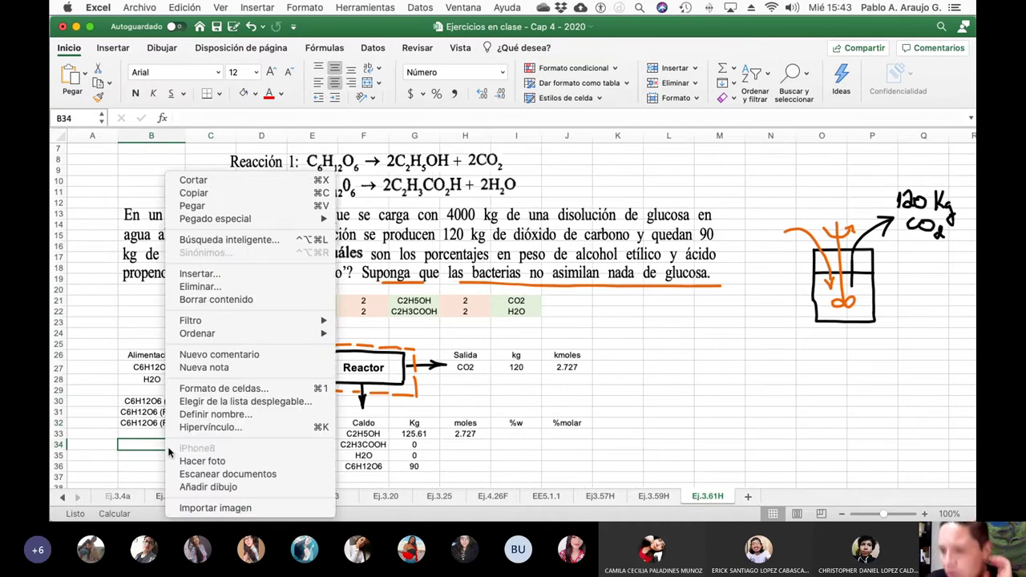
left_click(142, 448)
type("C")
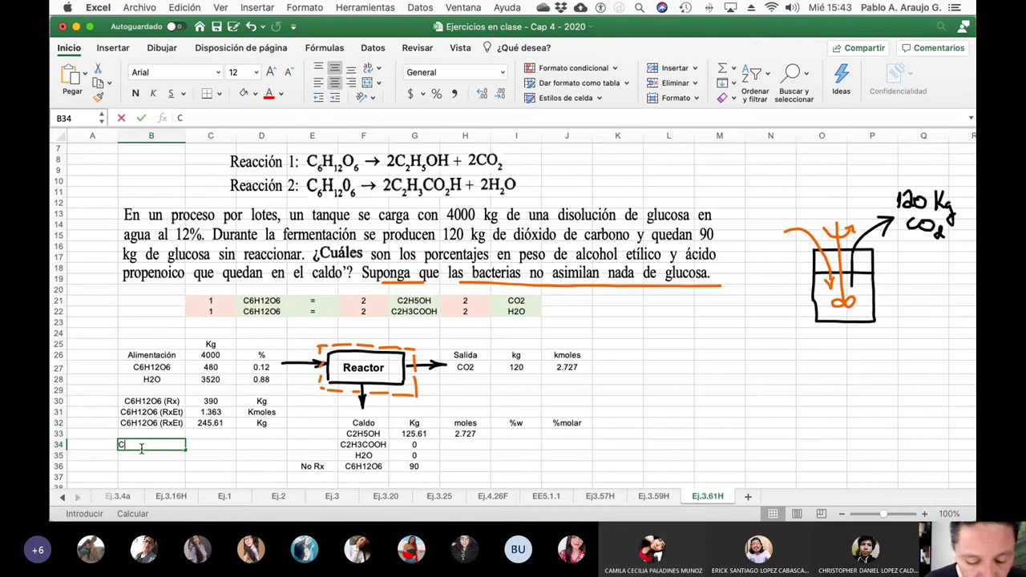
type("6h12O")
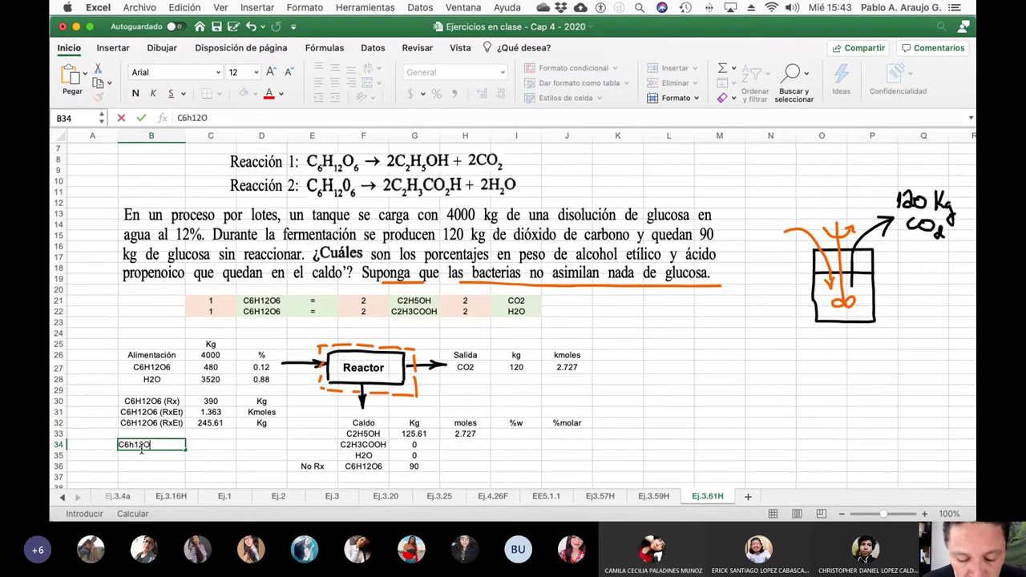
type("6 (rx")
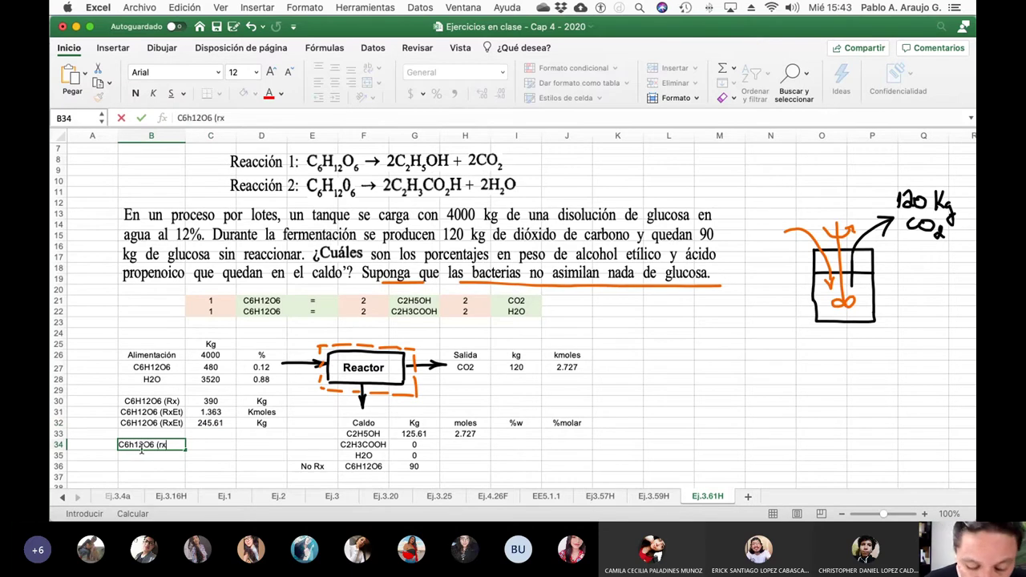
type(" AP)")
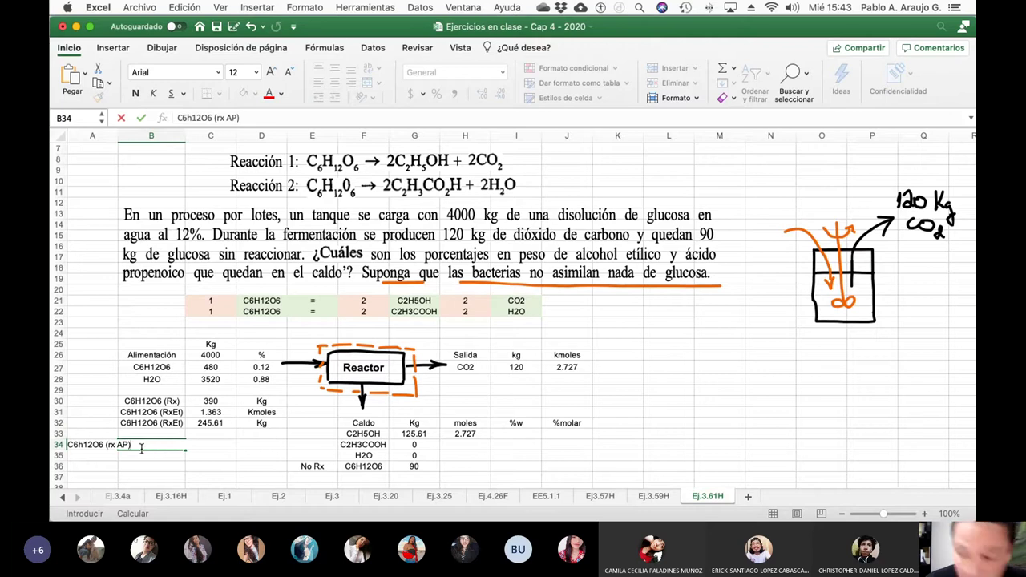
key("Tab")
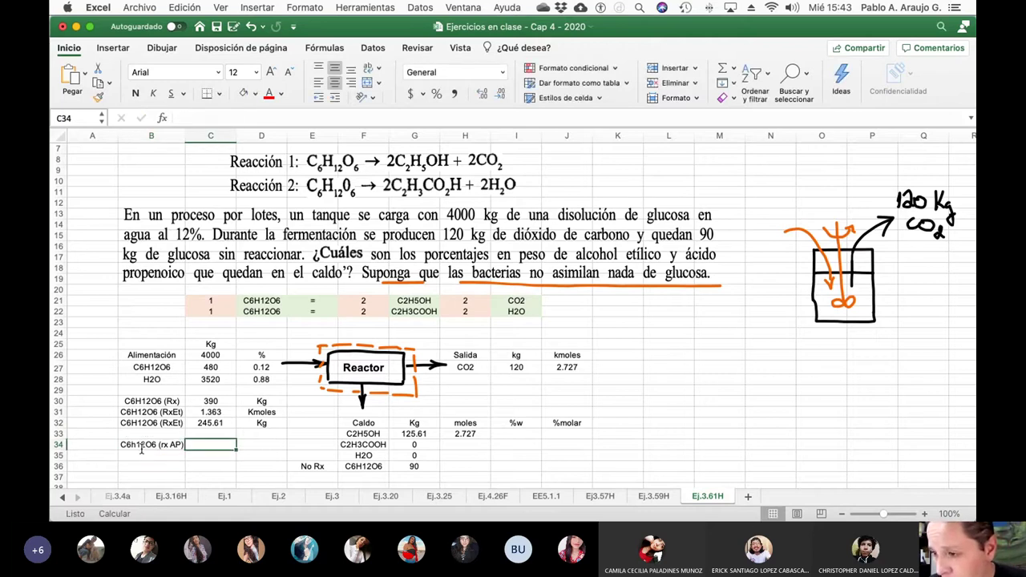
Calculate the glucose reacted to propenoic acid in C34 as =C30-C32.
type("=")
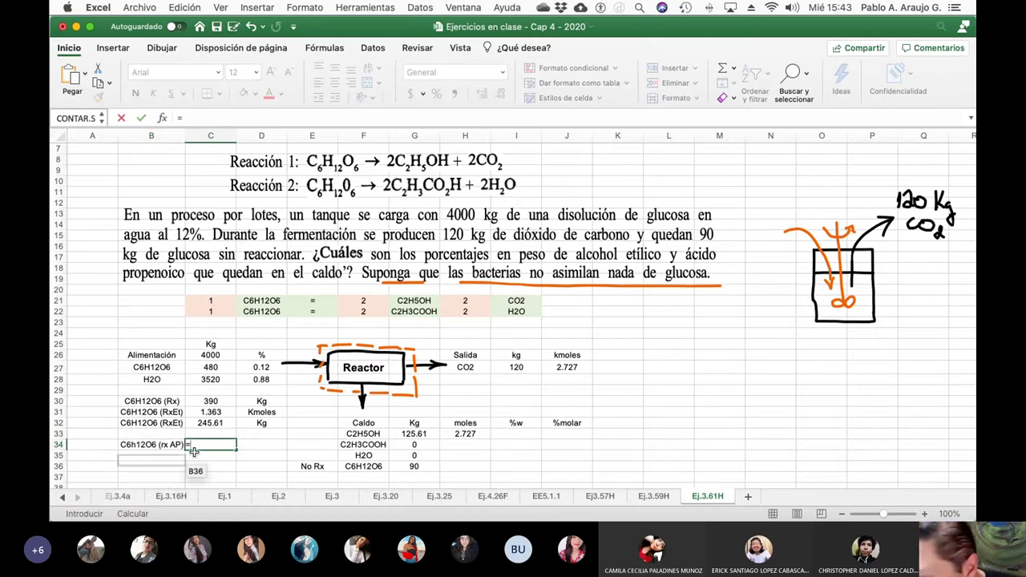
left_click(218, 402)
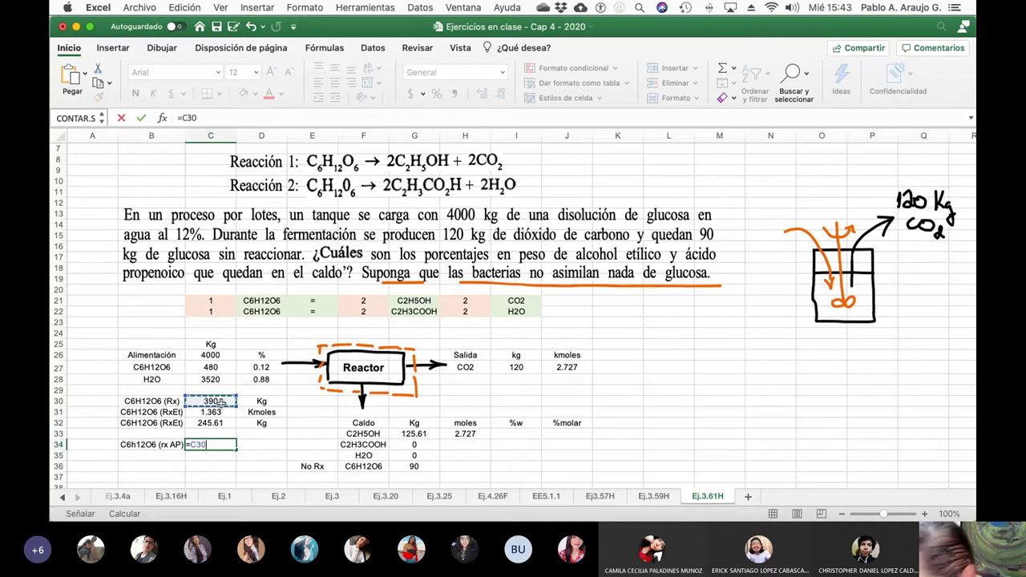
type("-")
left_click(218, 422)
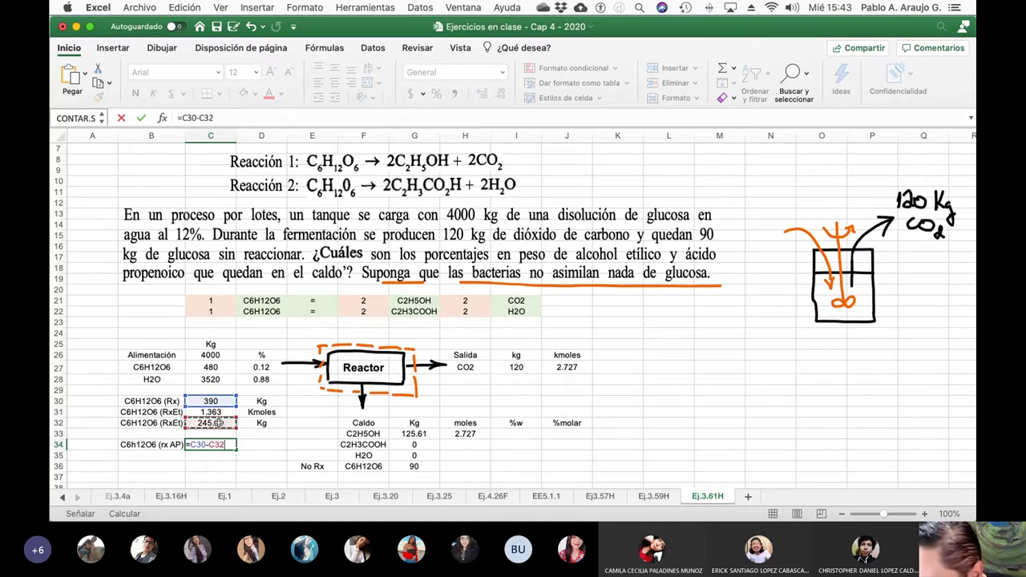
key("Return")
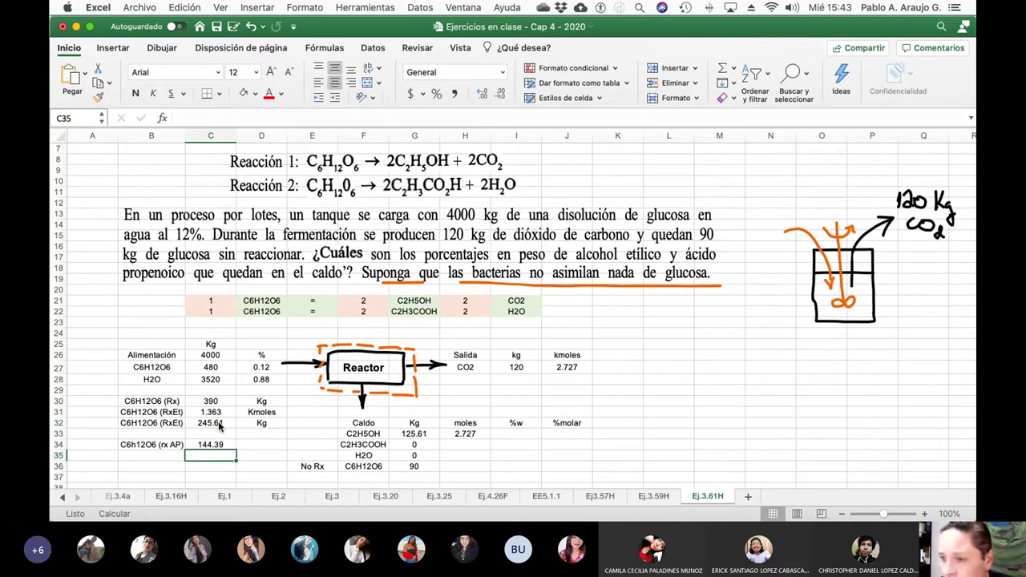
Enter the unit kg in D34 beside the glucose mass reacted to propenoic acid.
key("Right")
key("Up")
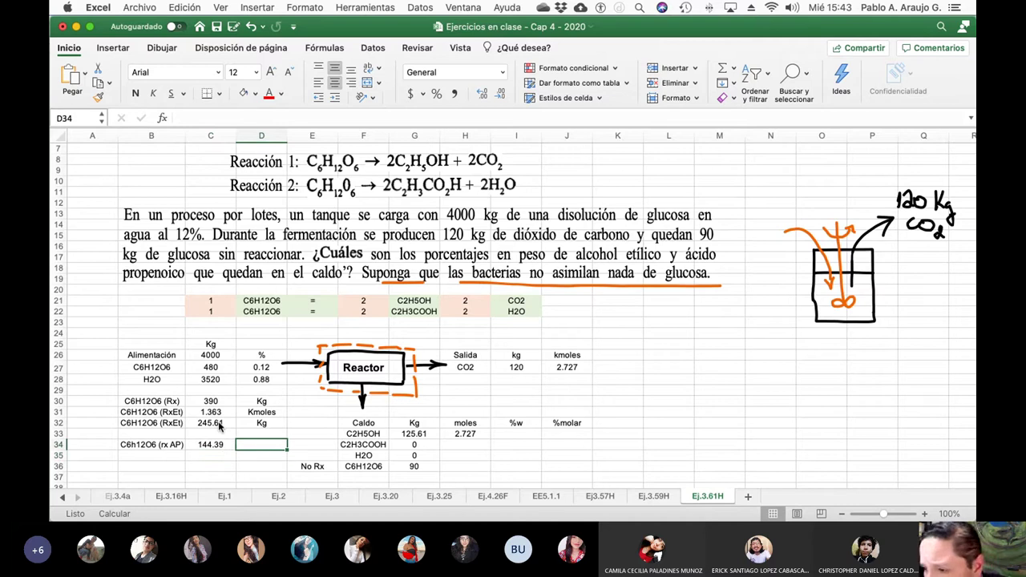
type("kg")
key("Return")
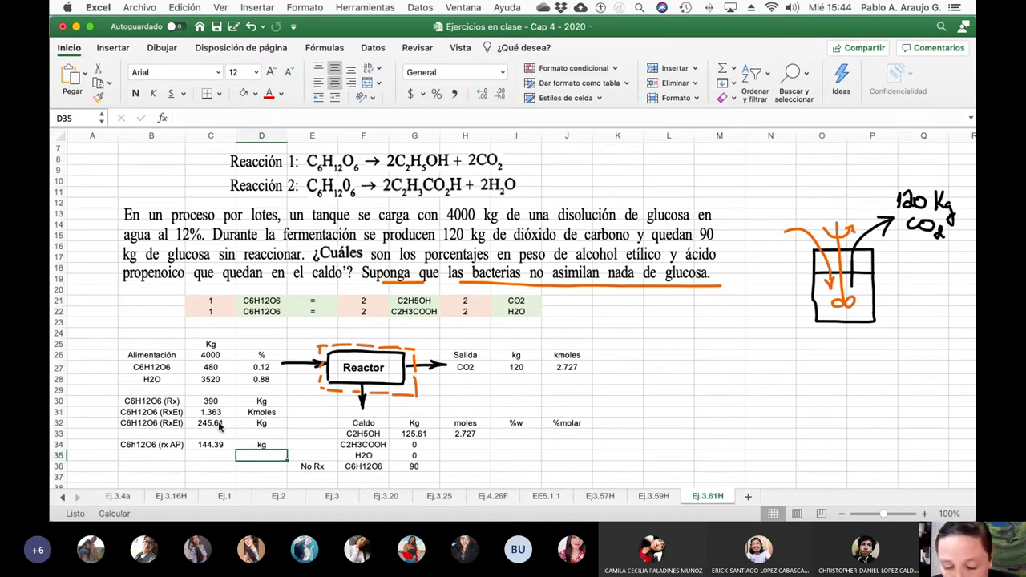
Add the label C6H12O6 (RxEt) in B35 and the unit Kmoles in D35.
key("Left")
key("Left")
key("Up")
key("shift+Down")
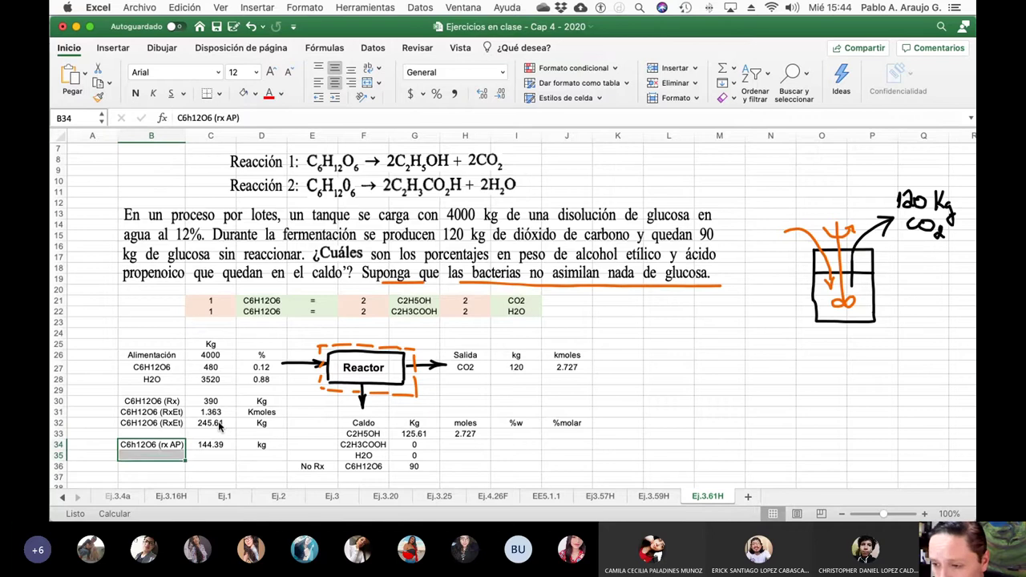
key("shift+Up")
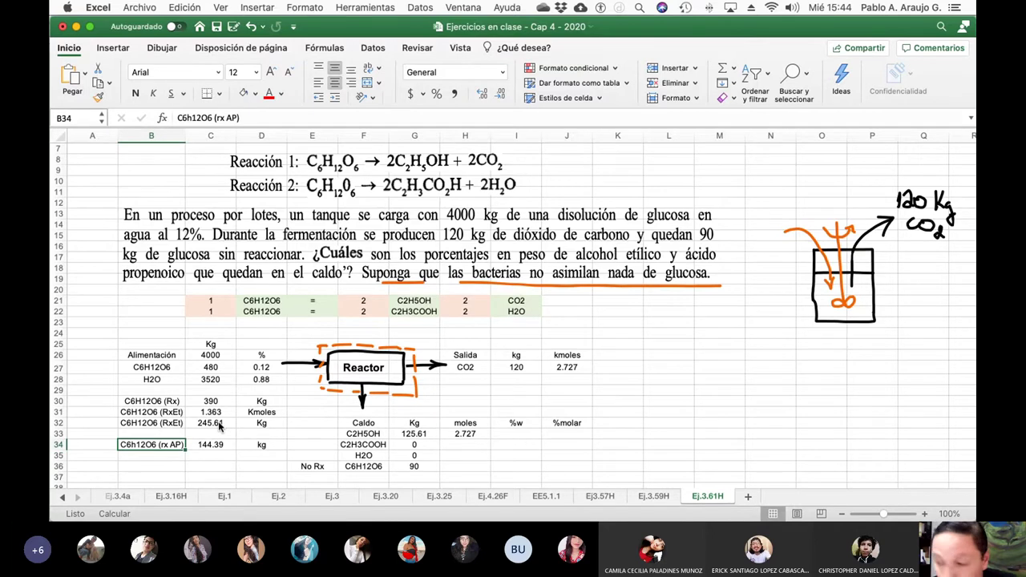
key("Down")
type("C6H12O6 (RxEt)")
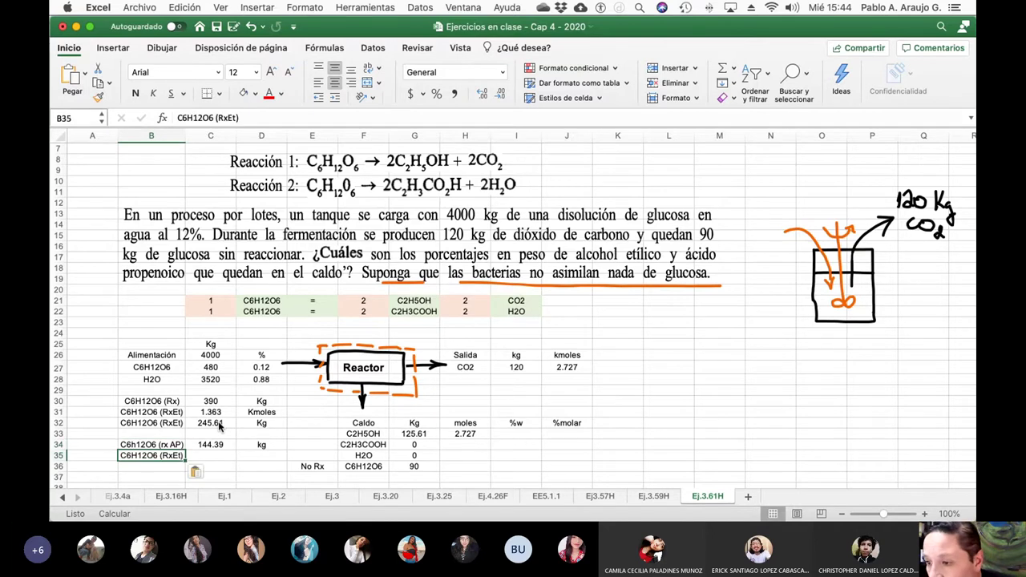
key("Right")
key("Right")
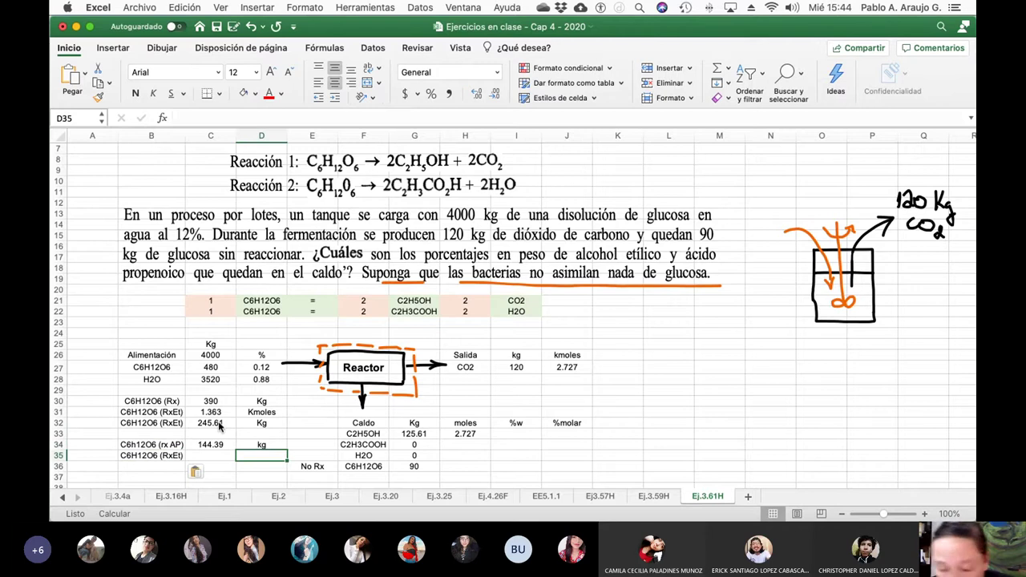
type("Kmoles")
key("Return")
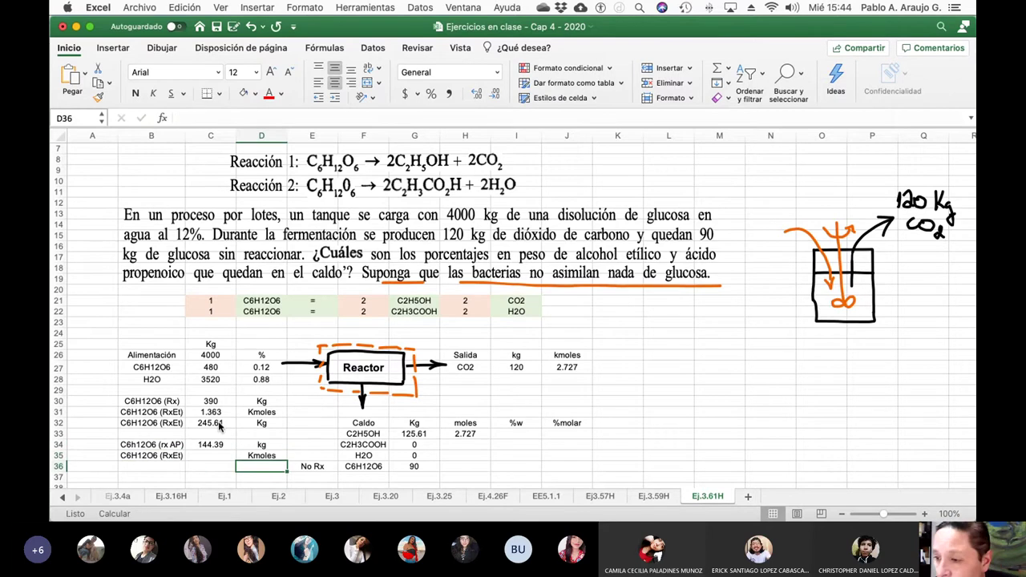
Add the substance C3H4O2 to the molecular weight table in N6, below C6H12O6.
key("Up")
key("Left")
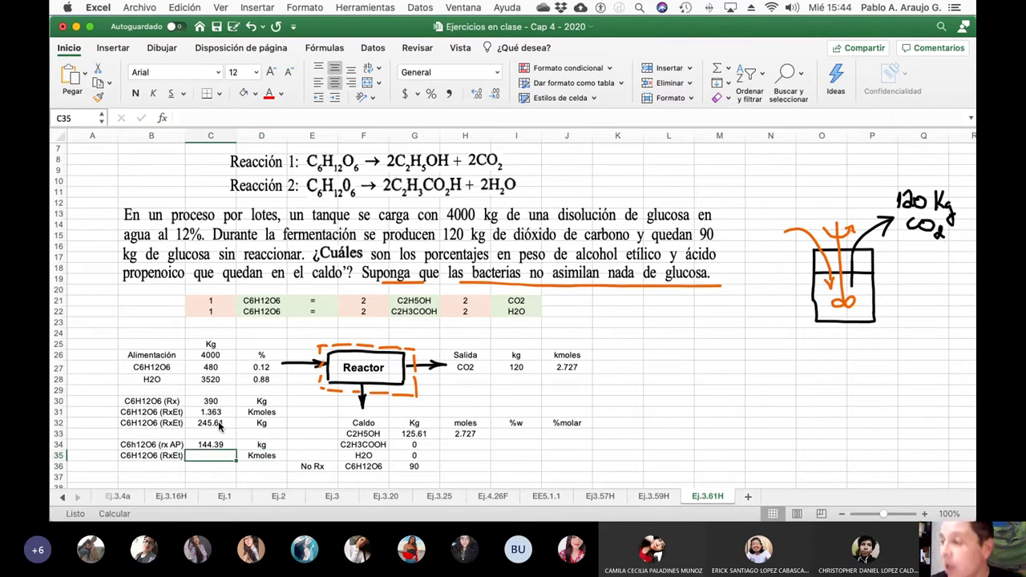
scroll(742, 241, "up", 3)
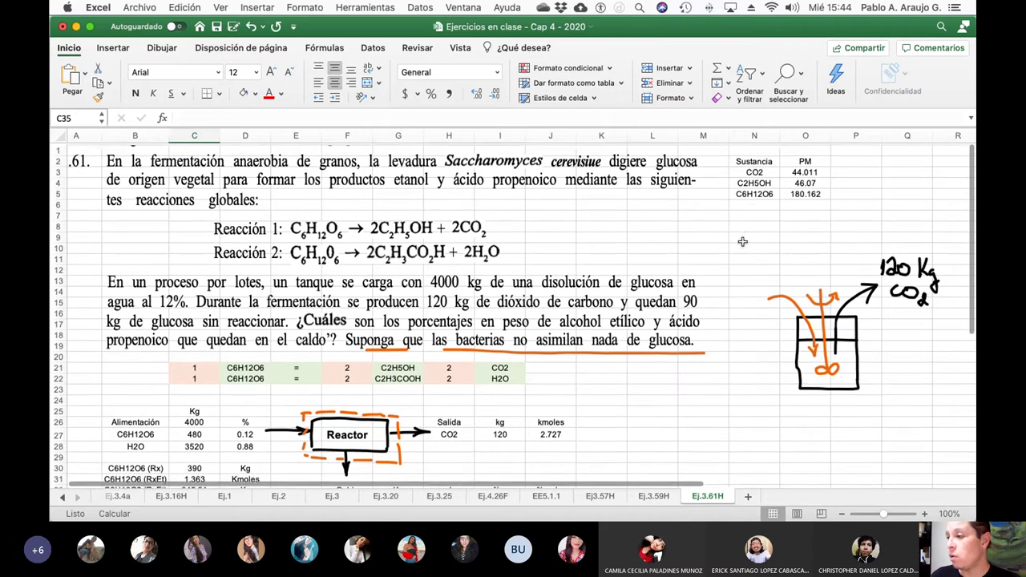
left_click(754, 205)
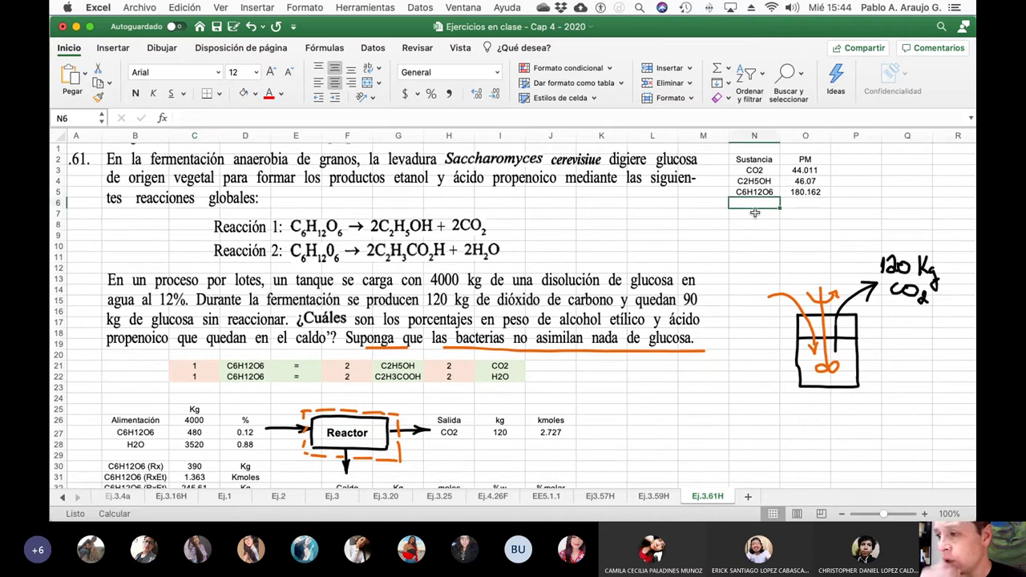
type("C2H")
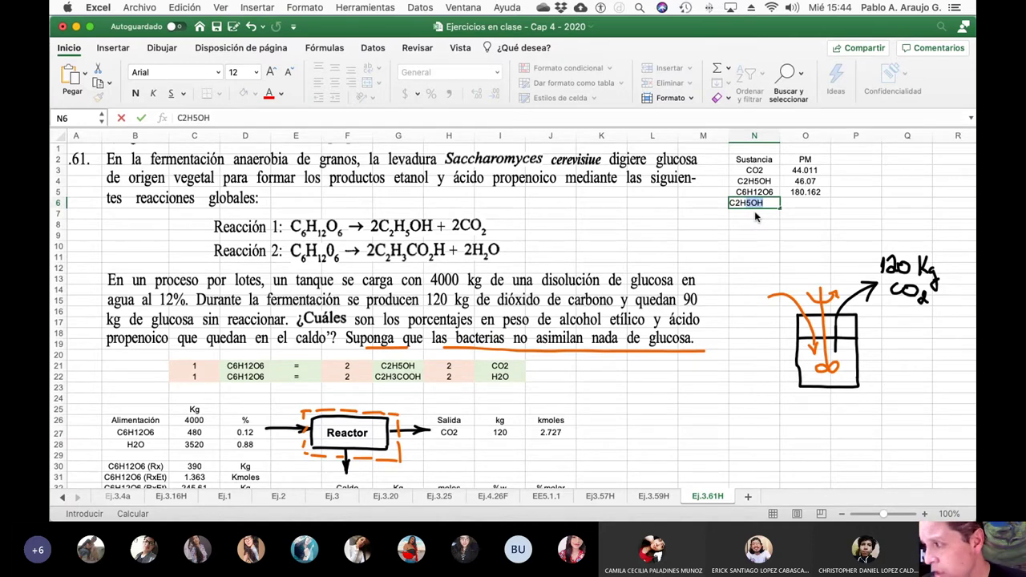
key("BackSpace")
key("BackSpace")
key("BackSpace")
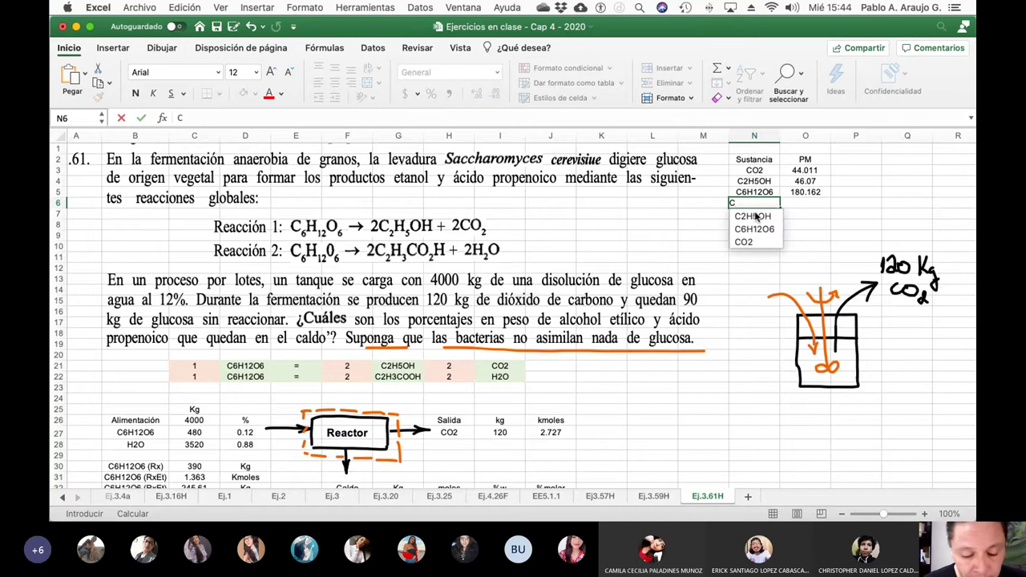
type("3H4O2")
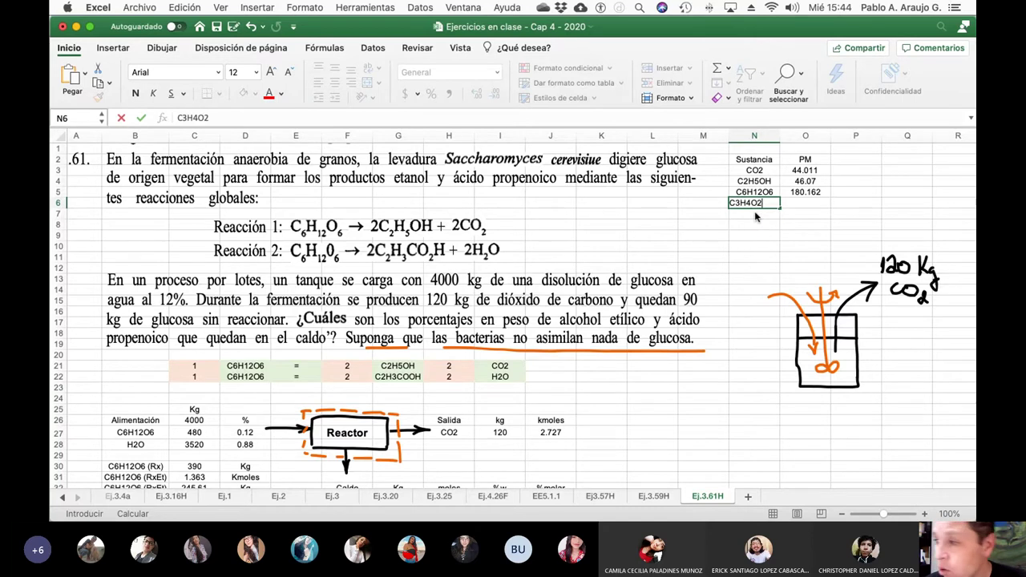
key("Return")
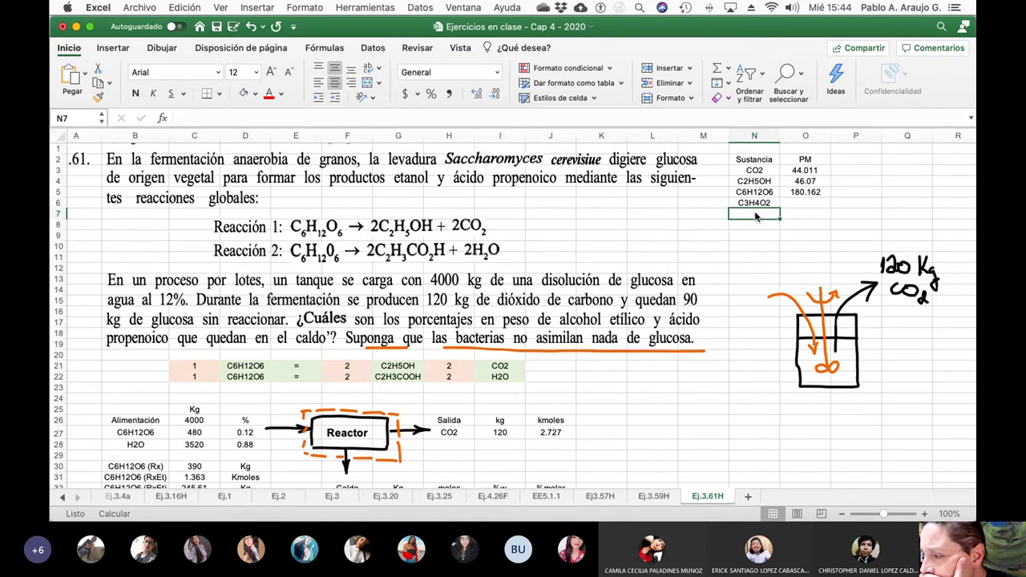
Calculate the molecular weight of C3H4O2 in O6 with the formula =12.011*3+1.008*4+16*2.
key("Right")
key("Up")
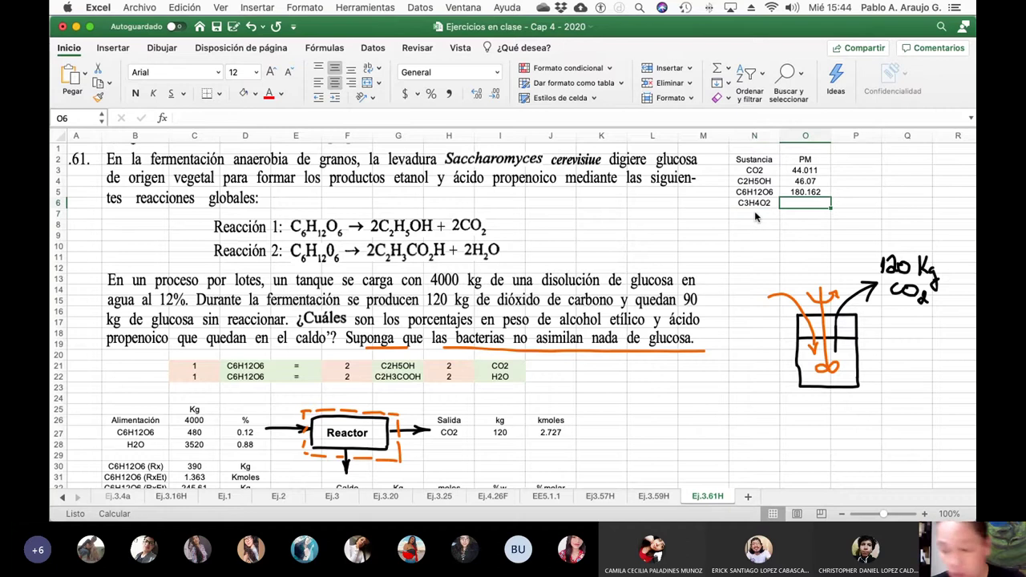
type("=12.")
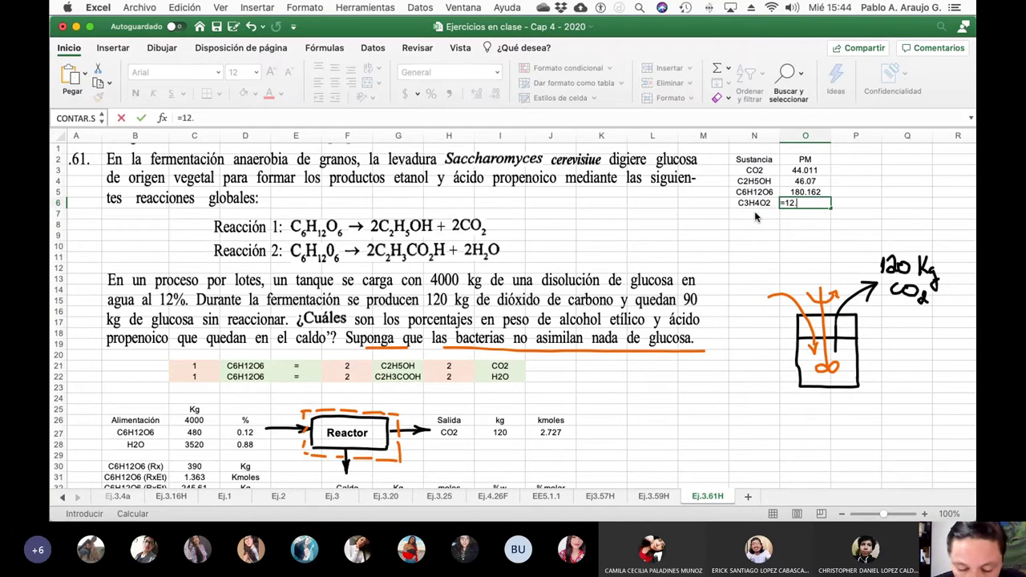
type("011*3")
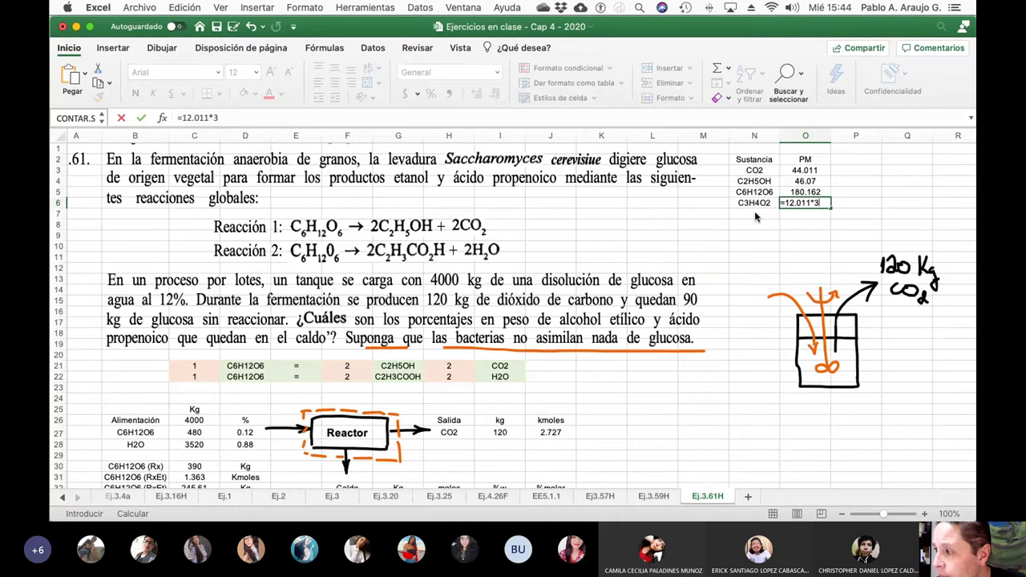
type("+1.00")
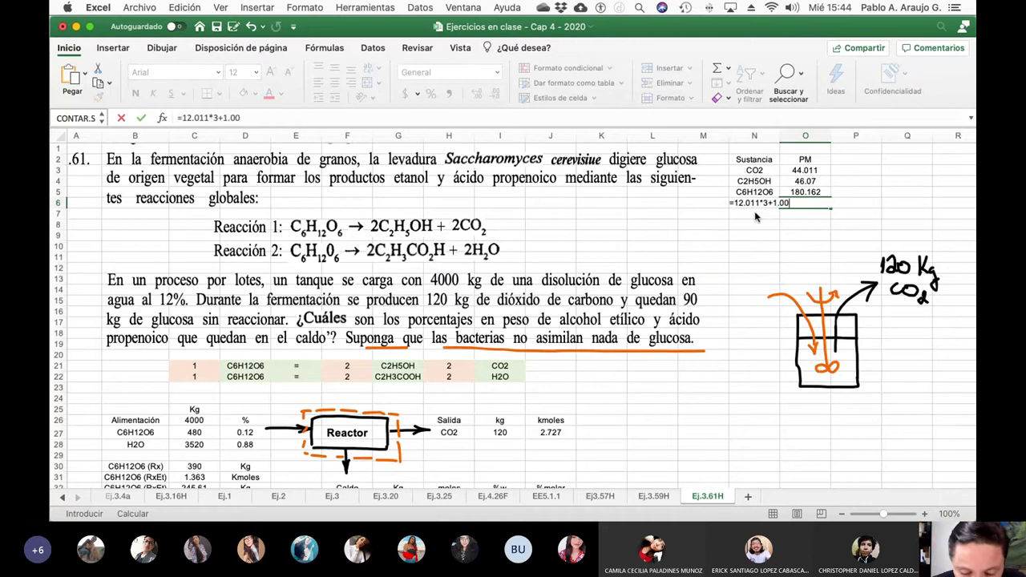
type("8*4")
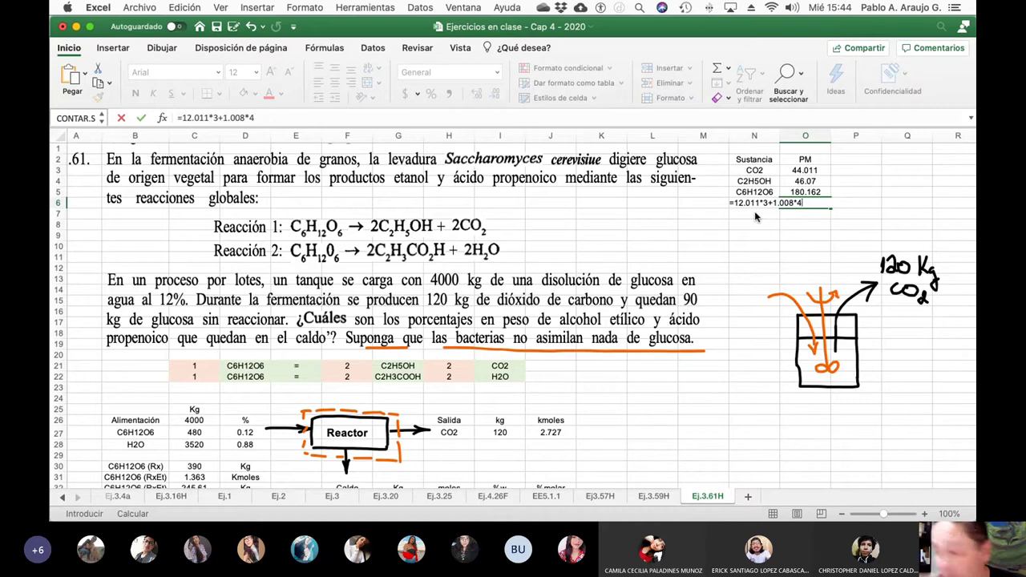
type("+")
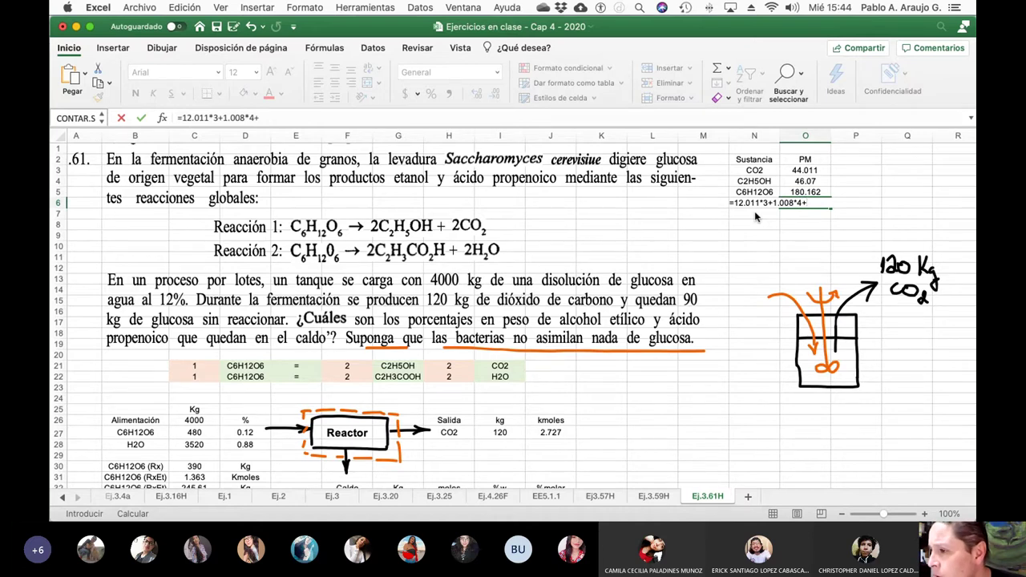
type("1")
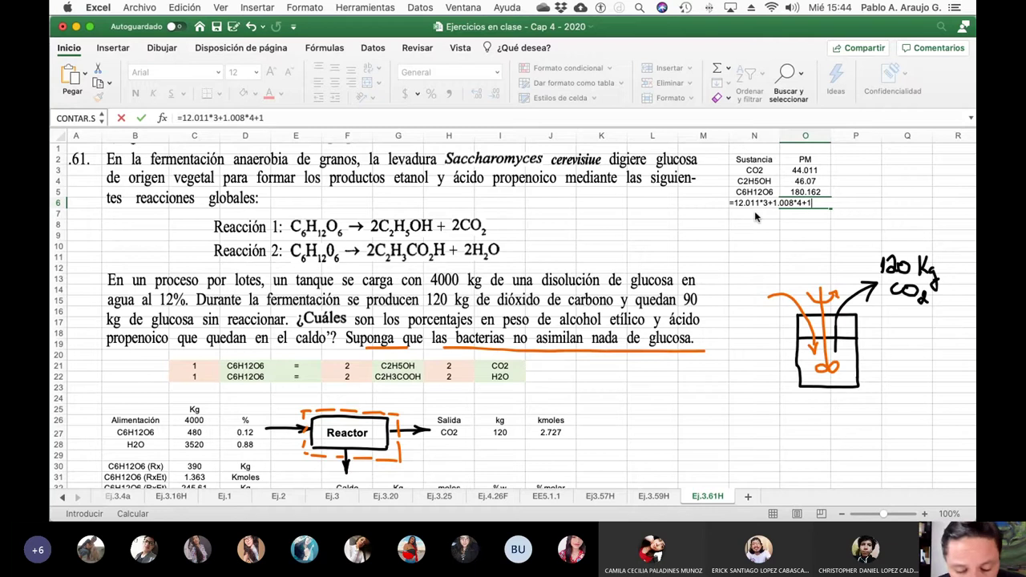
type("6*2")
key("Return")
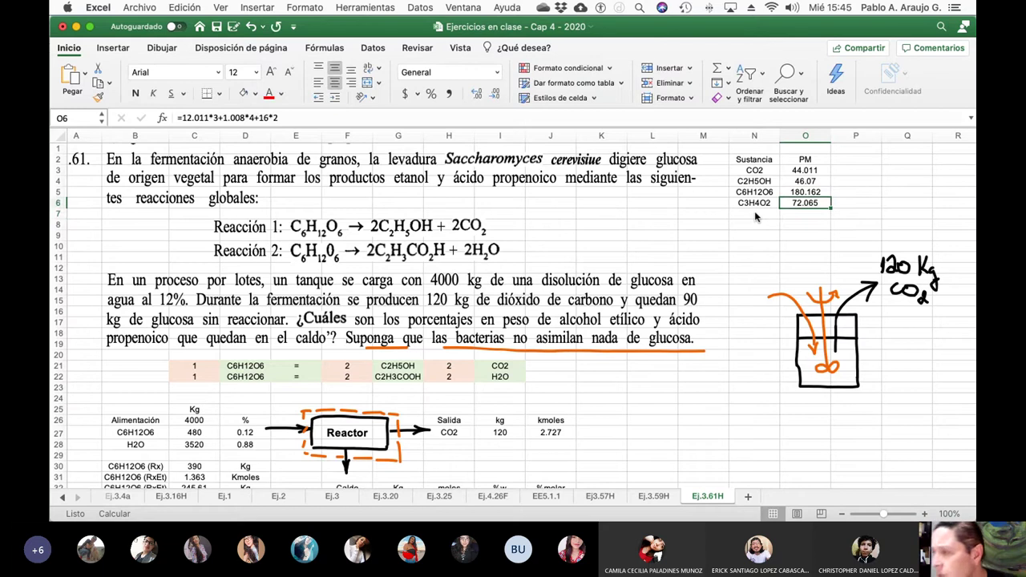
key("Down")
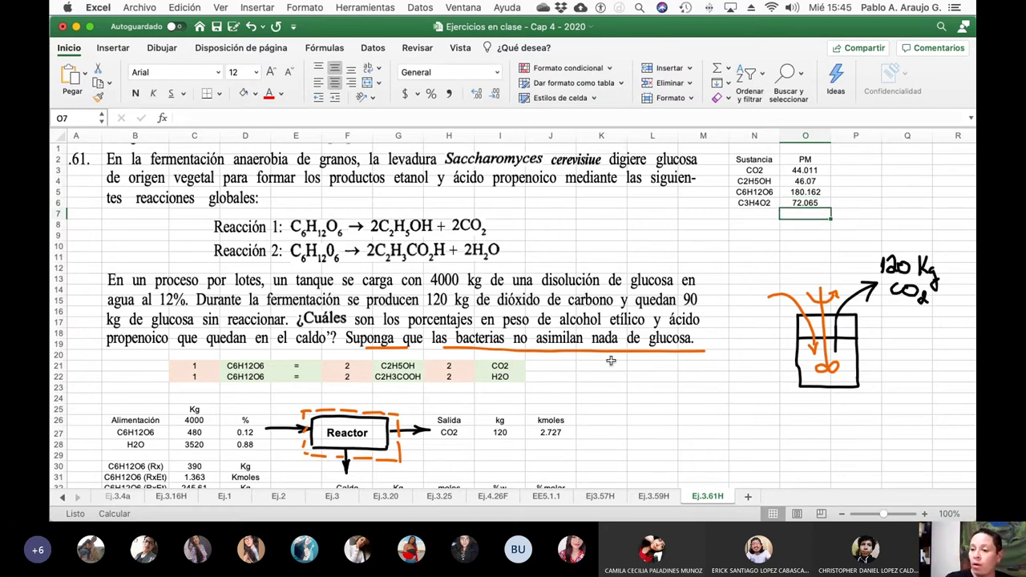
Calculate the kilomoles in C35 by dividing the mass in C34 by the C3H4O2 molecular weight in O6.
scroll(611, 361, "down", 5)
left_click(215, 427)
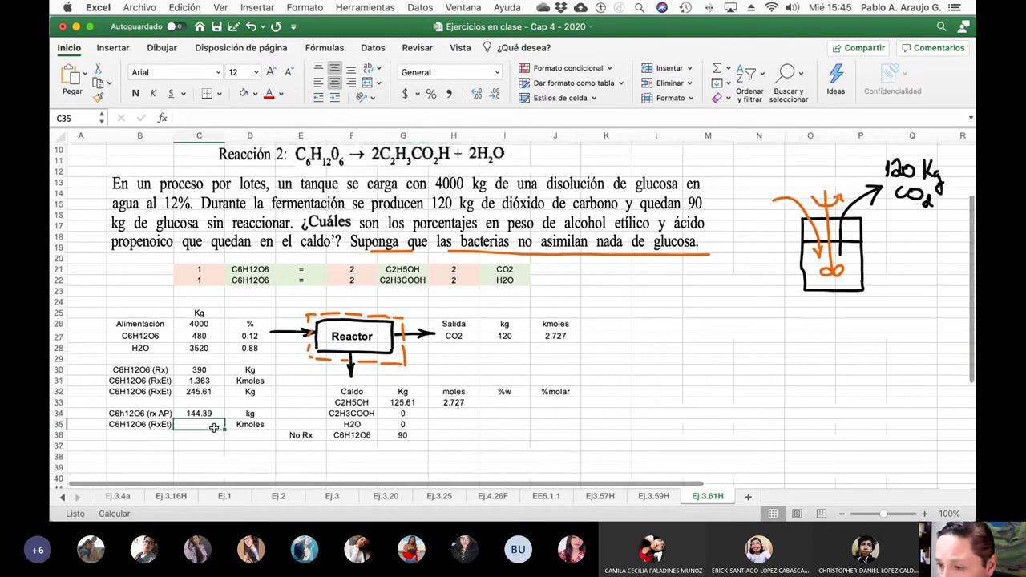
type("=")
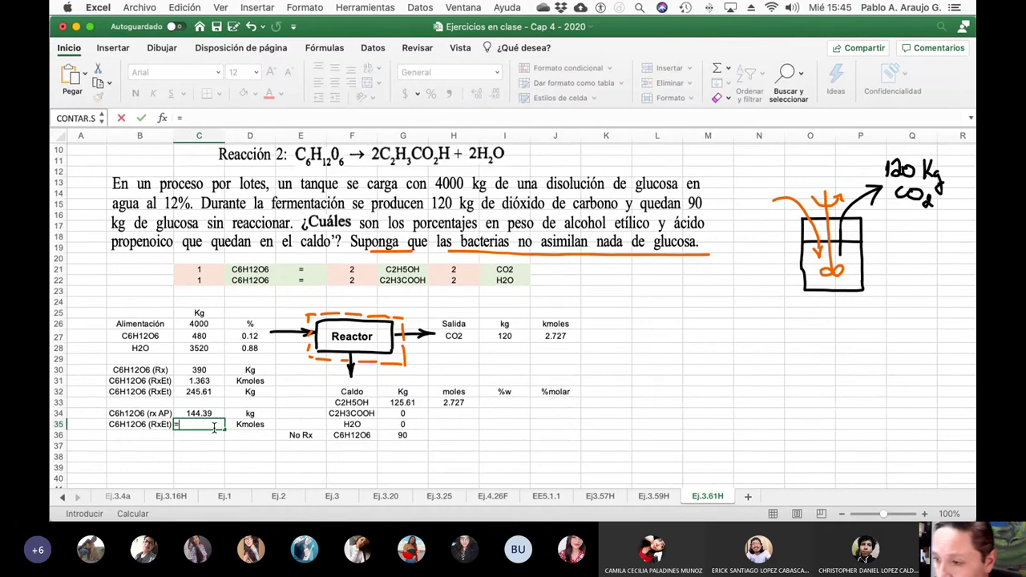
left_click(206, 415)
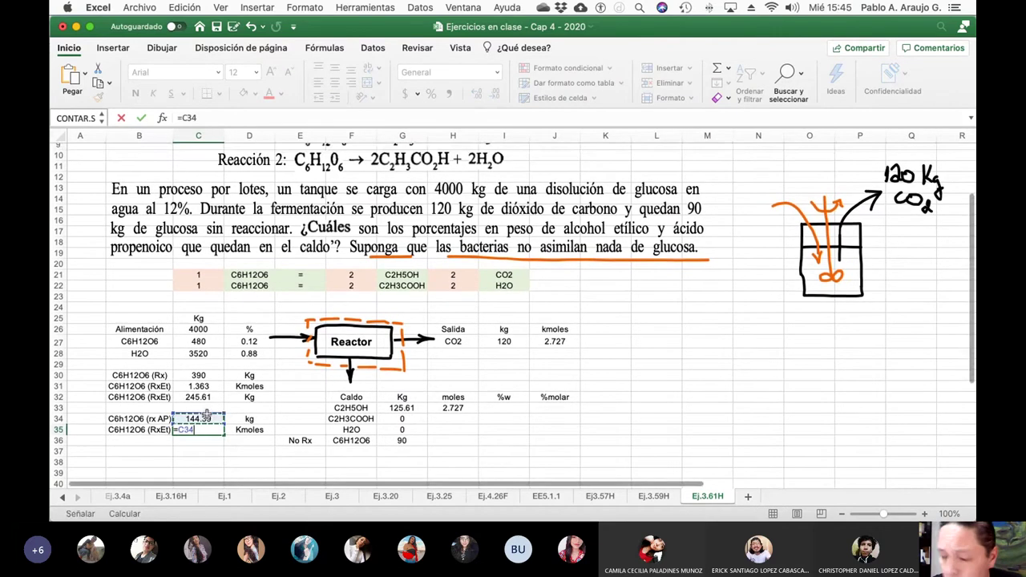
type("/")
scroll(684, 397, "up", 3)
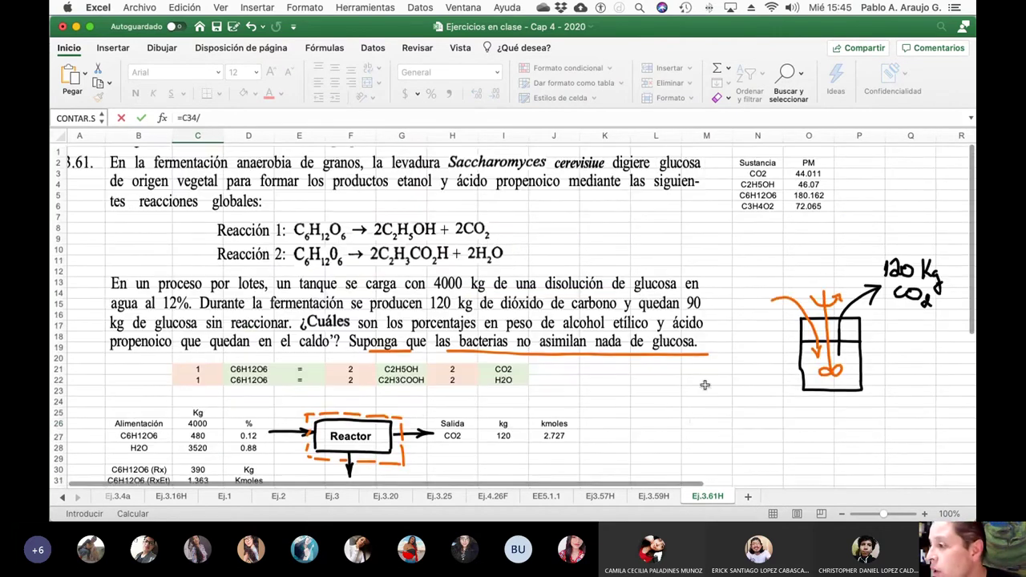
left_click(809, 204)
key("Return")
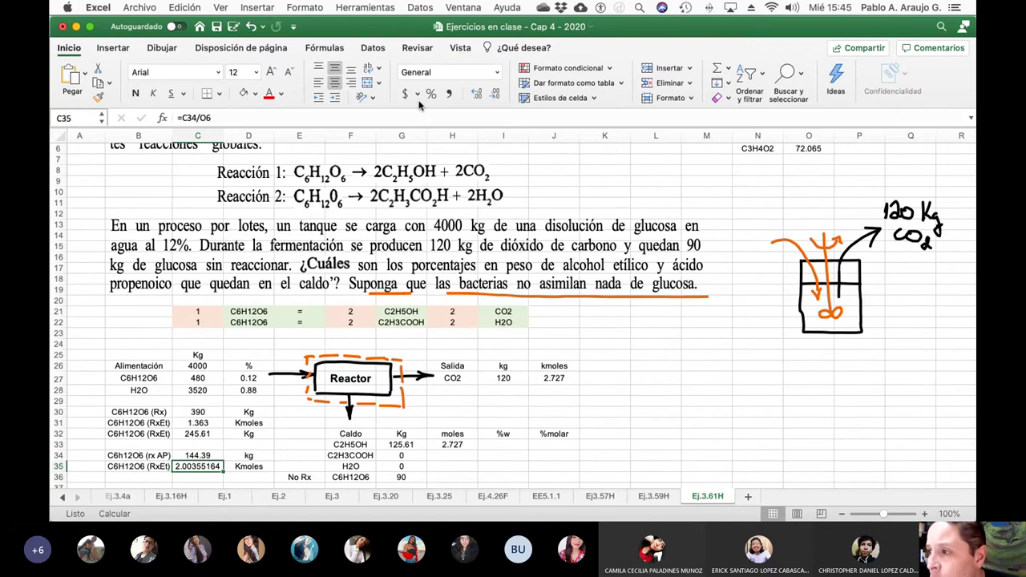
Format the kilomoles in C35 to three decimal places.
left_click(496, 94)
left_click(495, 95)
left_click(495, 95)
left_click(496, 95)
left_click(496, 95)
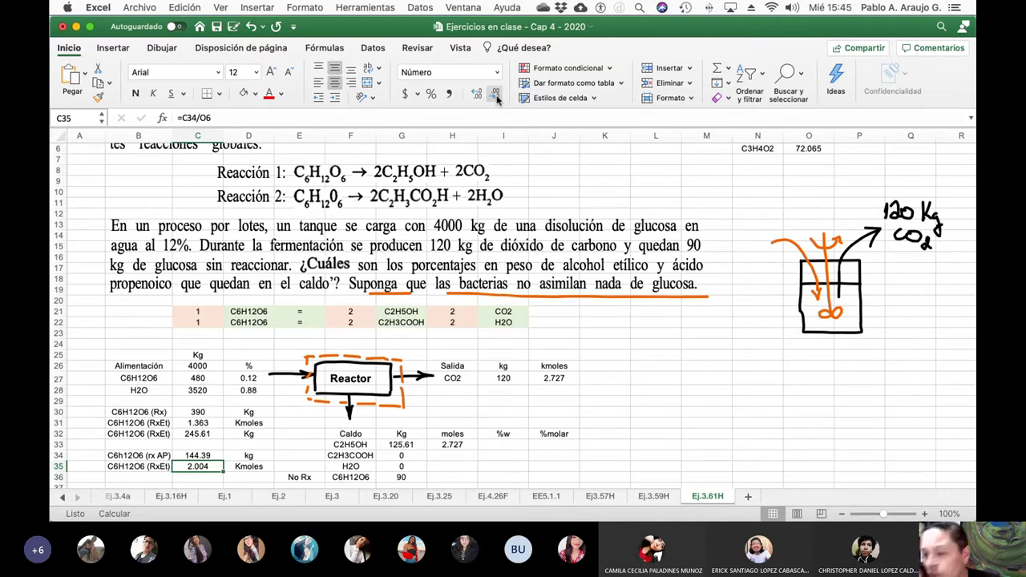
key("Right")
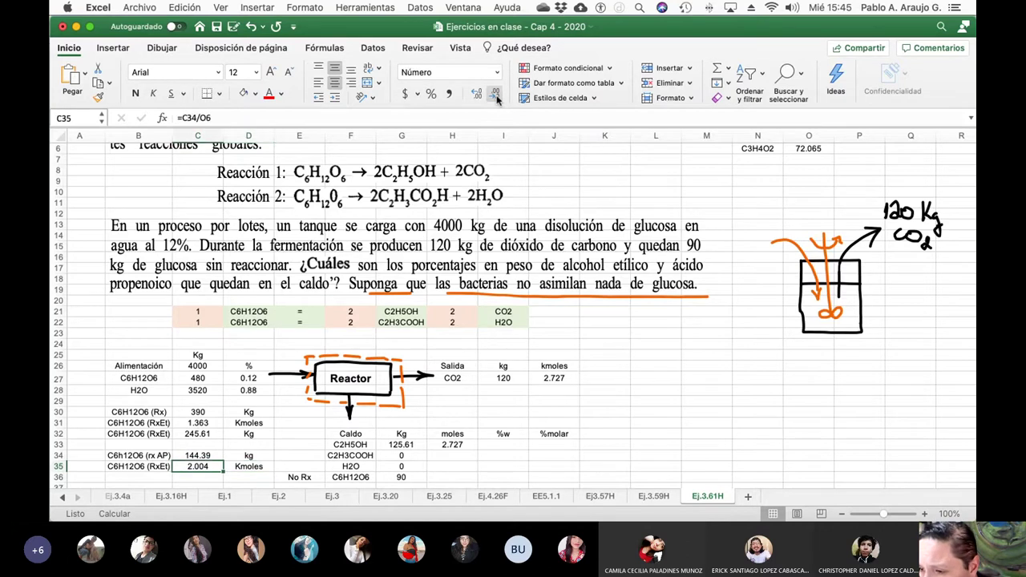
key("Right")
key("Right")
key("Right")
key("Right")
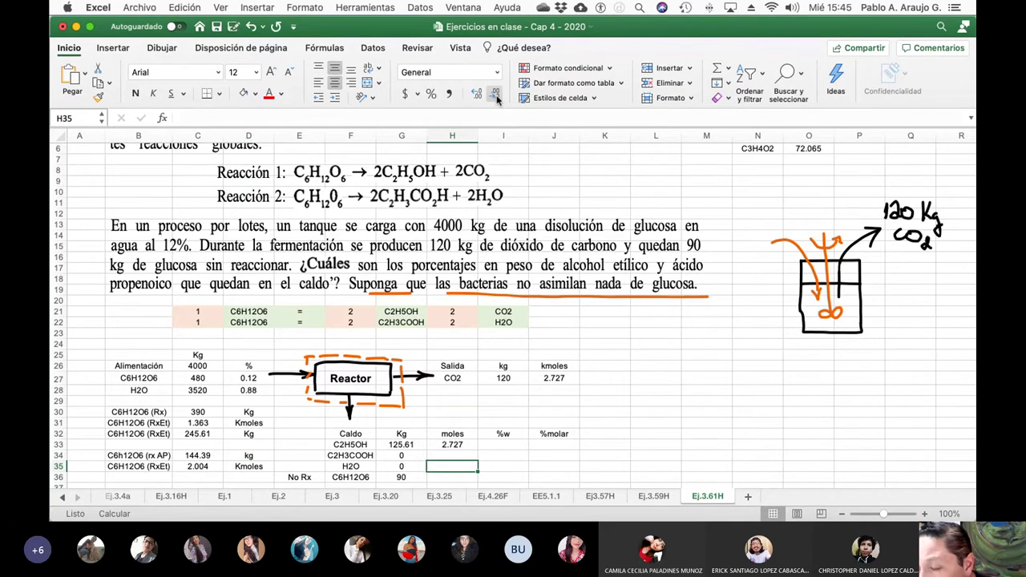
key("Left")
key("Left")
key("Left")
key("Left")
key("Left")
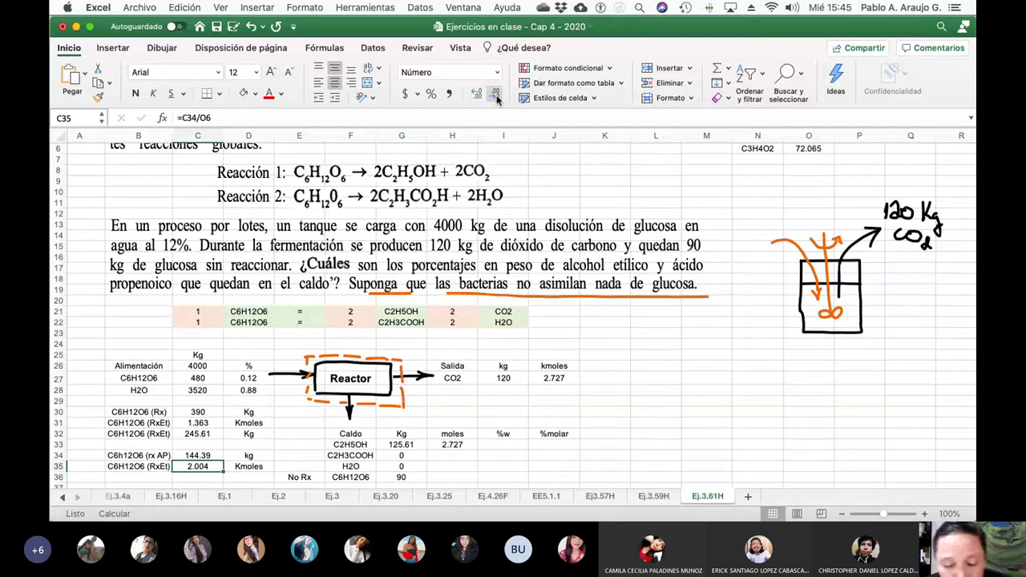
Recalculate the kilomoles in C35 by dividing the mass in C34 by the C6H12O6 molecular weight in O5.
type("=")
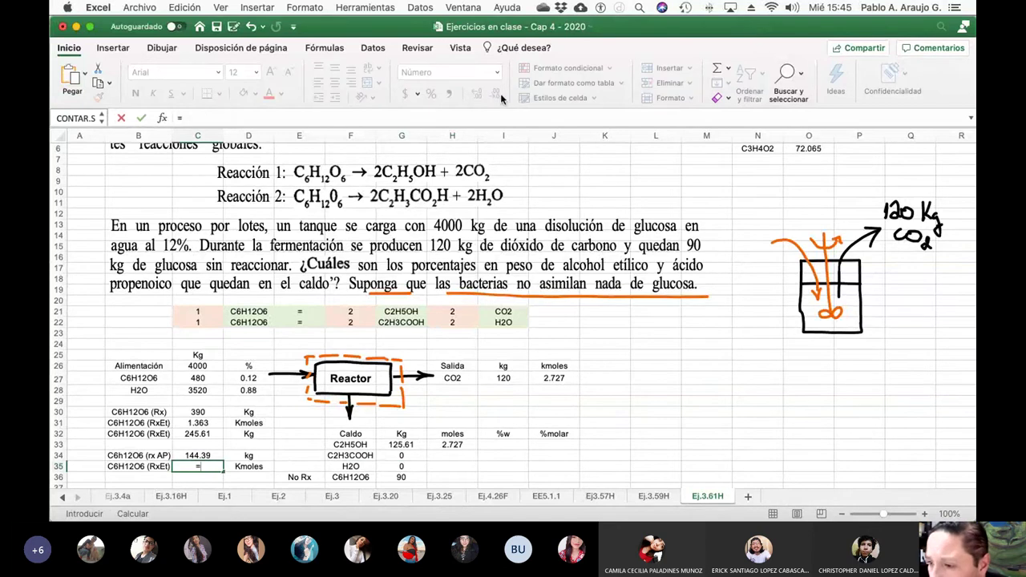
left_click(204, 455)
type("/")
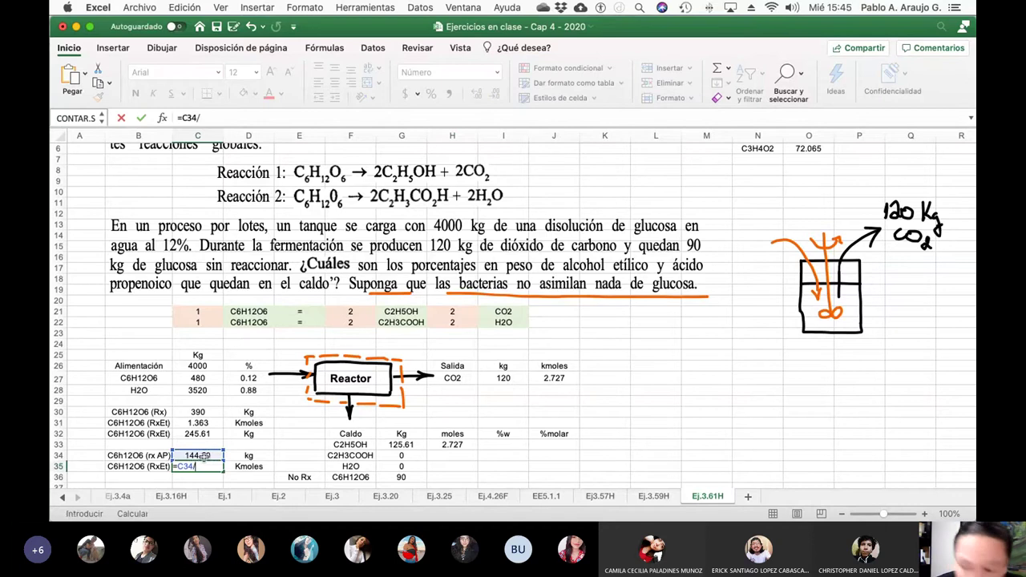
scroll(776, 352, "up", 3)
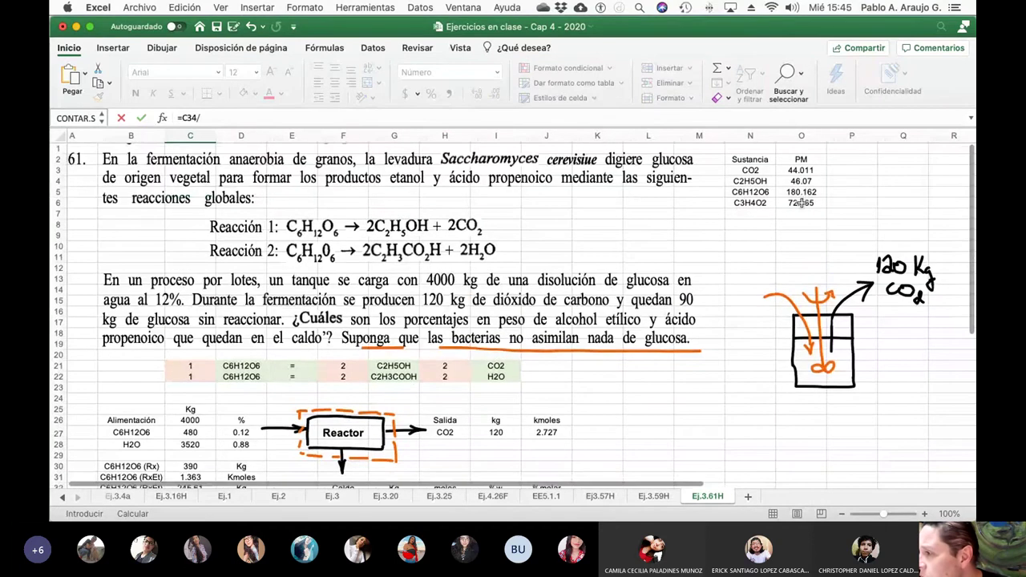
left_click(802, 192)
key("Return")
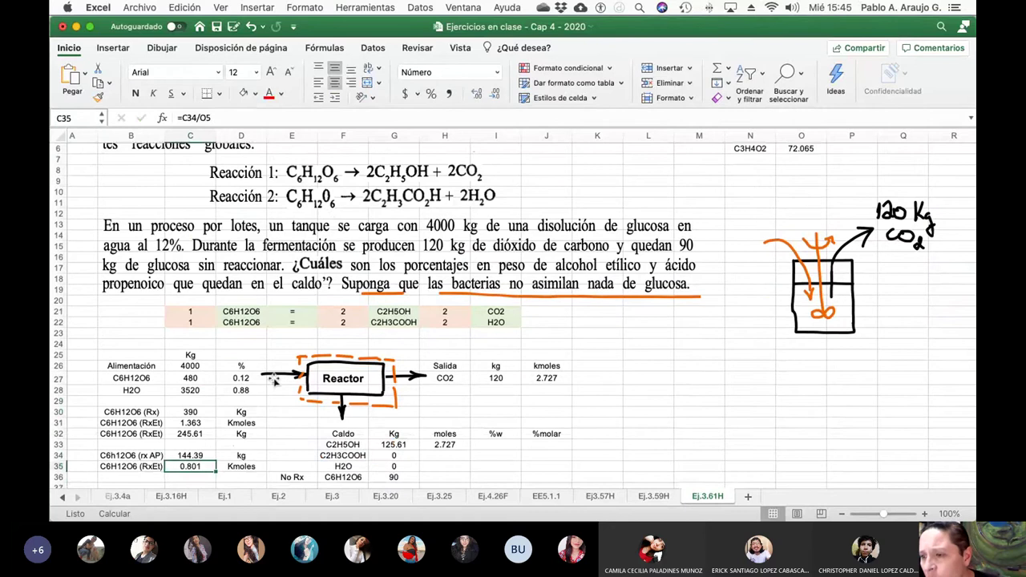
Correct the label in B35 to C6H12O6 (RxAP).
scroll(275, 385, "down", 5)
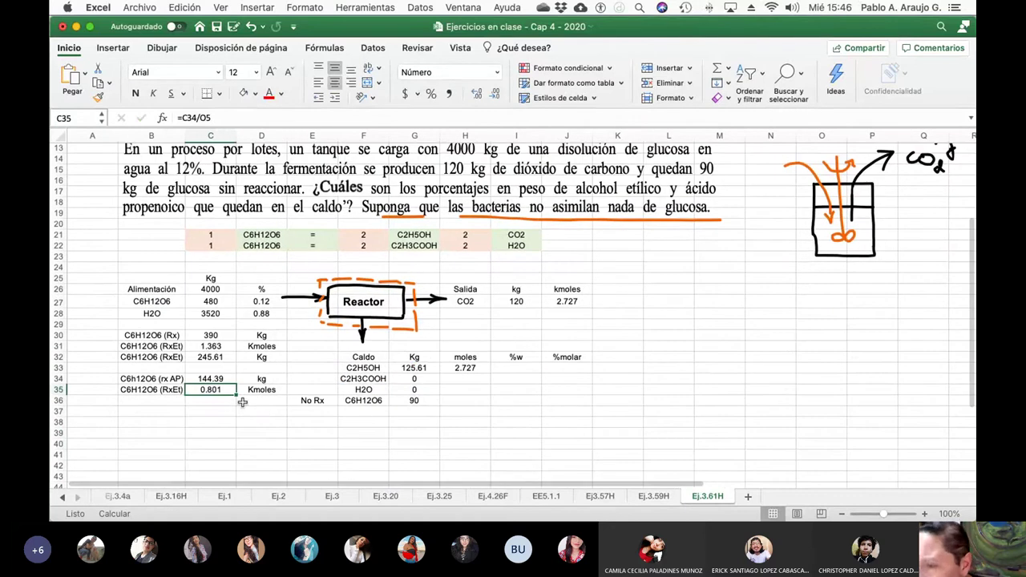
left_click(167, 392)
left_click(255, 117)
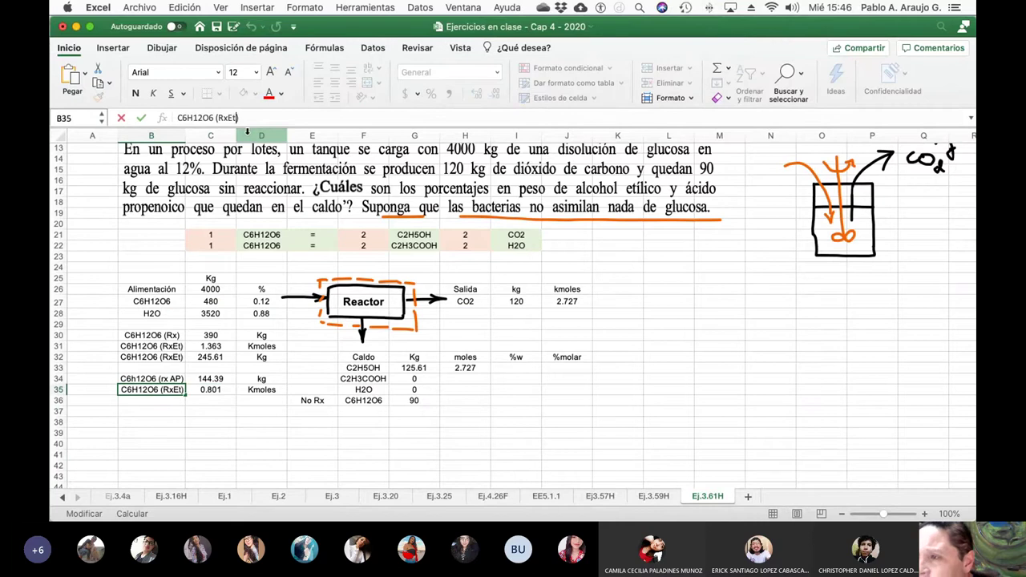
key("BackSpace")
key("BackSpace")
key("BackSpace")
type("AP)")
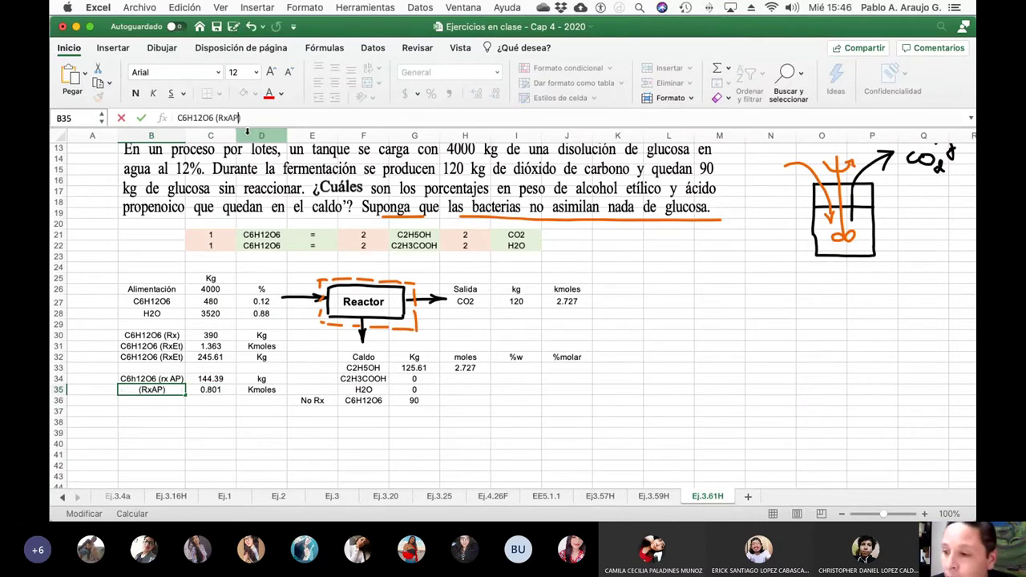
key("Return")
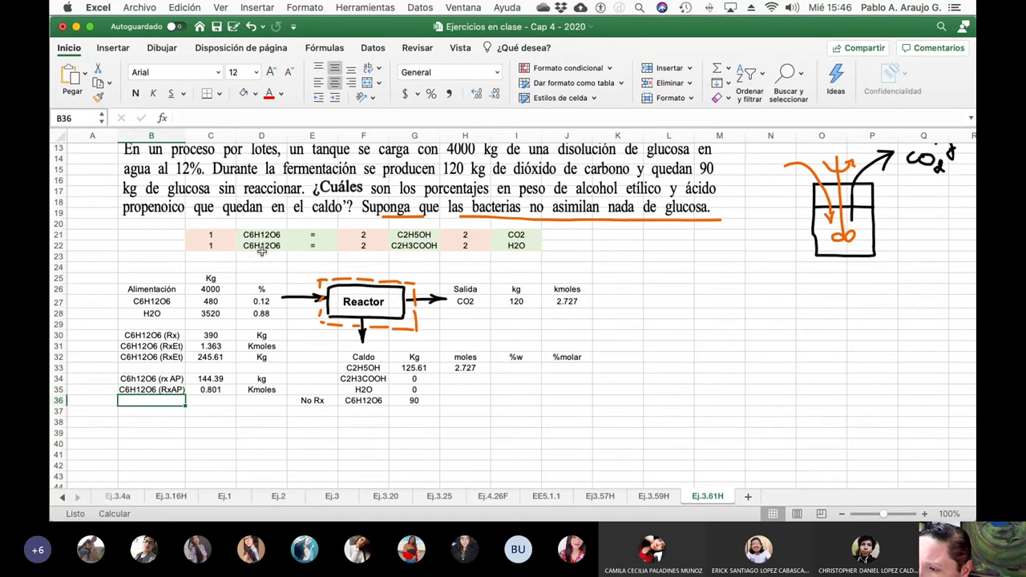
Change the heading of the broth table's moles column in H32 to Kmoles.
left_click(475, 379)
left_click(470, 359)
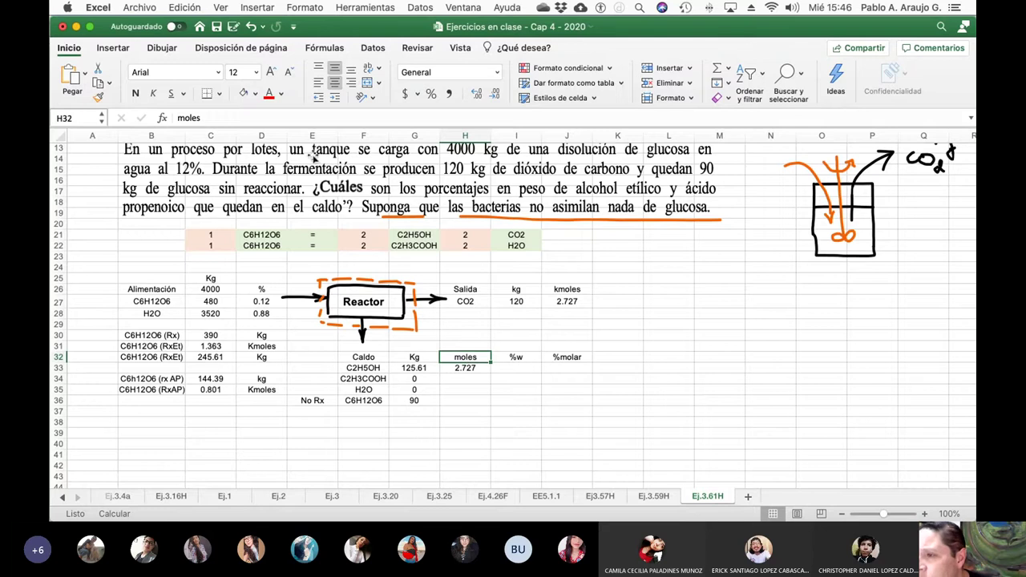
left_click(180, 118)
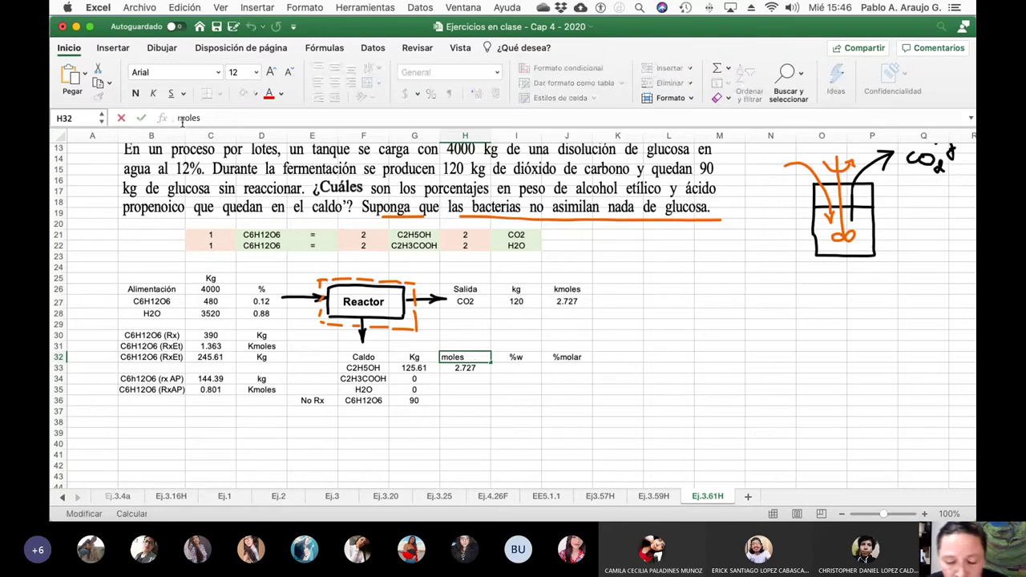
type("K")
key("Return")
Calculate the C2H3COOH kilomoles in H34 by multiplying the kilomoles in C35 by the reaction coefficient in F22.
key("Down")
key("Down")
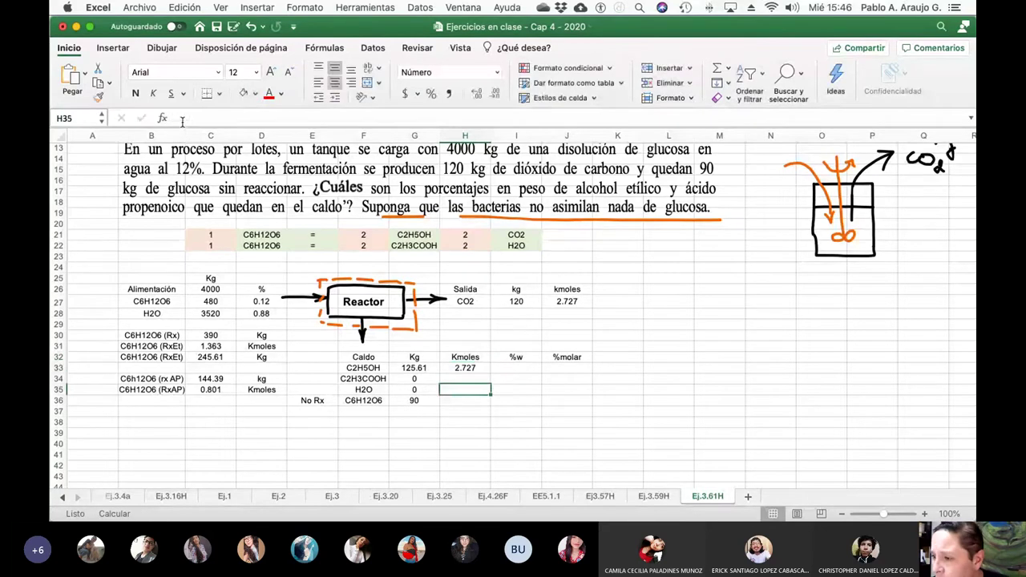
key("Up")
type("=")
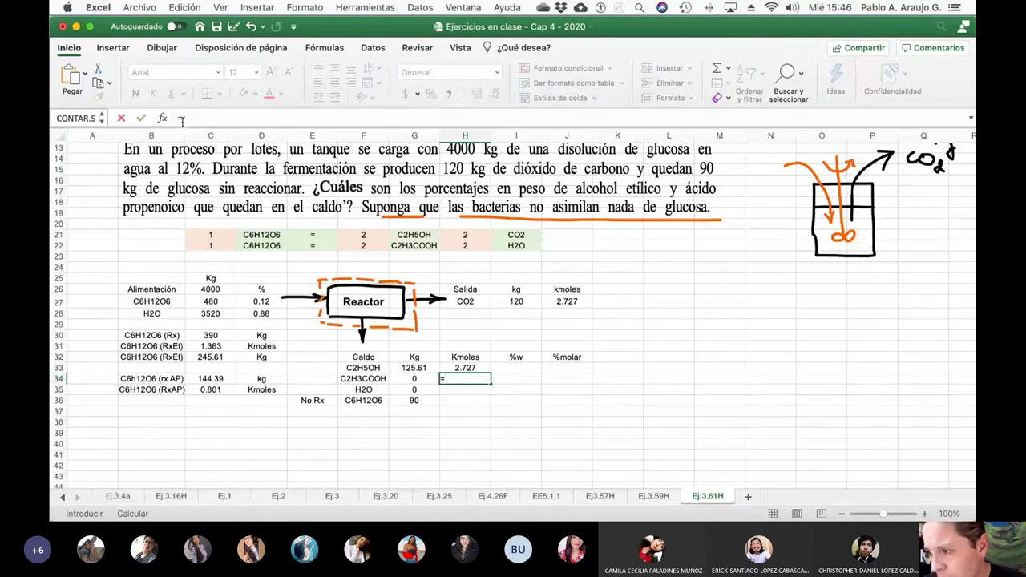
left_click(212, 389)
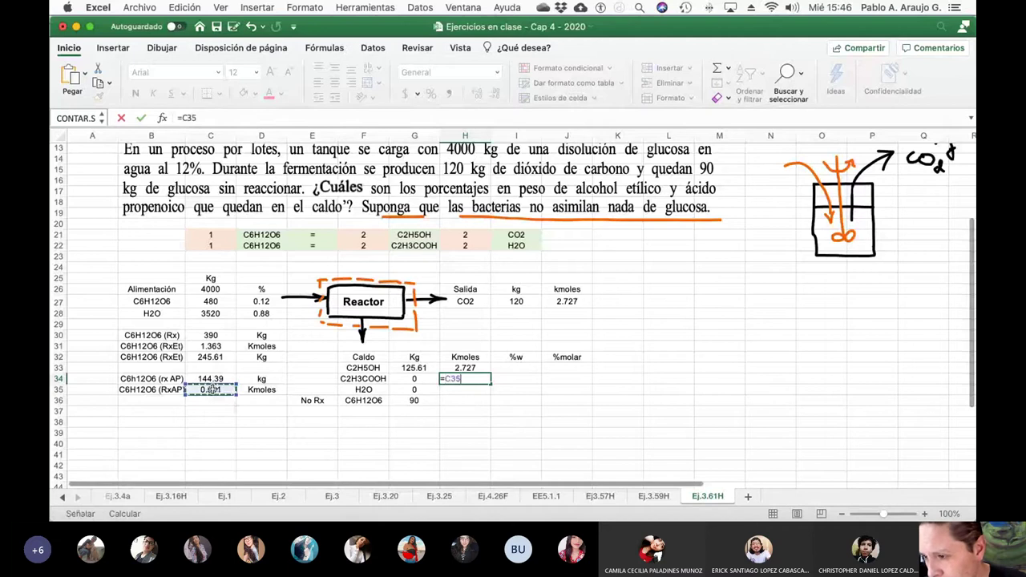
type("*")
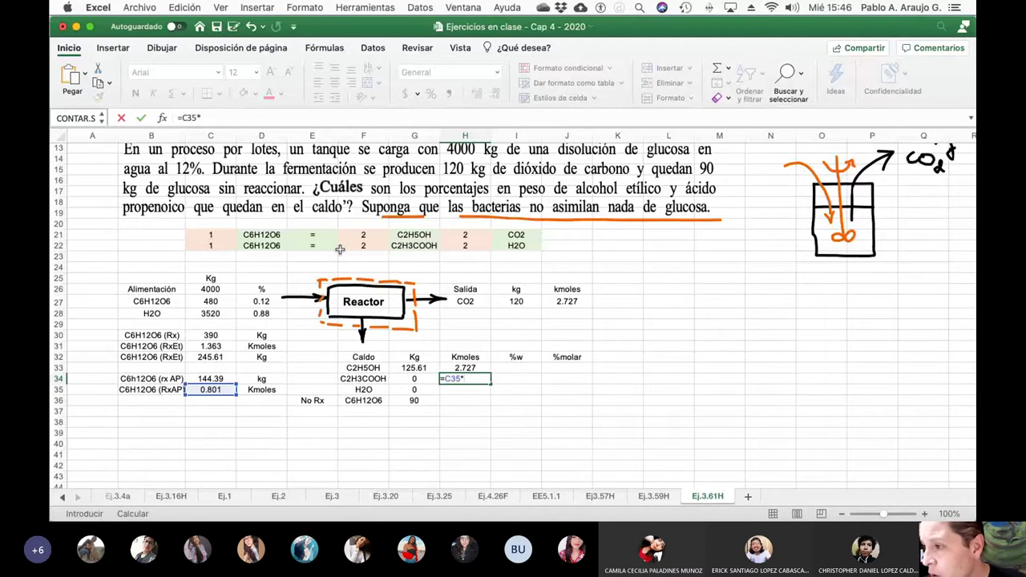
left_click(364, 245)
key("Return")
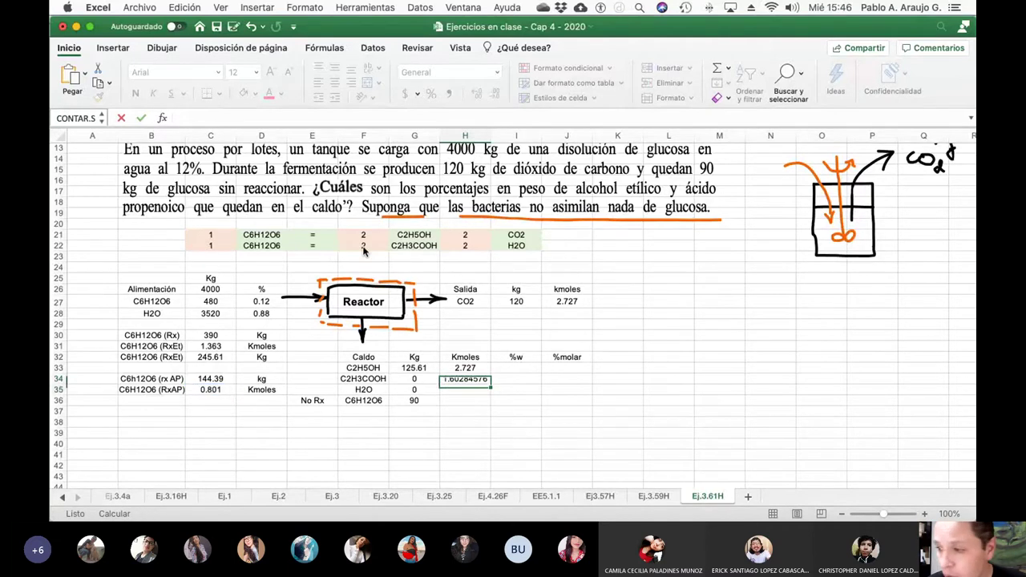
Format the C2H3COOH kilomoles in H34 to three decimal places.
key("Up")
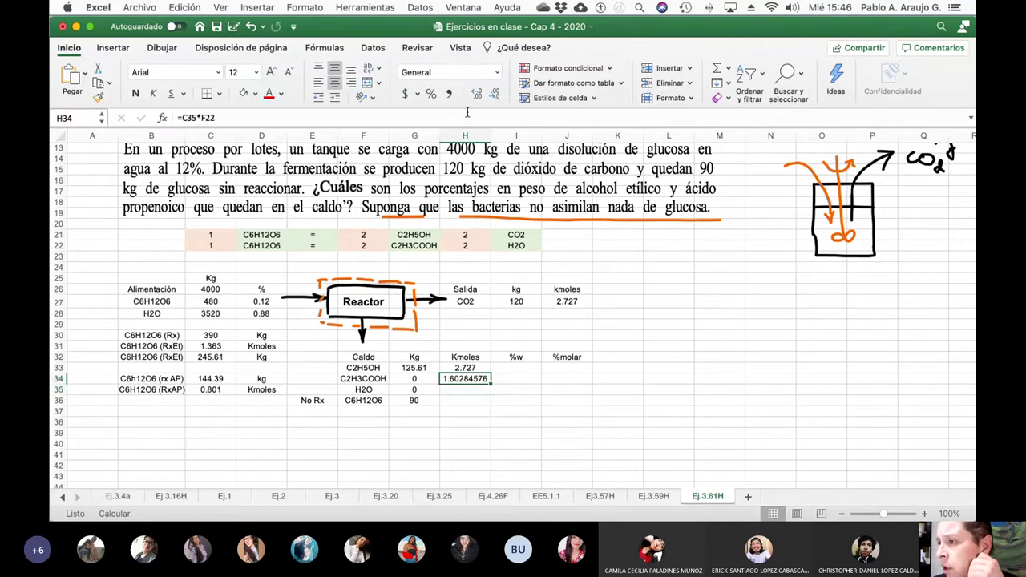
left_click(496, 95)
left_click(497, 95)
left_click(497, 95)
left_click(497, 96)
left_click(498, 96)
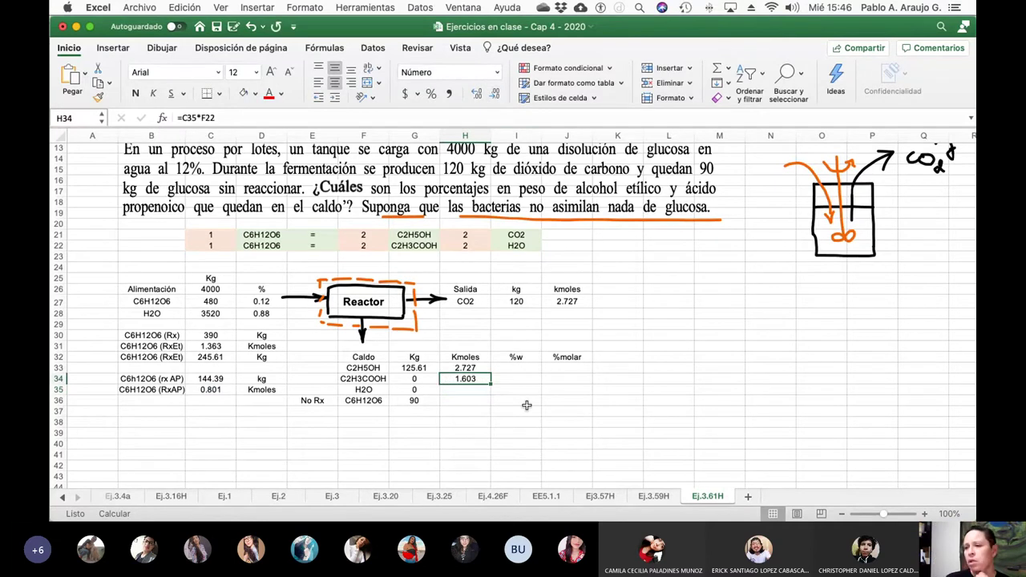
Calculate the C2H3COOH mass in G34 by multiplying the kilomoles in H34 by the C3H4O2 molecular weight in O6.
left_click(431, 380)
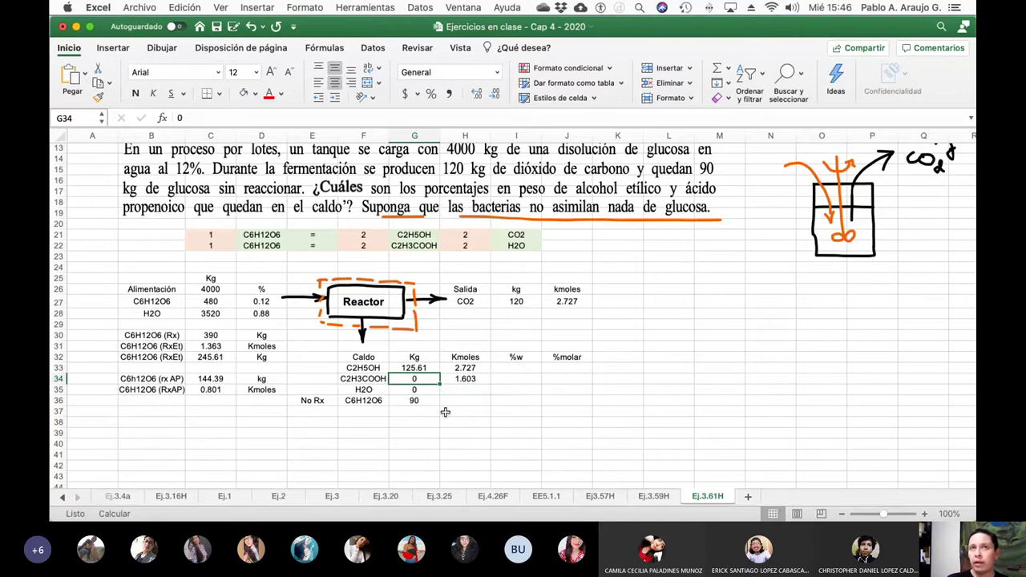
type("=")
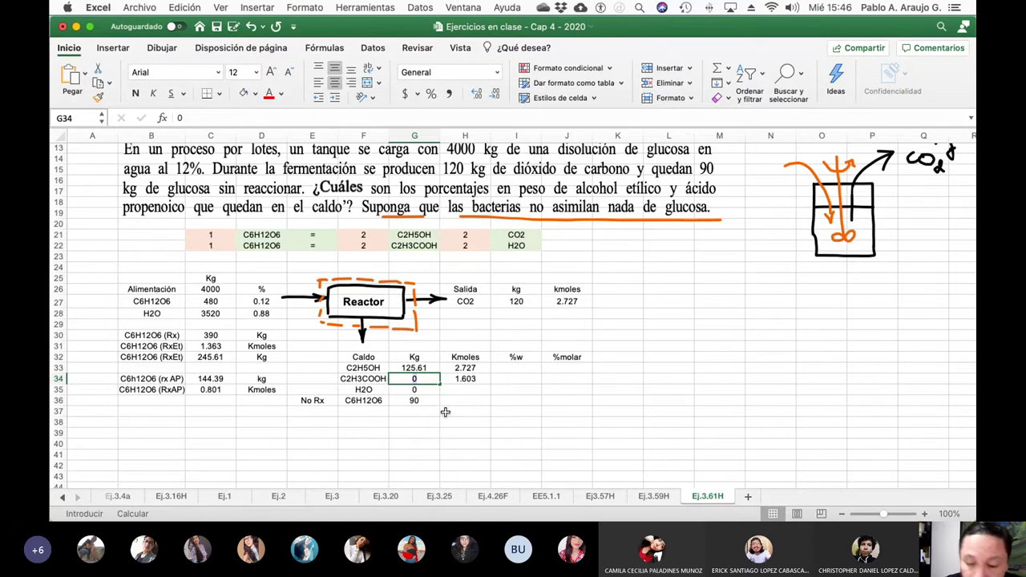
left_click(465, 380)
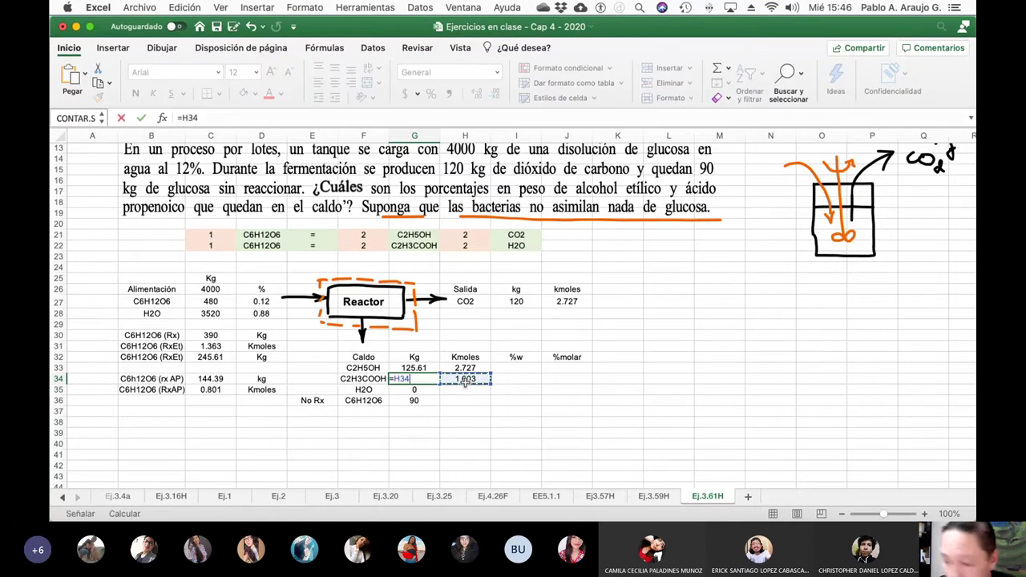
type("*")
scroll(760, 340, "up", 6)
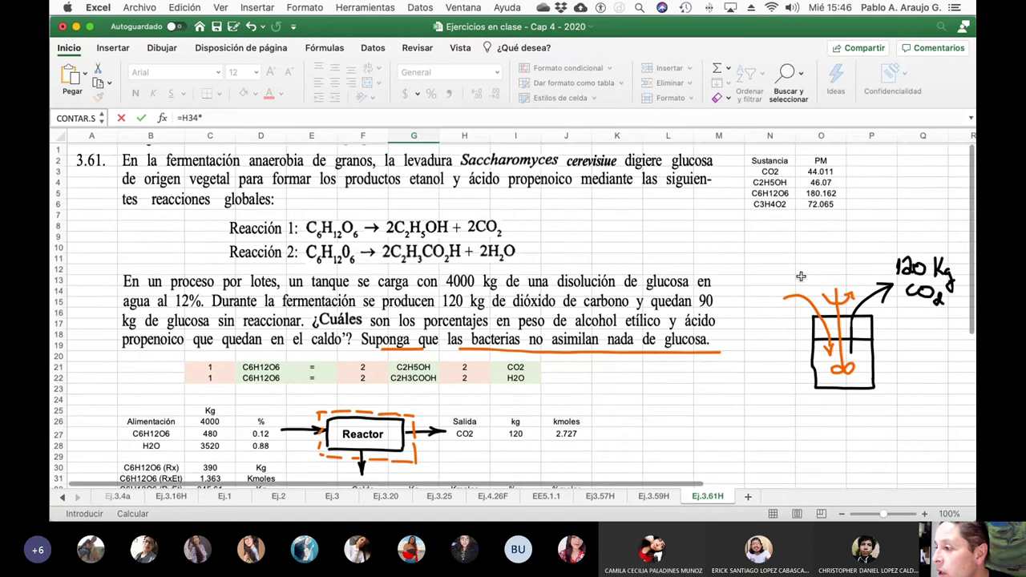
left_click(821, 203)
key("Return")
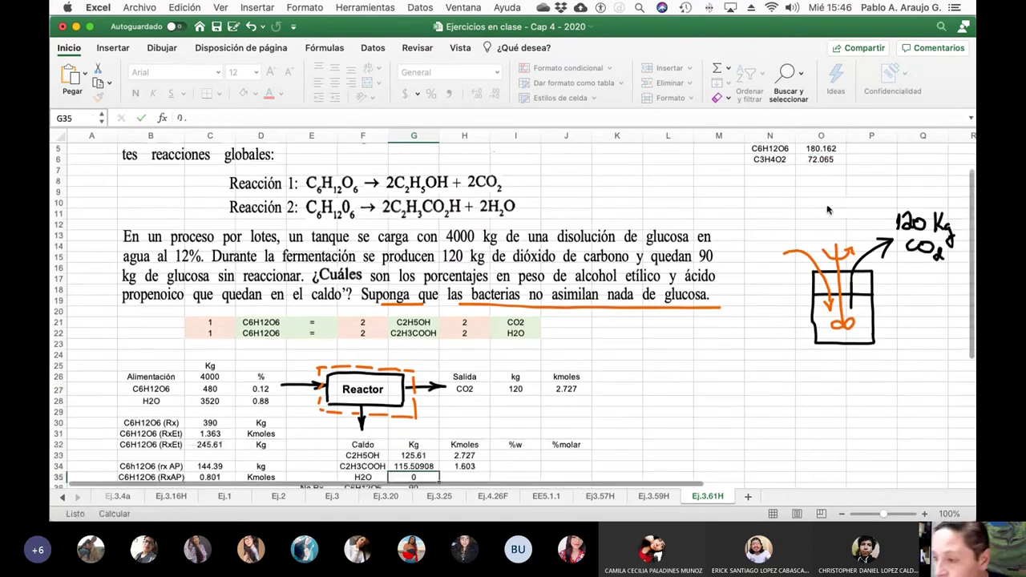
Format the C2H3COOH mass in G34 to two decimal places.
key("Up")
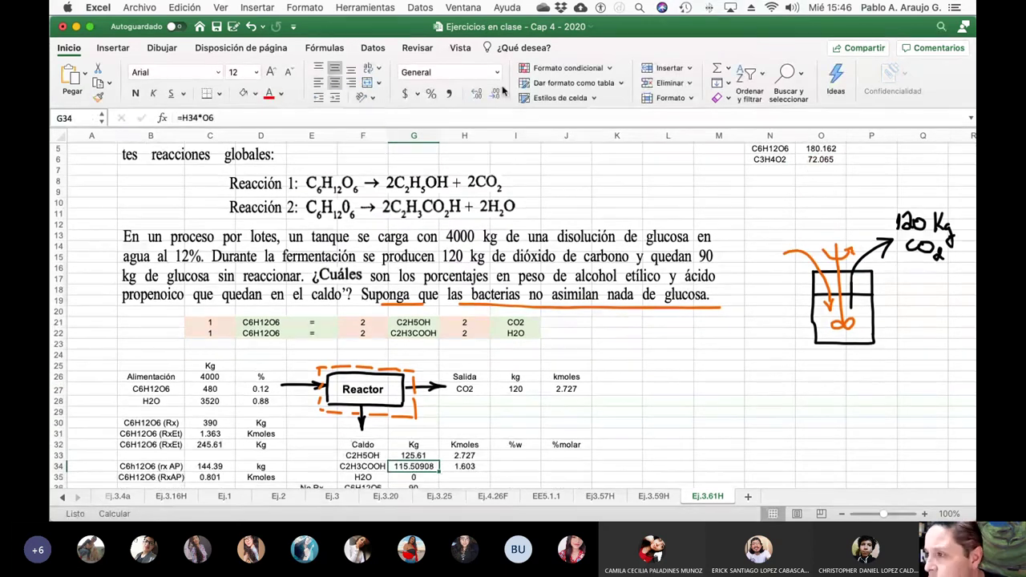
left_click(495, 93)
left_click(496, 94)
left_click(496, 93)
left_click(496, 94)
left_click(478, 94)
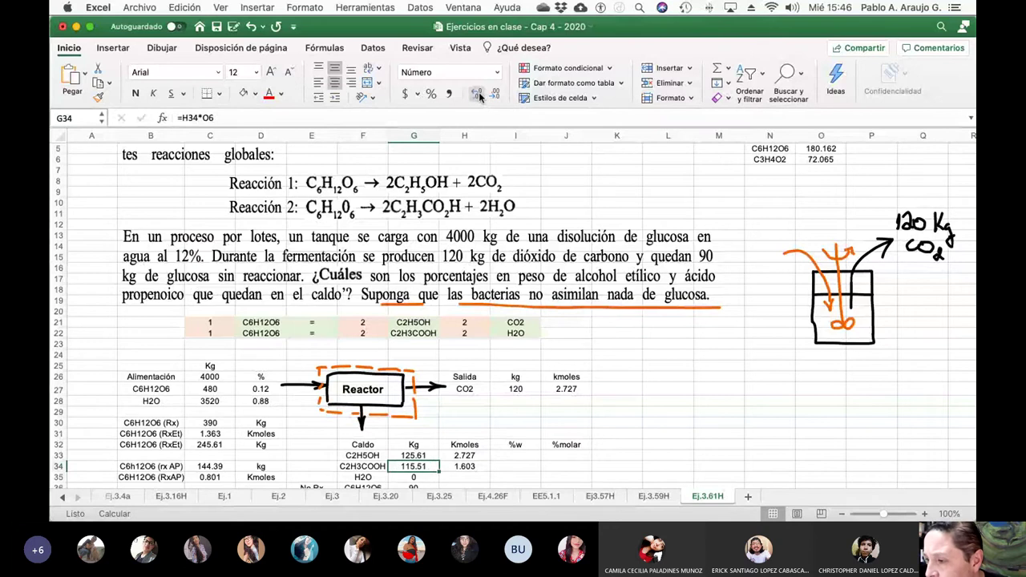
Add H2O to the molecular weight table in N7 and calculate its weight in O7 with the formula =1.008*2+16.
scroll(498, 406, "down", 3)
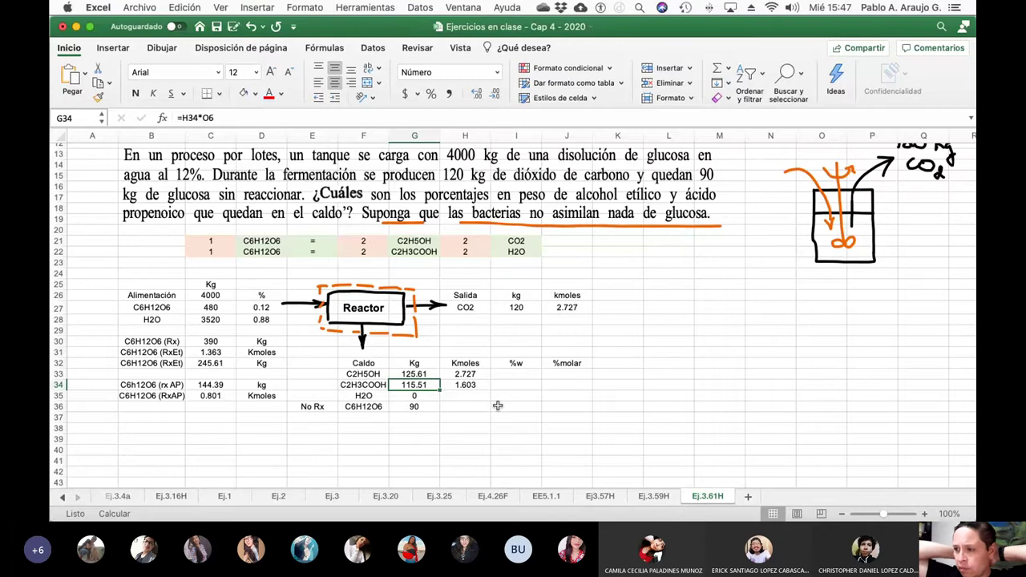
key("Down")
key("Right")
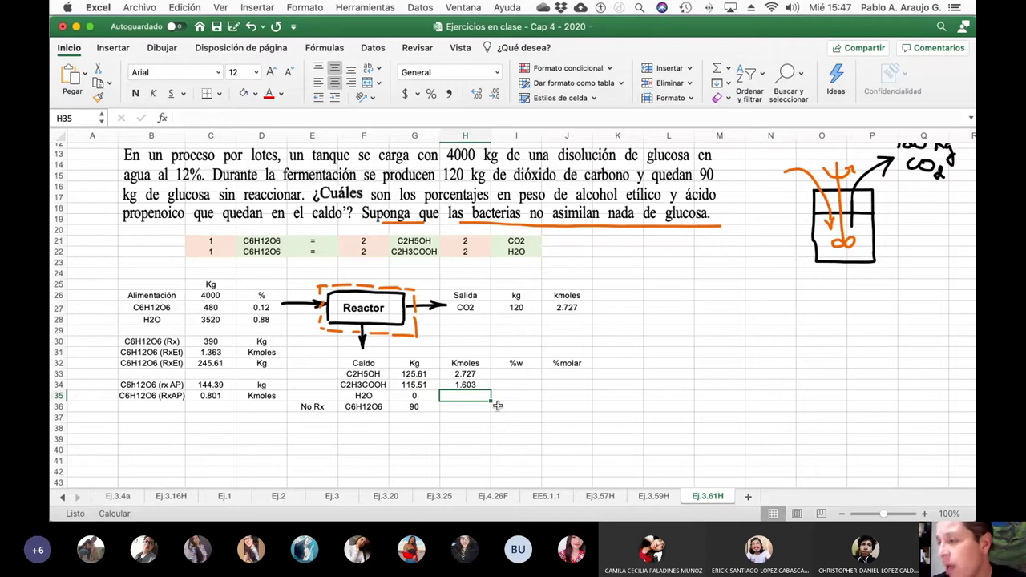
scroll(823, 344, "up", 5)
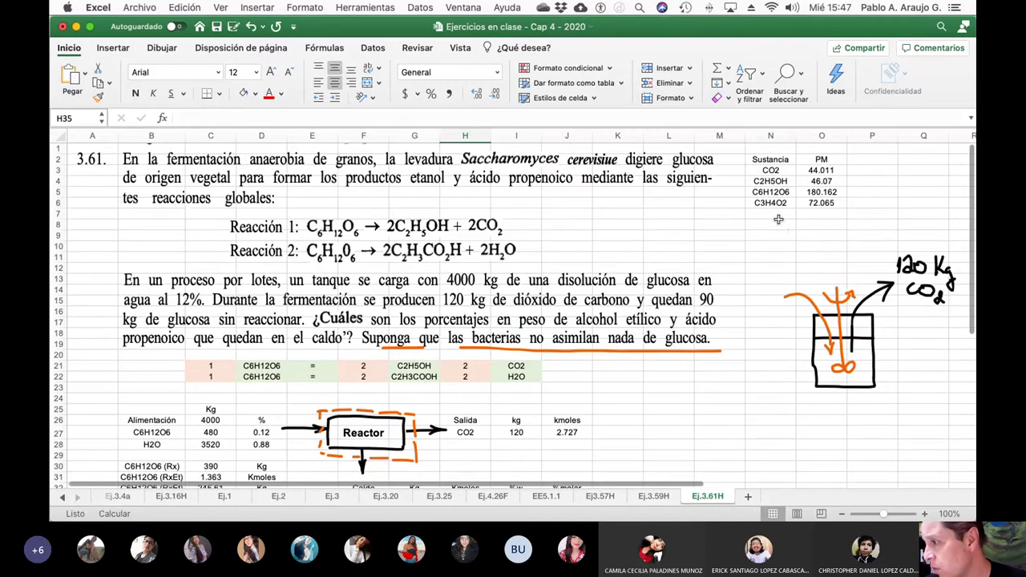
left_click(778, 219)
type("H2O")
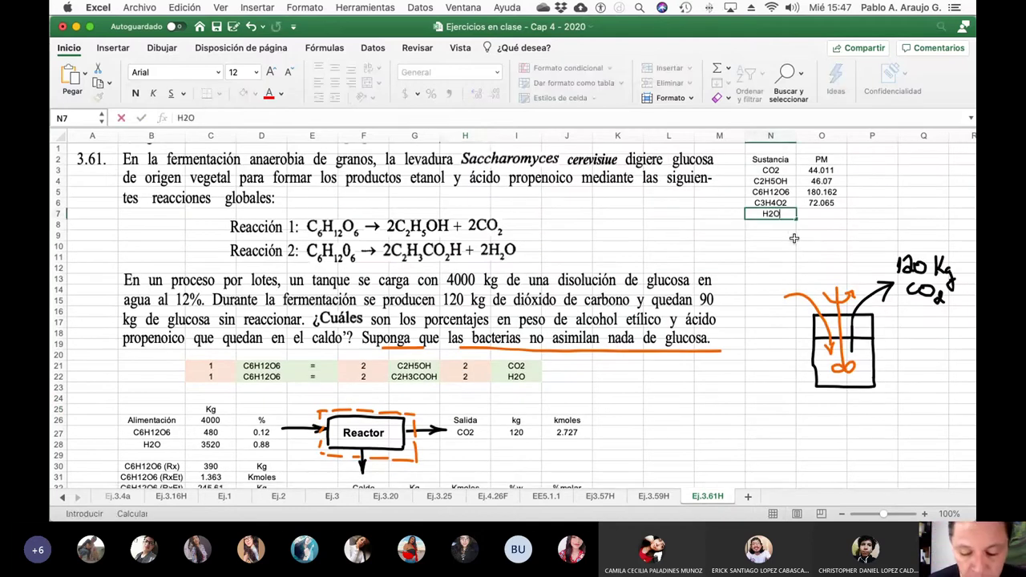
key("Tab")
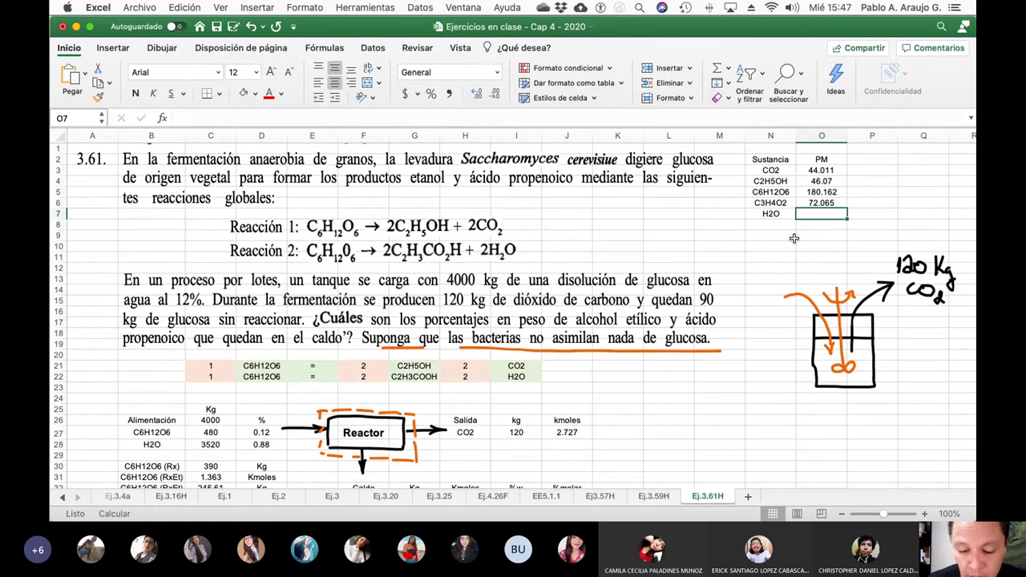
type("=1.008")
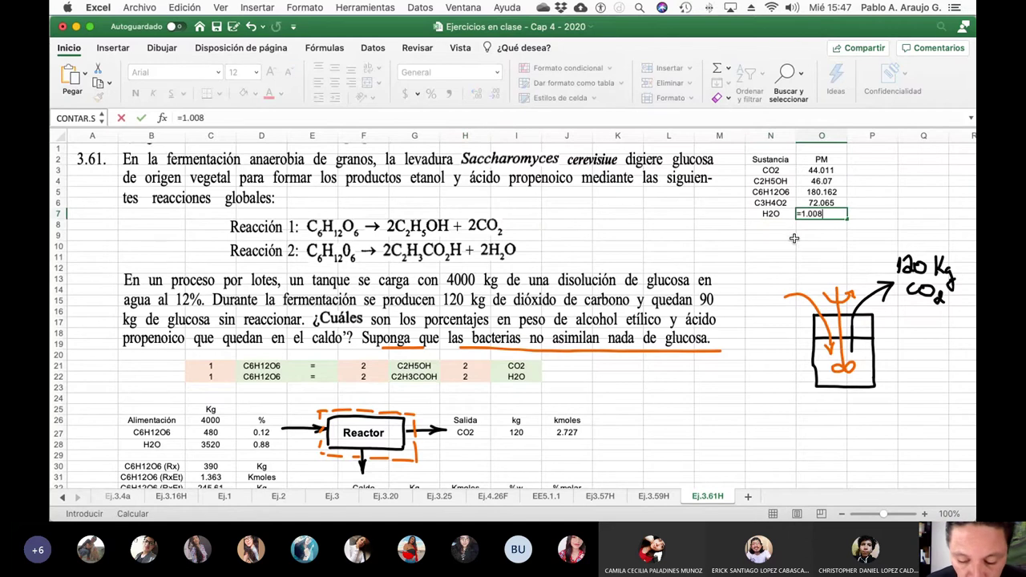
type("*2+16")
key("Return")
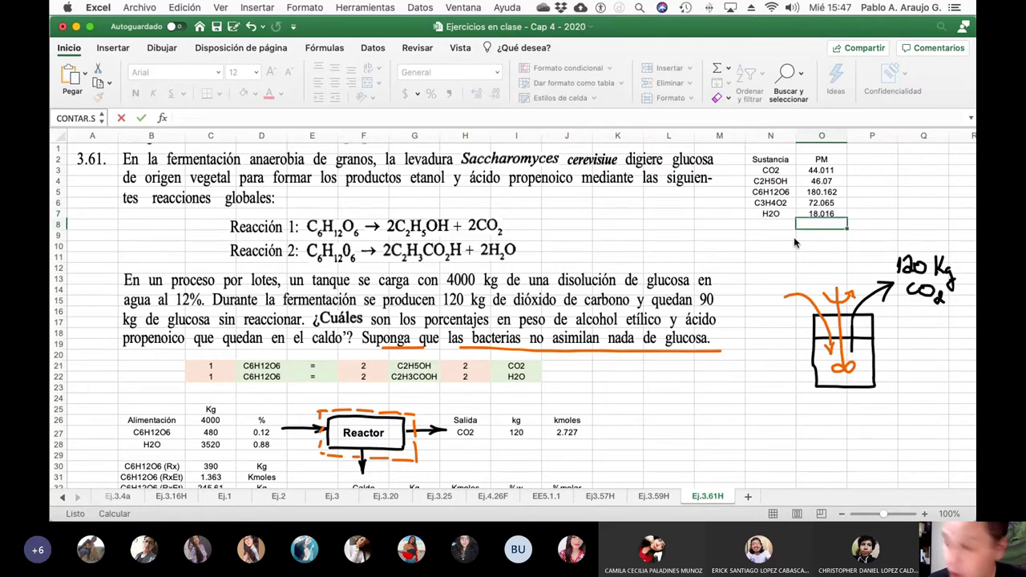
key("Down")
key("Down")
key("Down")
key("Down")
key("Down")
key("Down")
key("Down")
key("Down")
key("Down")
key("Down")
key("Down")
key("Down")
key("Down")
key("Down")
key("Down")
key("Down")
key("Down")
key("Down")
key("Down")
key("Down")
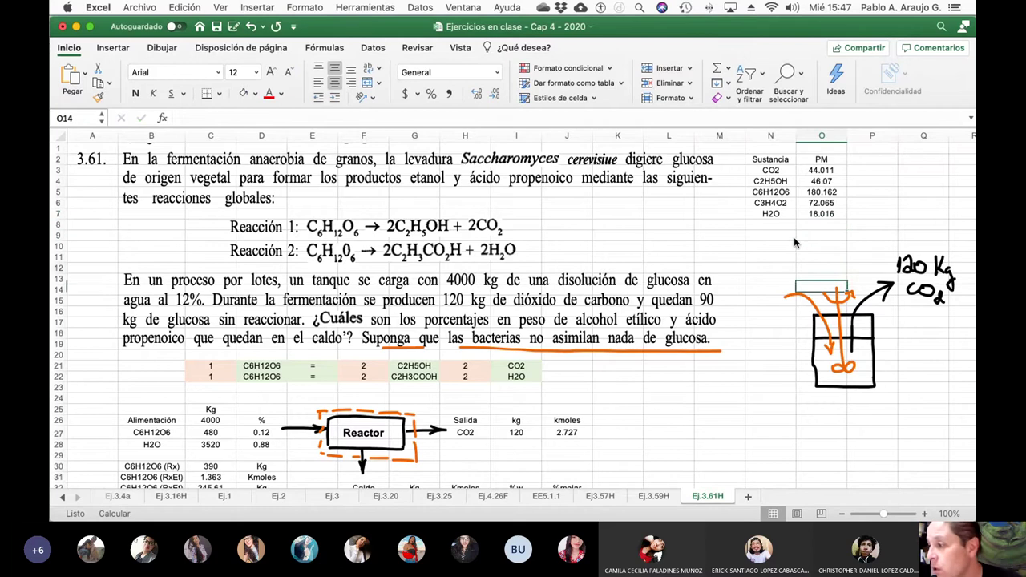
Move the reacted glucose block B30:D35 two rows down so that it starts at B32.
key("Down")
key("Down")
key("Down")
key("Down")
key("Down")
key("Down")
key("Left")
key("Left")
key("Left")
key("Left")
key("Left")
key("Left")
key("Left")
key("Left")
key("Left")
key("Left")
key("Left")
key("Left")
key("Left")
key("Left")
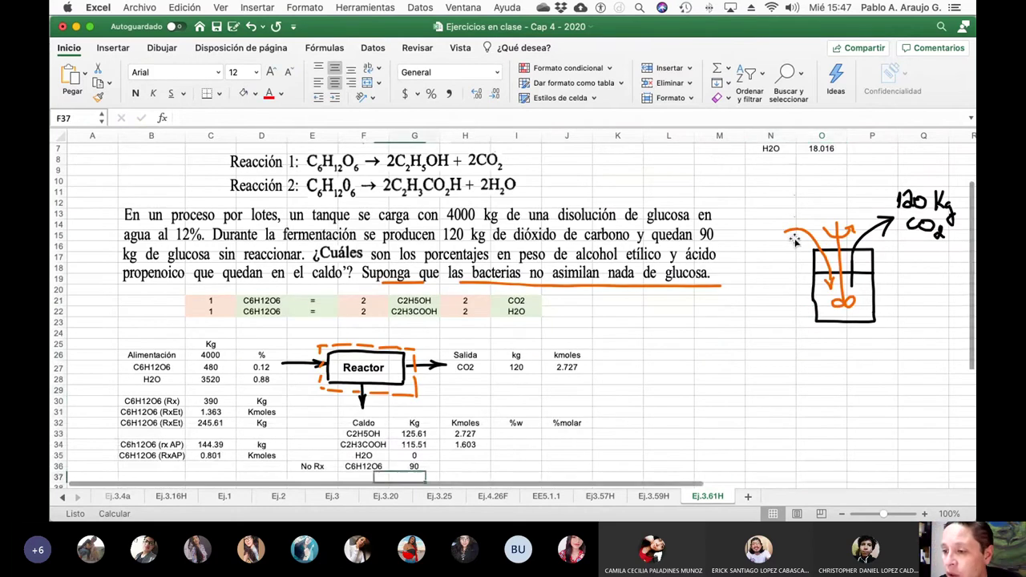
key("Up")
key("Up")
key("Up")
key("Up")
key("Up")
key("Up")
key("Up")
key("Up")
key("Up")
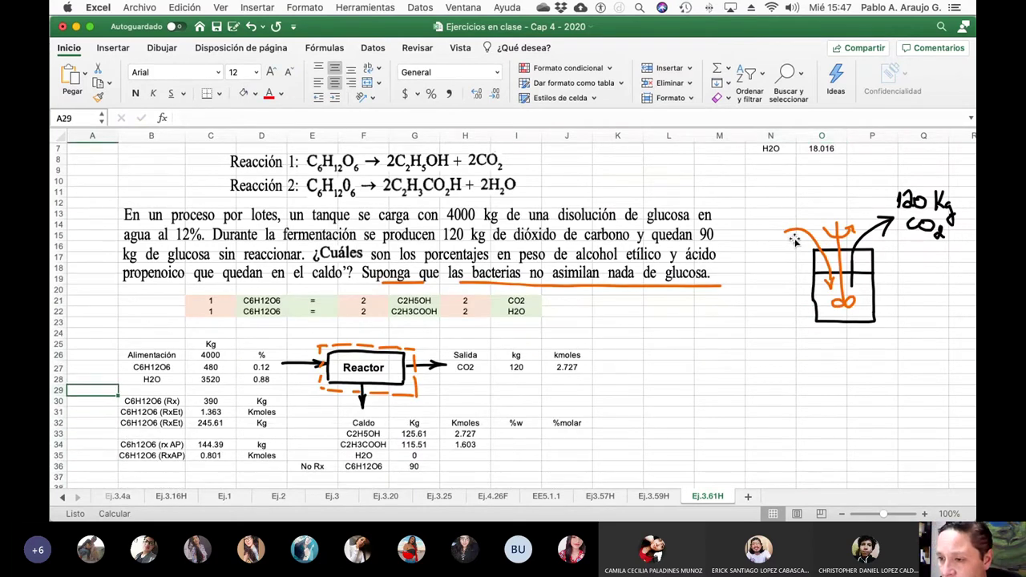
key("Down")
key("Down")
key("Right")
key("shift+Right")
key("shift+Right")
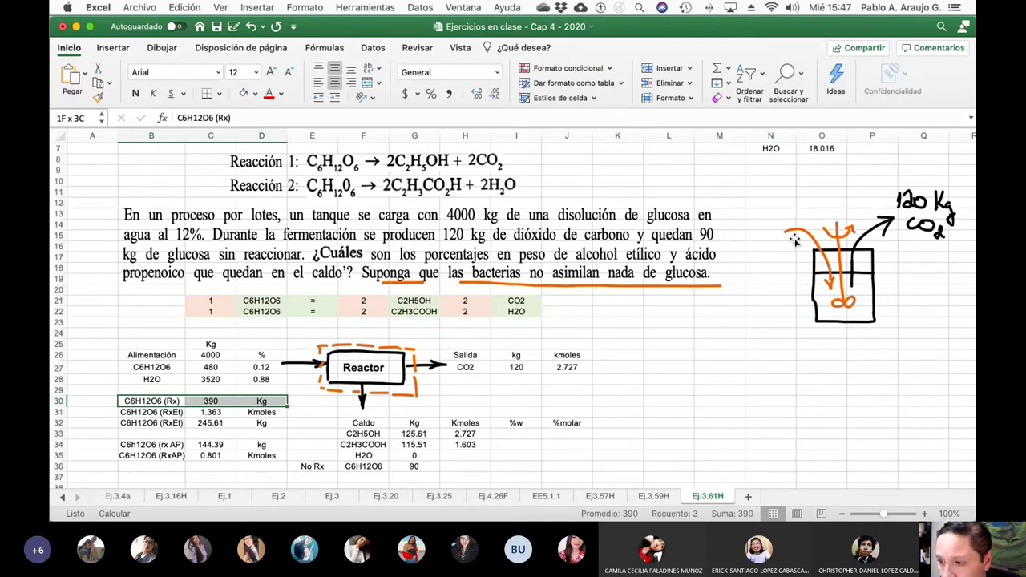
key("shift+Down")
key("shift+Down")
key("shift+Down")
key("shift+Down")
key("shift+Down")
key("super+c")
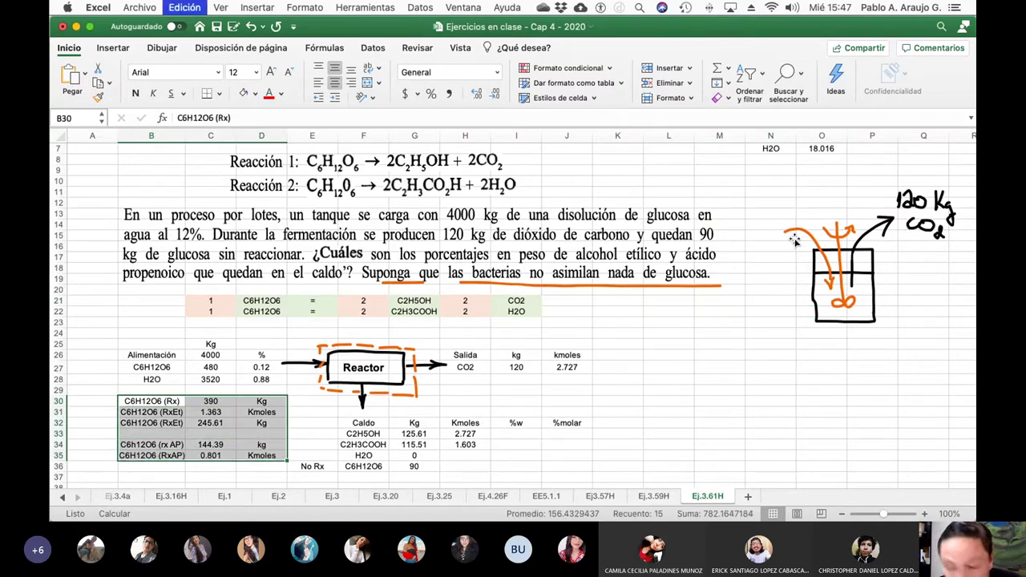
key("Down")
key("Down")
key("super+v")
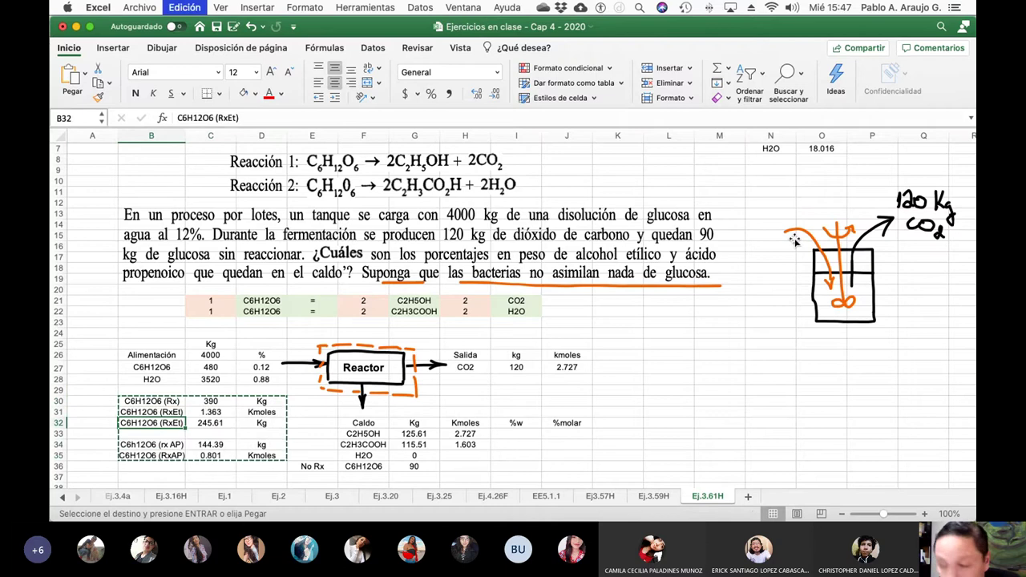
Label cell B29, below the feed's H2O row, as "H2O (Kmol)".
key("Up")
key("Up")
key("Up")
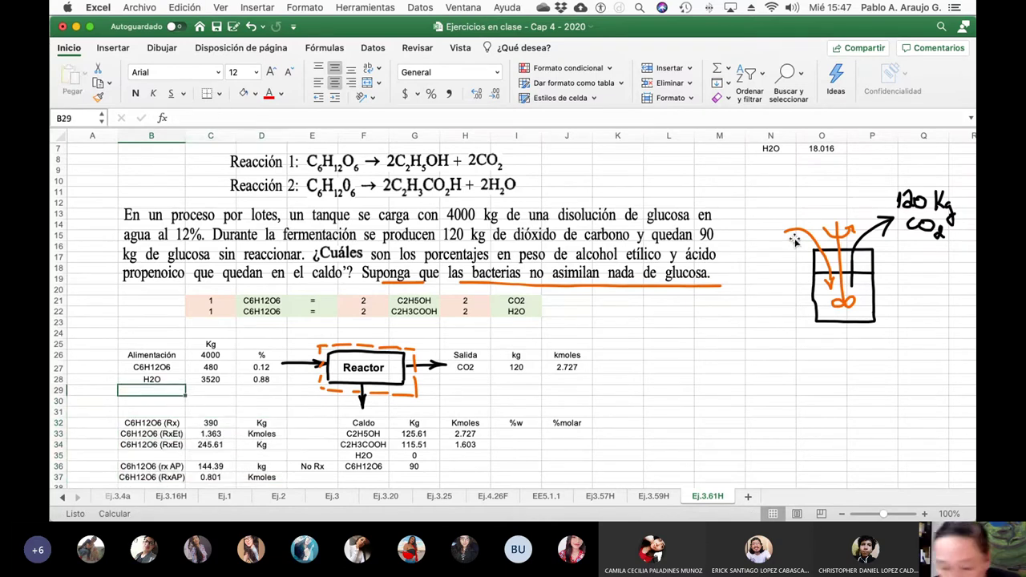
type("H2O (mo")
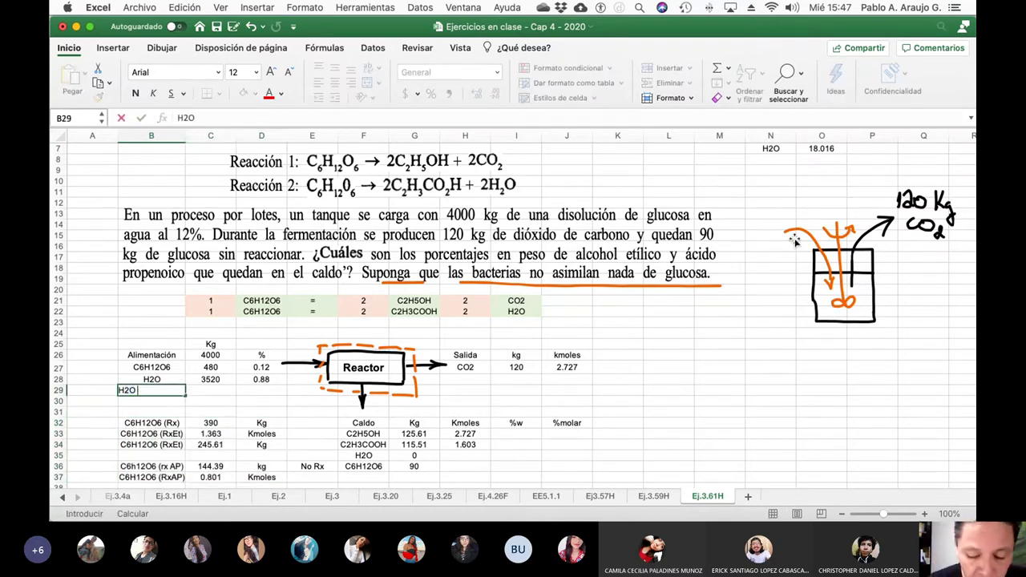
key("BackSpace")
key("BackSpace")
key("BackSpace")
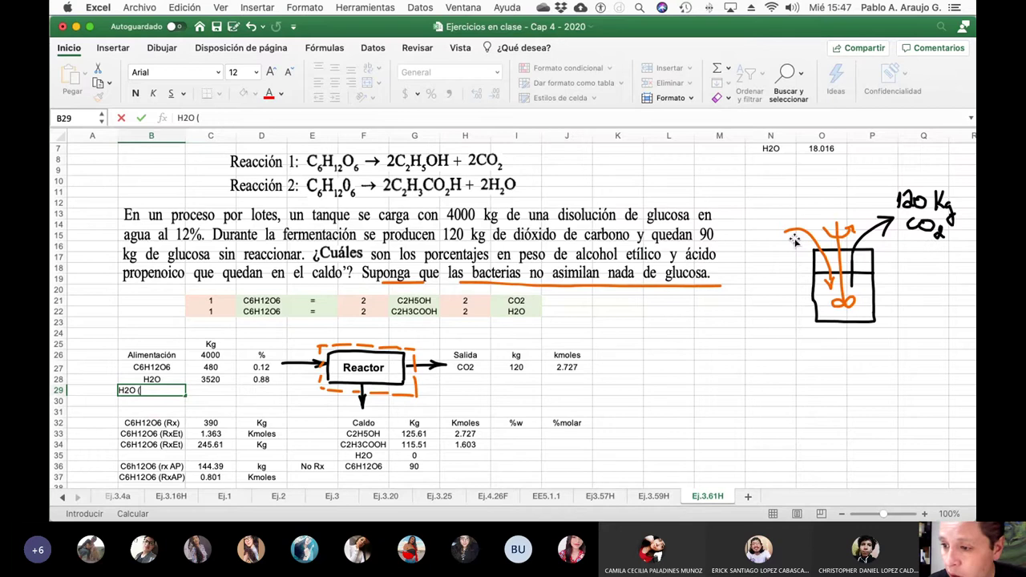
type("Kmol)")
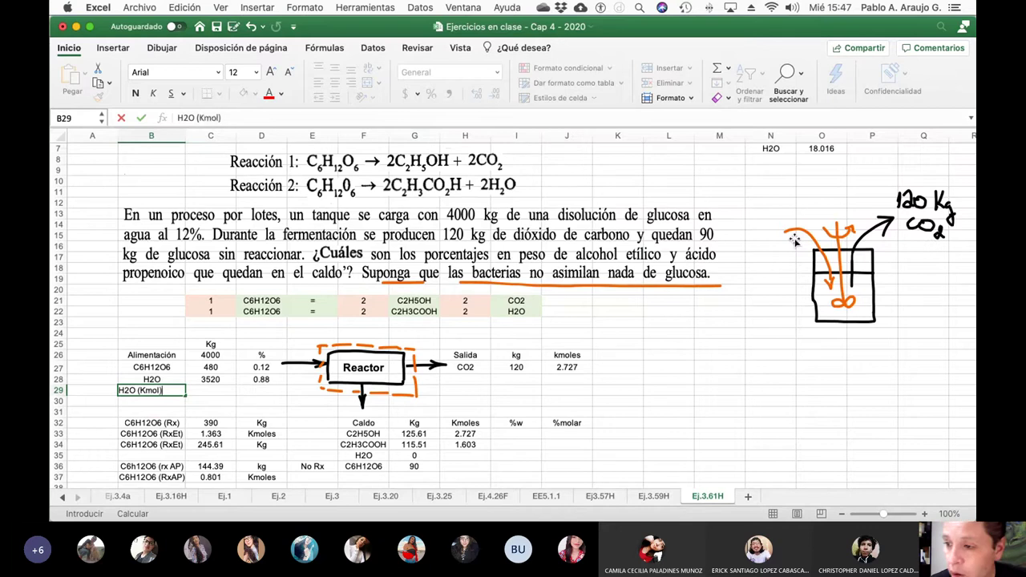
key("Return")
Calculate the feed water kilomoles in C29 by dividing the H2O mass in C28 by its molecular weight in O7.
key("Up")
key("Right")
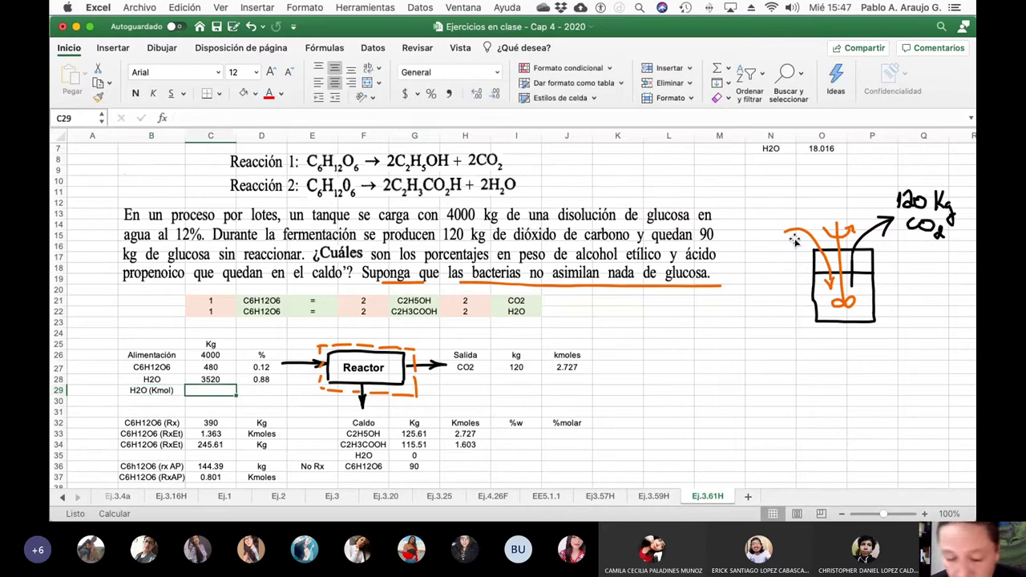
type("=")
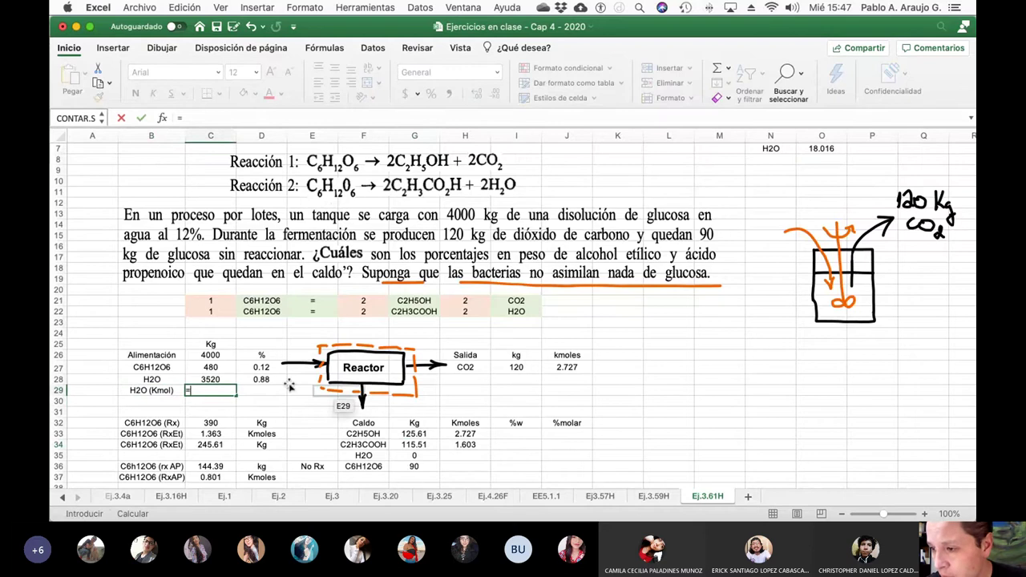
left_click(210, 380)
type("/")
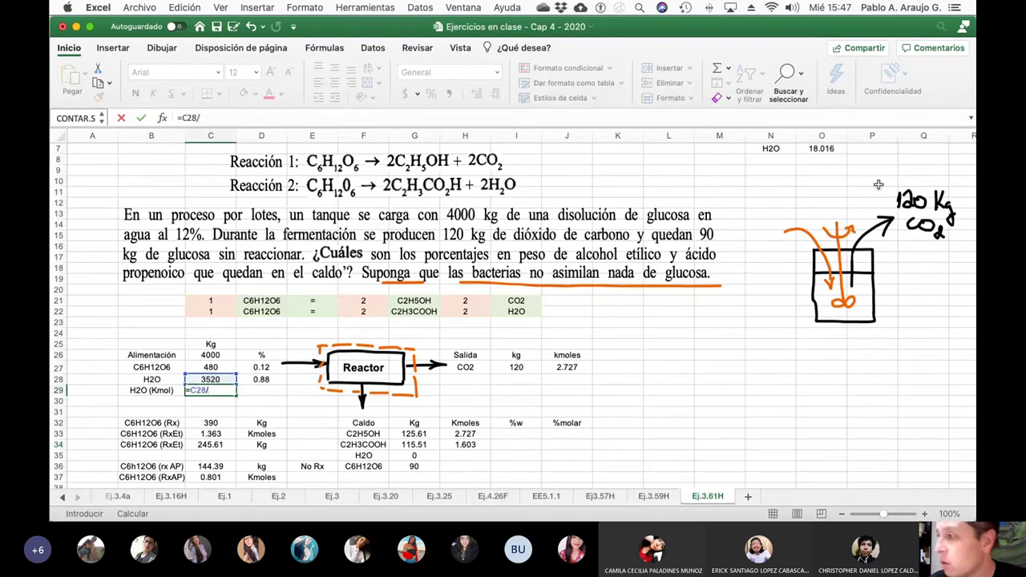
left_click(831, 154)
key("Return")
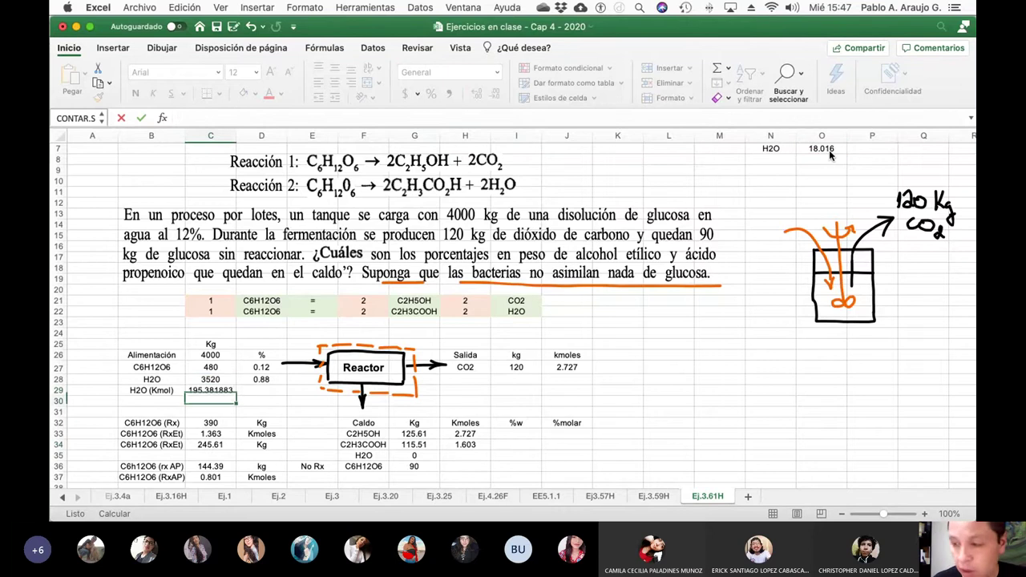
Format the feed water kilomoles in C29 to two decimal places.
key("Up")
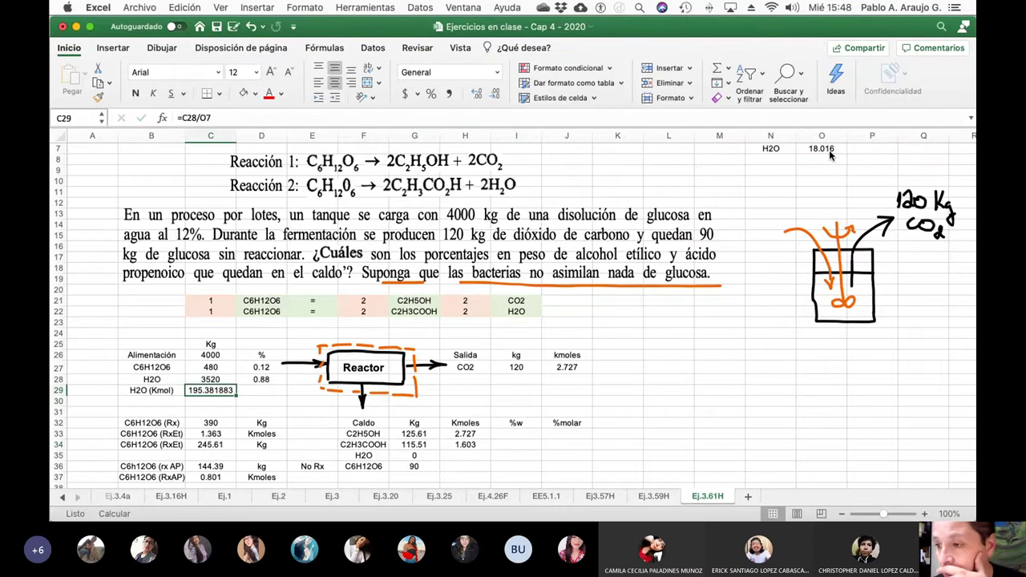
left_click(495, 94)
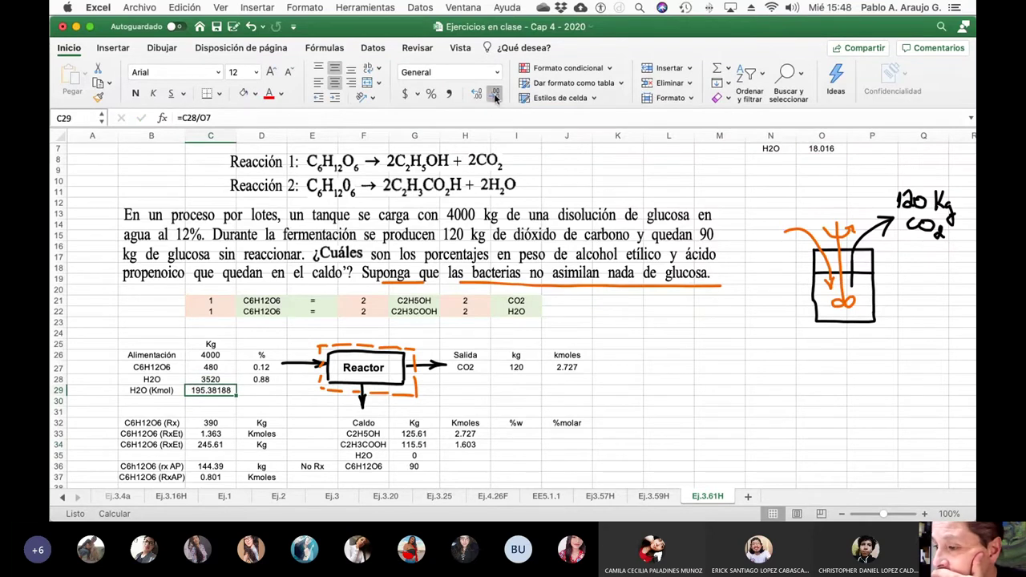
left_click(496, 94)
left_click(496, 95)
left_click(496, 94)
Calculate the H2O kilomoles formed by reaction 2 in H35 with the formula =C37*H22.
scroll(461, 405, "down", 2)
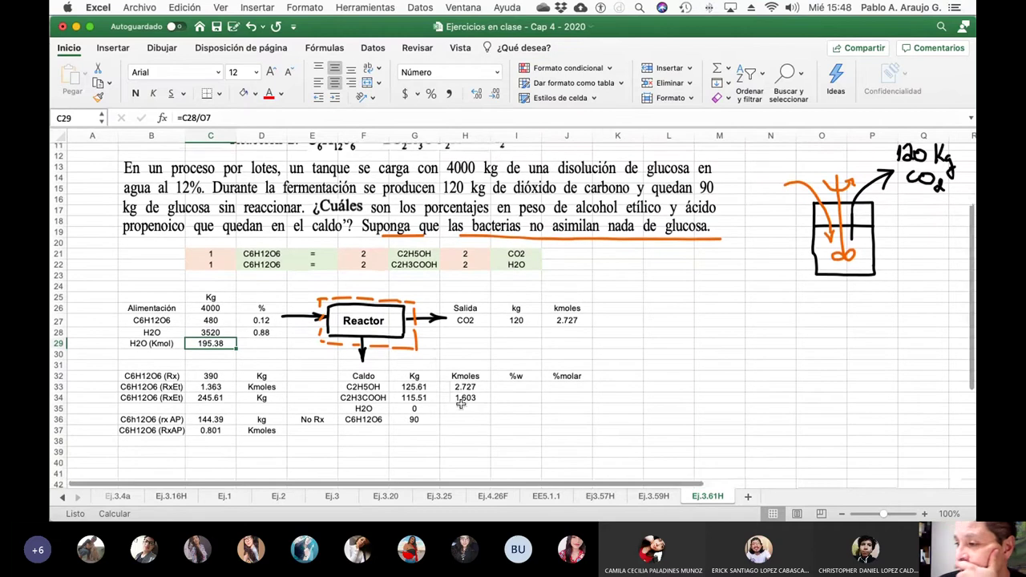
left_click(475, 409)
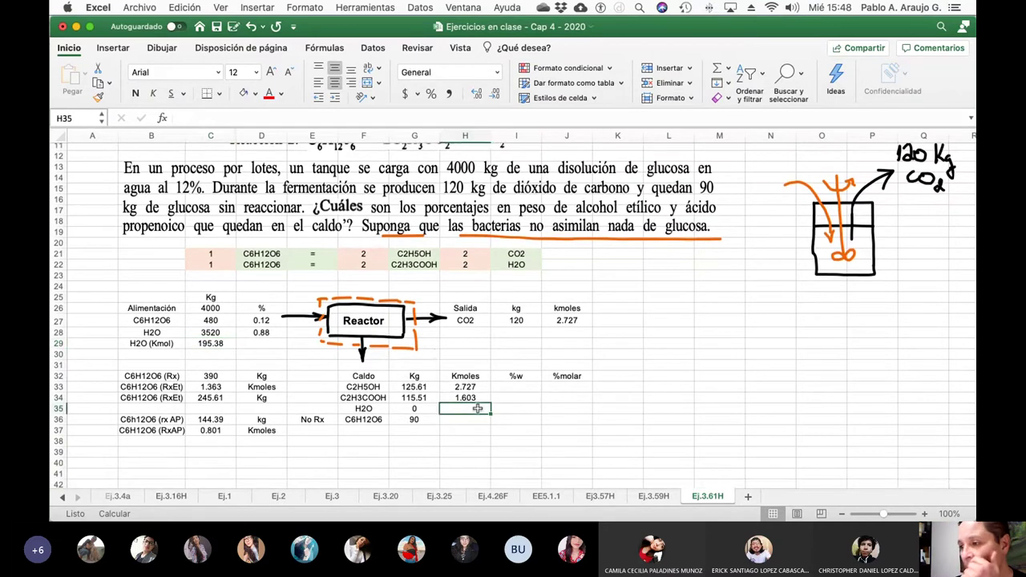
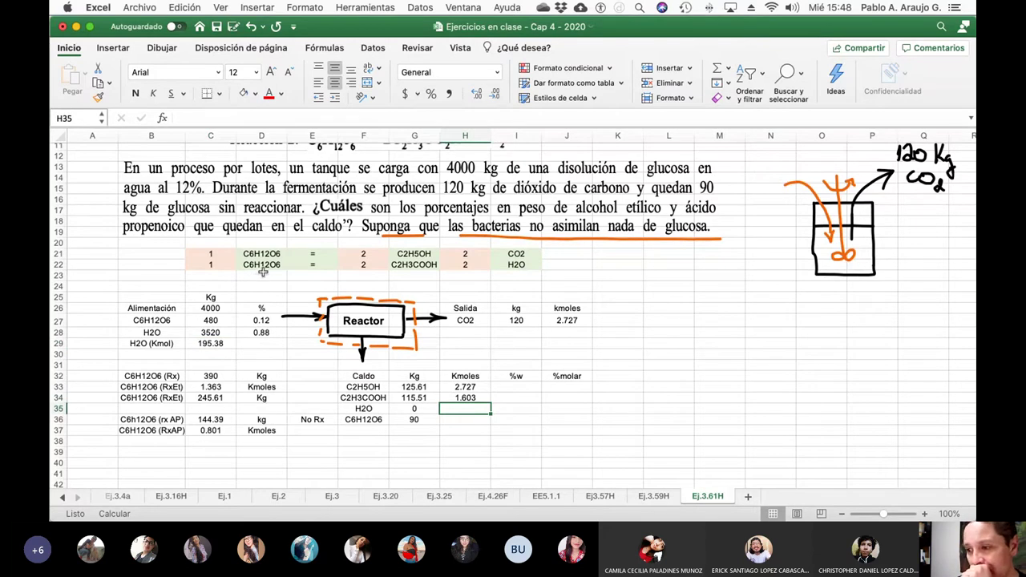
type("=")
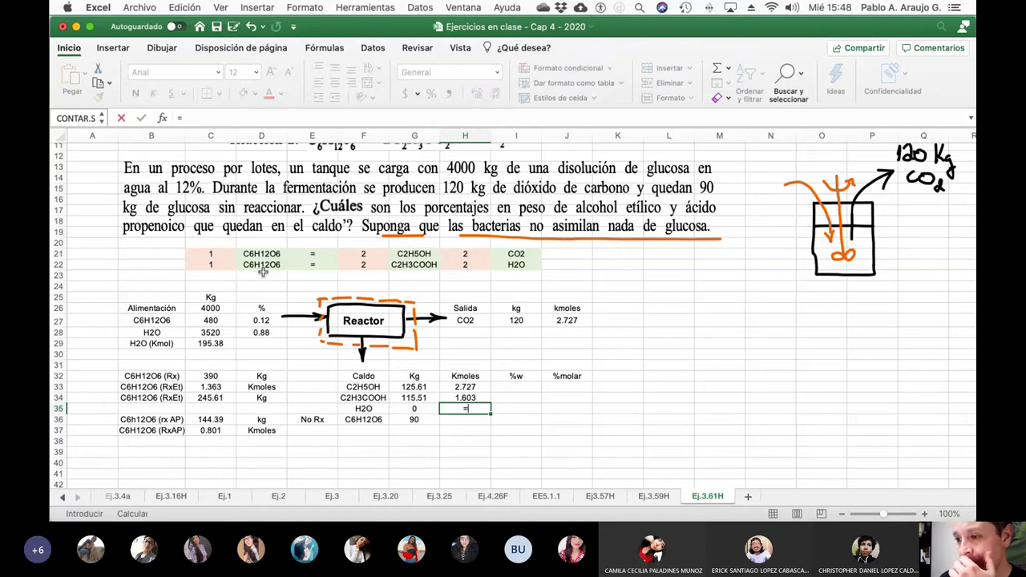
left_click(215, 431)
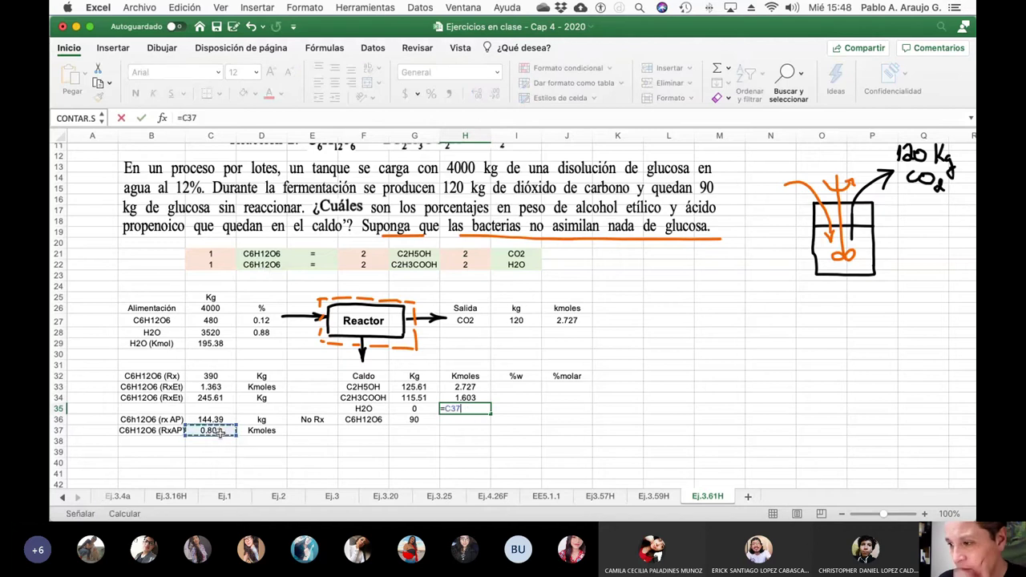
type("*")
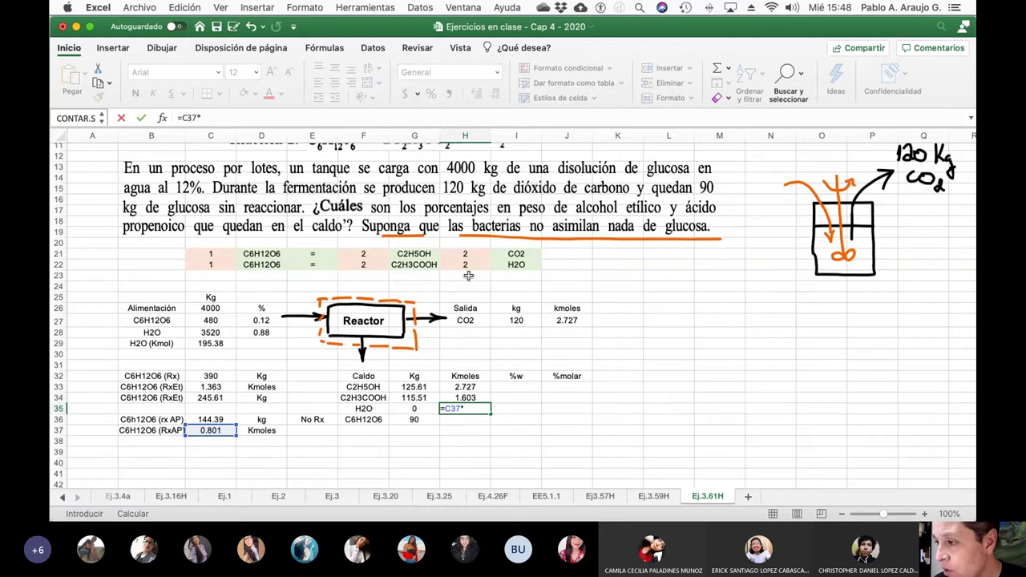
left_click(467, 267)
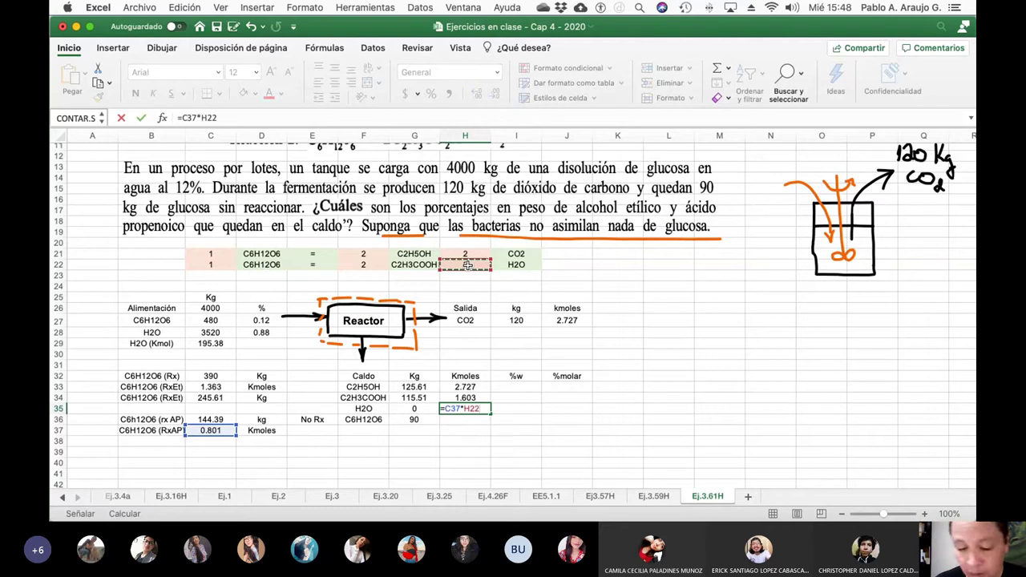
type(")")
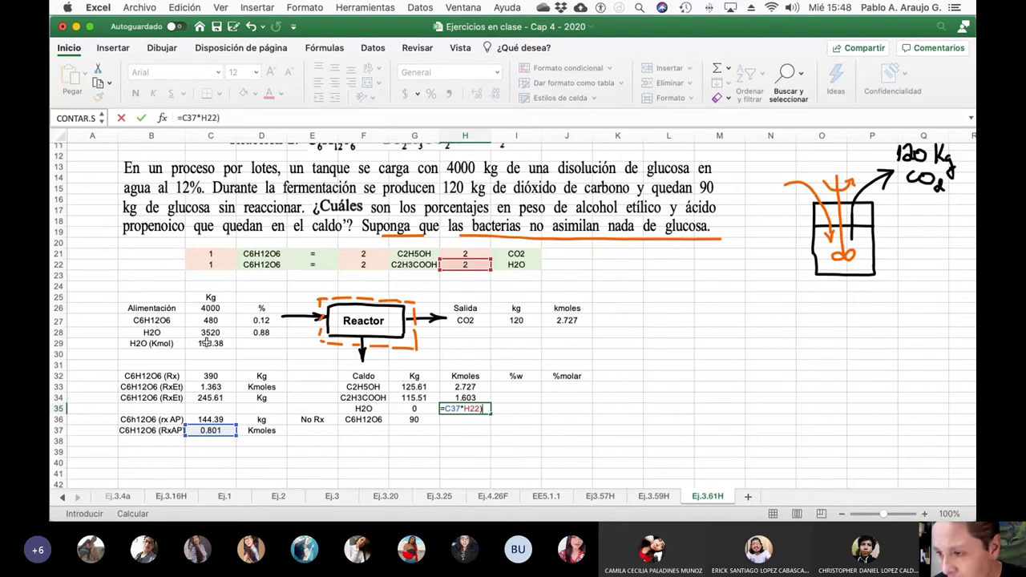
key("Return")
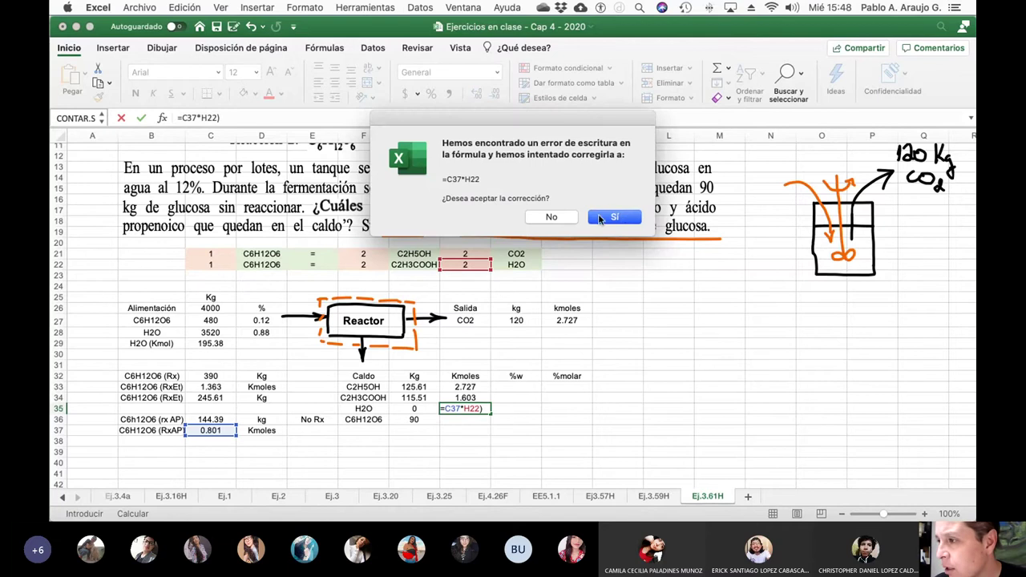
left_click(622, 218)
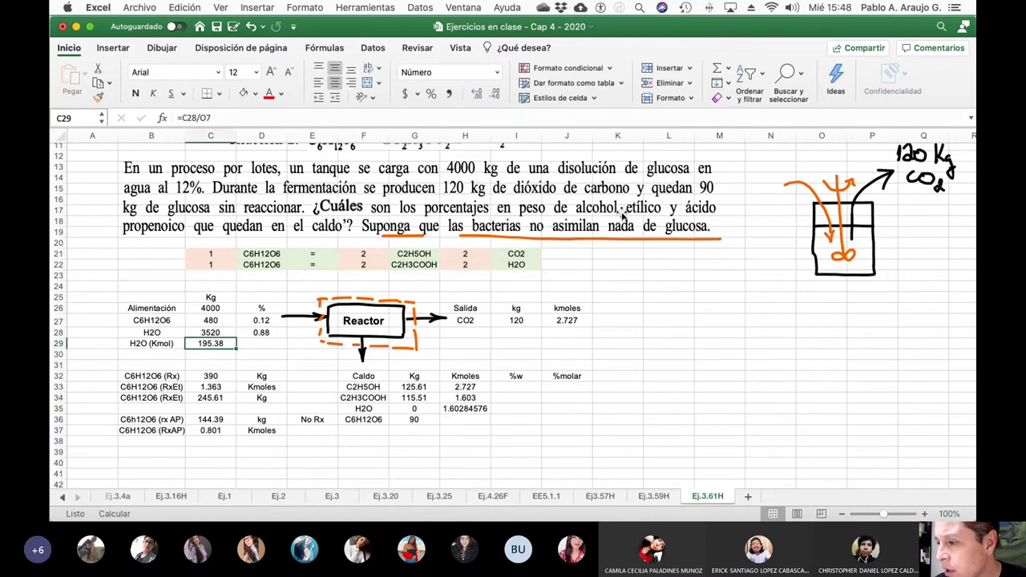
Add the feed water kilomoles to the formula in H35, making it =(C37*H22)+C29.
left_click(464, 408)
left_click(183, 118)
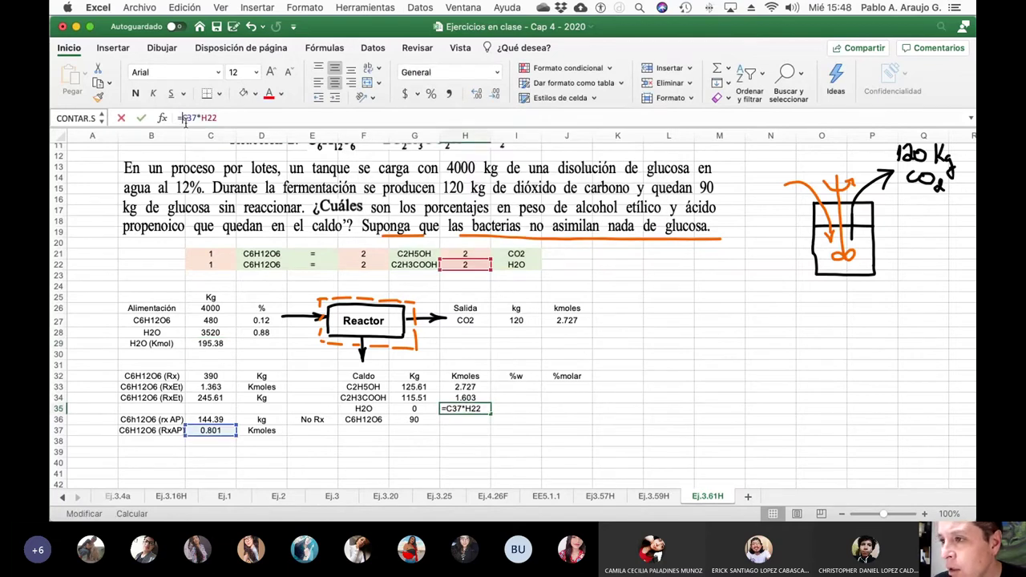
type("(")
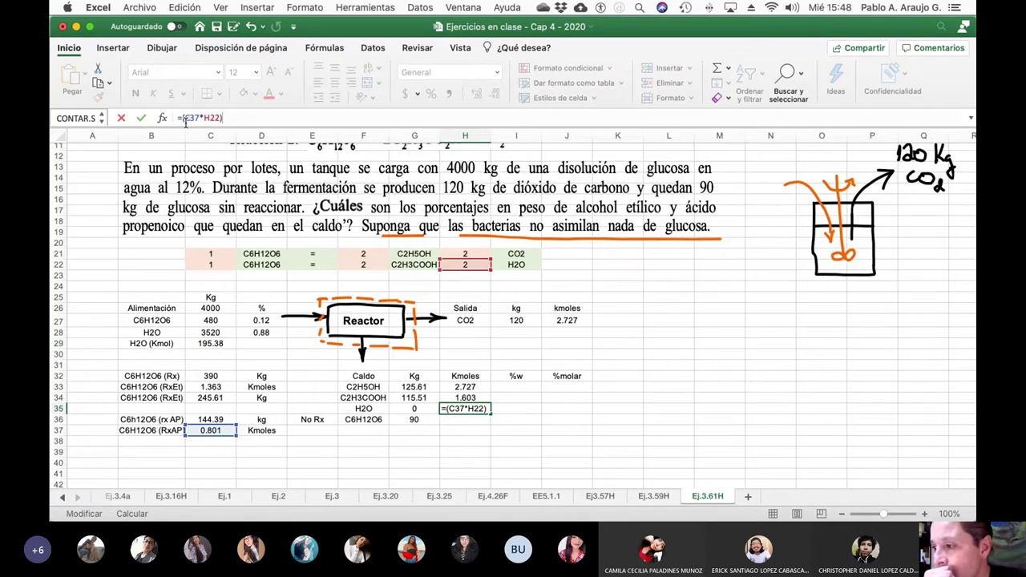
type(")+")
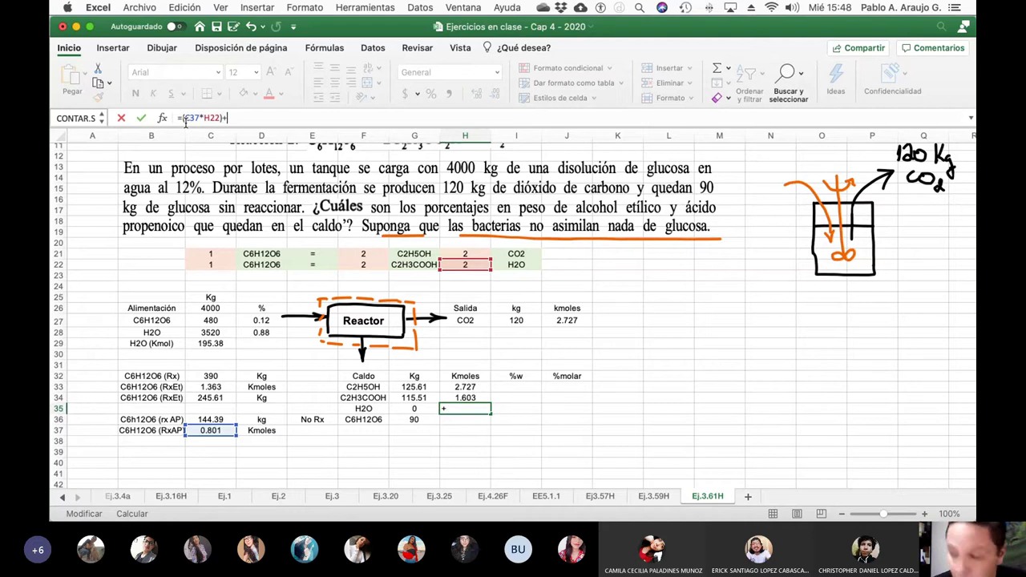
left_click(217, 344)
key("Return")
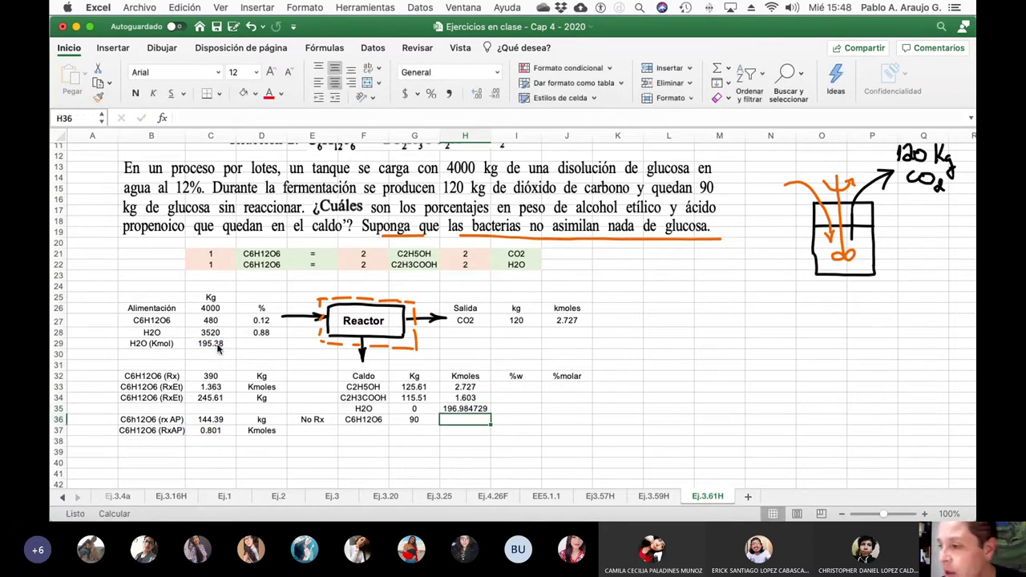
Format the broth's H2O kilomoles in H35 to two decimal places.
left_click(495, 97)
left_click(495, 97)
left_click(495, 97)
left_click(494, 97)
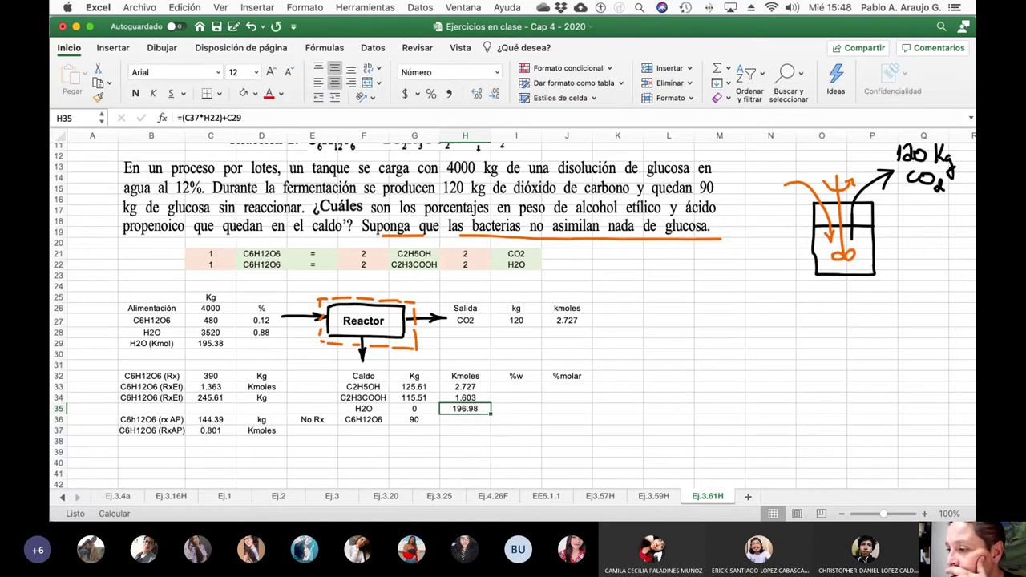
Calculate the broth's H2O mass in G35 with the formula =O7*H35.
left_click(414, 407)
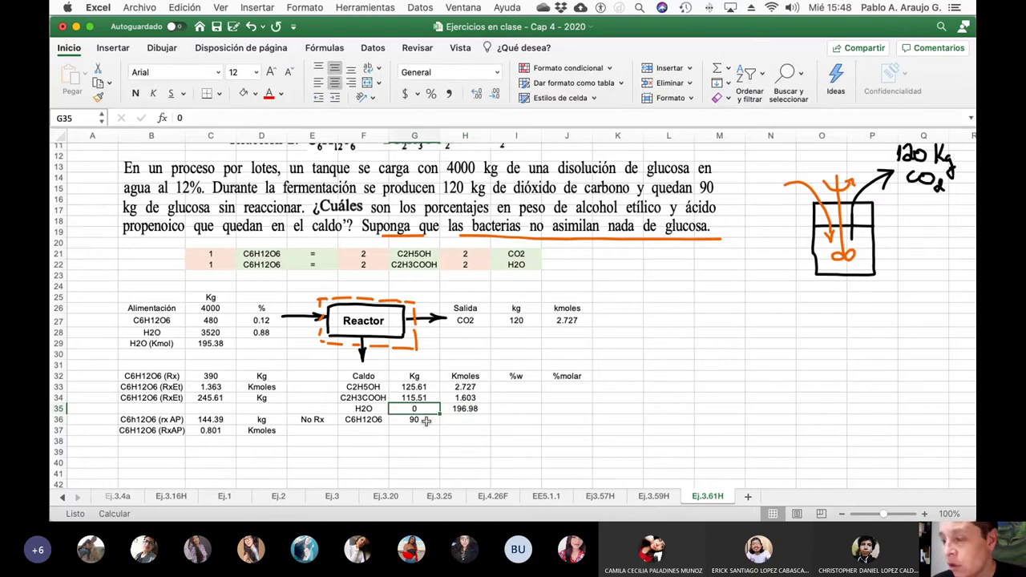
type("=")
left_click(463, 409)
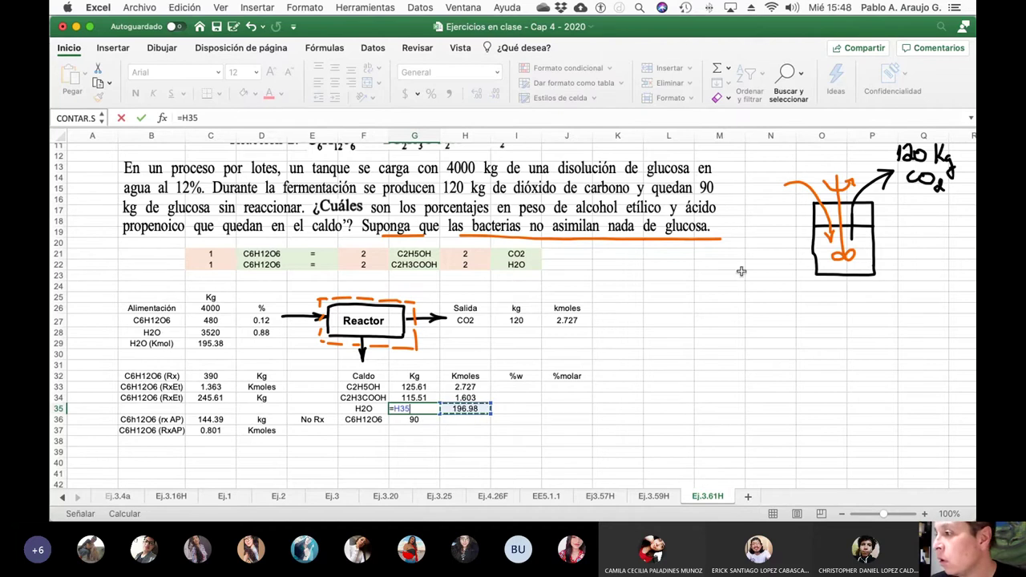
scroll(785, 226, "up", 5)
left_click(816, 208)
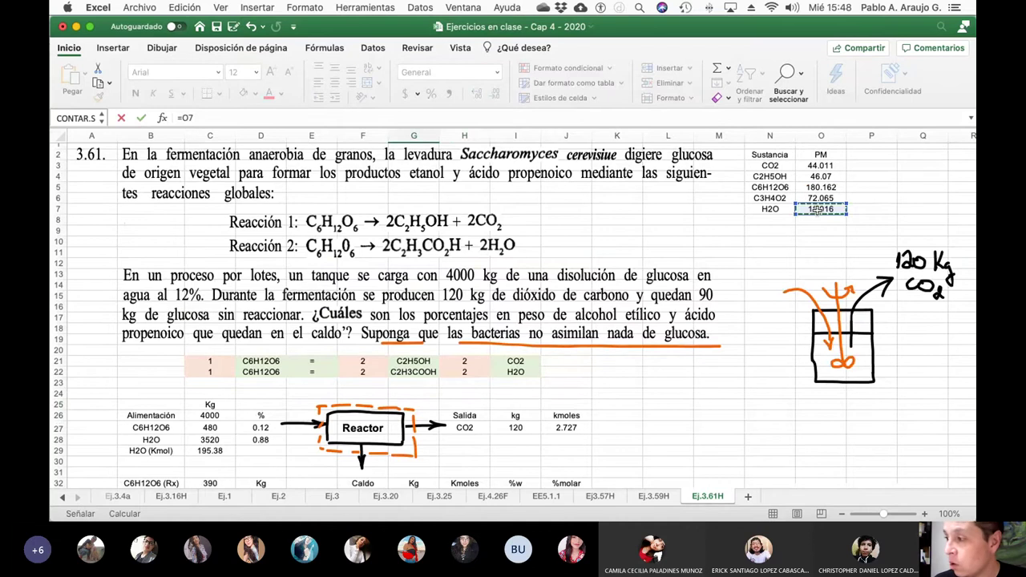
type("*")
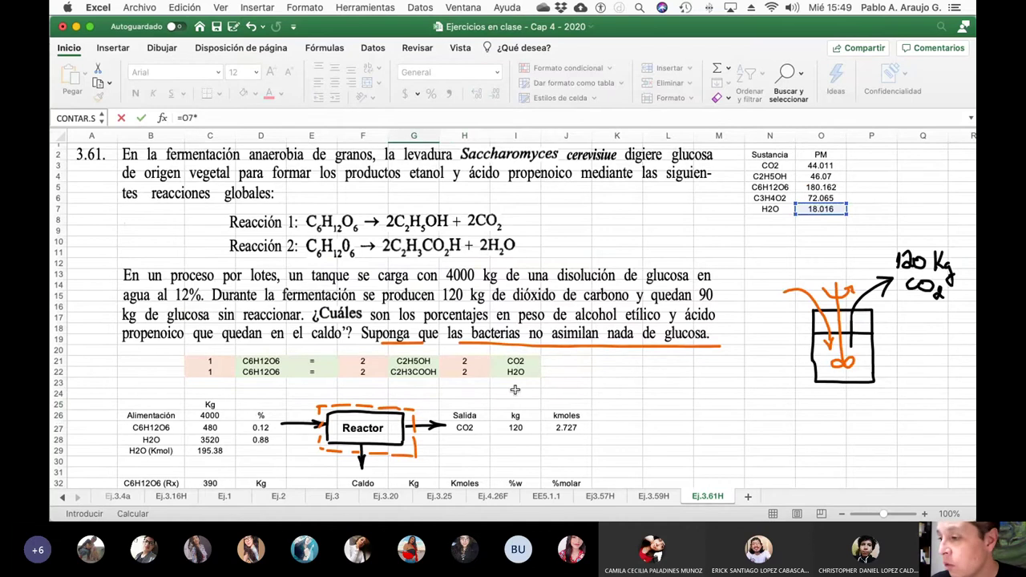
scroll(484, 450, "down", 5)
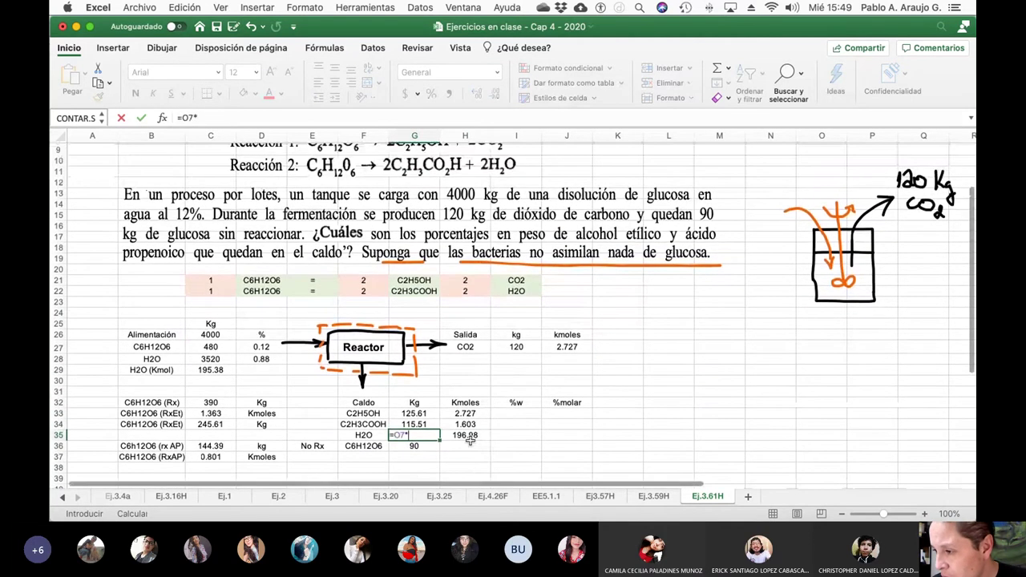
left_click(465, 434)
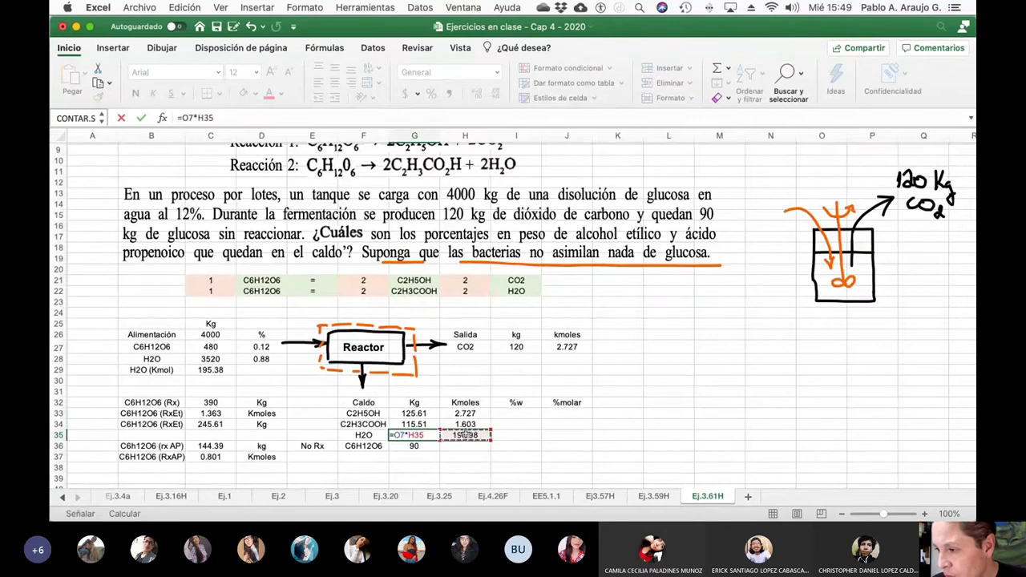
key("Return")
key("Up")
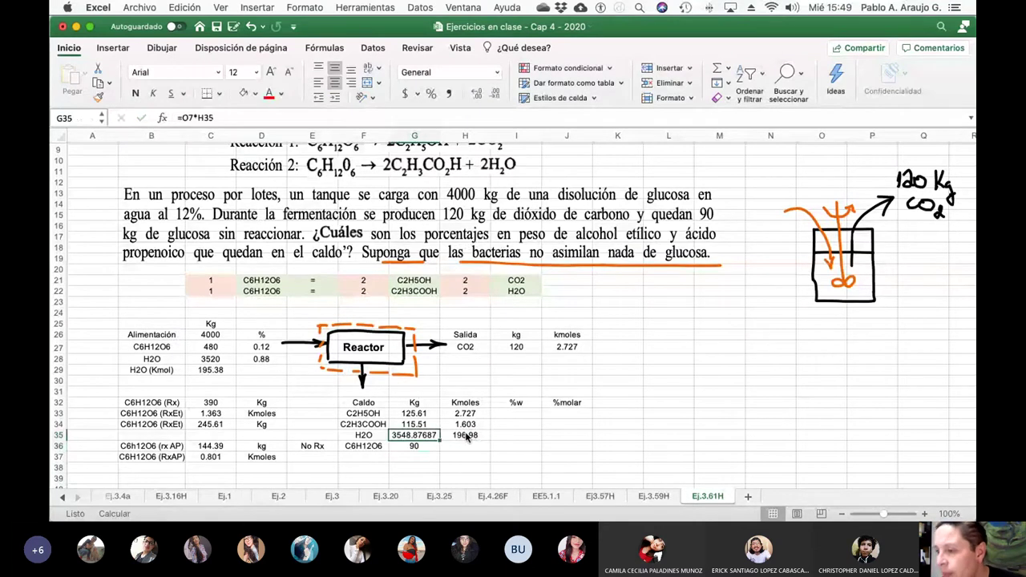
Format the broth's H2O mass in G35 to two decimal places.
left_click(495, 96)
left_click(495, 96)
left_click(494, 97)
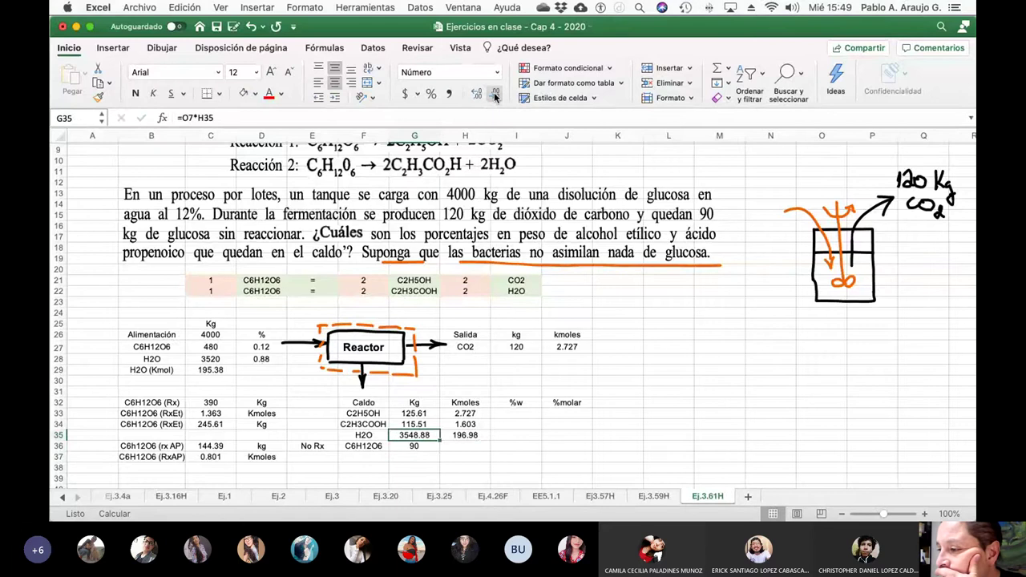
left_click(495, 96)
left_click(477, 94)
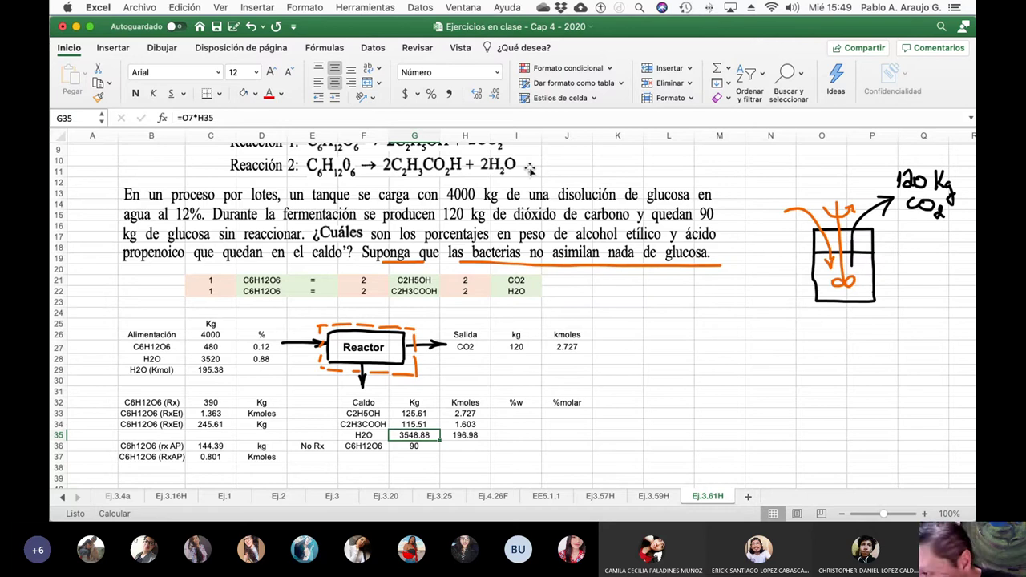
Calculate the unreacted C6H12O6 kilomoles in H36 by dividing its mass by its molecular weight, using =G36/O5.
key("Down")
key("Right")
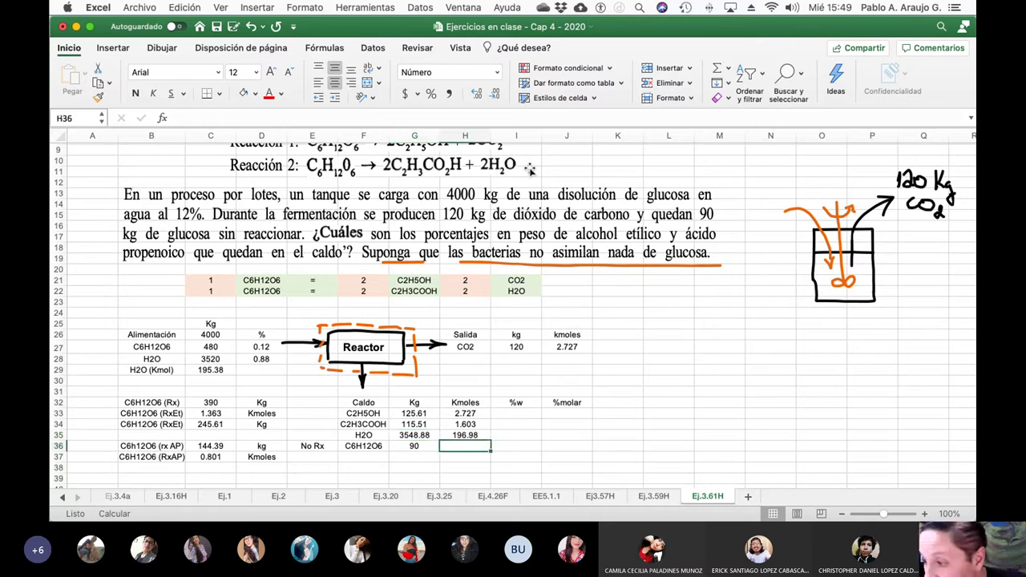
type("=")
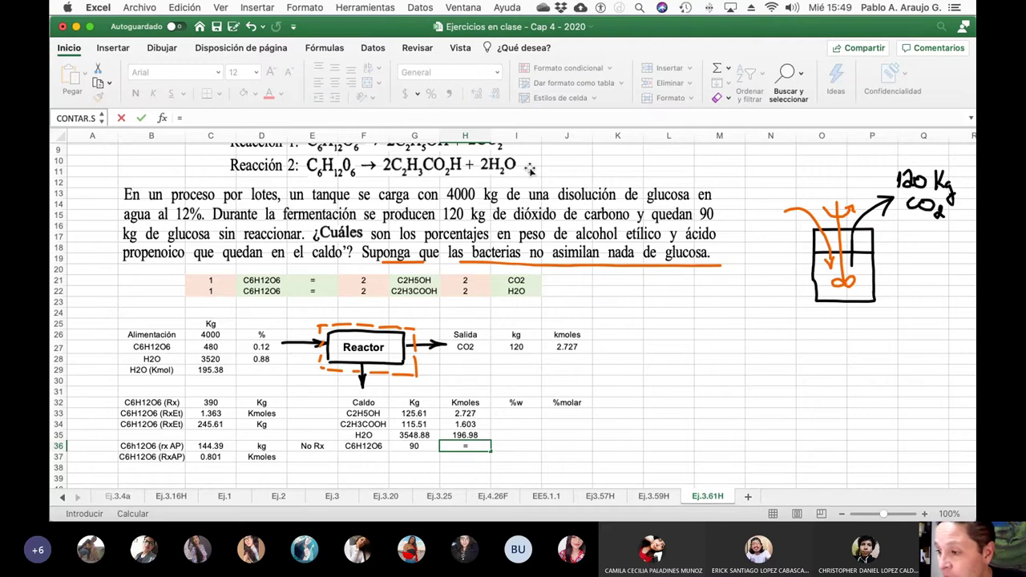
left_click(413, 446)
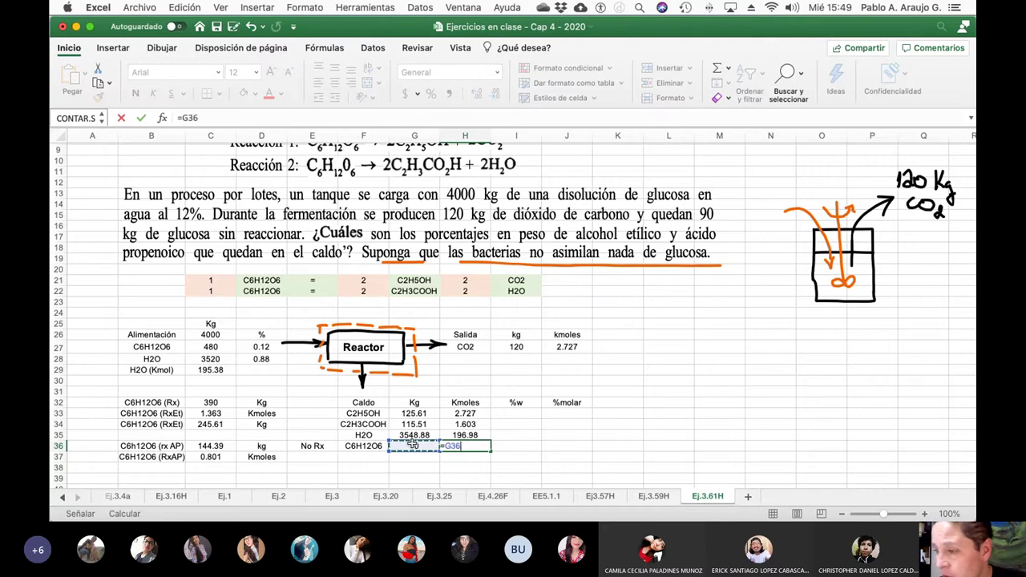
type("/")
scroll(730, 351, "up", 4)
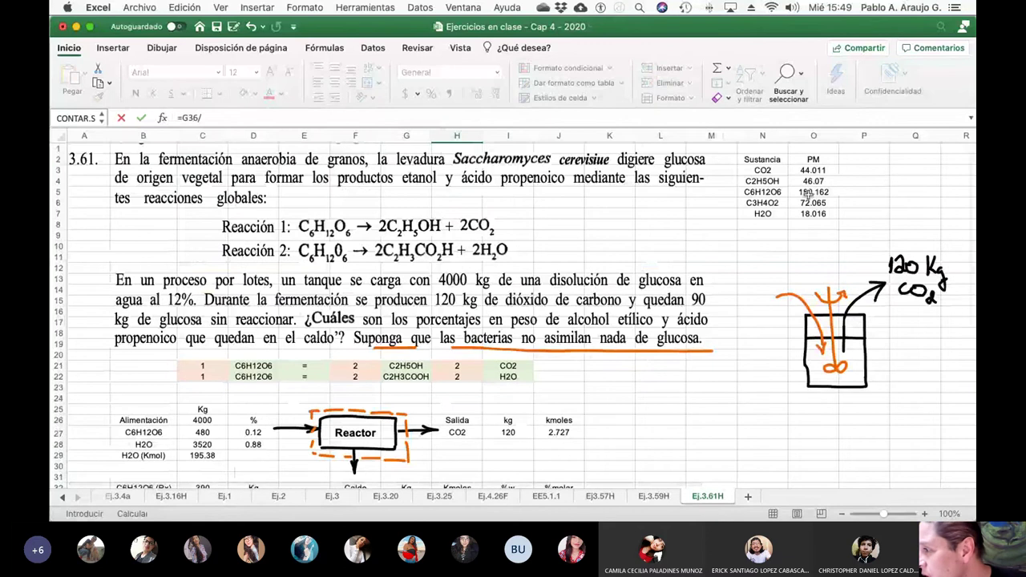
left_click(812, 192)
key("Return")
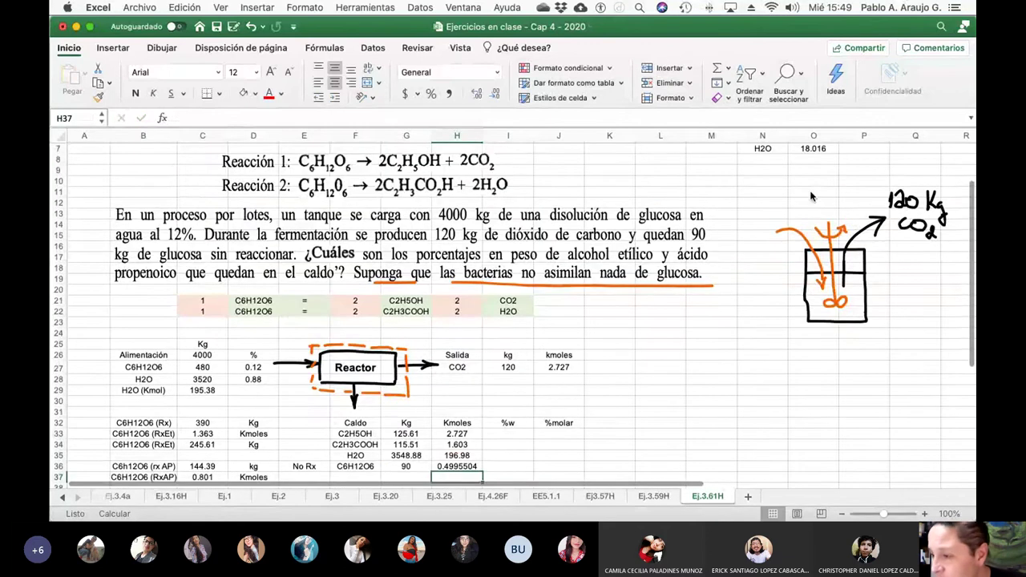
Format the C6H12O6 kilomoles in H36 to three decimal places.
left_click(495, 95)
left_click(495, 95)
left_click(495, 96)
left_click(495, 95)
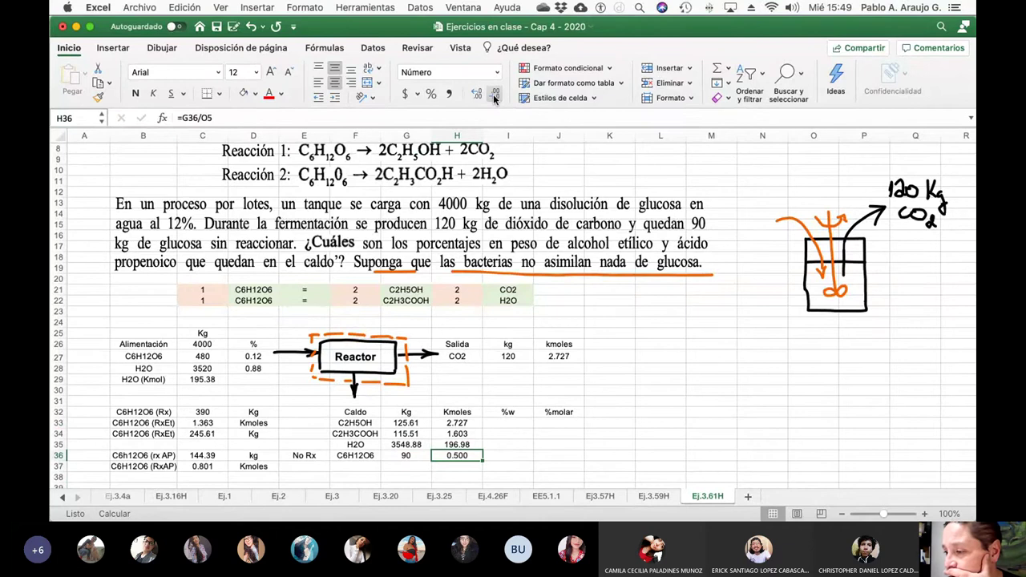
left_click(495, 96)
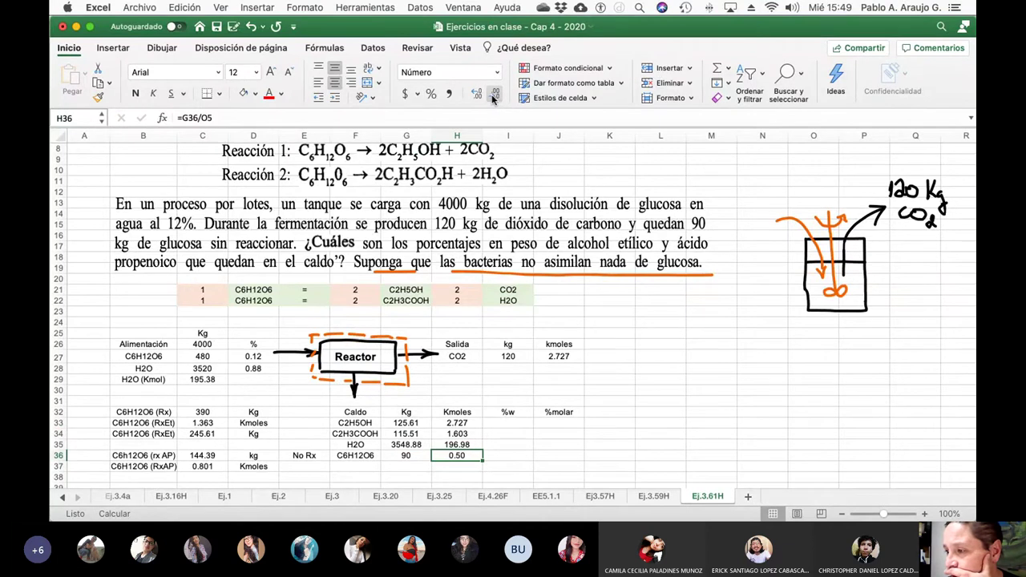
left_click(477, 93)
scroll(530, 399, "down", 2)
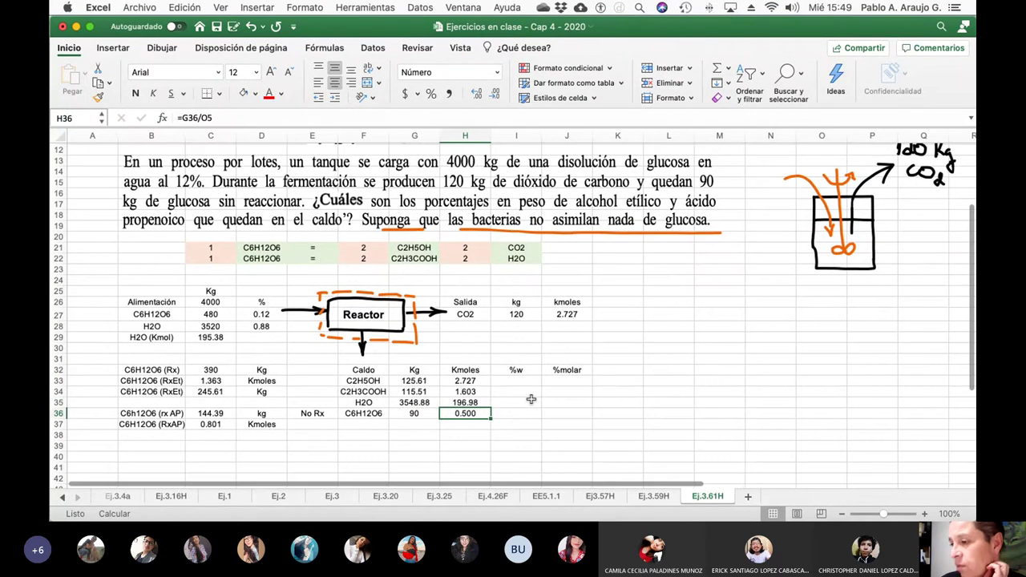
Label cell F37, below the broth components, as Total.
scroll(531, 399, "right", 1)
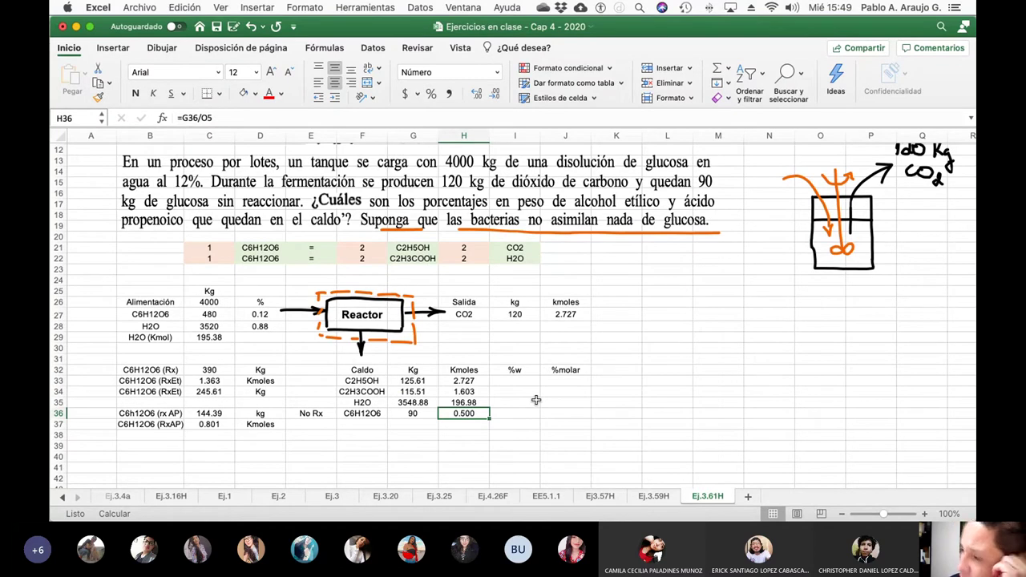
key("Down")
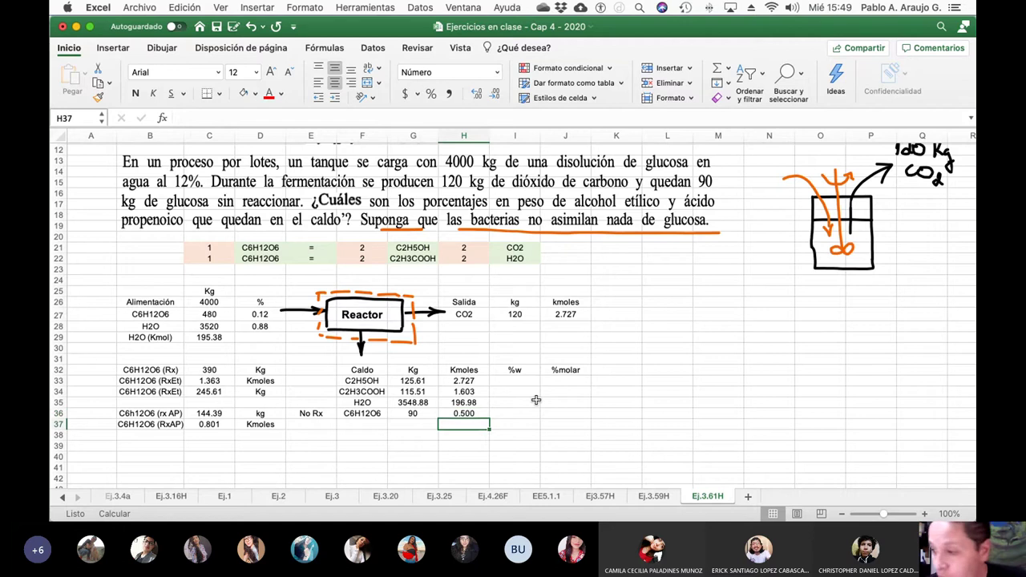
key("Left")
key("Left")
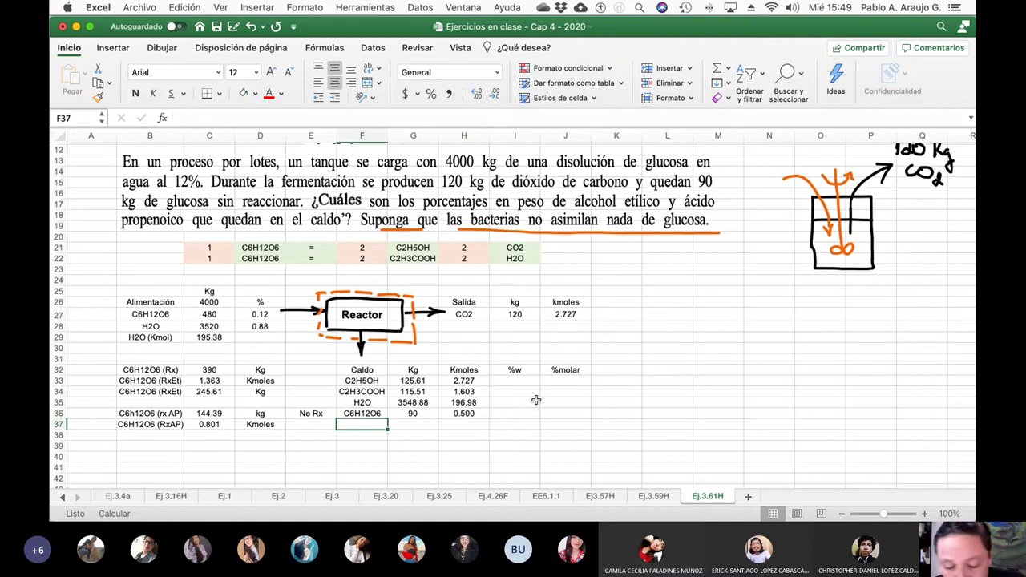
type("Total")
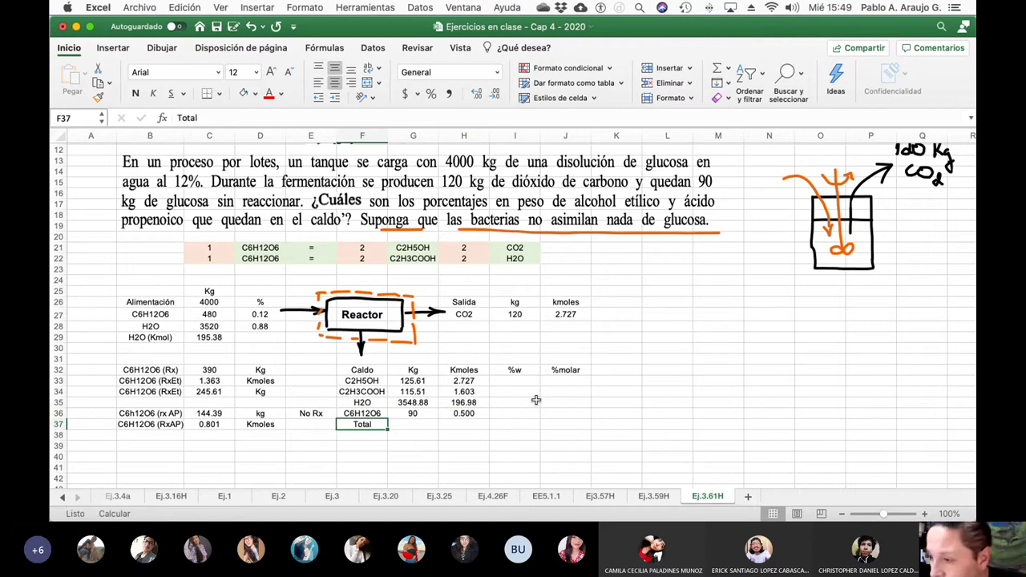
Sum the broth component masses in G37 with the formula =SUMA(G33:G36).
key("Tab")
type("=")
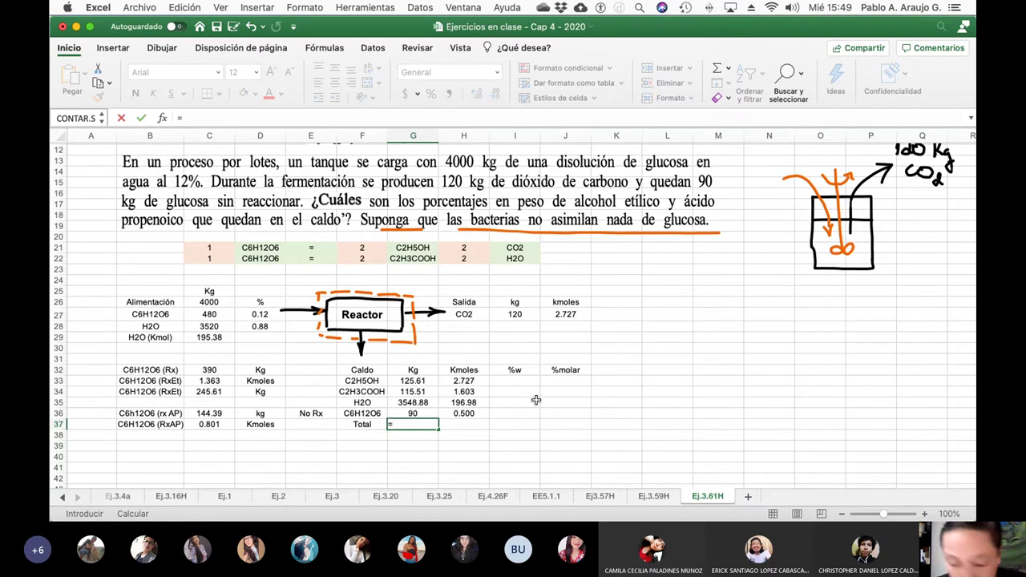
type("suma(")
scroll(536, 400, "up", 5)
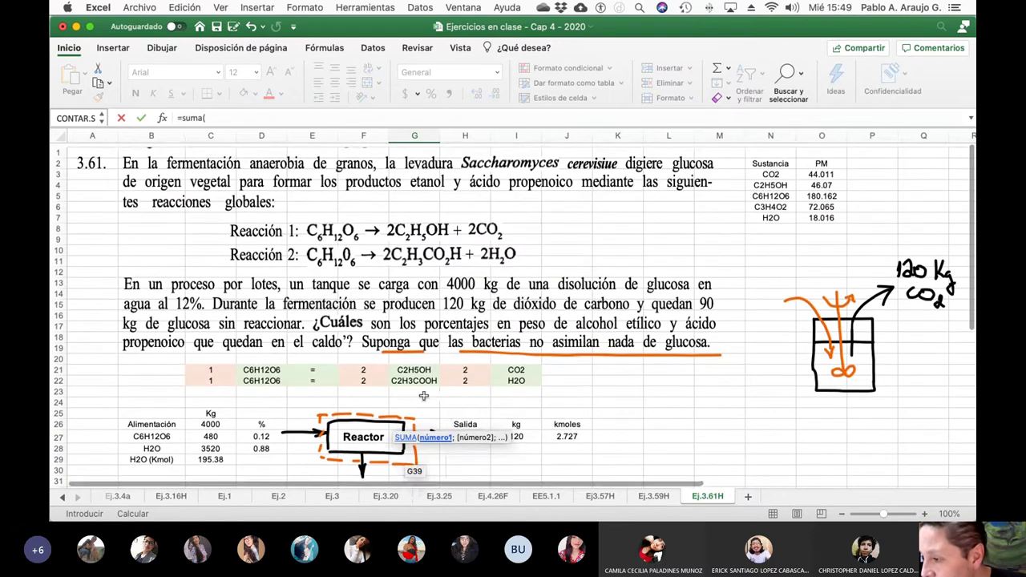
scroll(535, 399, "down", 8)
left_click_drag(419, 339, 417, 374)
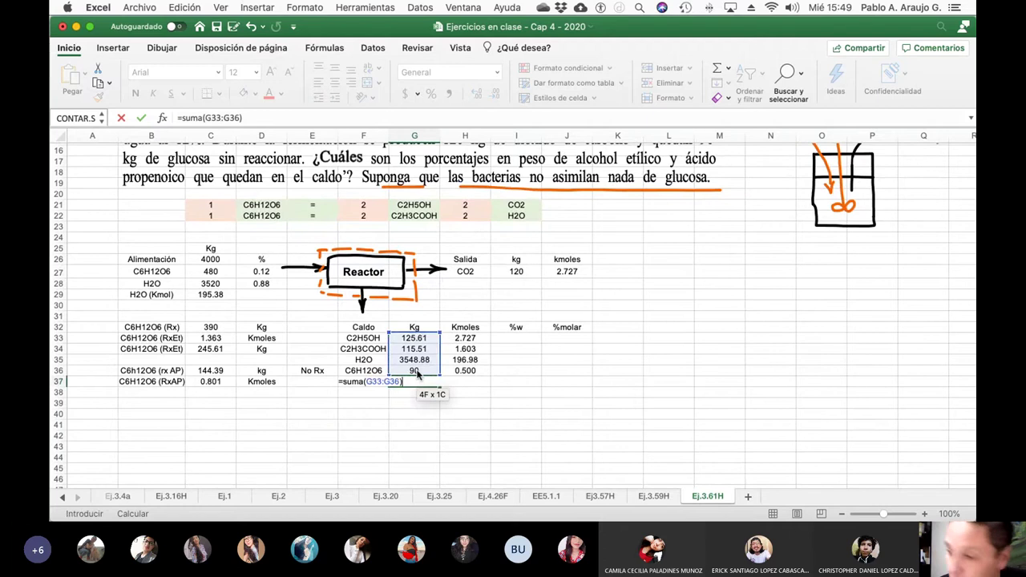
key("Return")
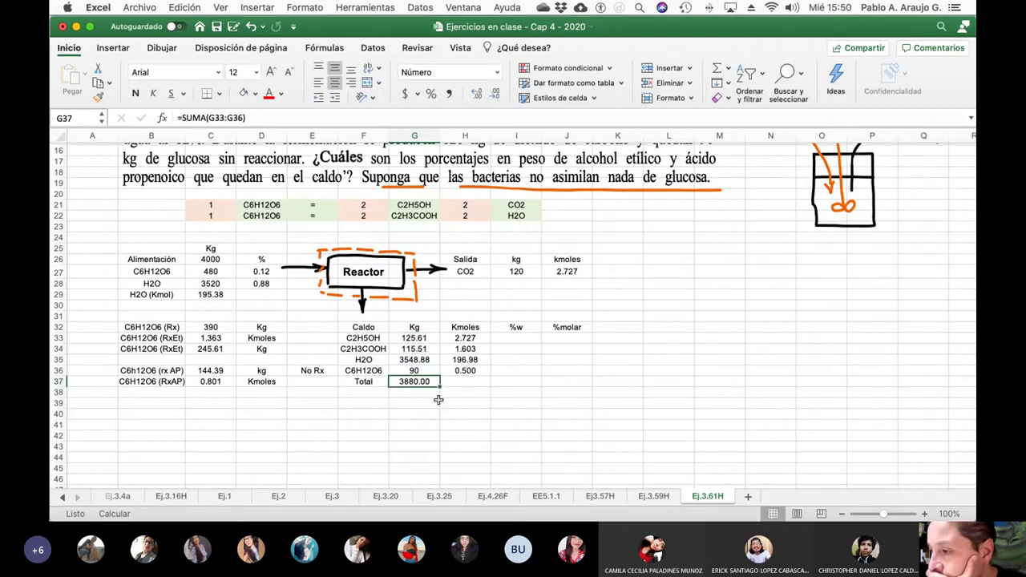
Copy the total formula from G37 across the Kmoles, %w and %molar columns, H37 to J37.
left_click_drag(440, 388, 575, 396)
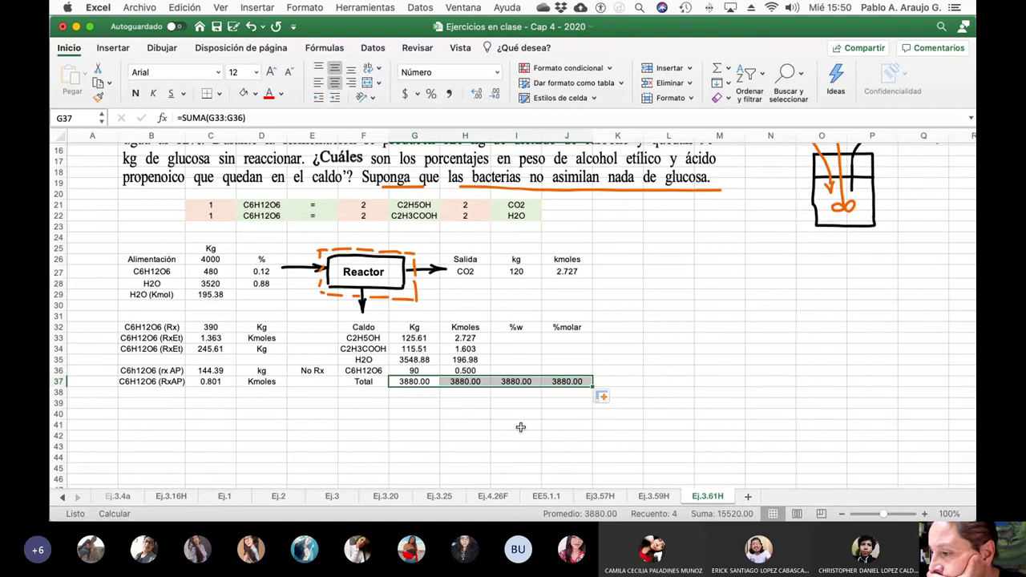
left_click(477, 417)
left_click(410, 383)
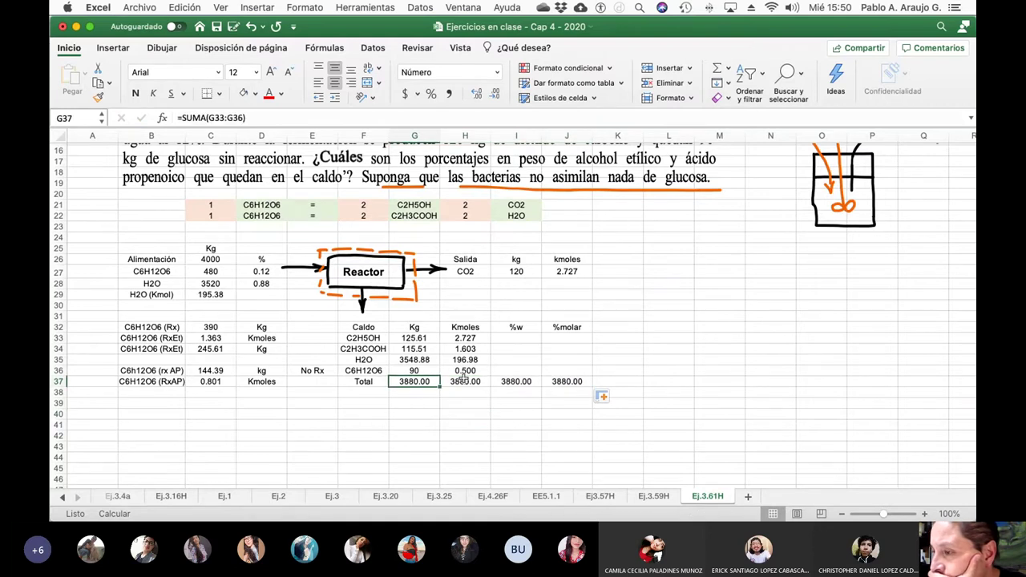
Re-enter the copied SUMA formulas in H37, I37 and J37 one by one to force their recalculation.
left_click(484, 380)
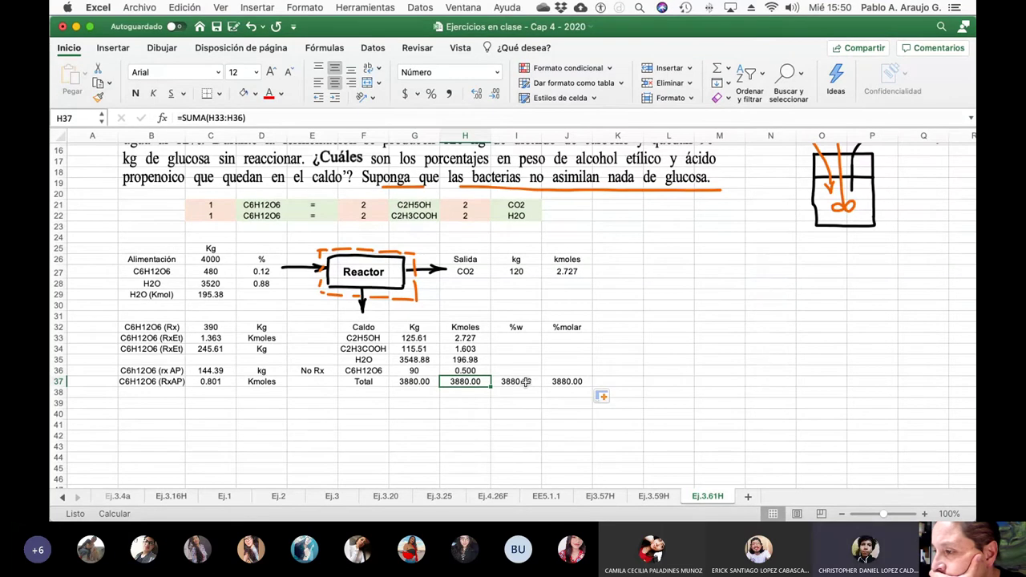
left_click(260, 120)
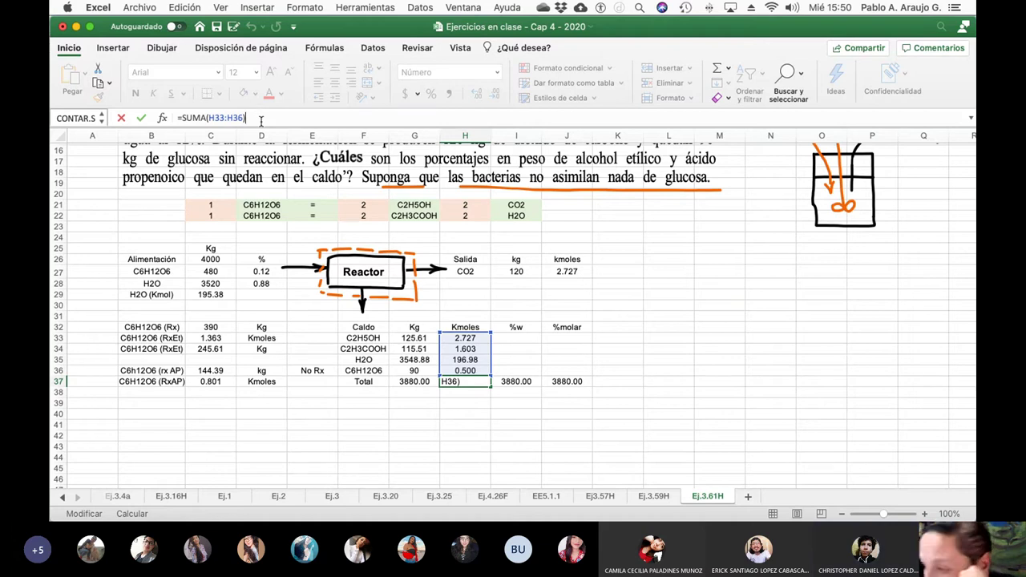
key("Return")
key("Up")
key("Right")
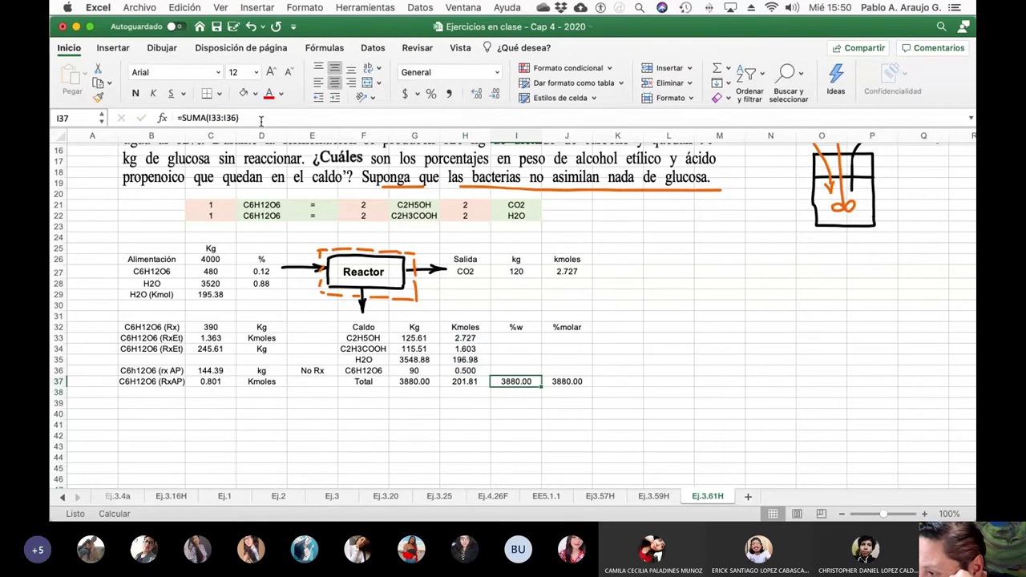
left_click(261, 119)
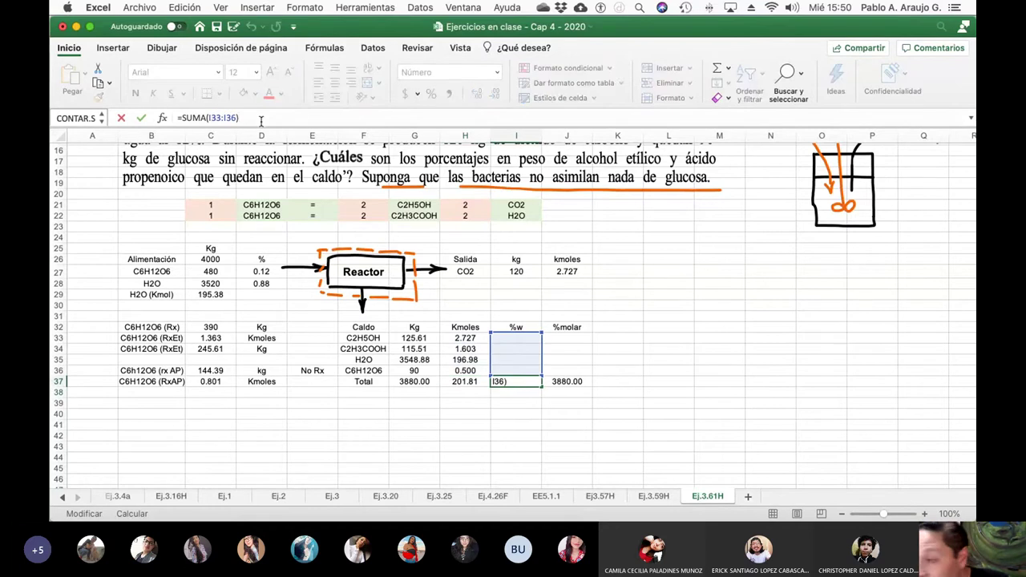
key("Return")
key("Right")
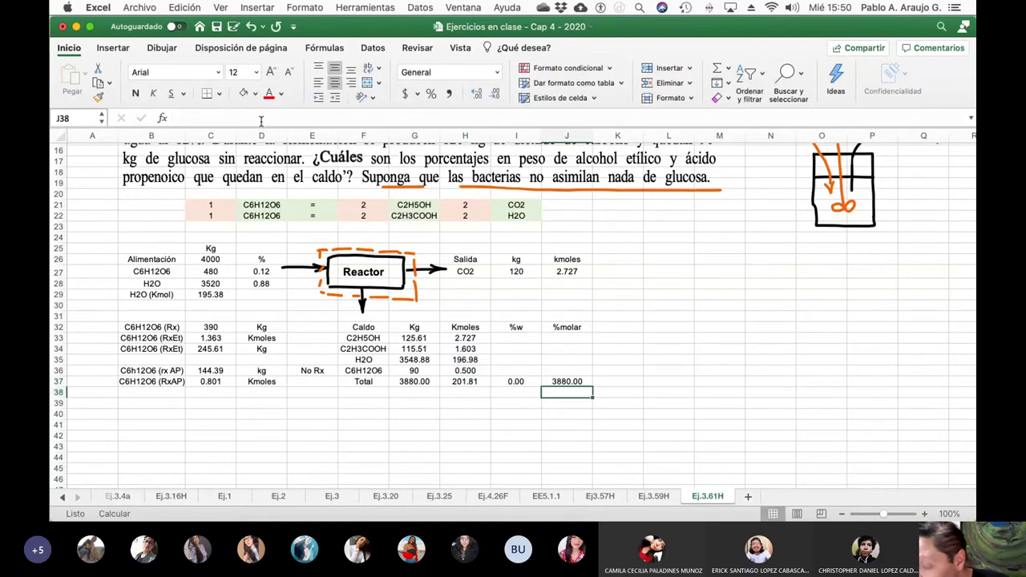
key("Up")
left_click(241, 118)
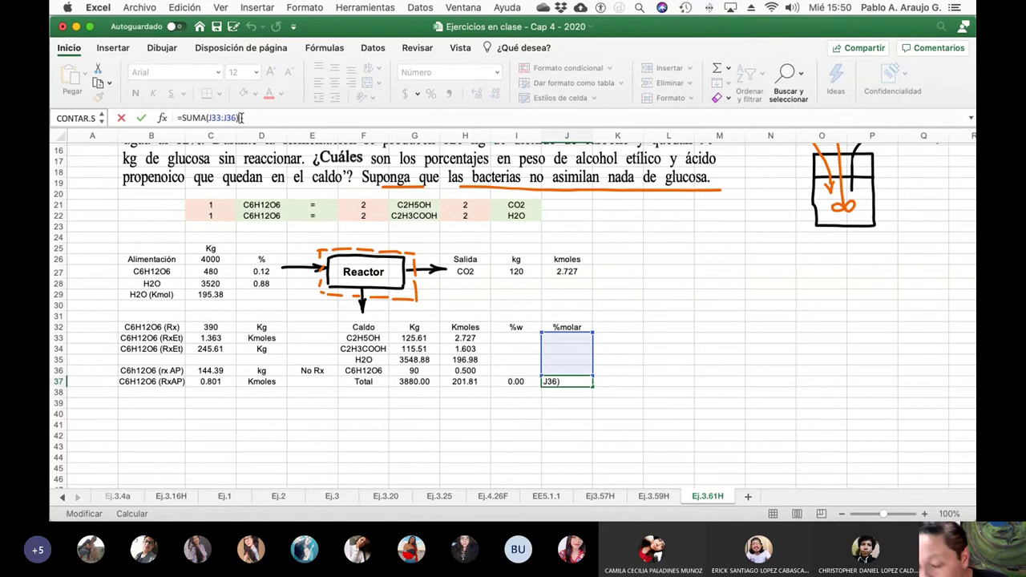
key("Return")
left_click(484, 423)
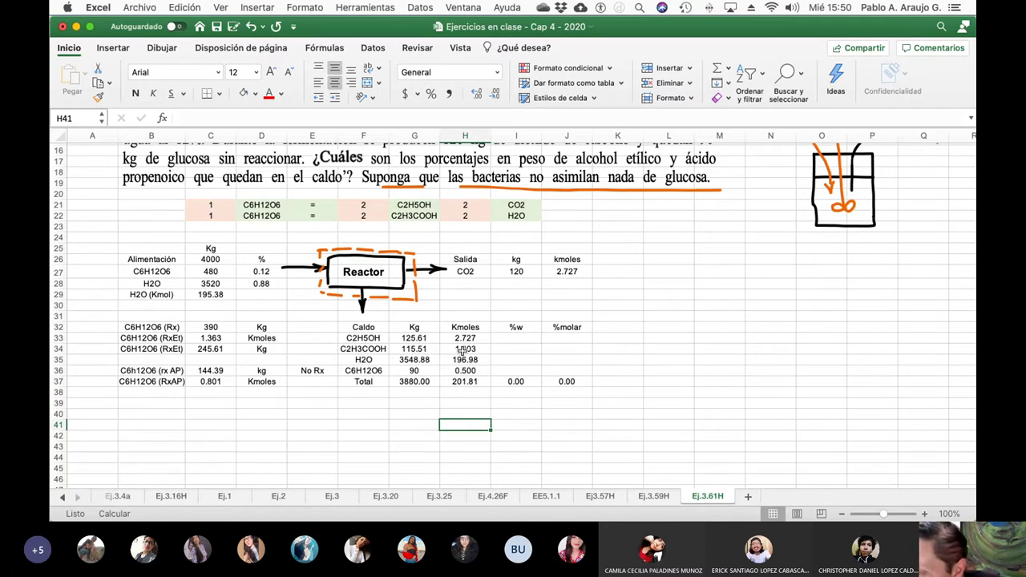
left_click(516, 272)
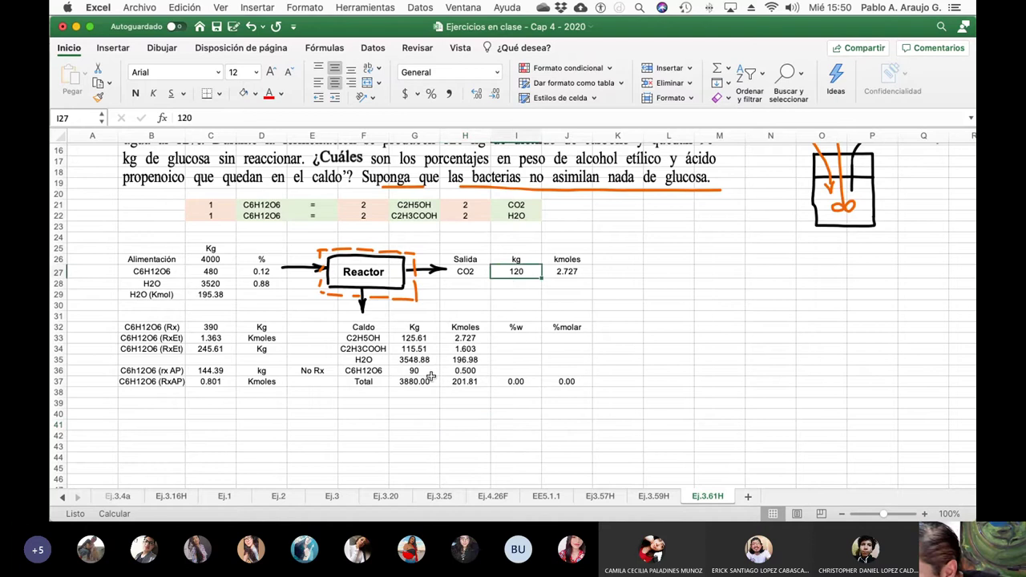
Check the overall mass balance in G39 by adding the broth total and the CO2 mass with the formula =G37+I27.
left_click(428, 380)
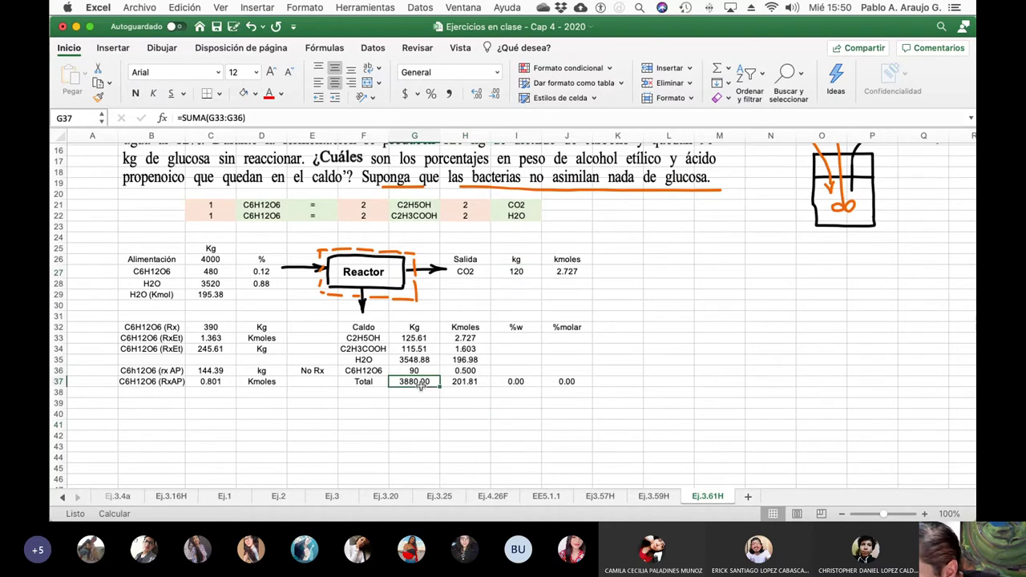
left_click(408, 404)
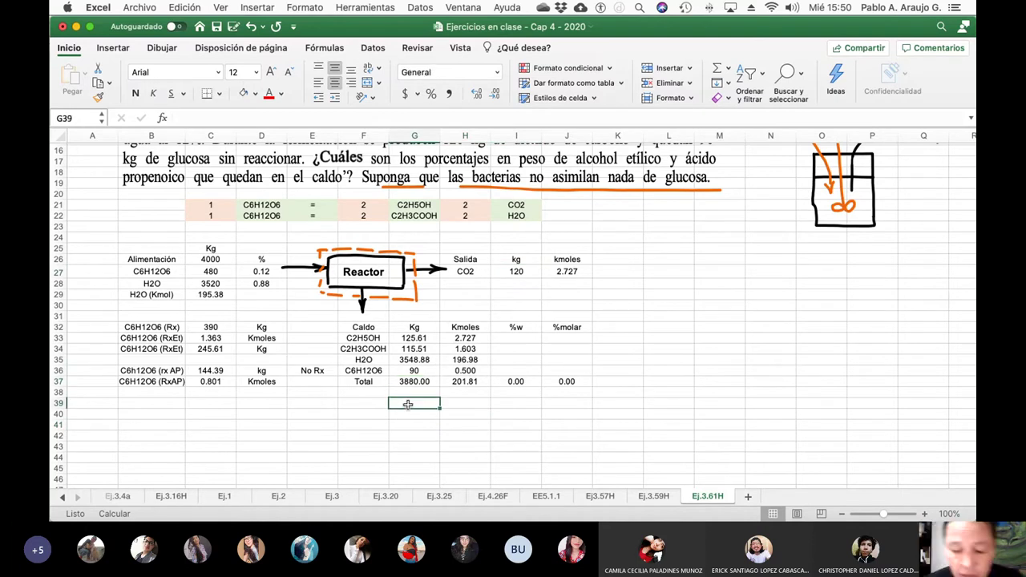
type("=")
left_click(419, 382)
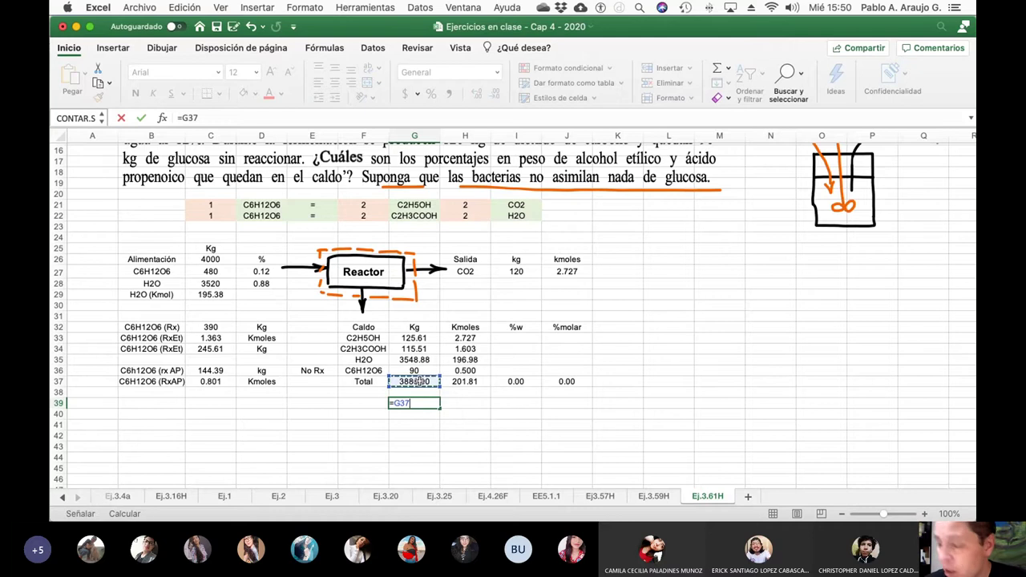
type("+")
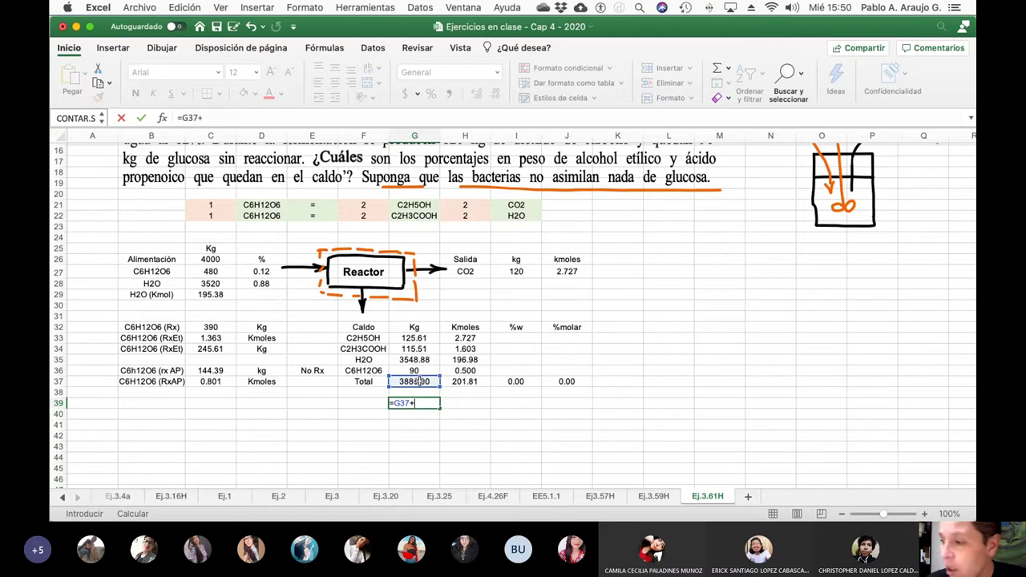
left_click(523, 273)
key("Return")
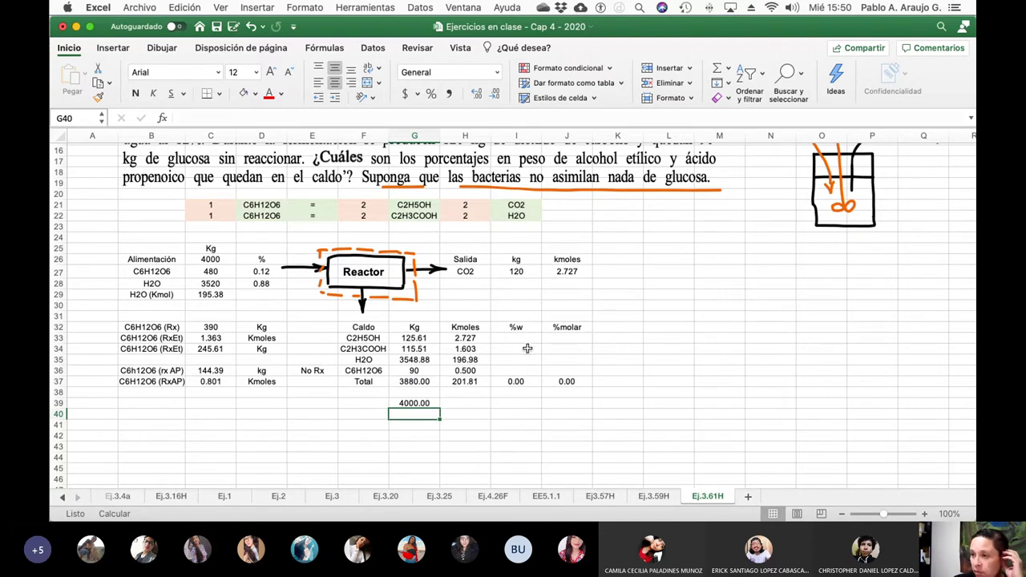
Calculate the weight percentage of C2H5OH in I33 with the formula =(G33/$G$37)*100, keeping the total mass reference absolute.
scroll(520, 181, "right", 1)
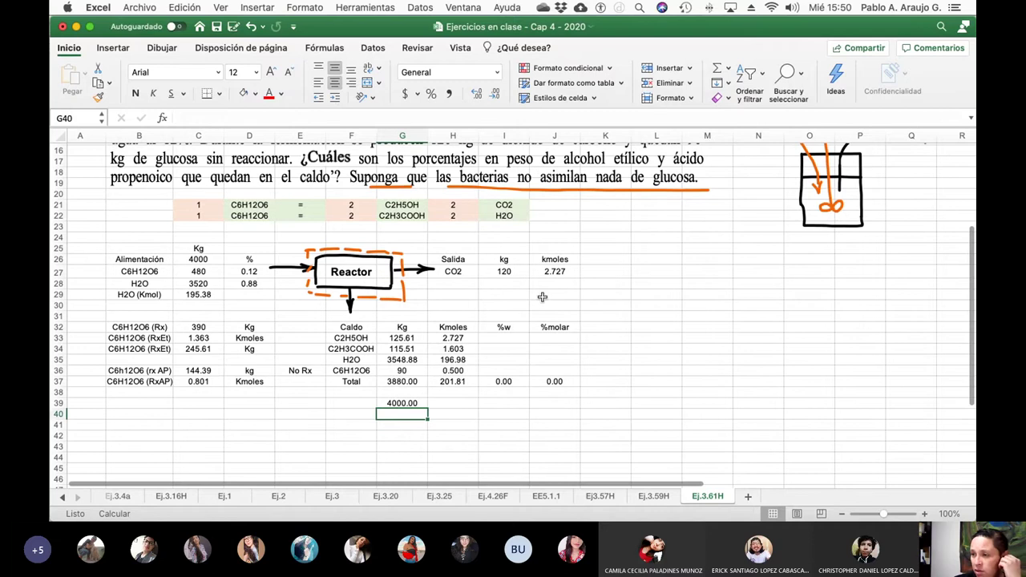
left_click(510, 338)
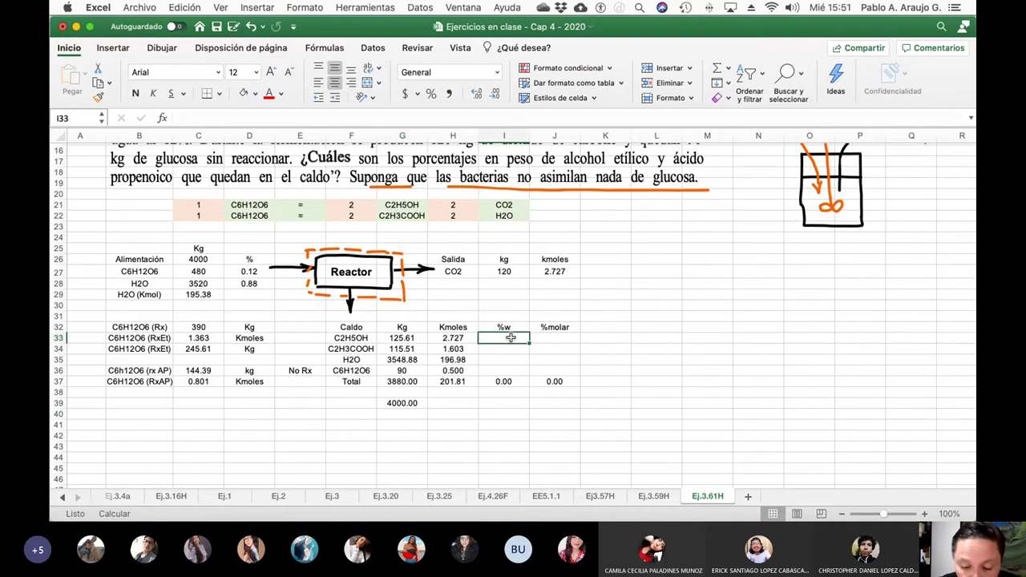
type("=(")
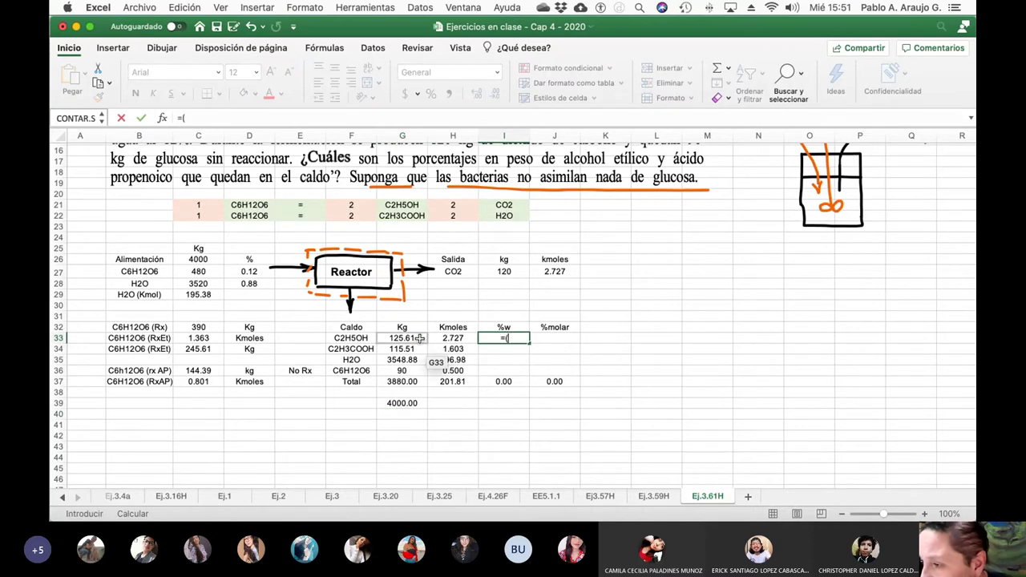
left_click(419, 339)
type("/")
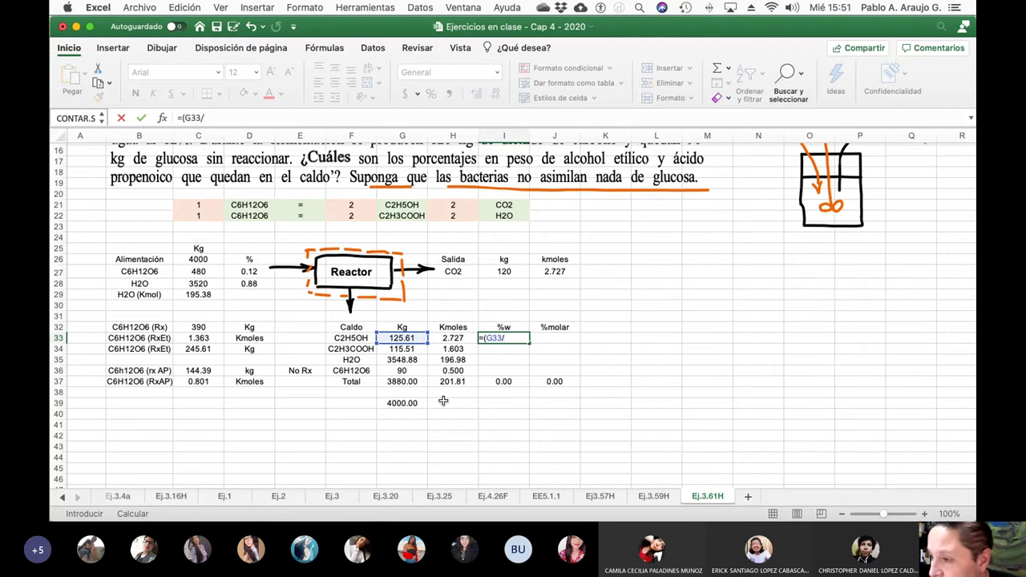
left_click(414, 383)
type(")")
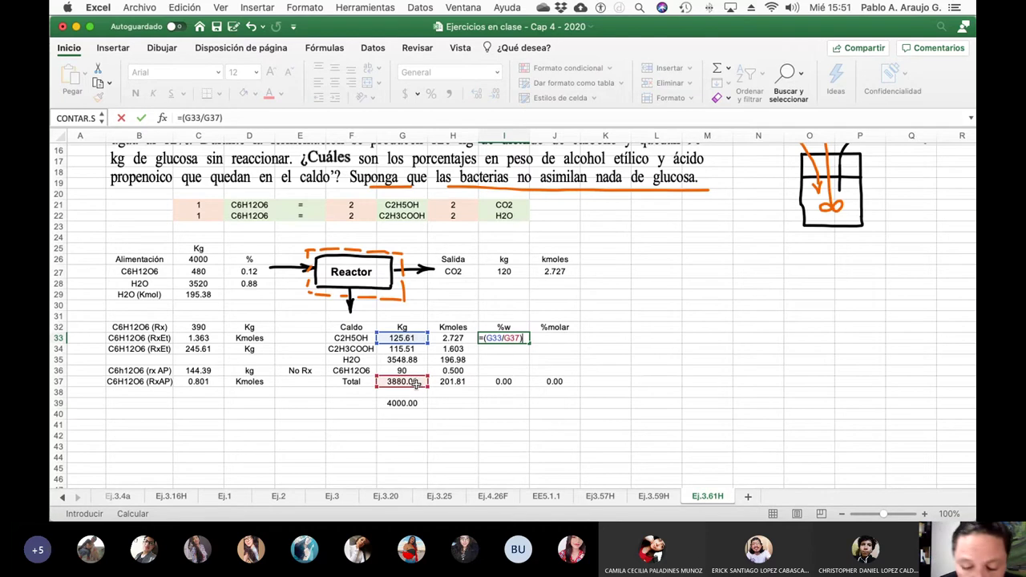
type("*100")
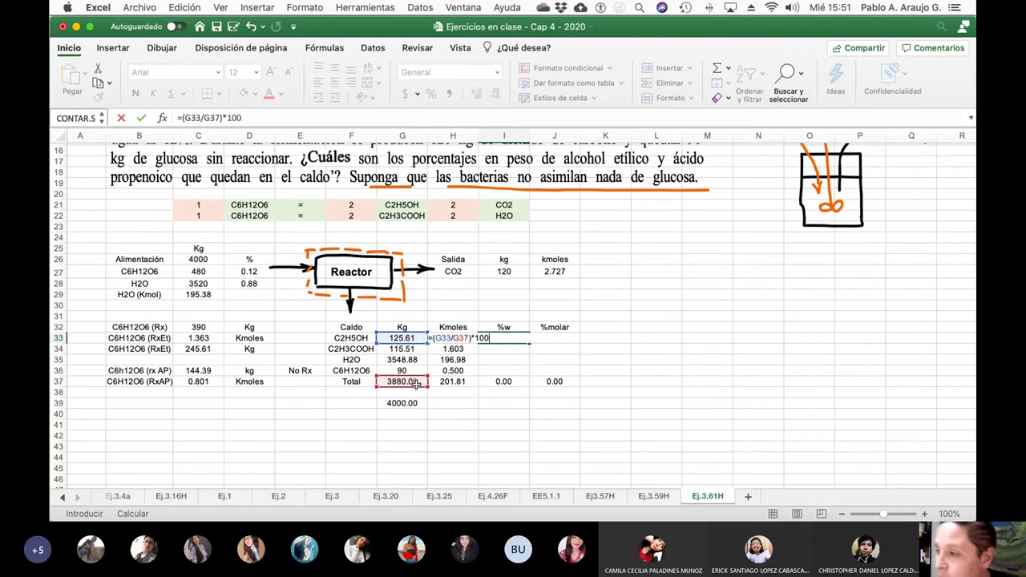
left_click(207, 118)
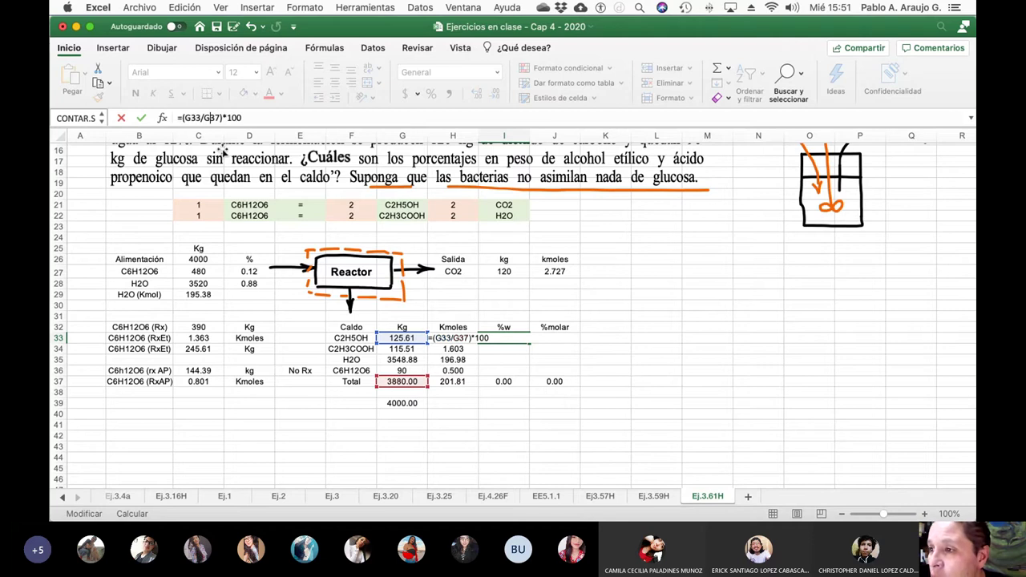
type("$G")
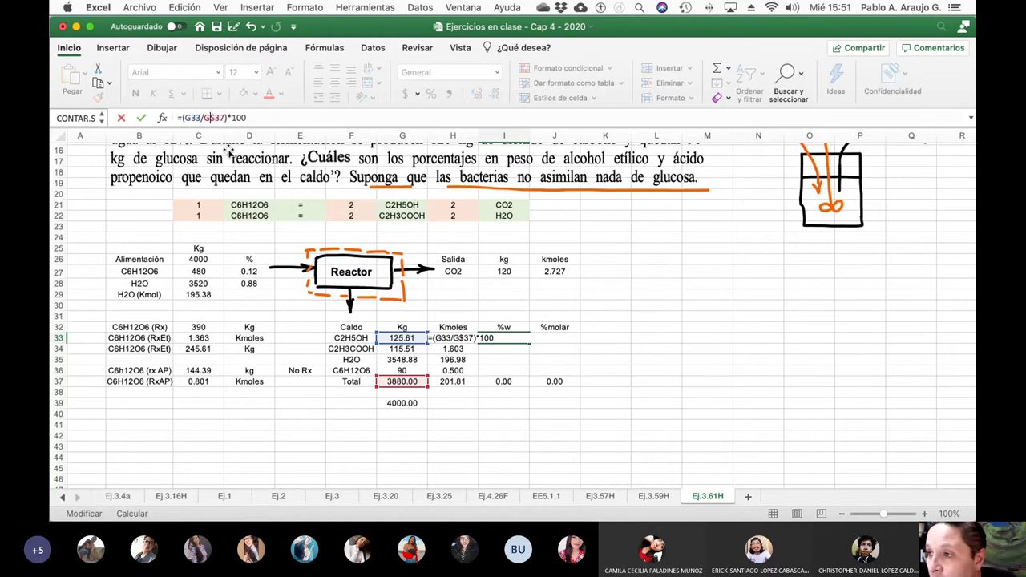
type("$")
key("Return")
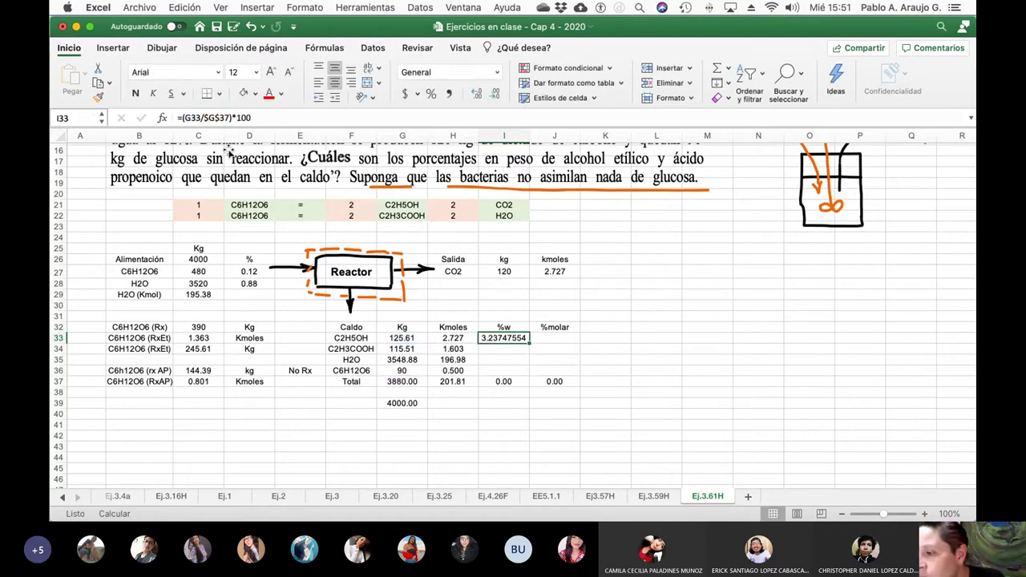
Show I33 with two decimal places and copy its formula down to I36 for the remaining broth components.
left_click(495, 94)
left_click(495, 94)
left_click(495, 94)
left_click(496, 94)
left_click(496, 93)
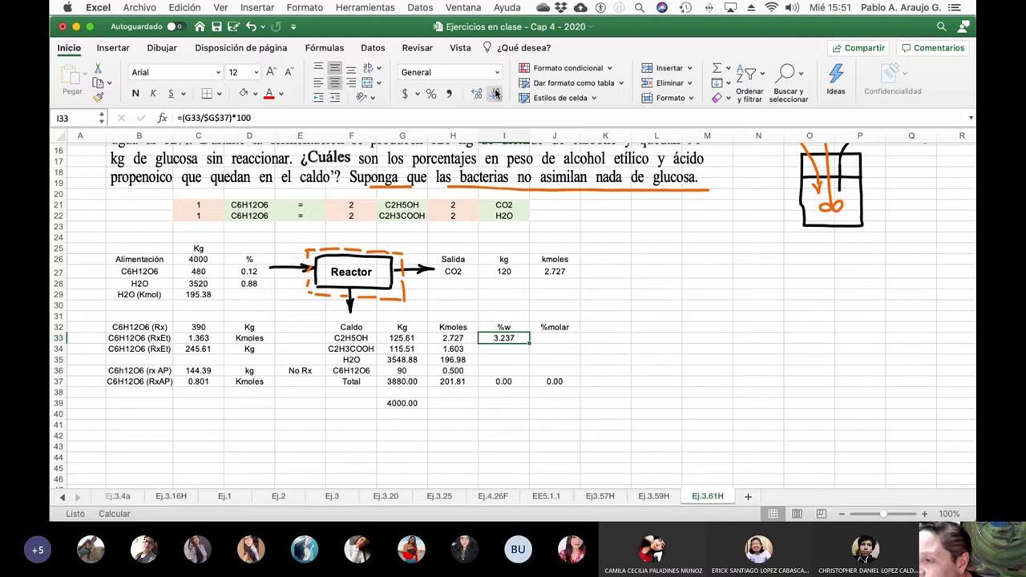
left_click(495, 94)
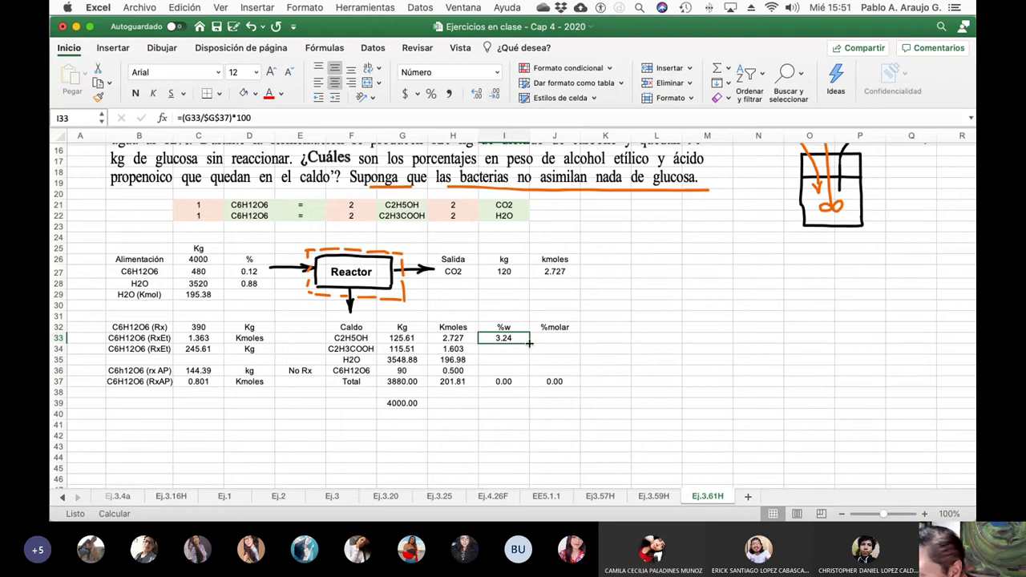
left_click_drag(529, 344, 530, 371)
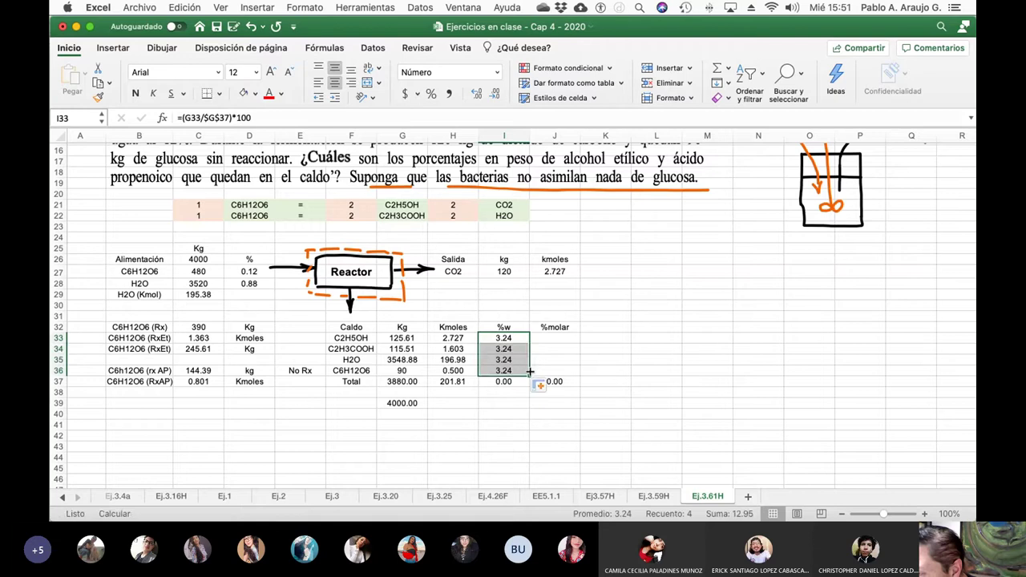
Check the copied %w formulas and re-enter I33 to I36 and the total in I37 one by one to force their recalculation.
left_click(511, 383)
left_click(513, 338)
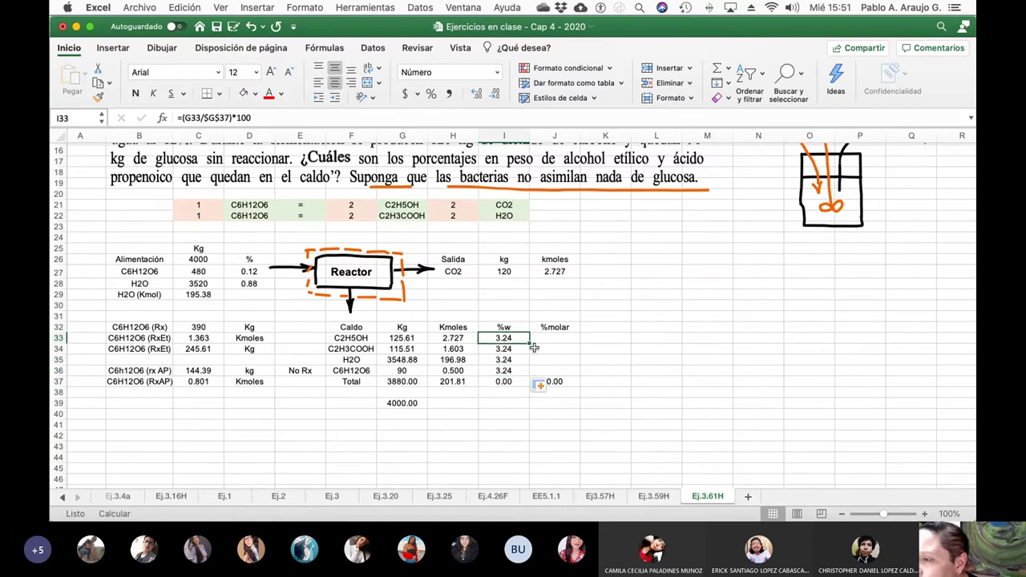
left_click(524, 349)
left_click(518, 360)
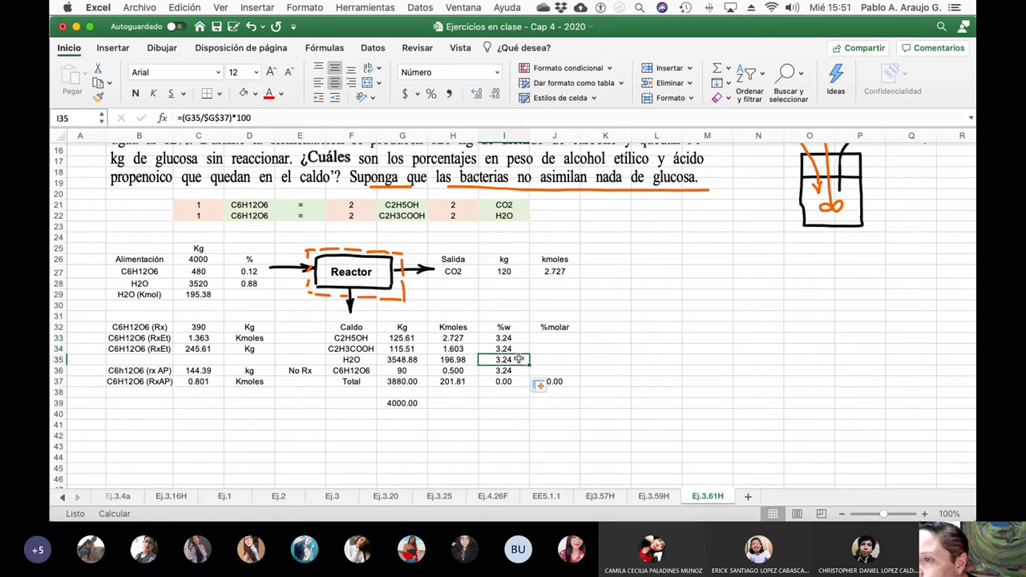
left_click(516, 372)
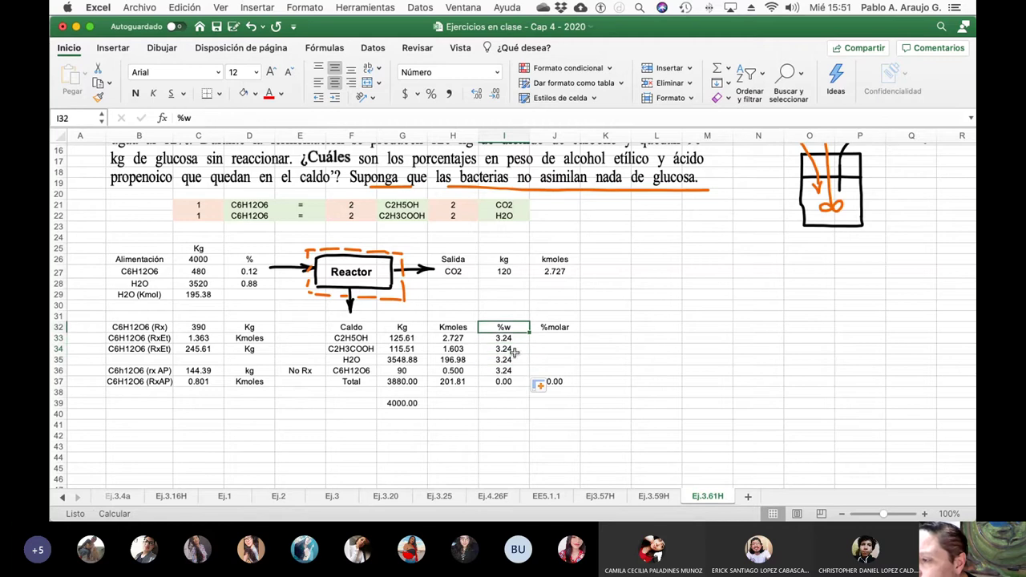
left_click(516, 340)
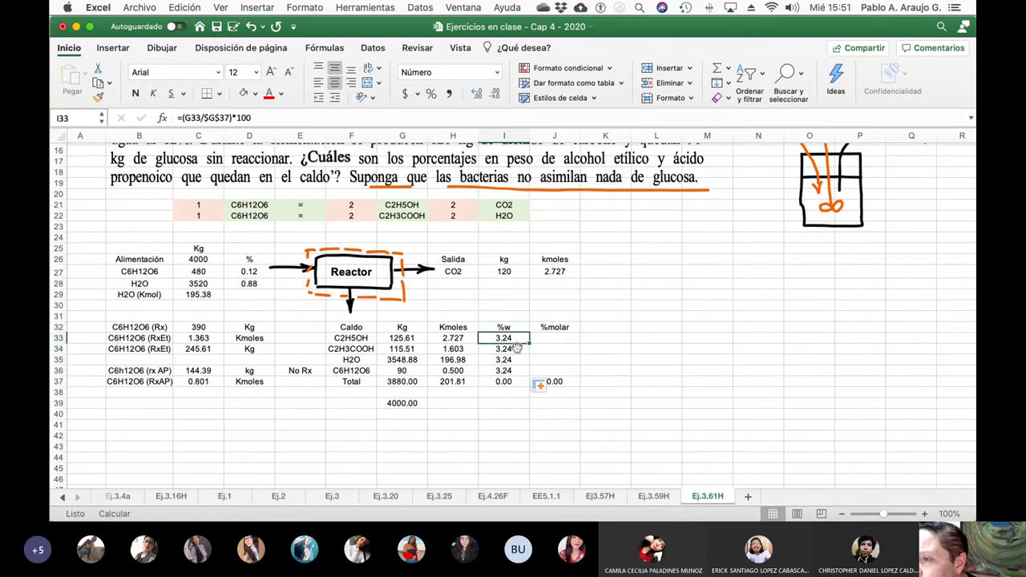
left_click(258, 118)
key("Return")
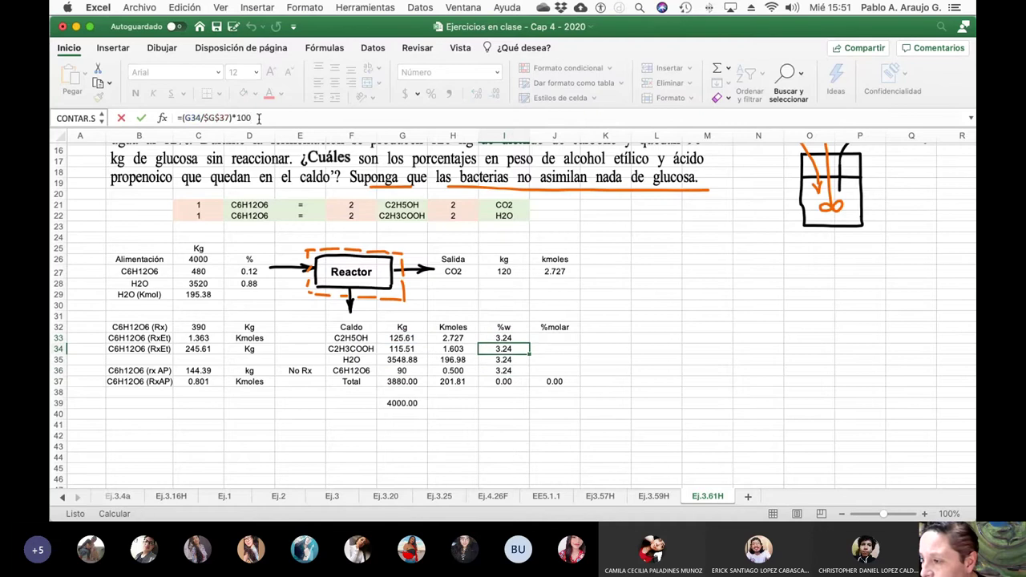
left_click(258, 118)
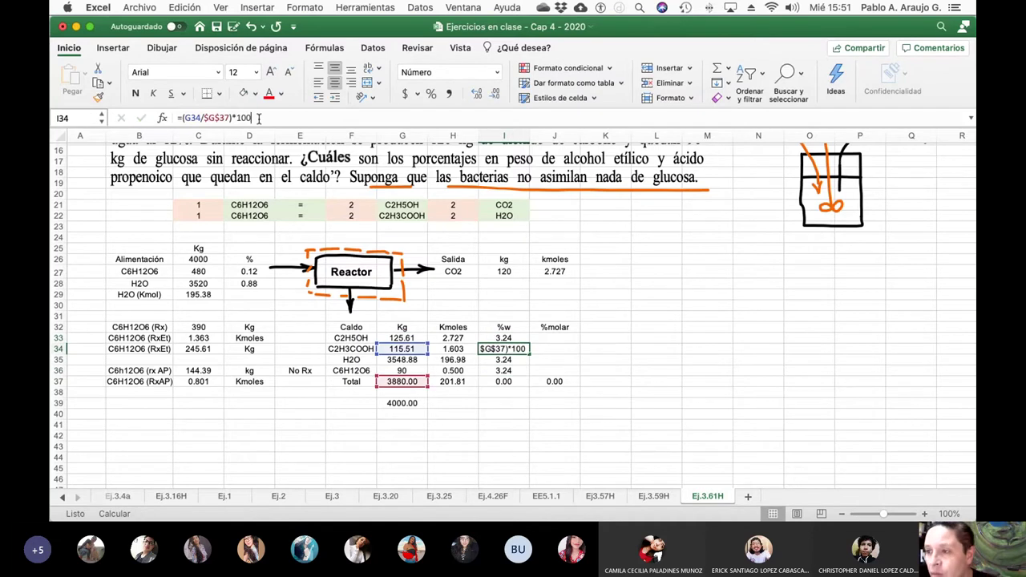
key("Return")
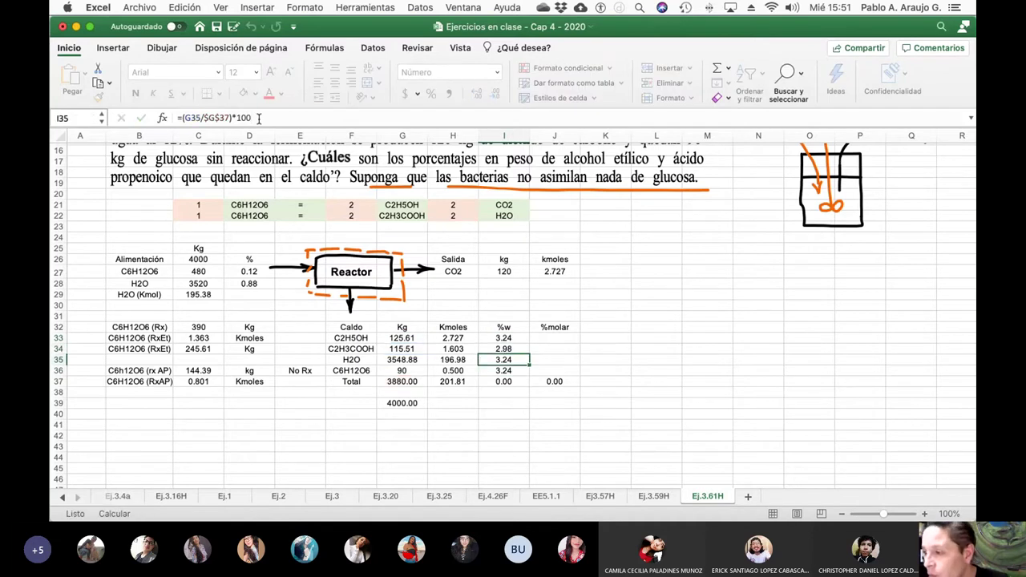
key("F2")
key("Return")
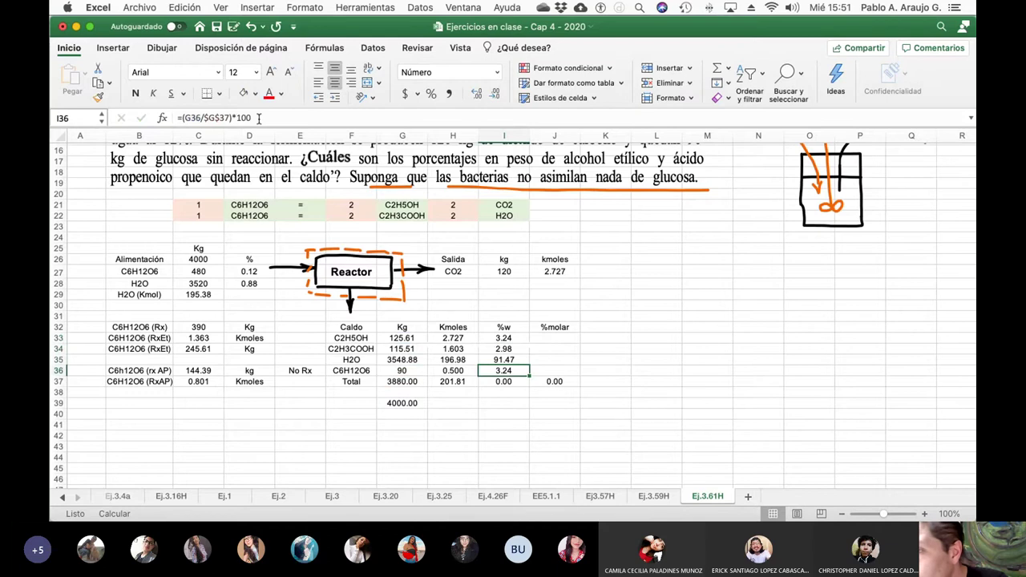
key("F2")
key("Return")
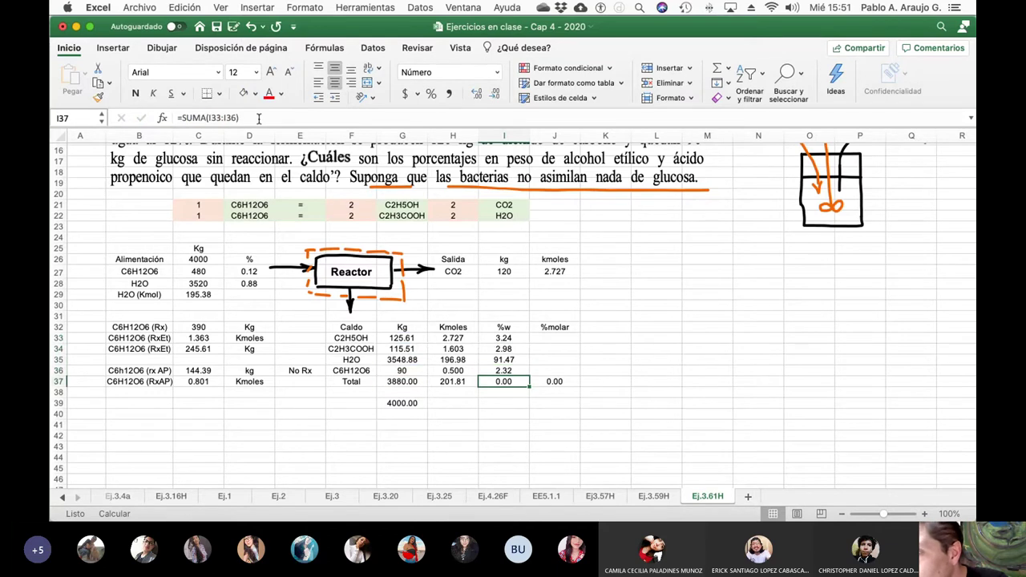
key("F2")
key("Return")
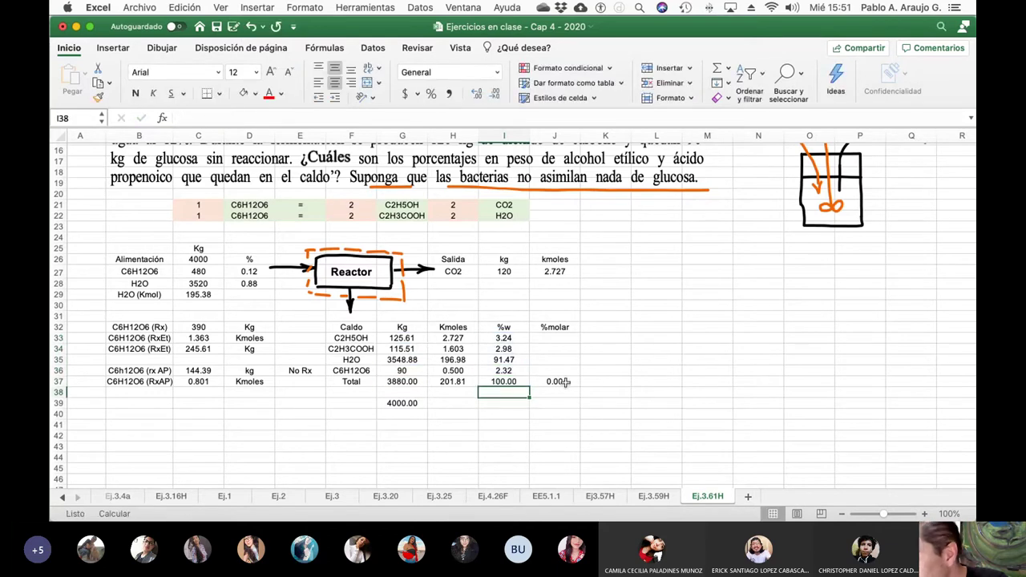
Calculate the molar percentage of C2H5OH in J33 with the formula =(H33/H37)*100.
left_click(566, 340)
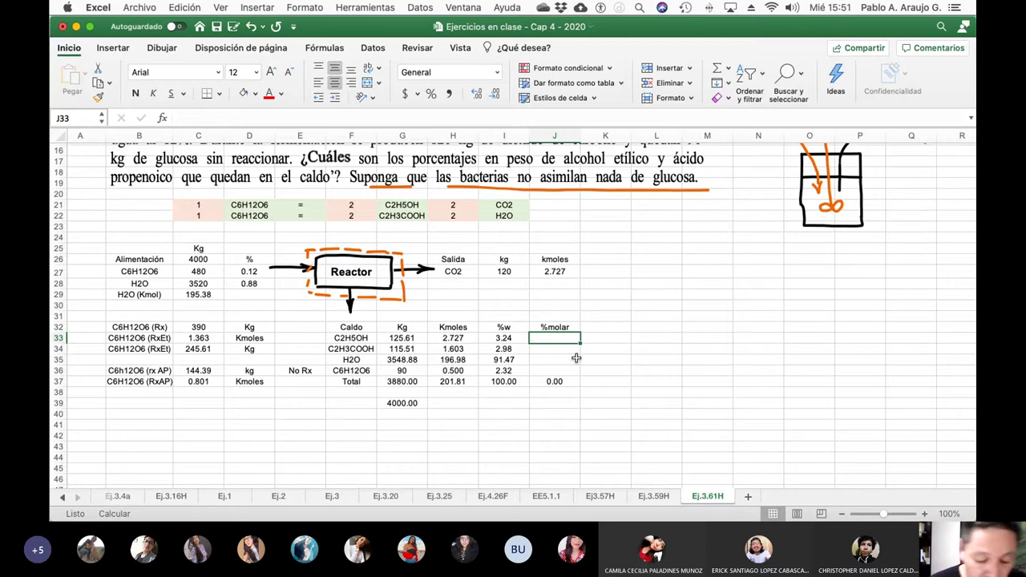
type("=")
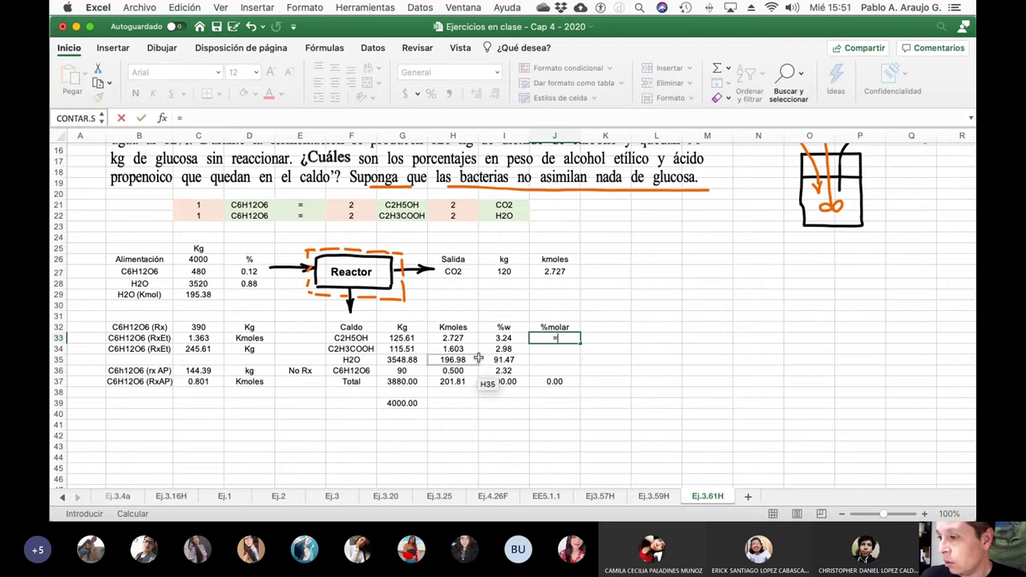
type("(")
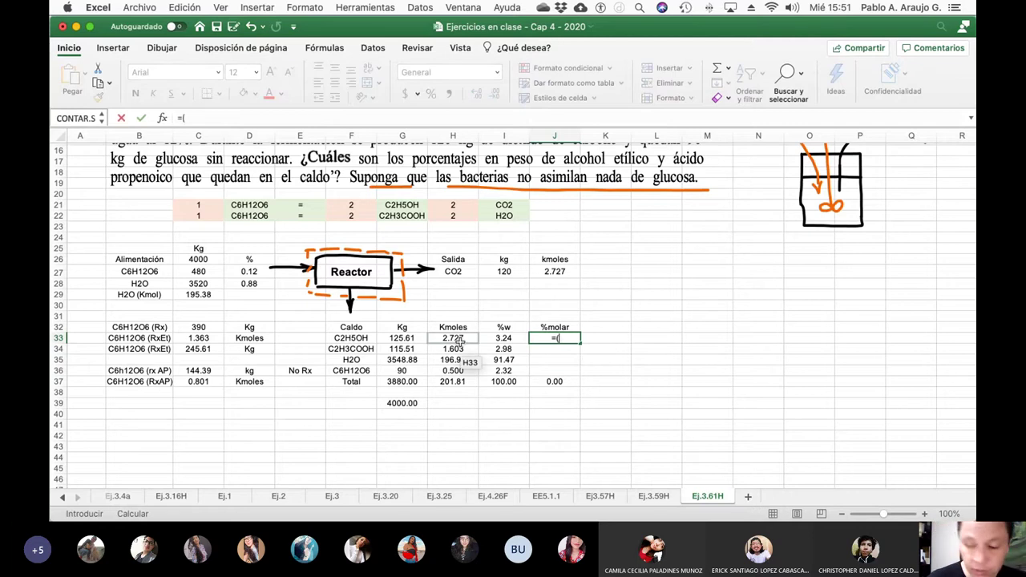
left_click(459, 340)
type("/")
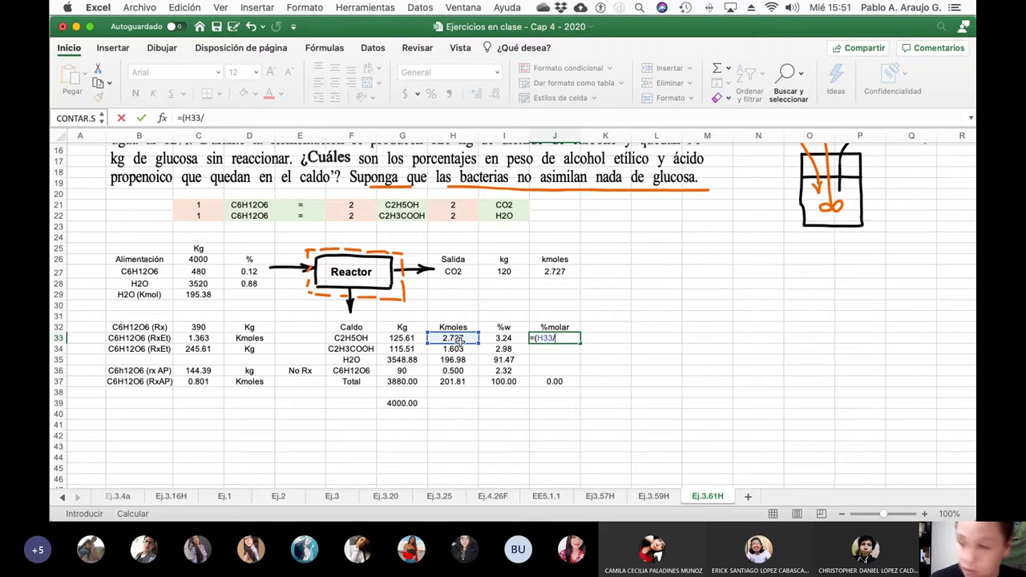
left_click(459, 382)
type(")*")
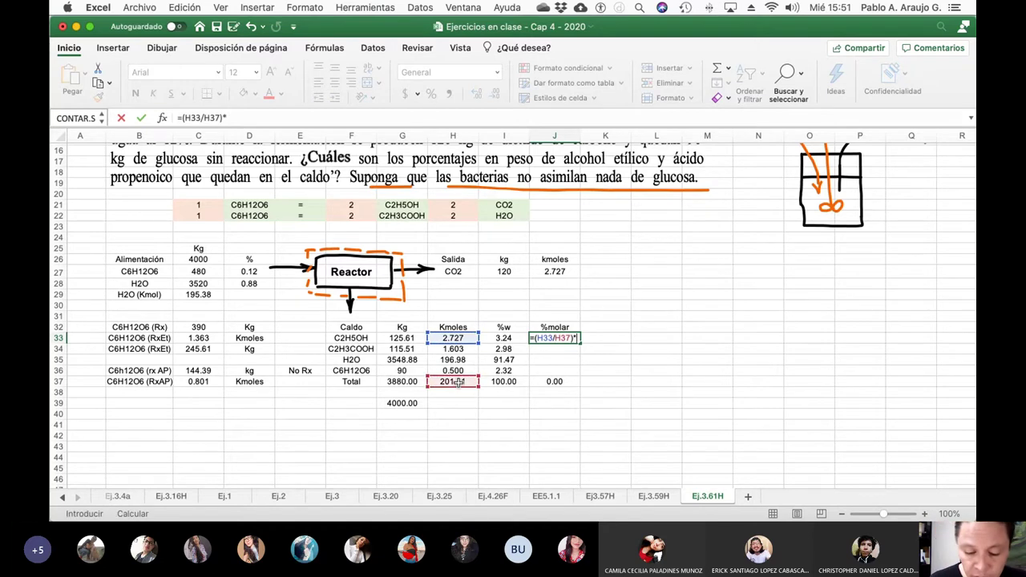
type("100")
key("Return")
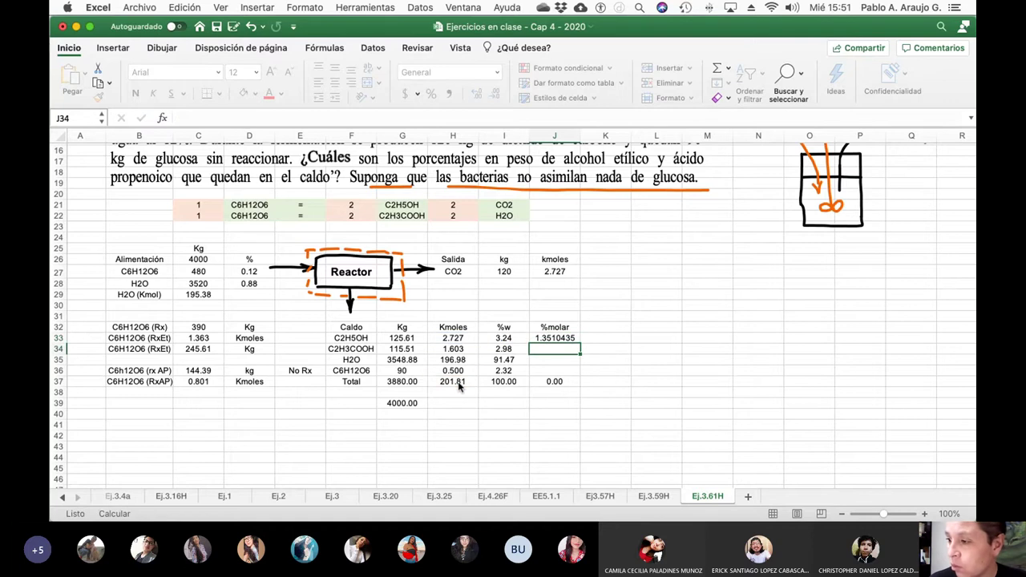
Reduce the displayed precision of the C2H5OH molar percentage in J33 to three decimal places.
key("Up")
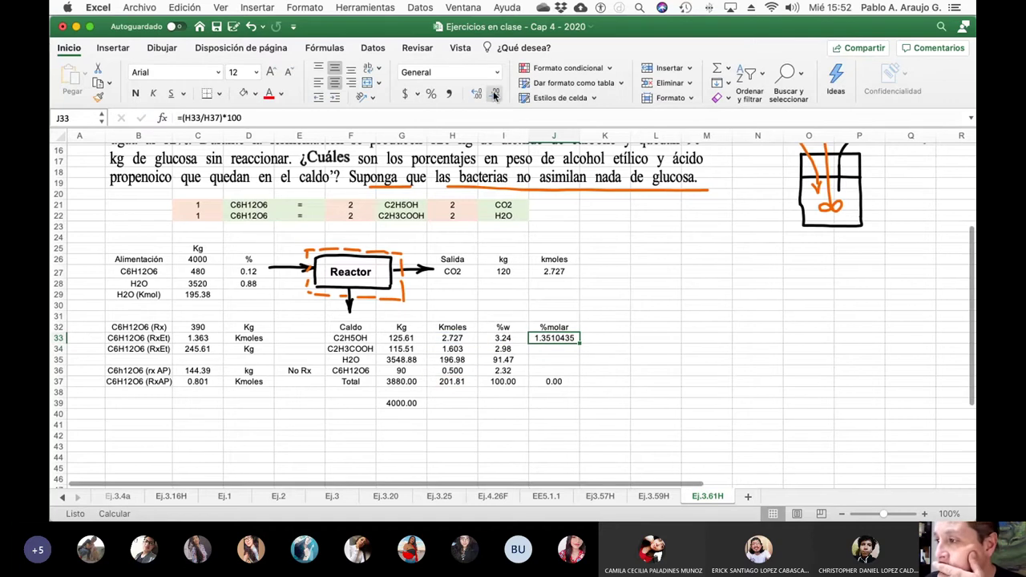
left_click(495, 94)
left_click(496, 95)
left_click(496, 95)
left_click(495, 94)
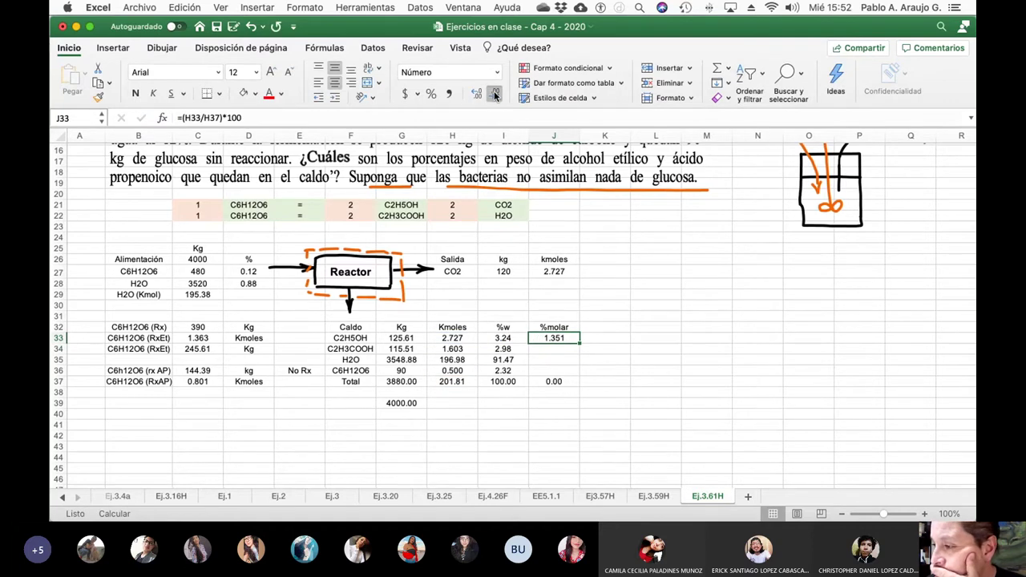
Show J33 with two decimals, fix its total reference as $H$37, and copy the formula down to J36.
left_click(496, 95)
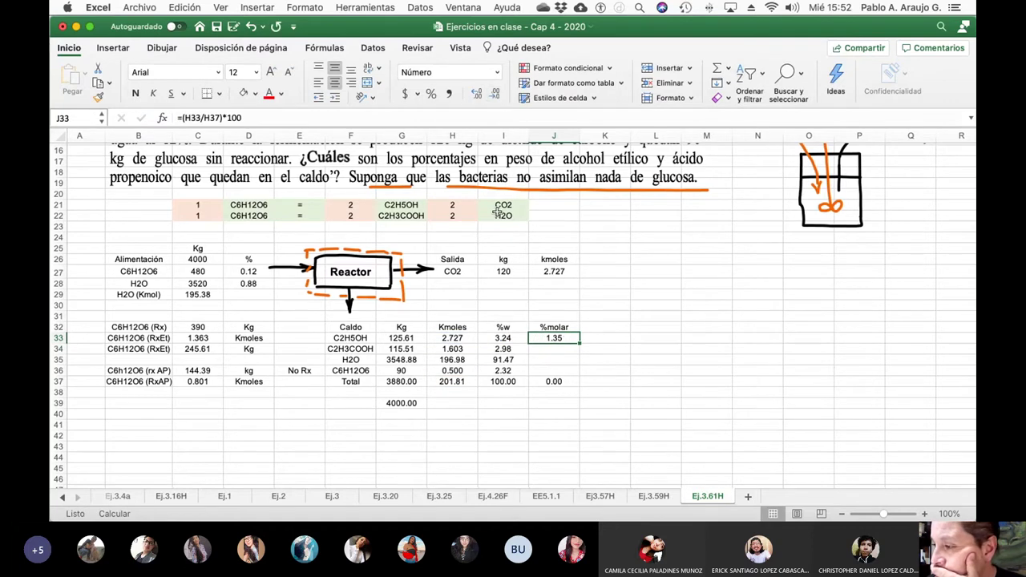
left_click(203, 118)
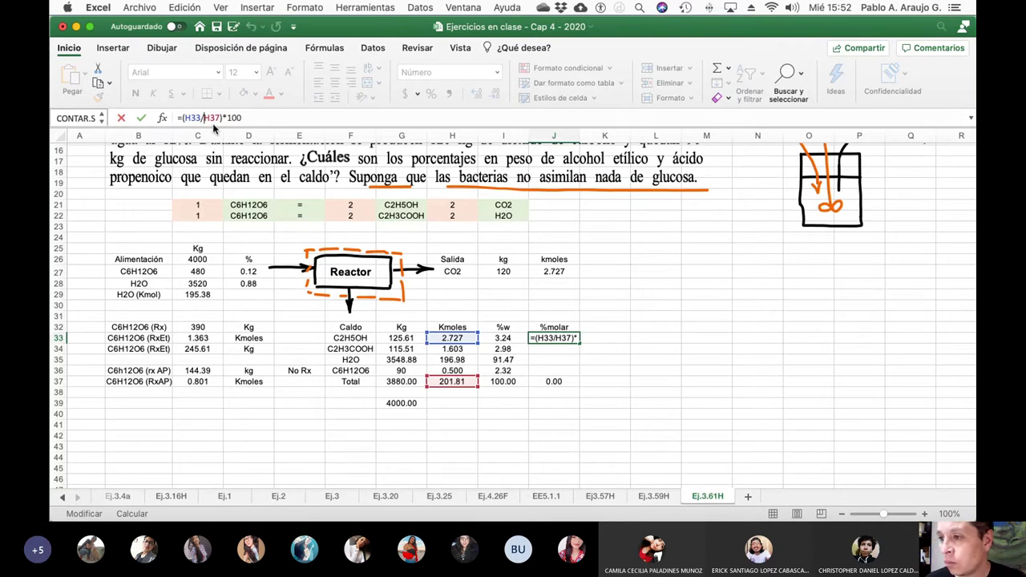
key("F4")
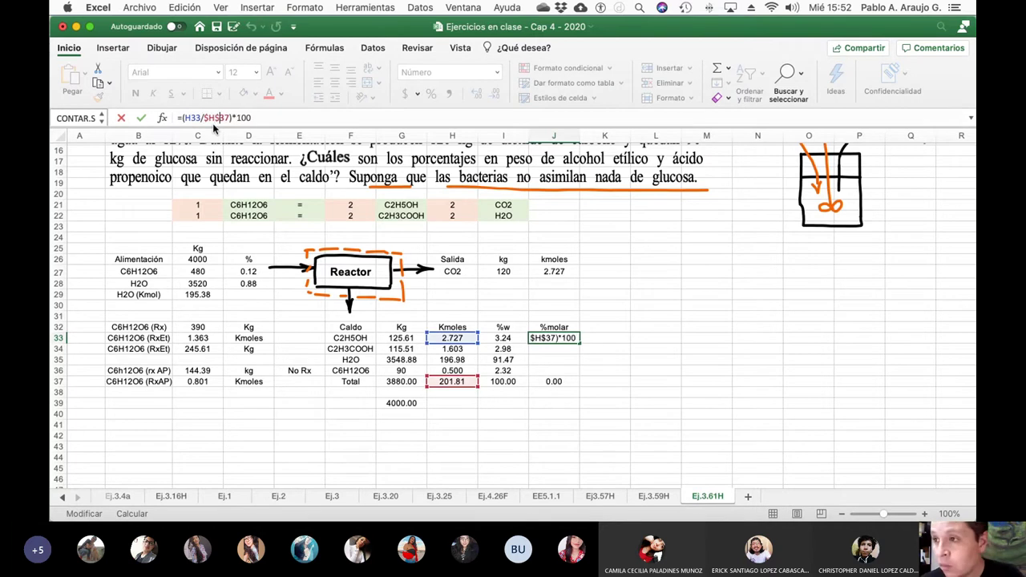
key("Return")
key("Up")
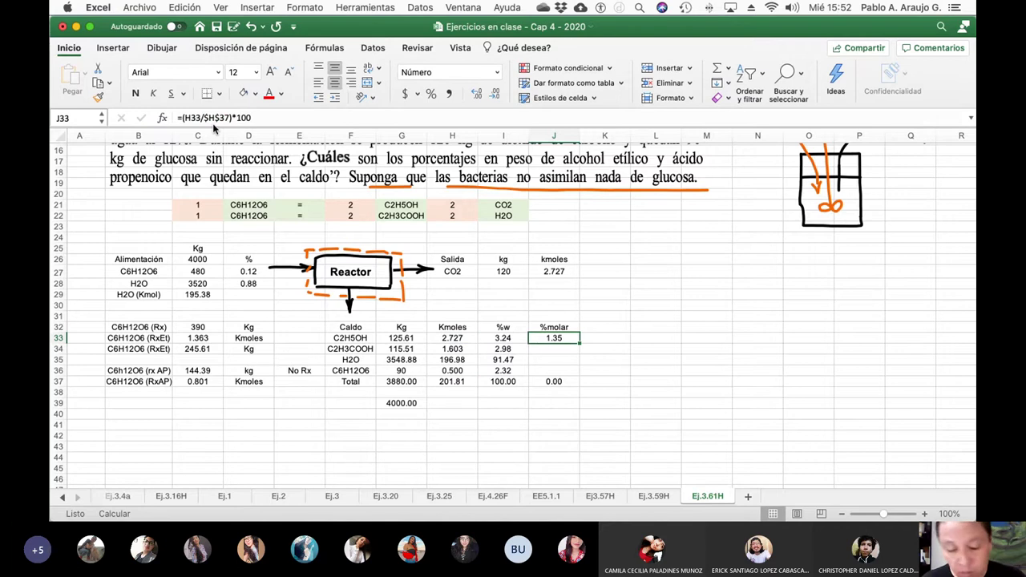
left_click_drag(579, 344, 571, 370)
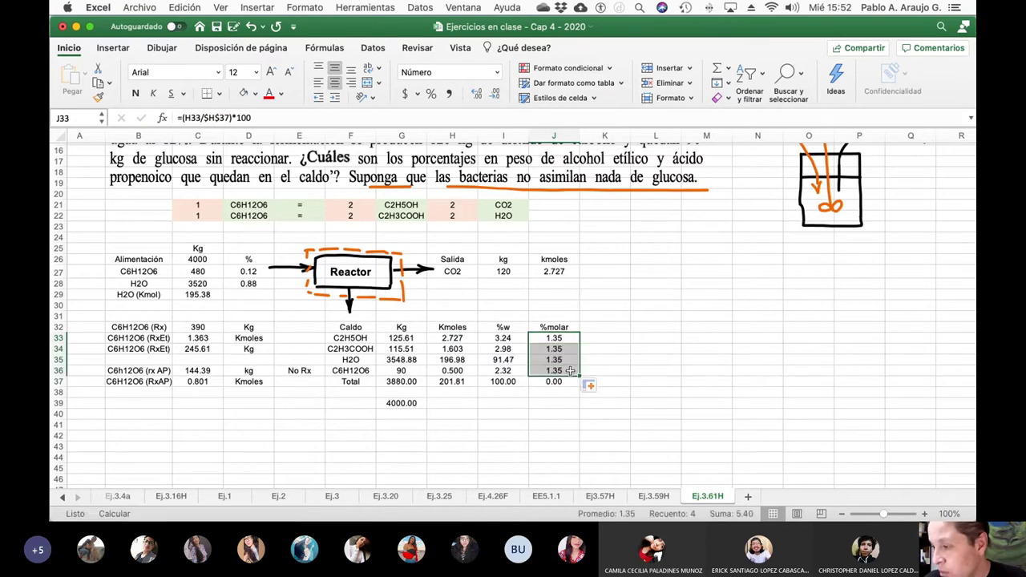
Re-enter the copied %molar formulas in J34 to J36 and the total in J37 to force recalculation, and save the workbook.
left_click(563, 352)
left_click(254, 118)
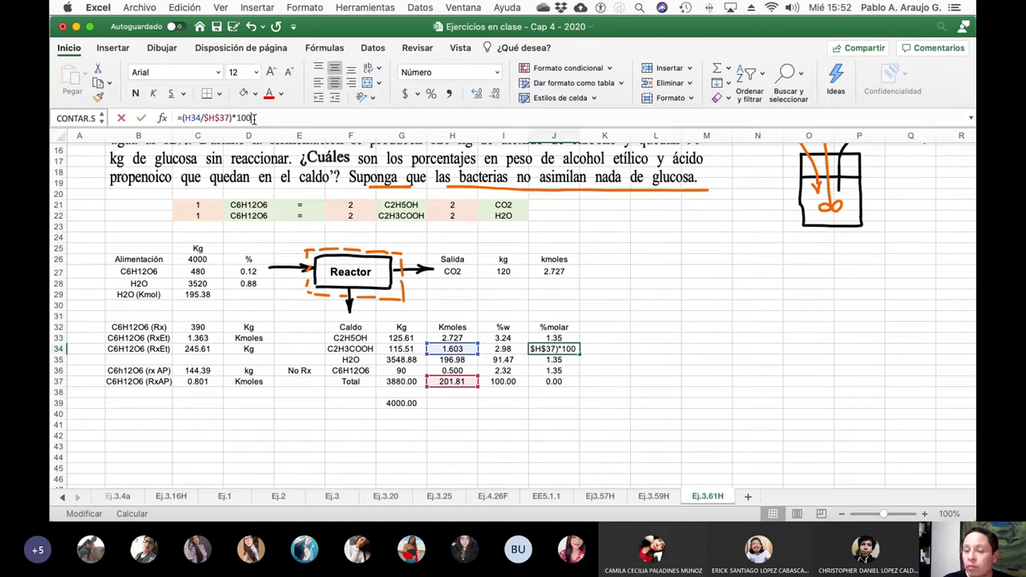
key("Return")
left_click(254, 118)
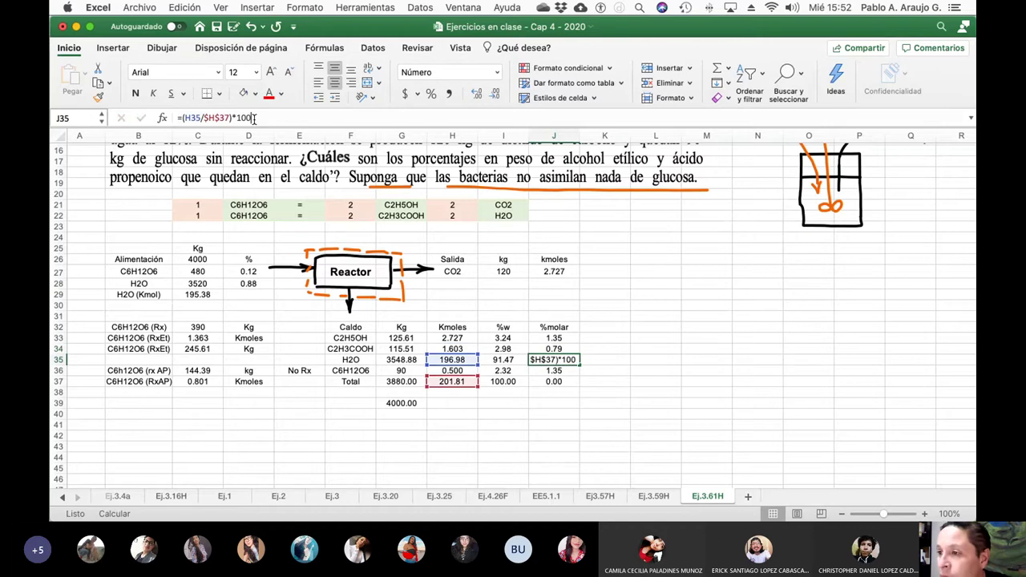
key("Return")
left_click(254, 118)
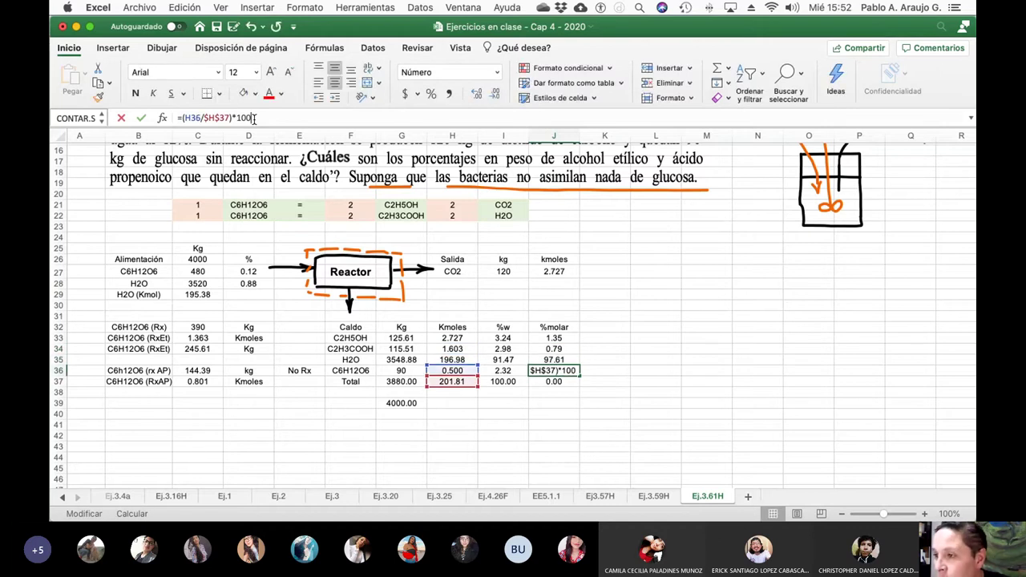
key("Return")
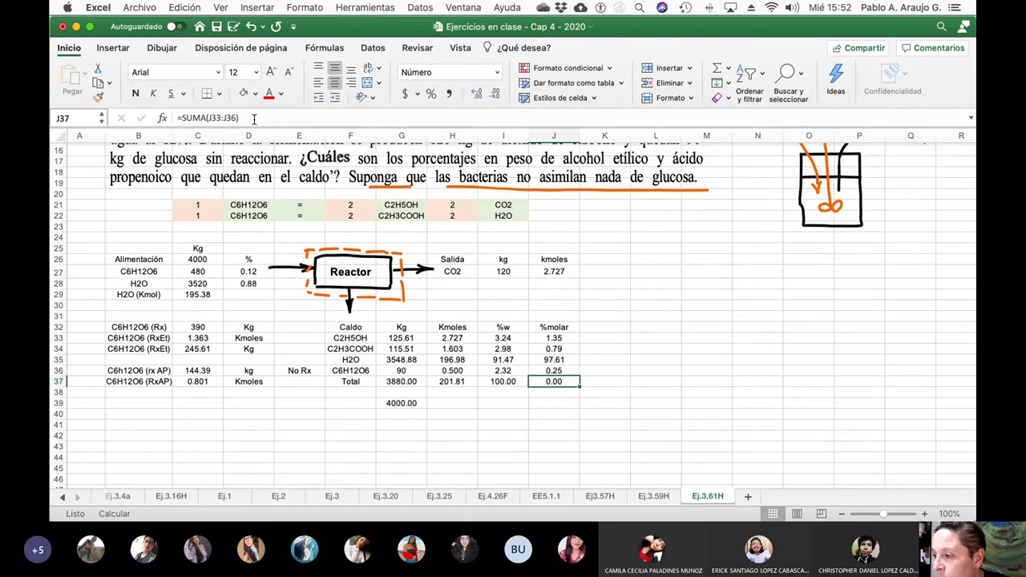
left_click(254, 118)
key("Return")
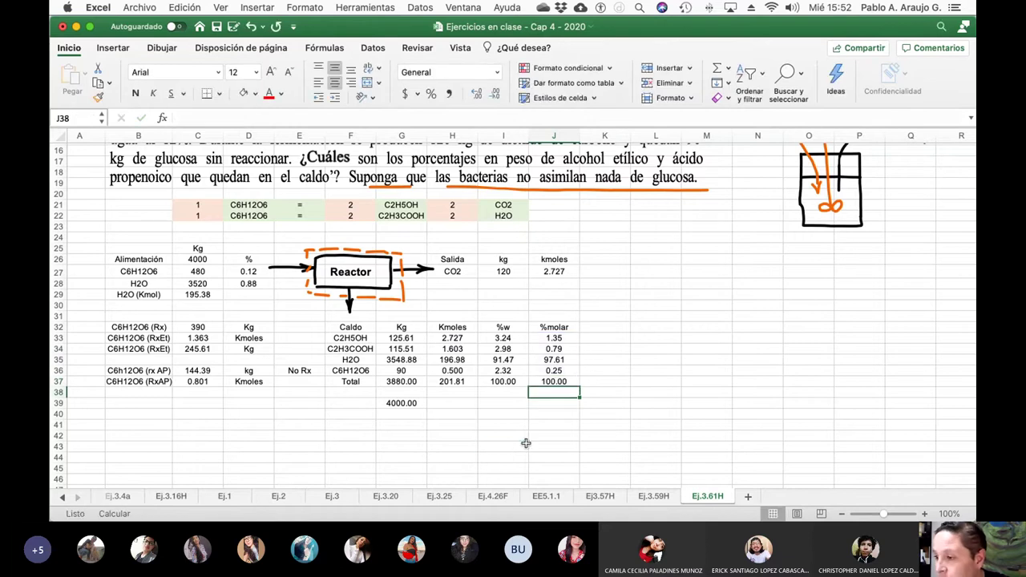
left_click(526, 443)
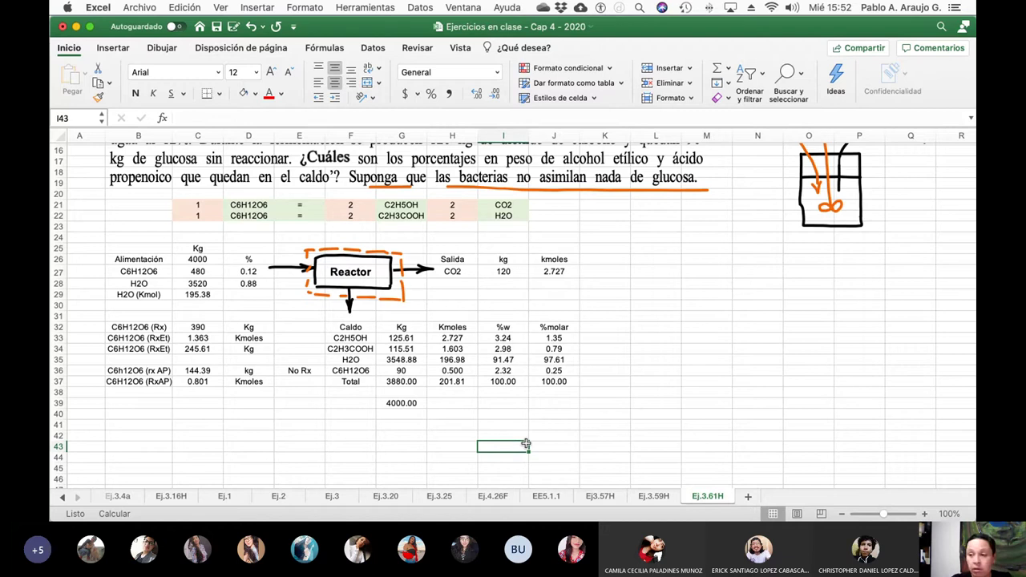
left_click(217, 27)
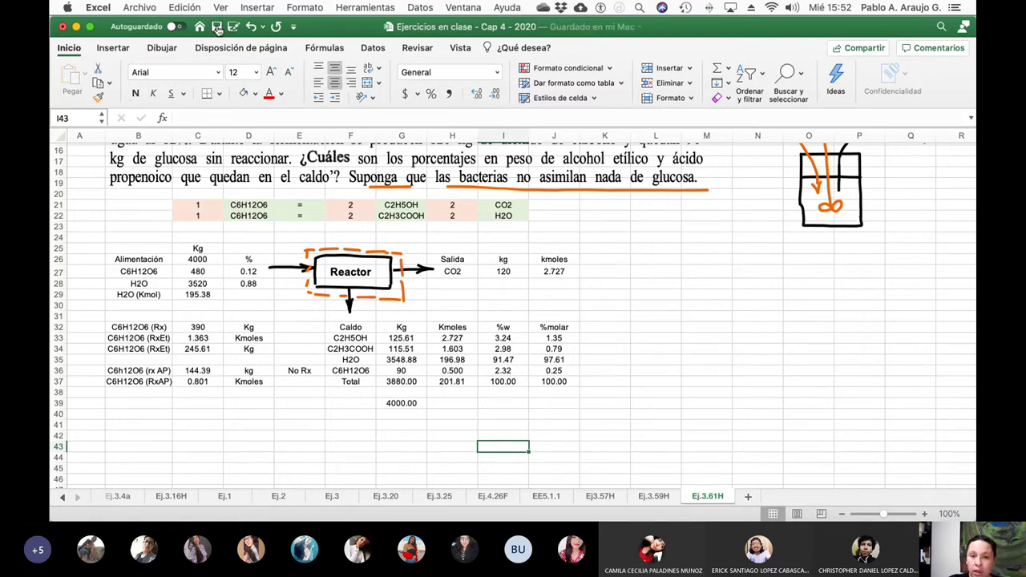
Switch to Safari and open the responses of the poll "¿cuando rendimos el examen final del ciclo 2020-2020?" from the IQ3042.P2.2020 course page.
key("super+Tab")
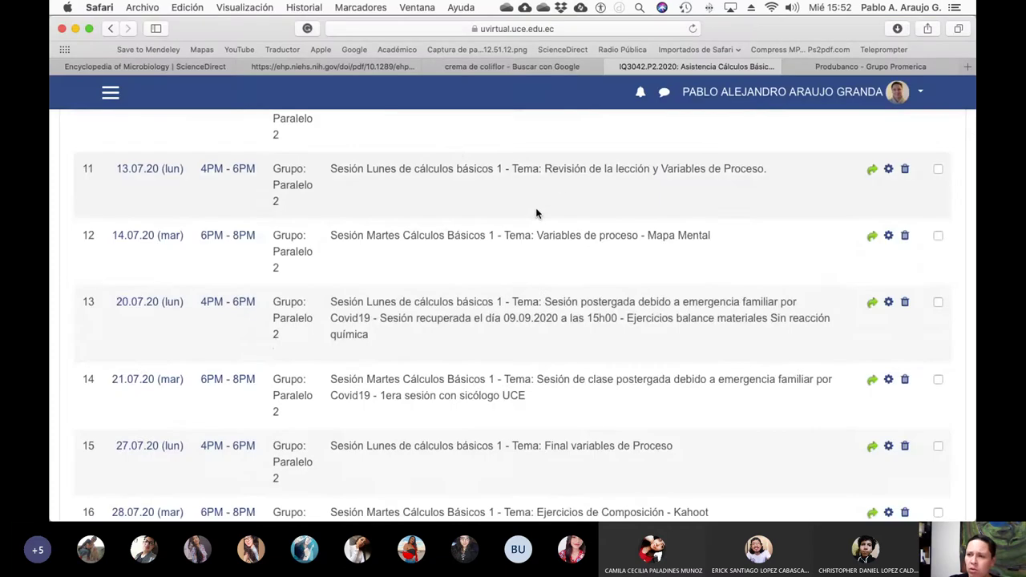
scroll(536, 241, "up", 15)
left_click(245, 237)
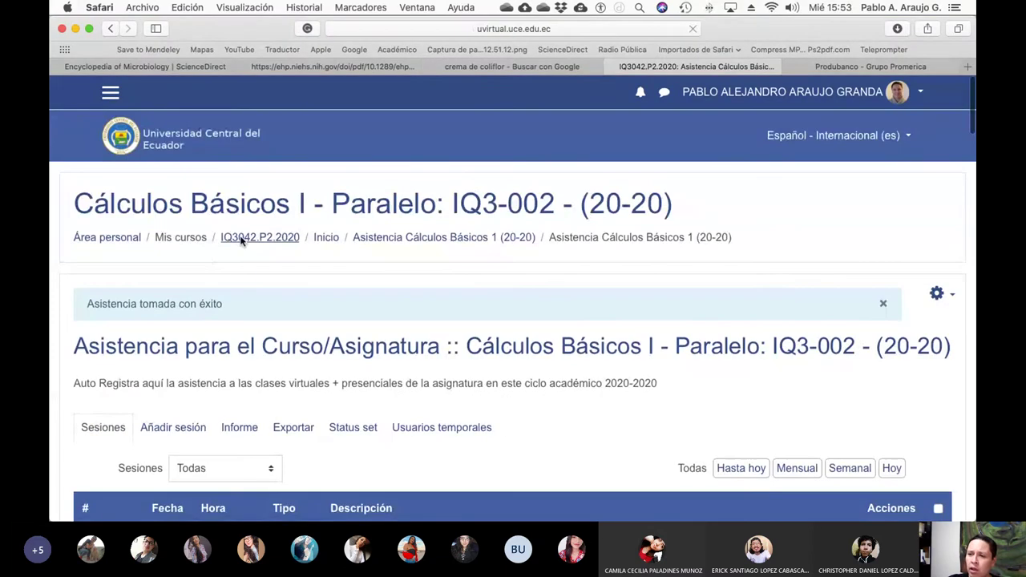
scroll(360, 251, "down", 8)
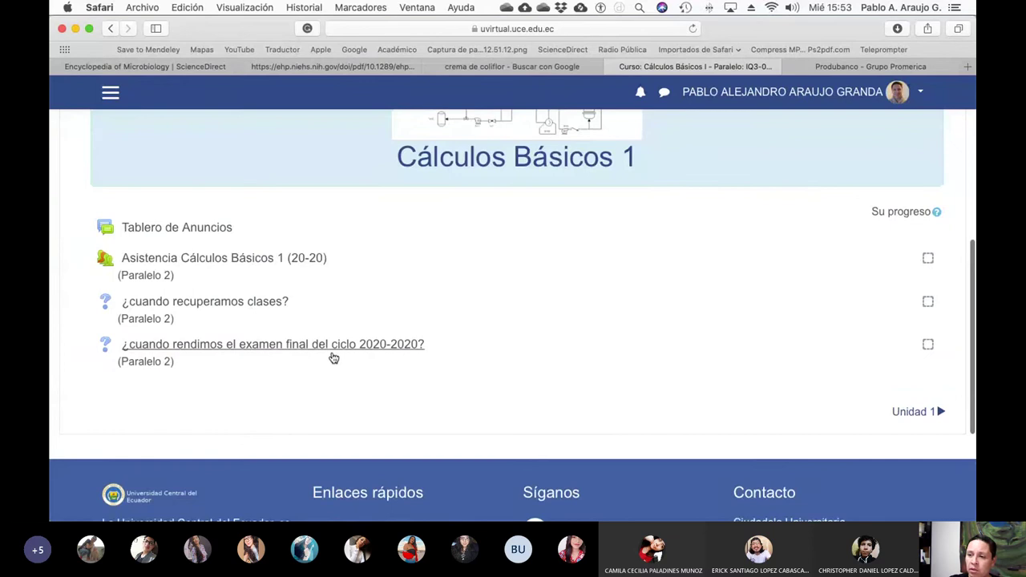
scroll(334, 360, "down", 2)
left_click(342, 284)
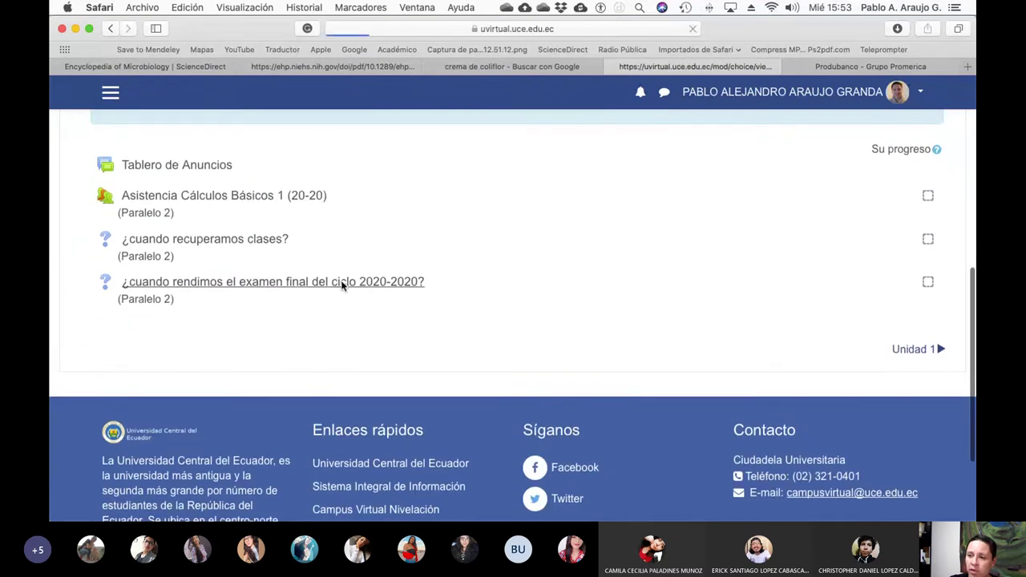
scroll(811, 297, "down", 5)
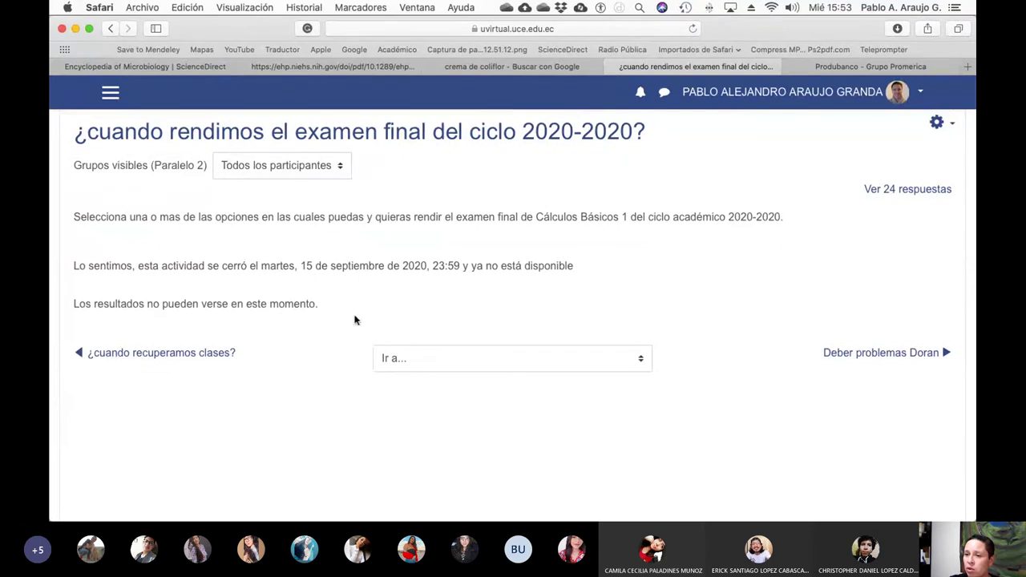
left_click(887, 190)
Examine the poll responses, comparing the number of votes and the voters for each proposed final exam date.
scroll(676, 286, "down", 5)
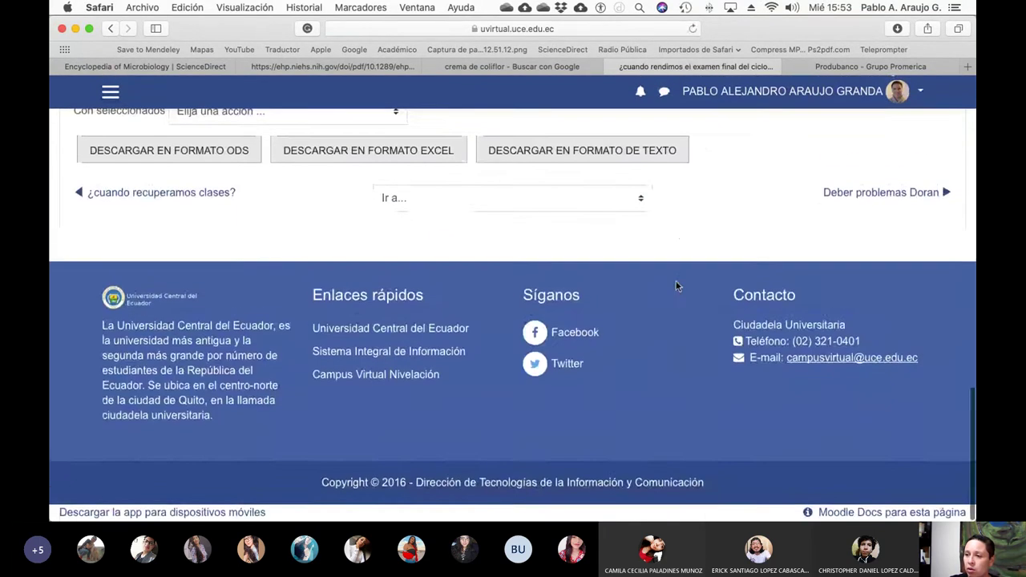
scroll(676, 286, "up", 10)
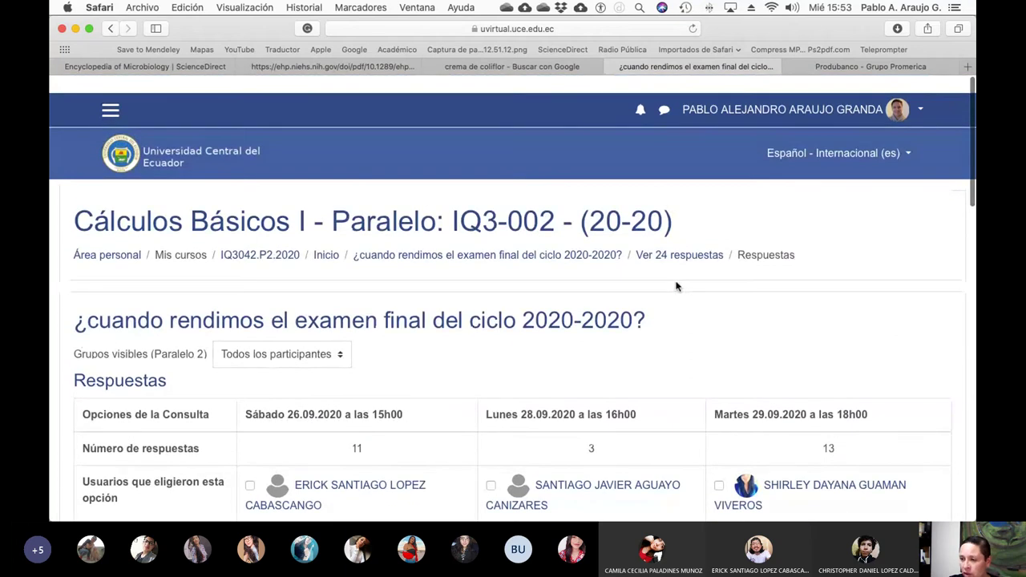
scroll(676, 287, "down", 10)
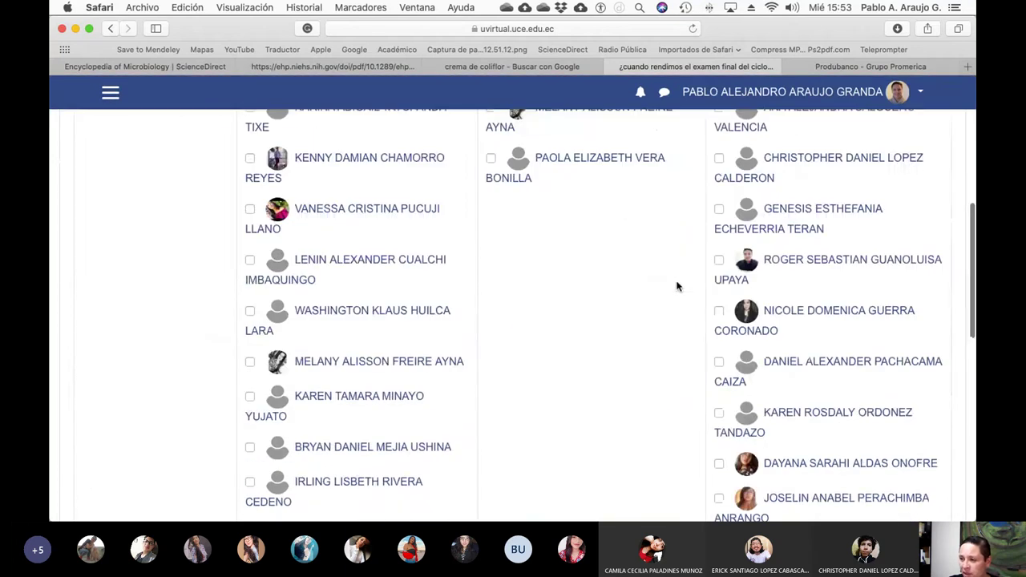
scroll(676, 286, "up", 10)
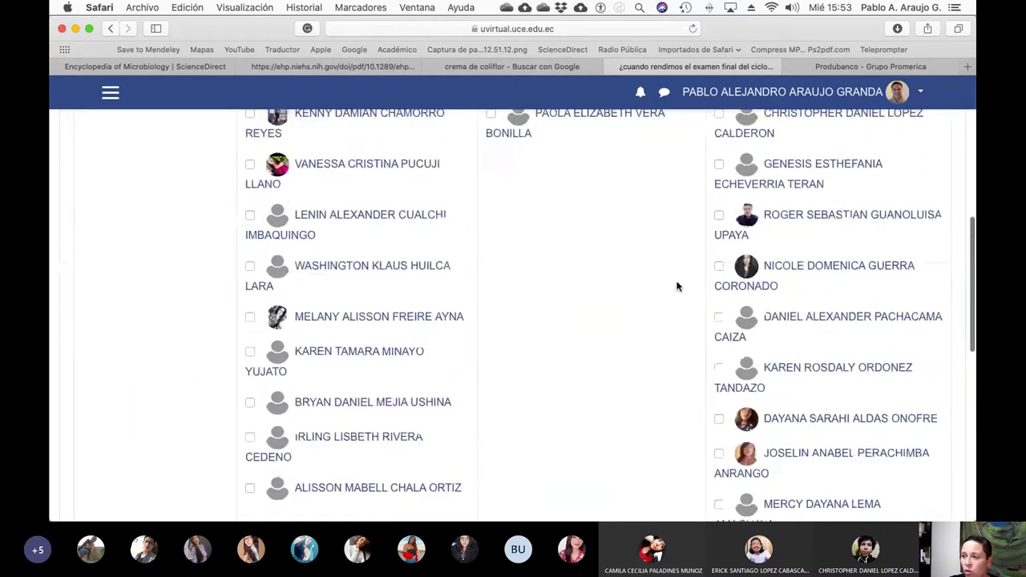
scroll(677, 286, "up", 1)
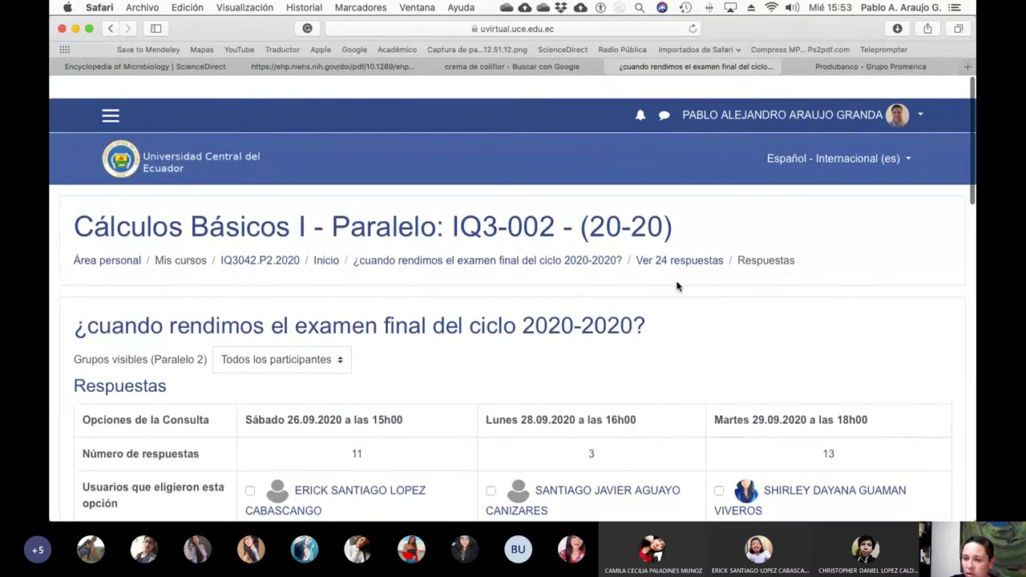
right_click(677, 282)
left_click(337, 361)
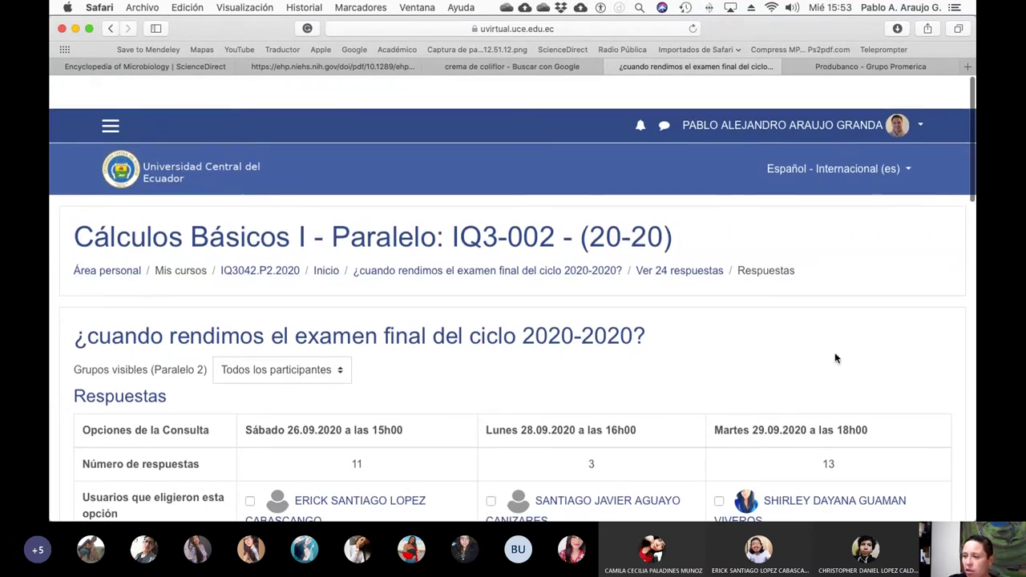
scroll(835, 358, "down", 1)
scroll(834, 358, "down", 1)
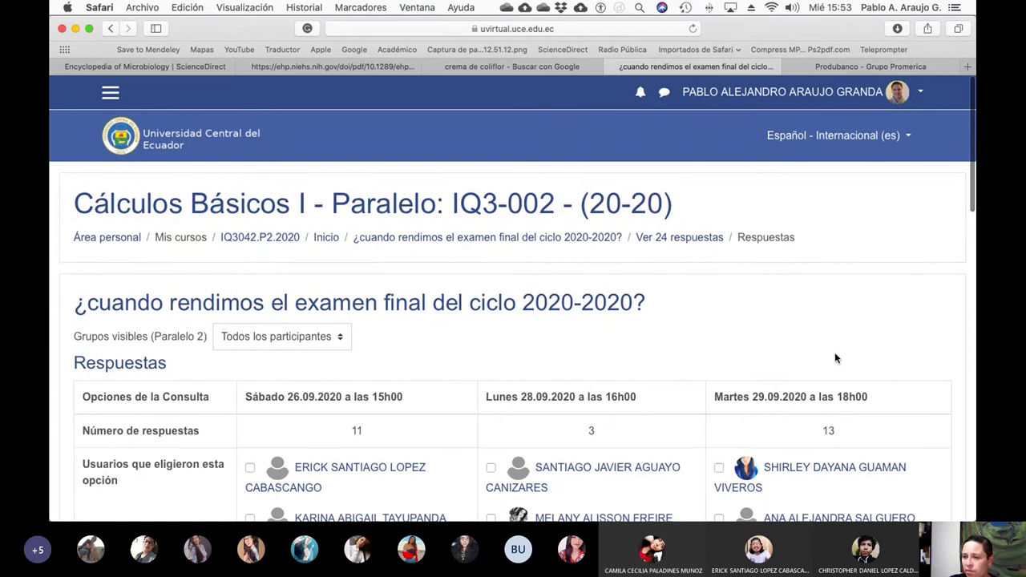
scroll(834, 358, "down", 1)
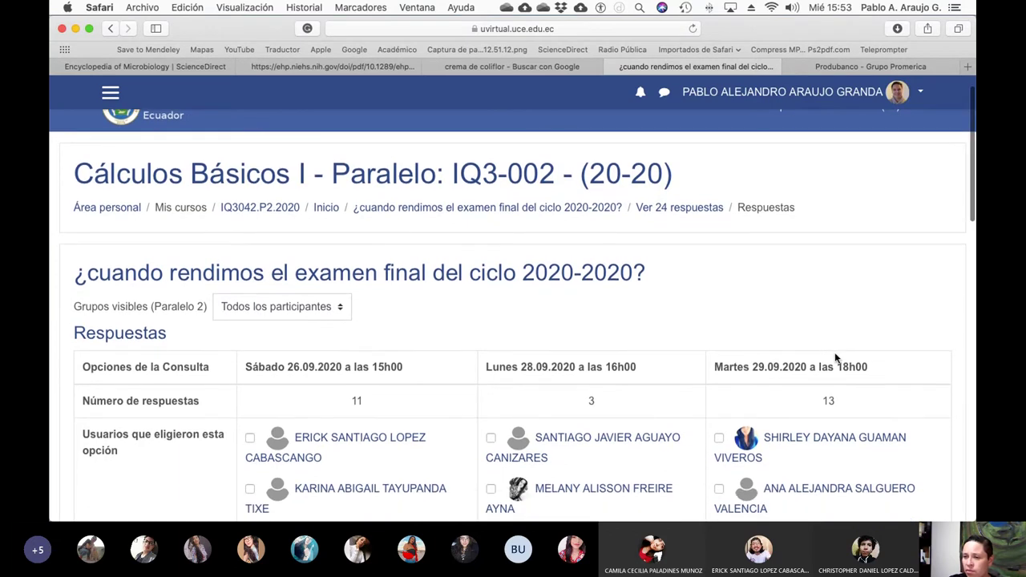
scroll(835, 359, "up", 1)
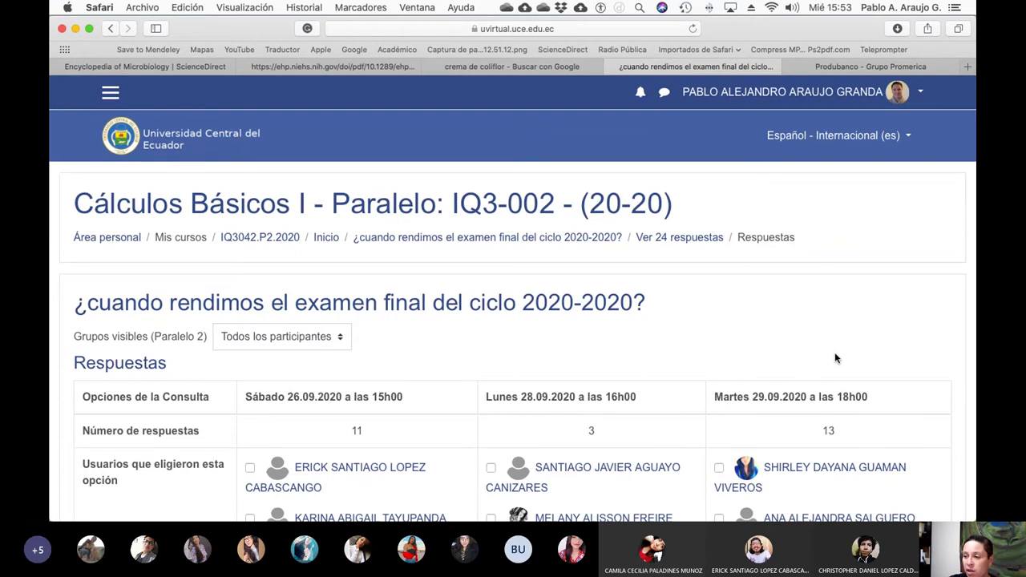
scroll(834, 359, "down", 1)
scroll(835, 358, "up", 1)
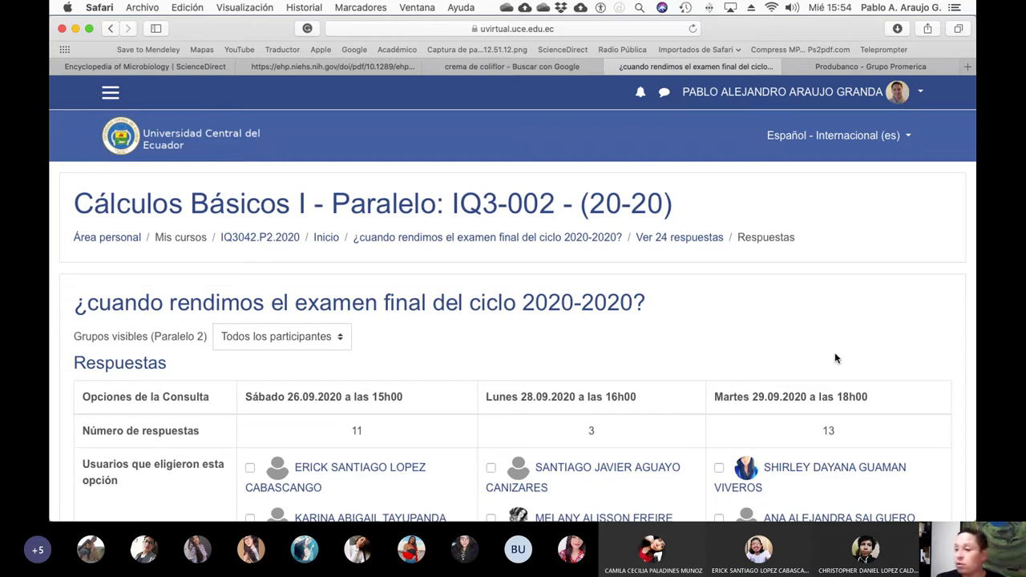
scroll(776, 340, "down", 15)
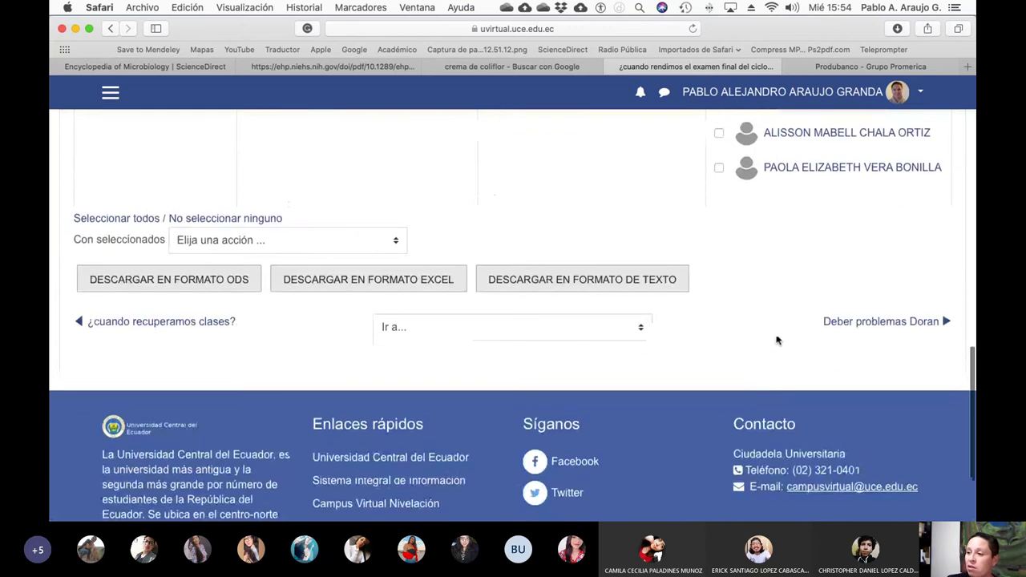
scroll(776, 340, "down", 2)
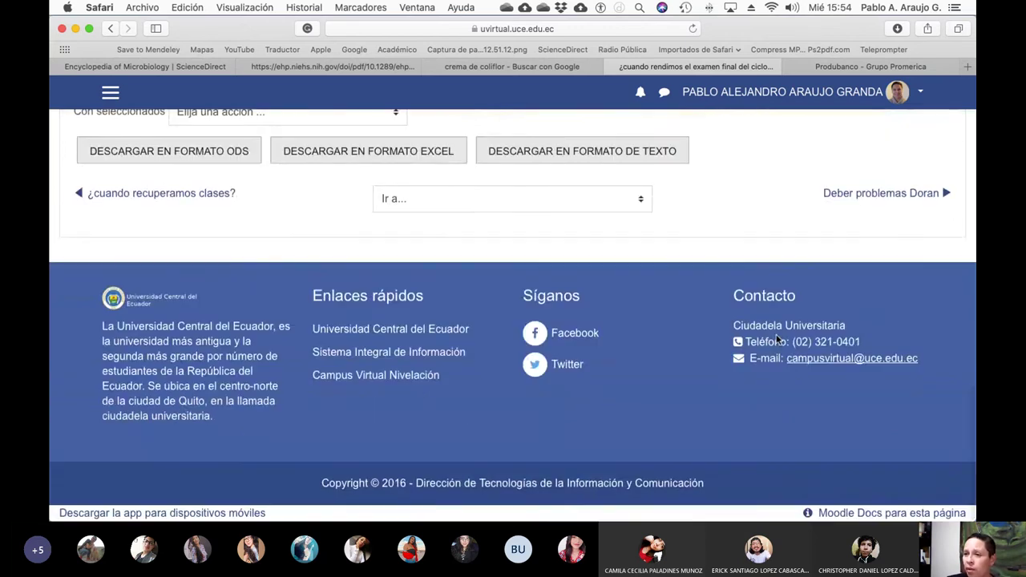
scroll(776, 340, "up", 15)
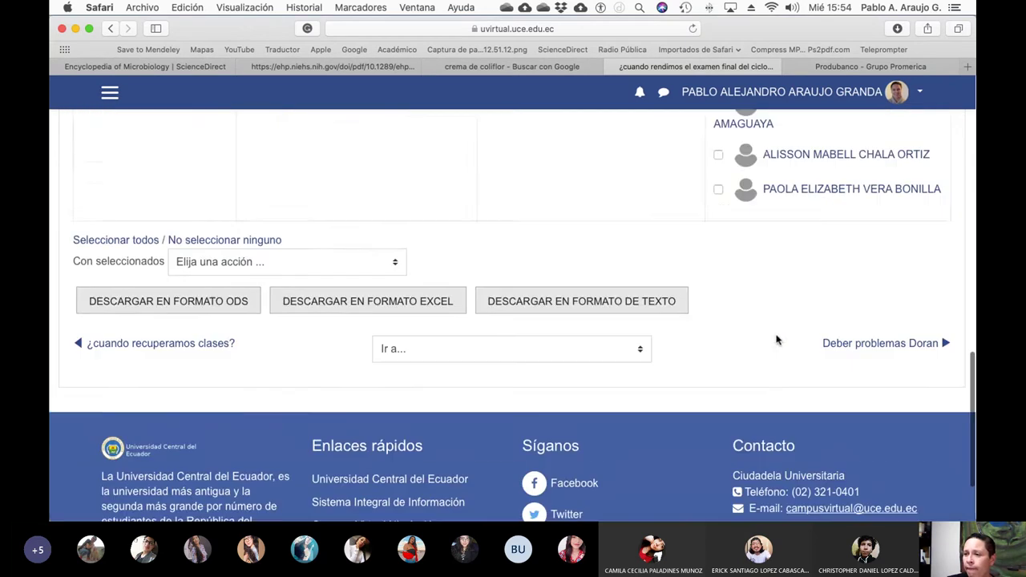
Return to the IQ3042.P2.2020 course page and look through its list of activities.
left_click(284, 239)
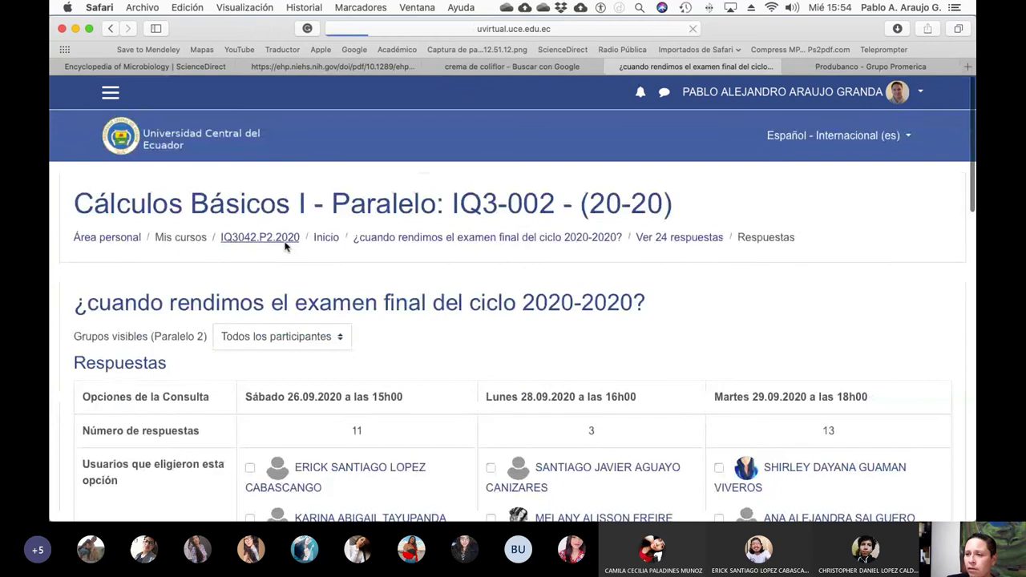
scroll(553, 294, "down", 5)
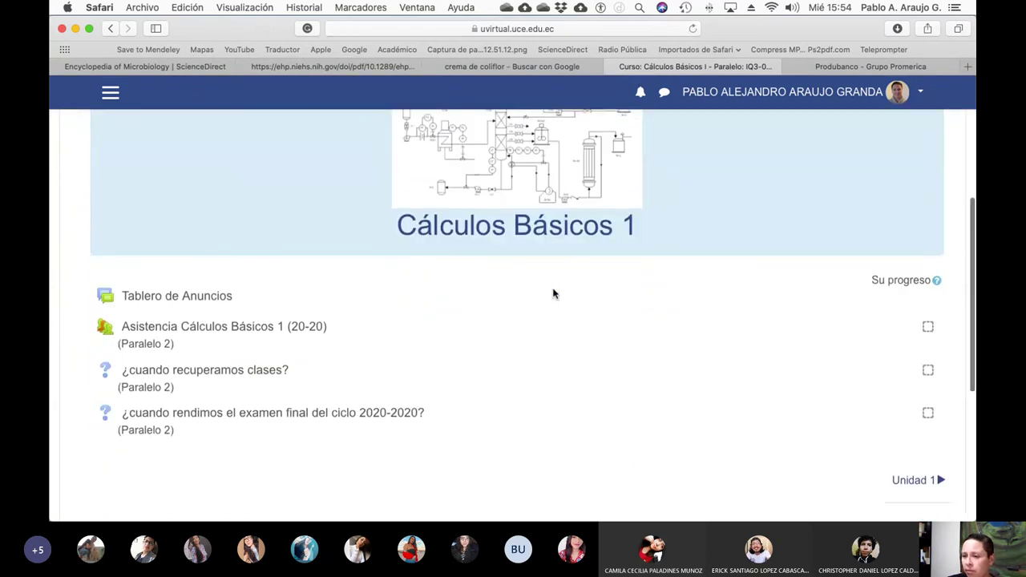